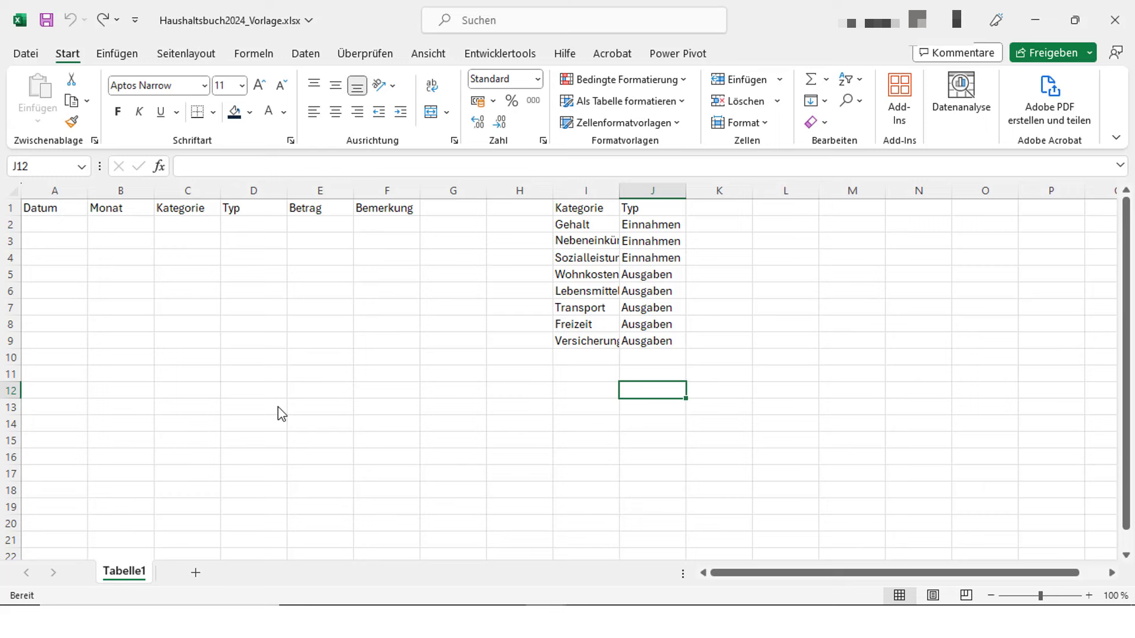
Rename the Tabelle1 sheet to Eingabe and autofit column I to the category names
right_click(130, 565)
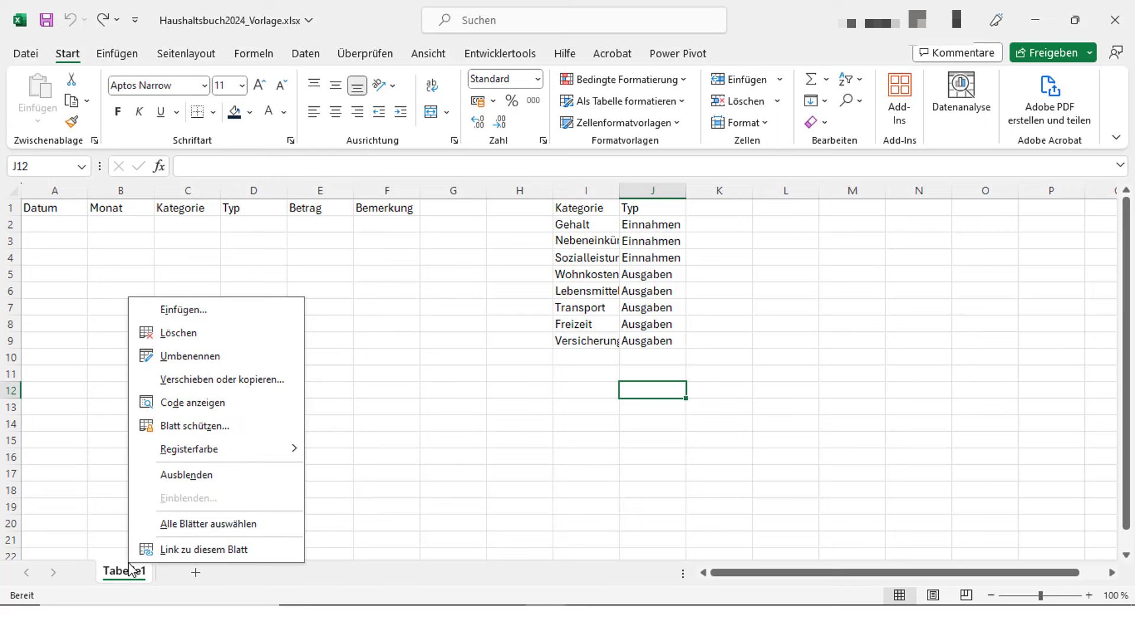
left_click(186, 355)
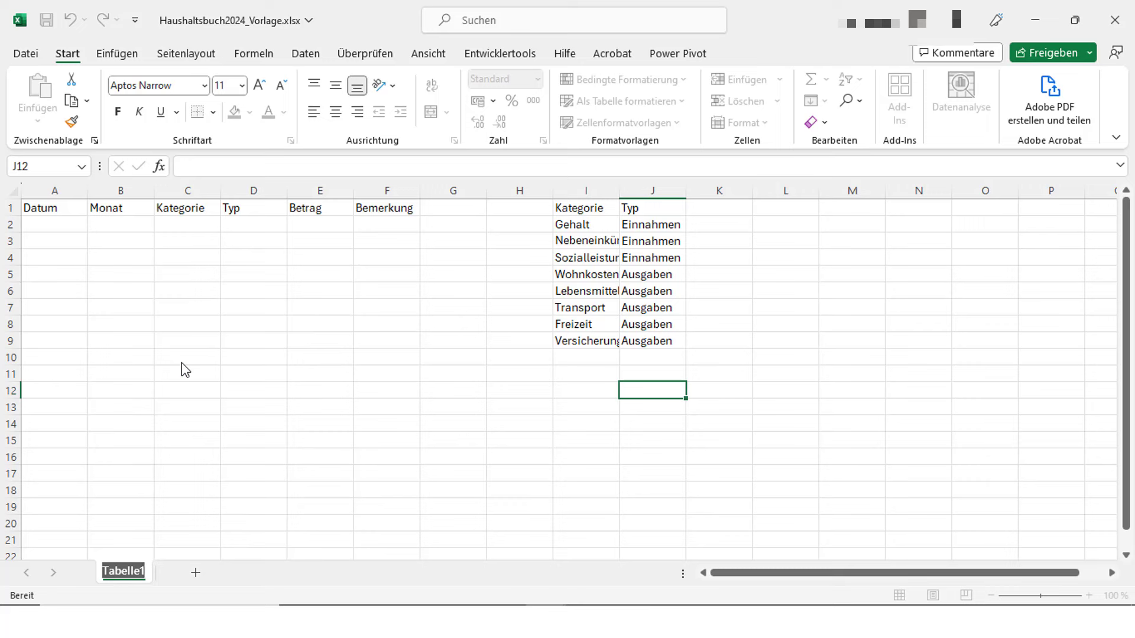
type("Eingabe")
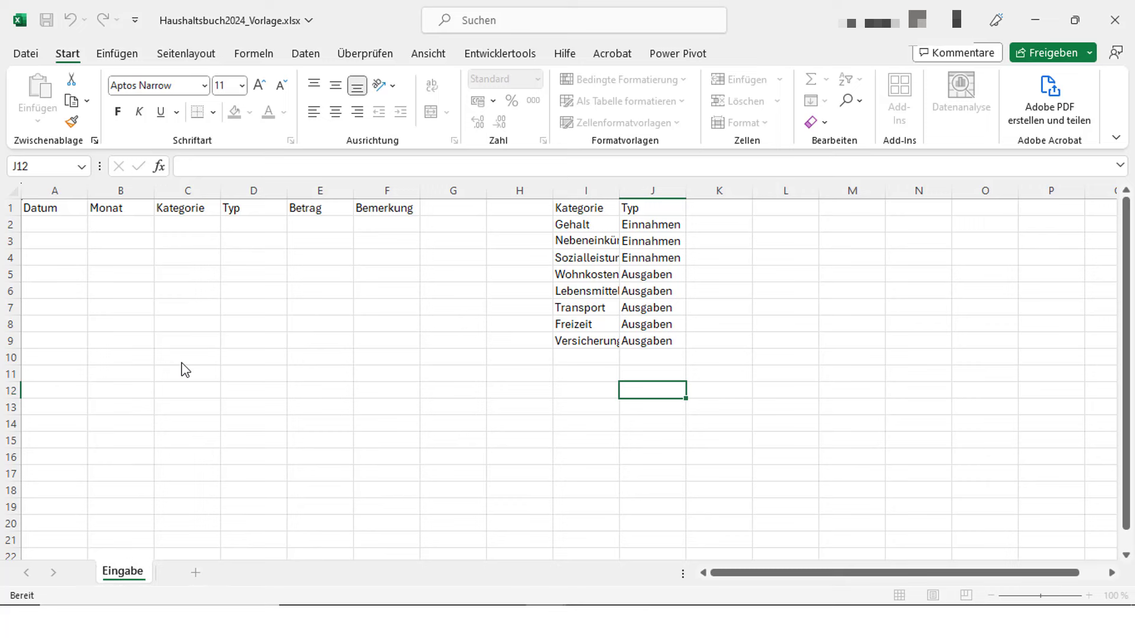
key("Return")
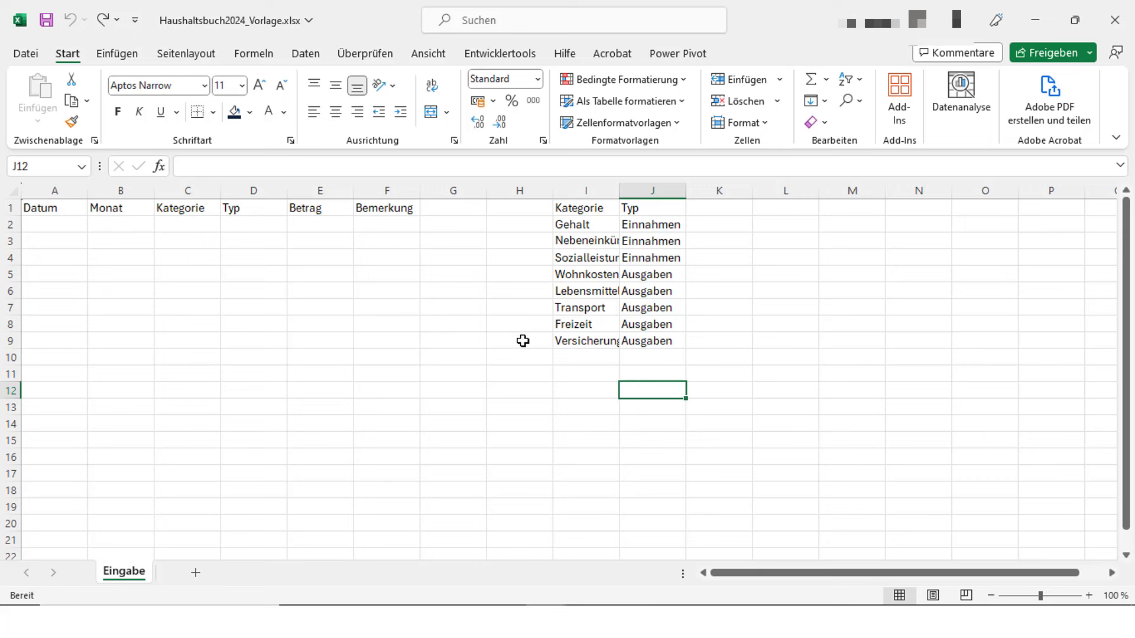
double_click(619, 191)
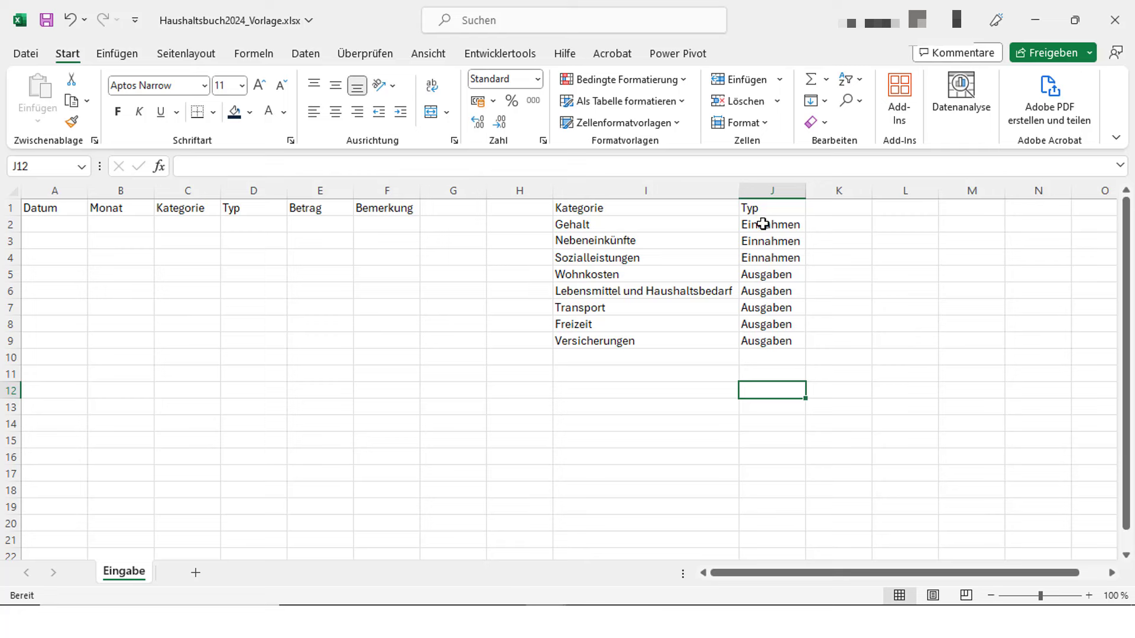
left_click(758, 279)
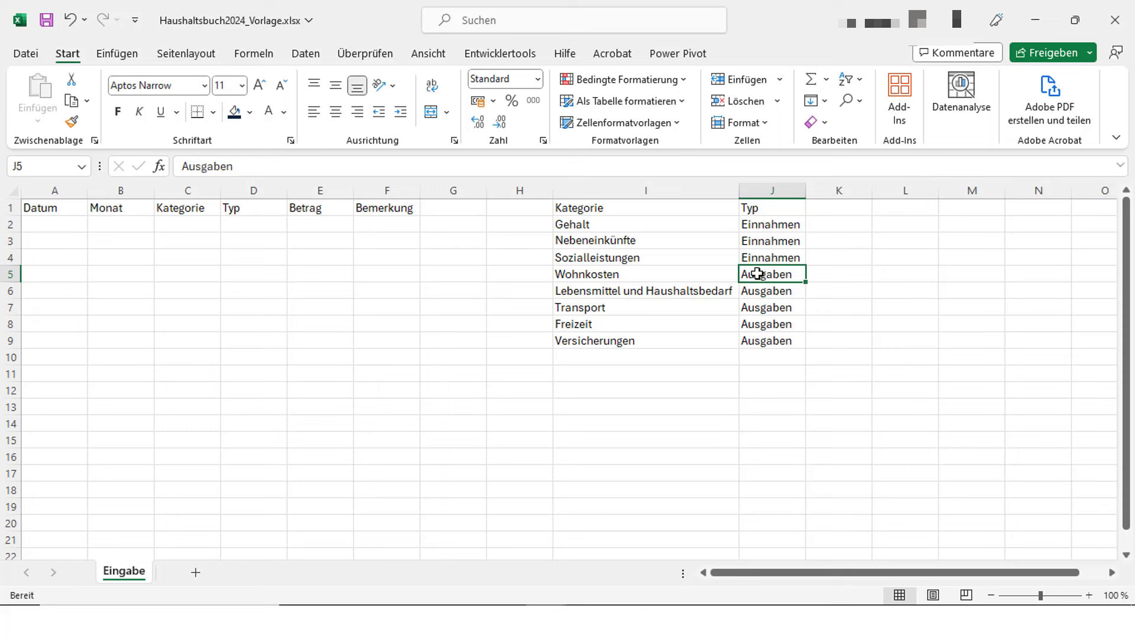
Convert the Kategorie/Typ list into a table with a header row
key("ctrl+t")
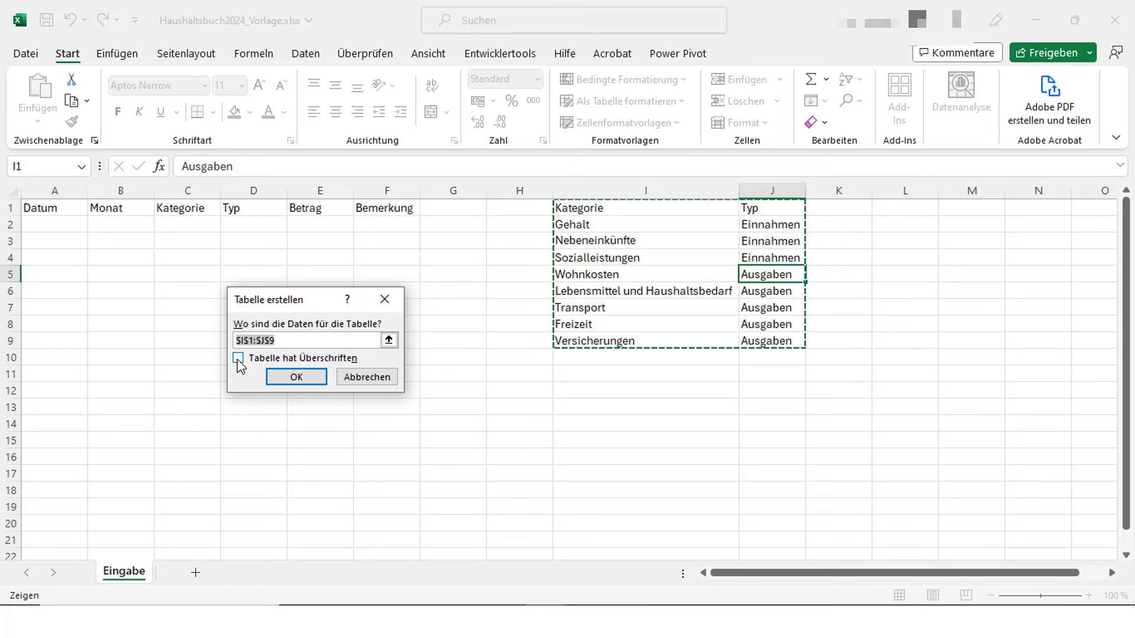
left_click(238, 359)
left_click(294, 378)
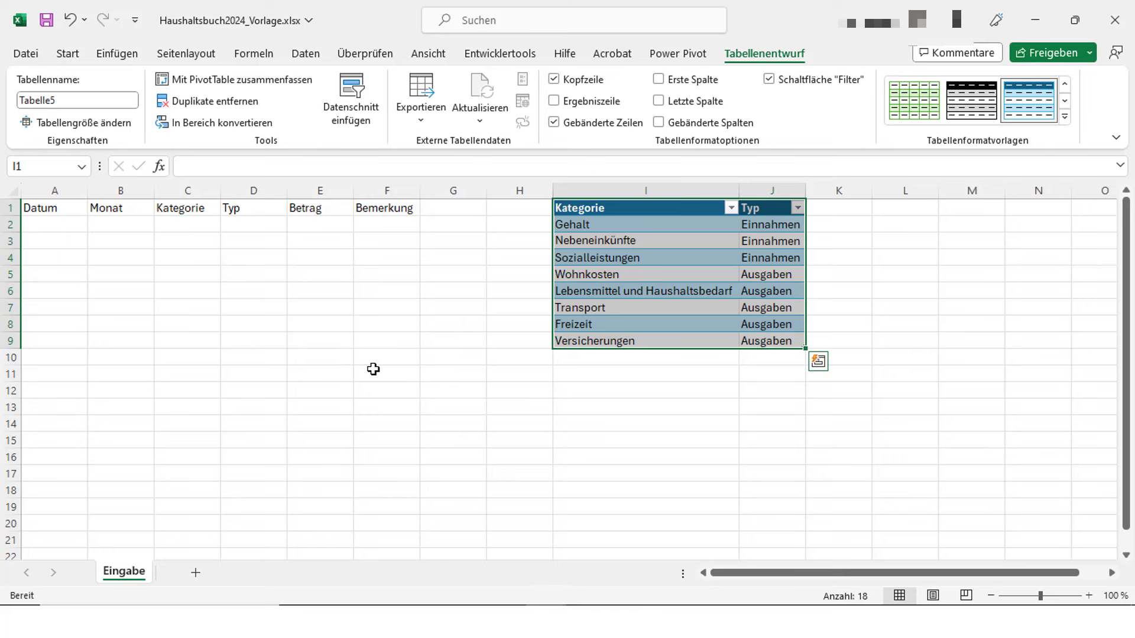
Add Schuldentilgung with type Ausgaben as a new table row
left_click(569, 357)
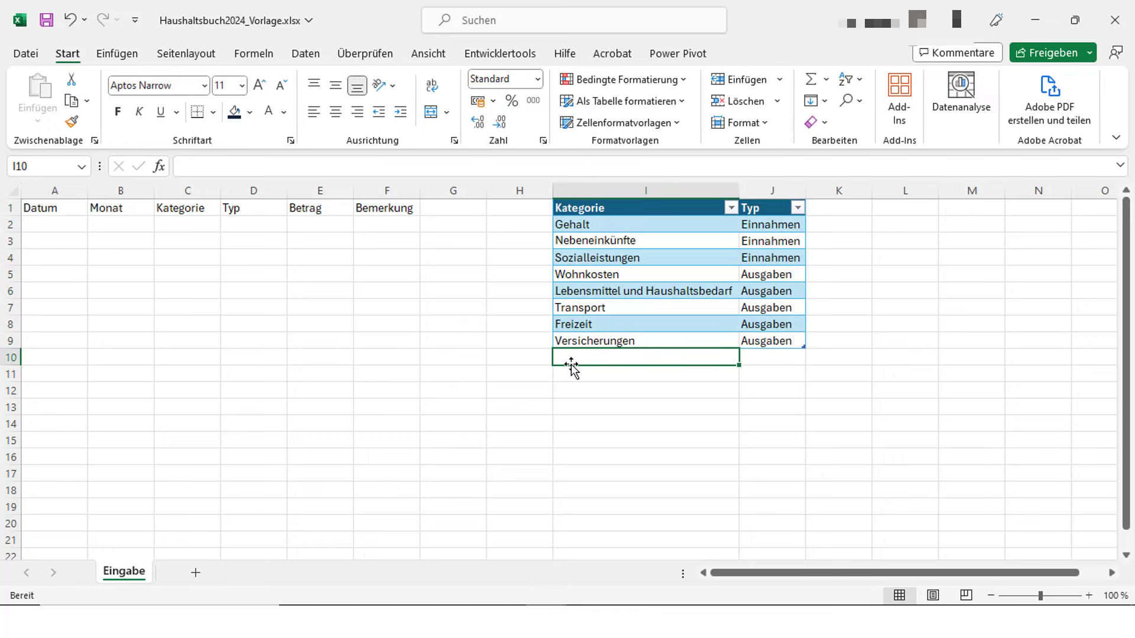
type("Schulden")
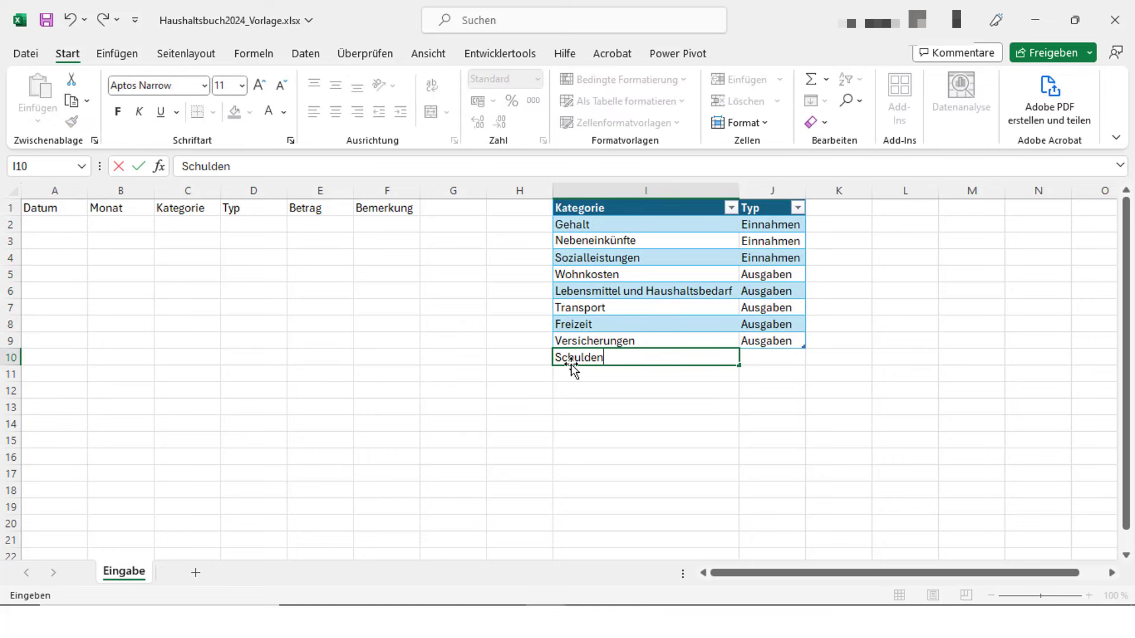
type("tilgun")
type("g")
key("Tab")
type("Aus")
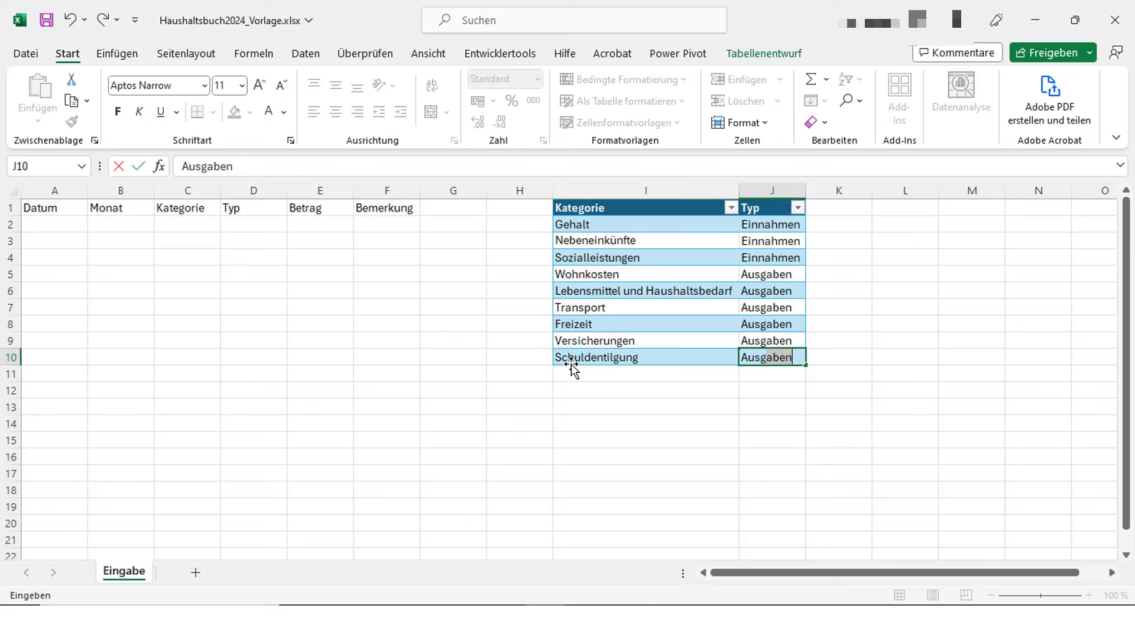
key("Return")
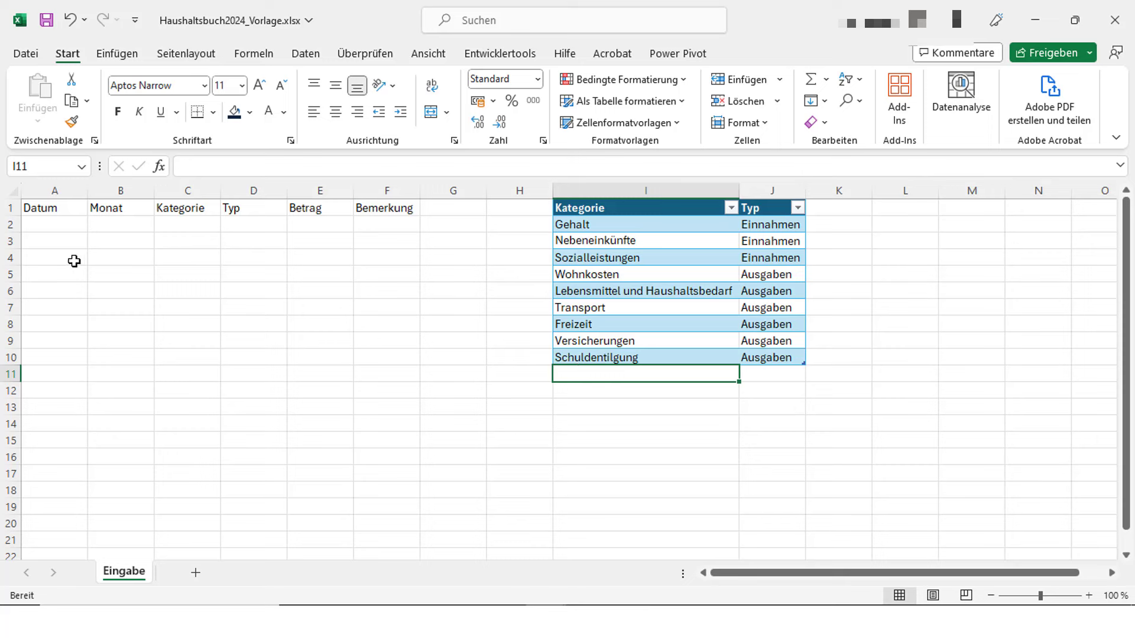
Enter 01.01 in A2 and the formula =Monat(A2) in B2
left_click(62, 221)
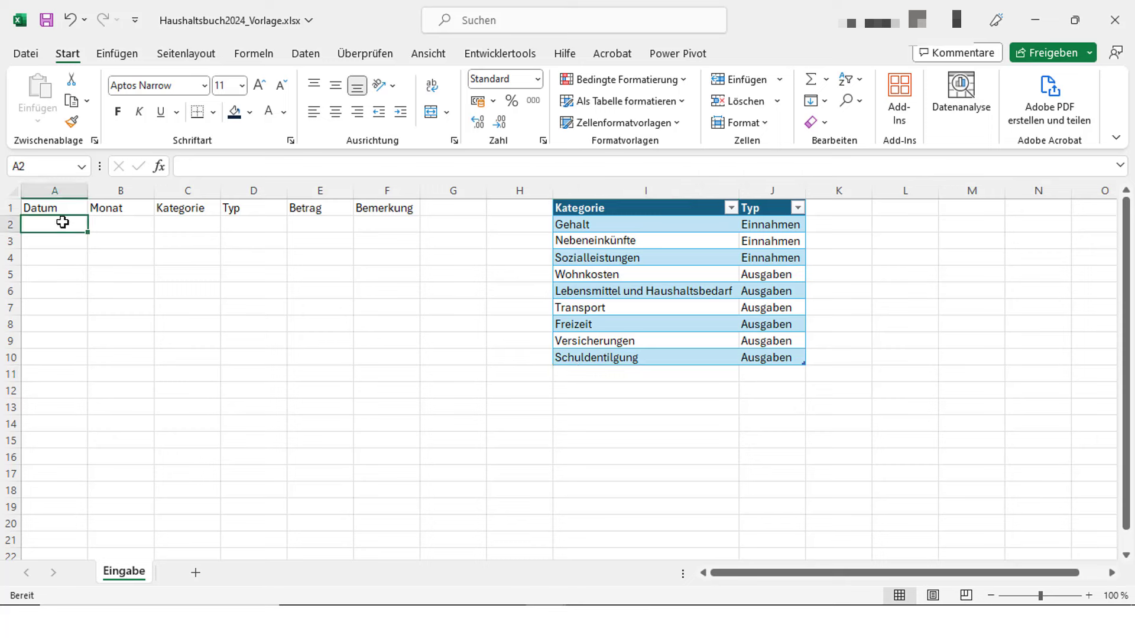
type("01.01")
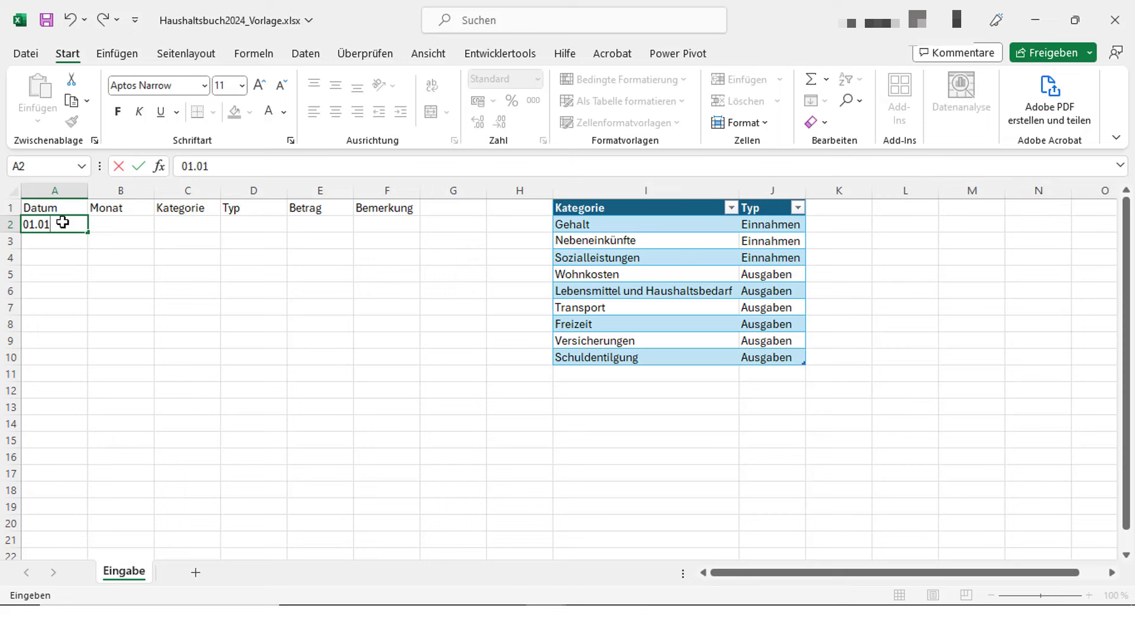
key("Tab")
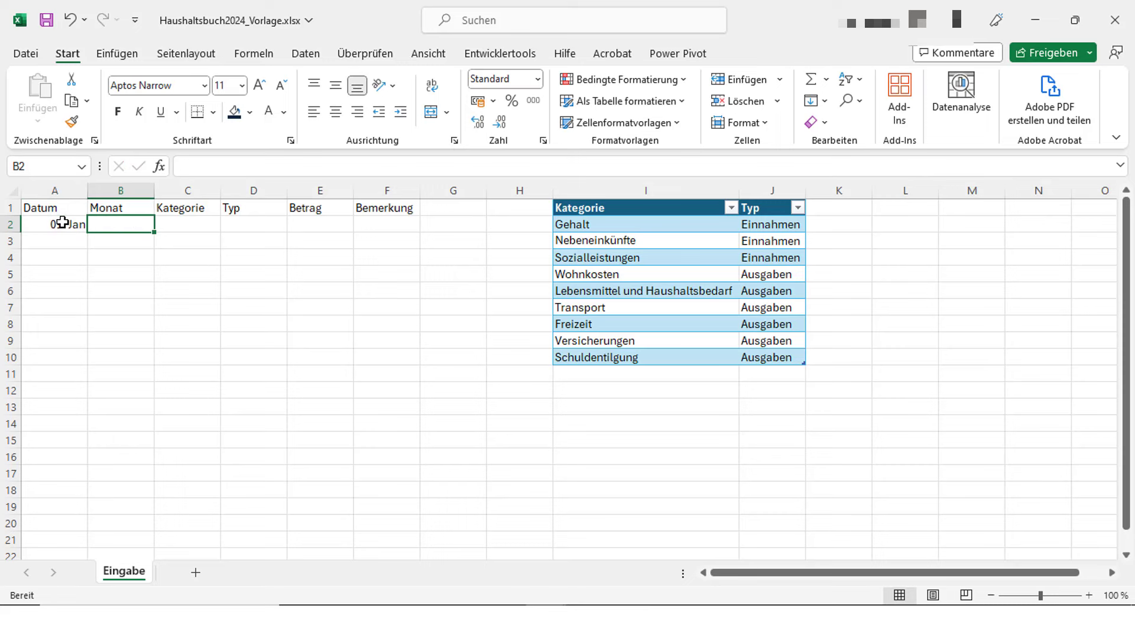
type("=M")
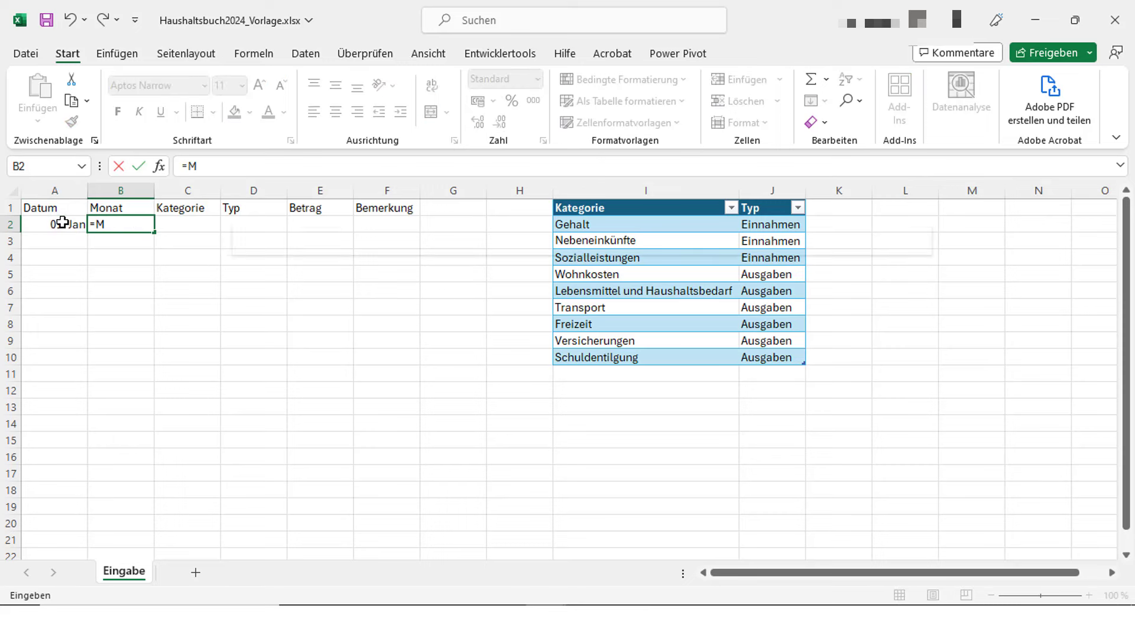
type("onat(")
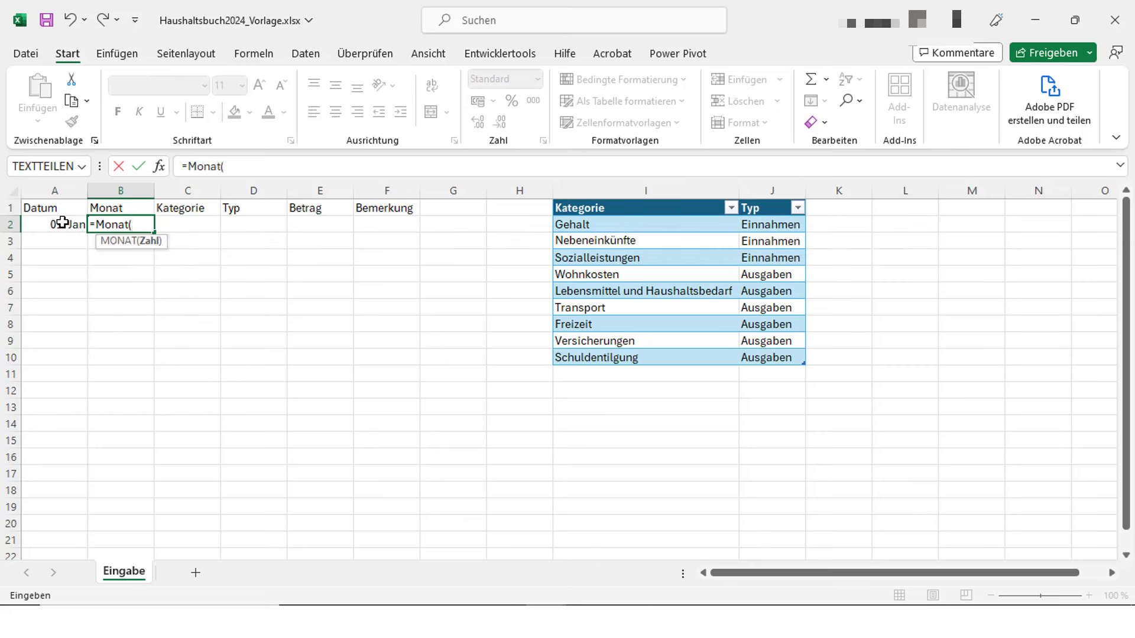
left_click(62, 223)
type(")")
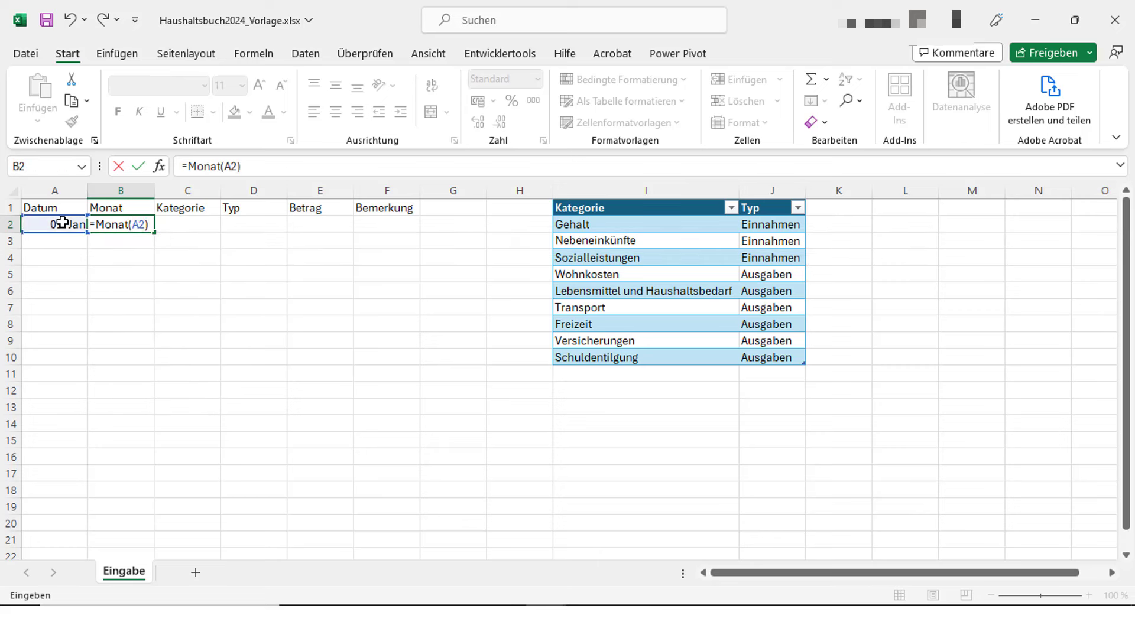
key("Tab")
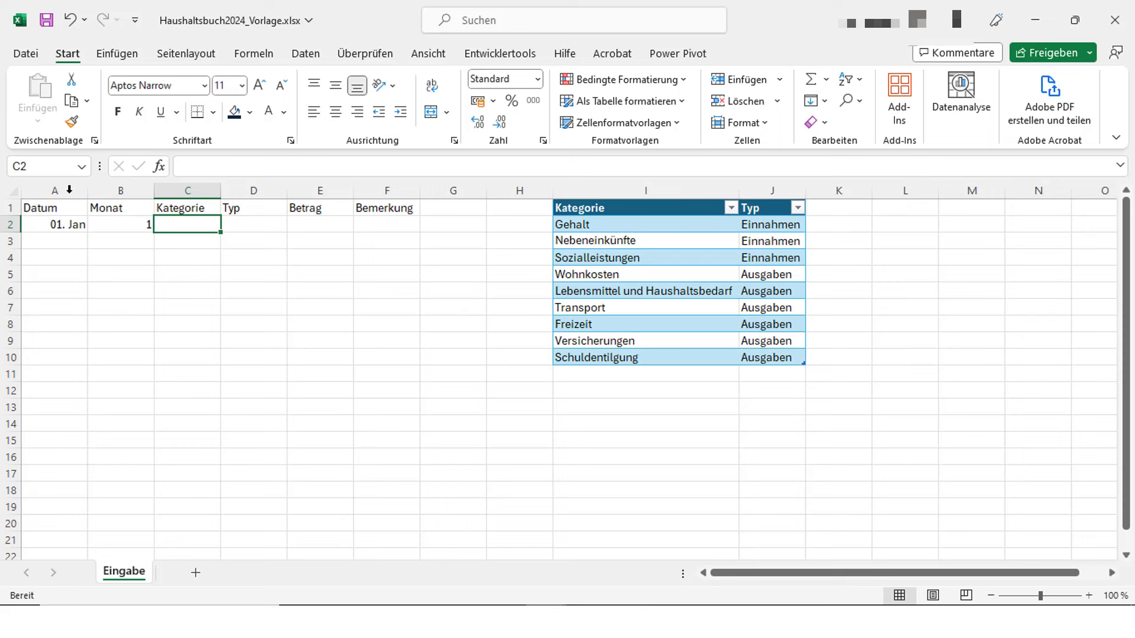
Add list data validation to C2 with source =$I$2:$I$10
left_click(312, 55)
left_click(843, 124)
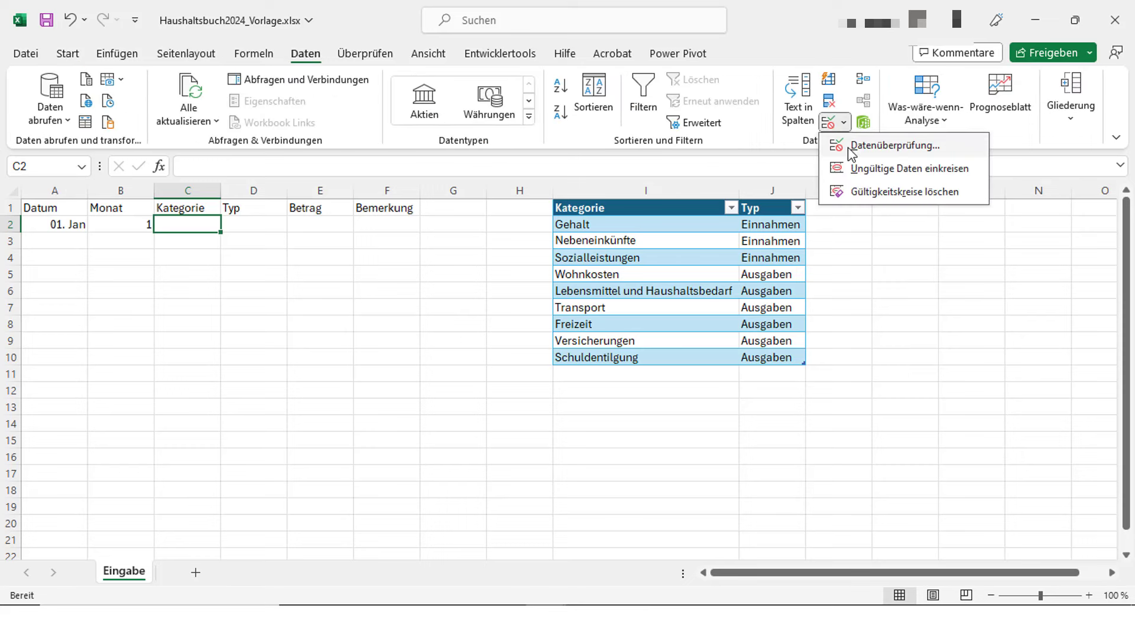
left_click(849, 146)
left_click(254, 275)
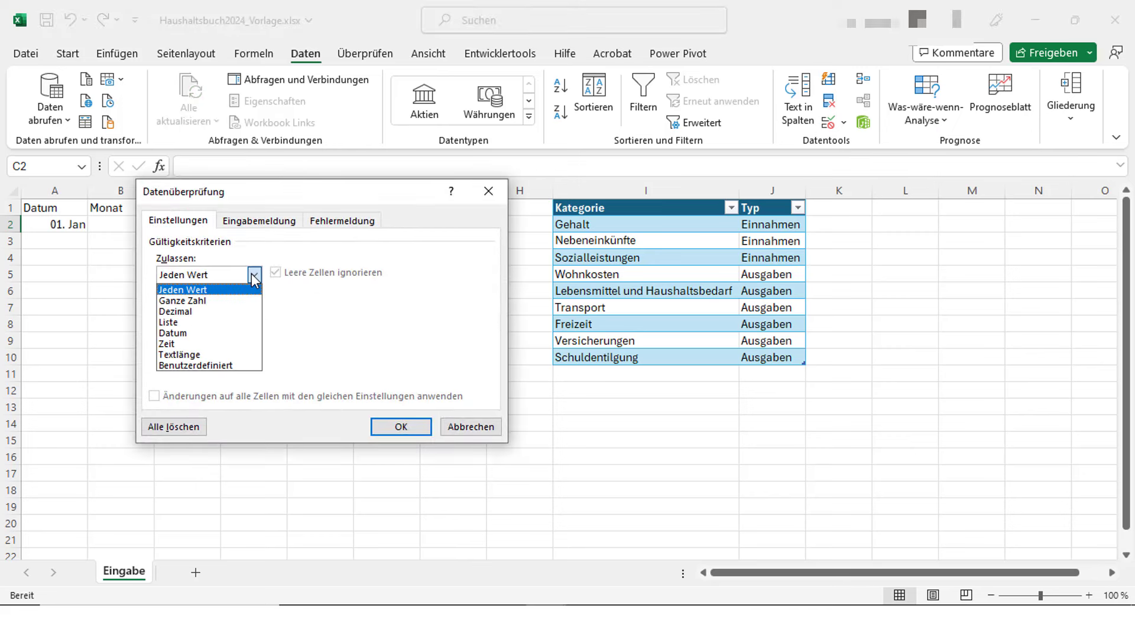
left_click(246, 321)
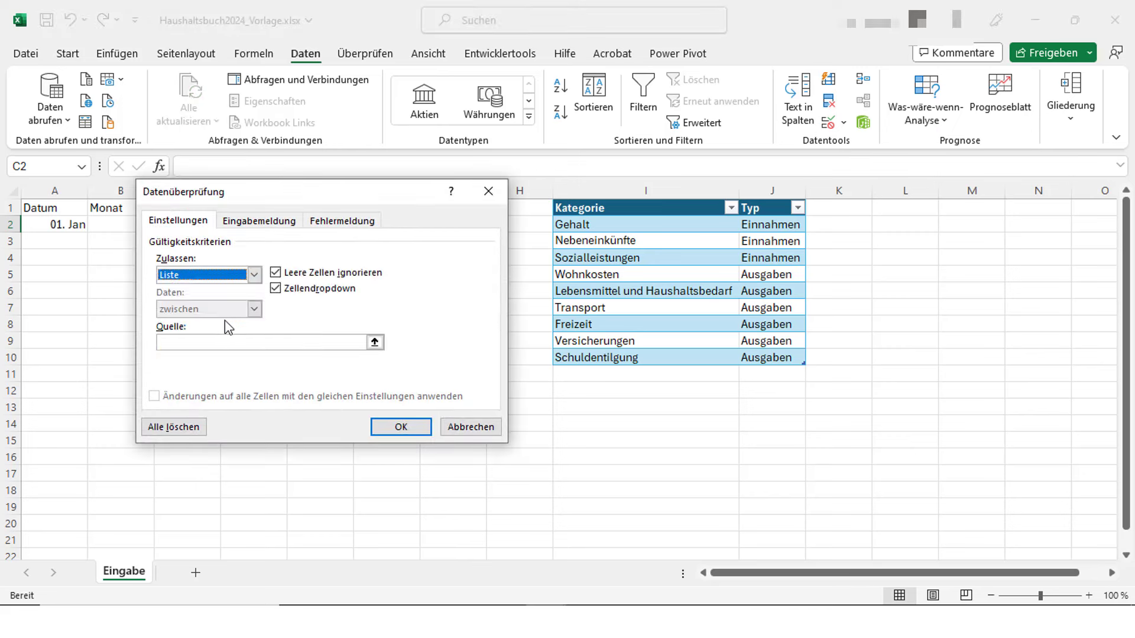
left_click(352, 342)
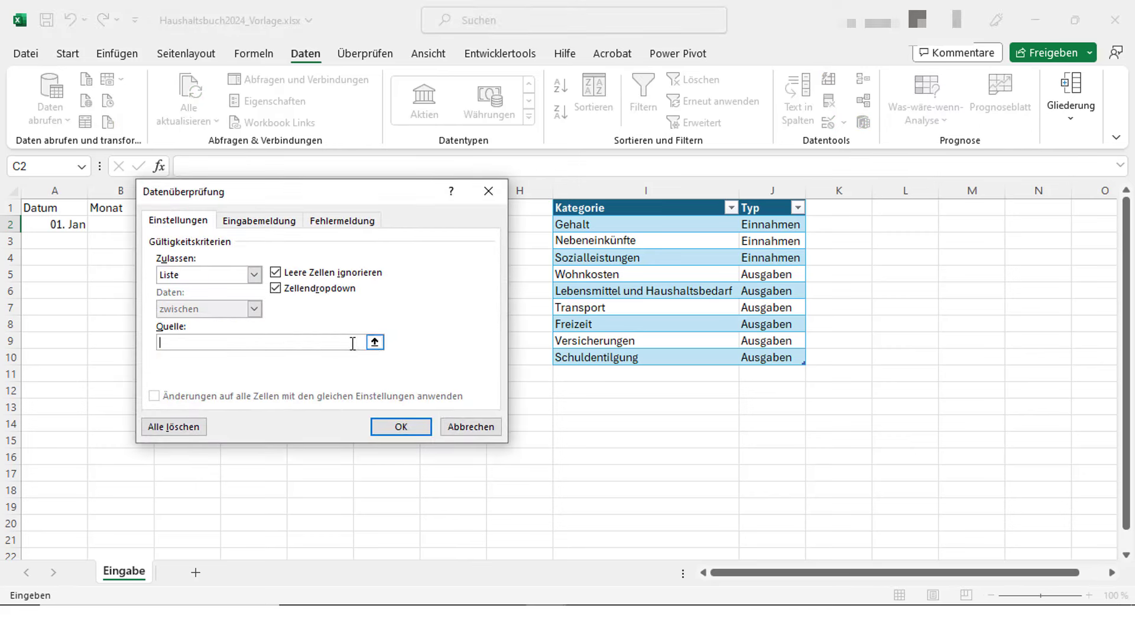
left_click(588, 199)
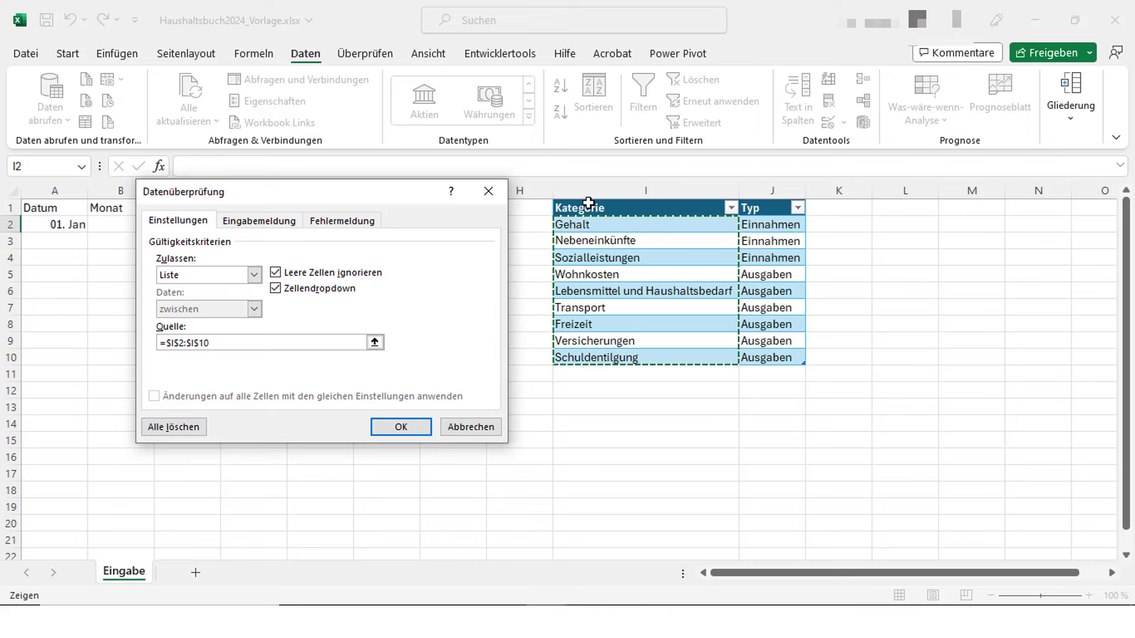
left_click(397, 426)
Choose Wohnkosten from C2's category dropdown
left_click(228, 225)
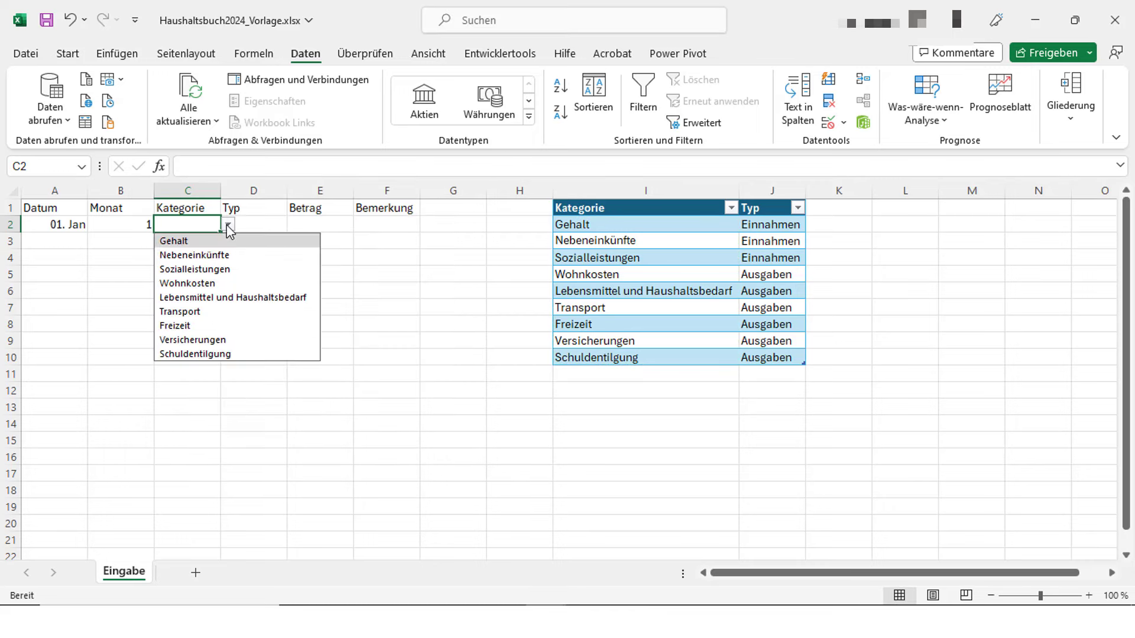
left_click(218, 283)
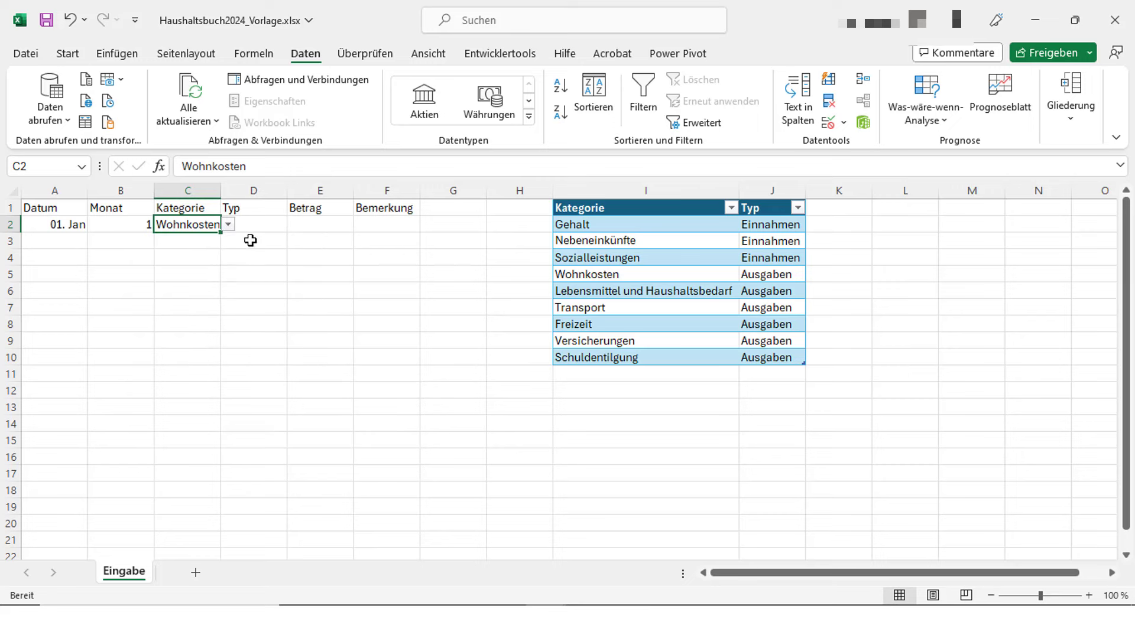
left_click(271, 222)
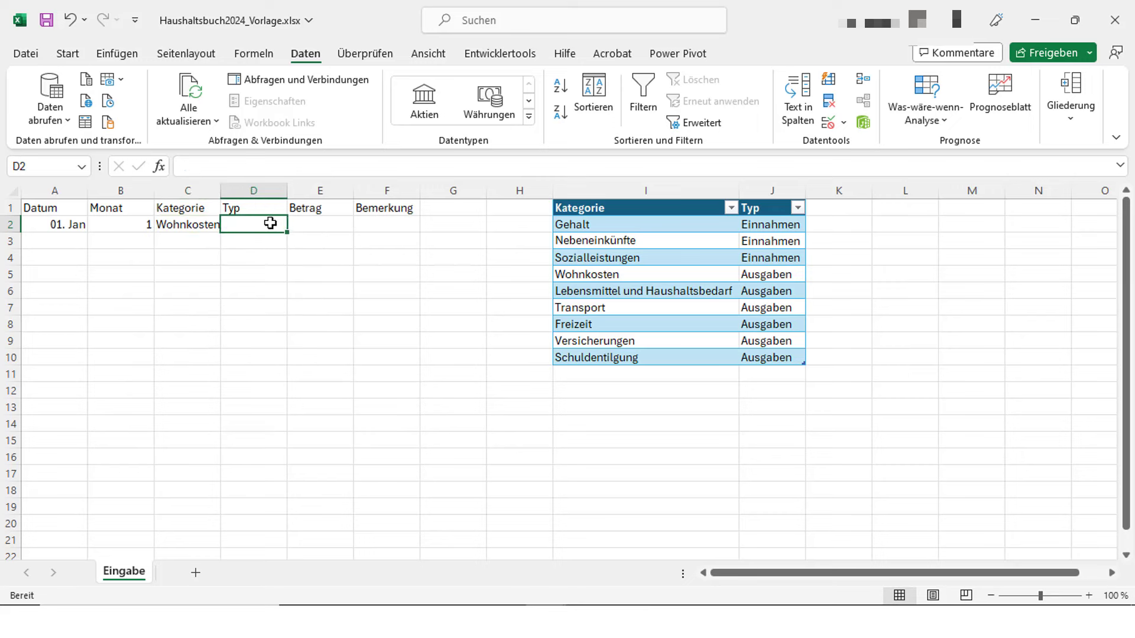
Enter =XVERWEIS(C2;Tabelle5[Kategorie];Tabelle5[Typ]) in D2 to look up the category's type
type("=X")
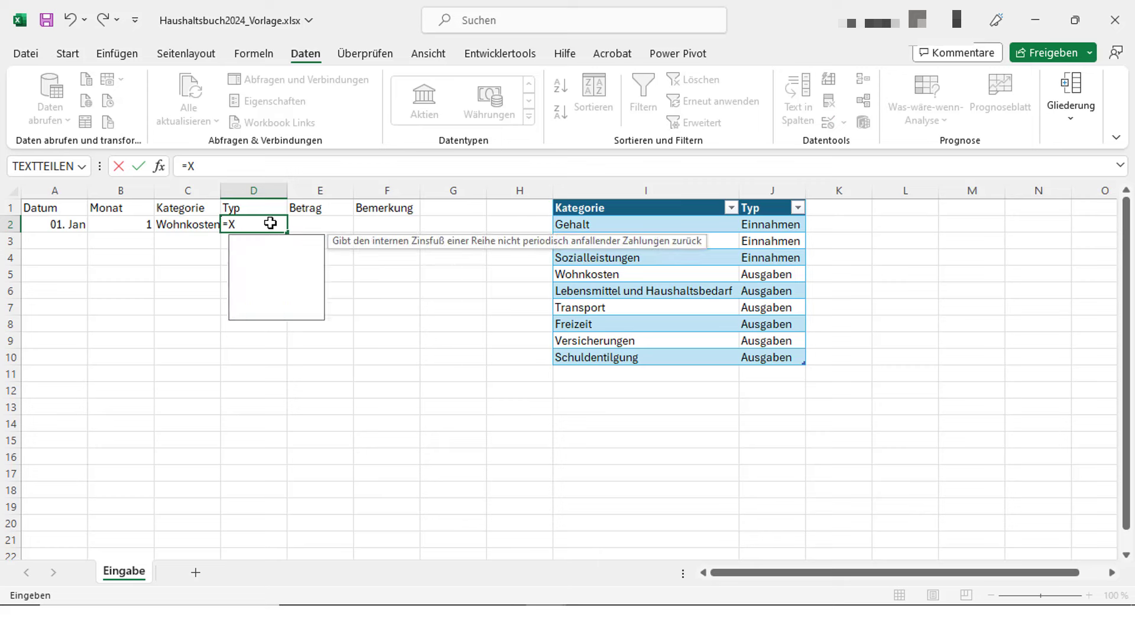
type("vverw")
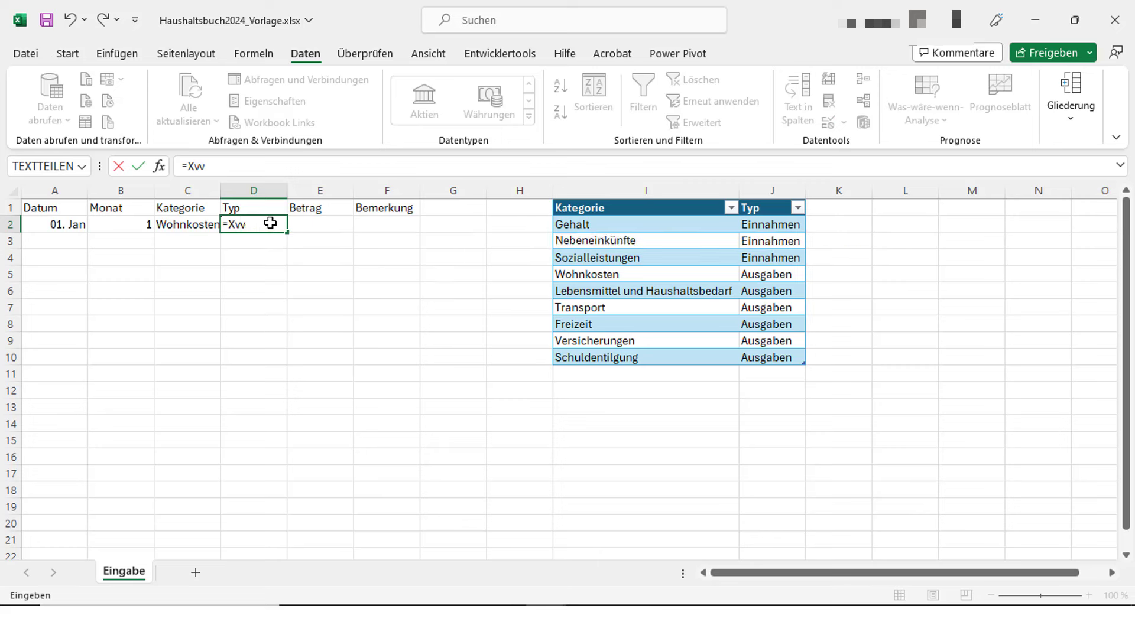
key("BackSpace")
type("erweis")
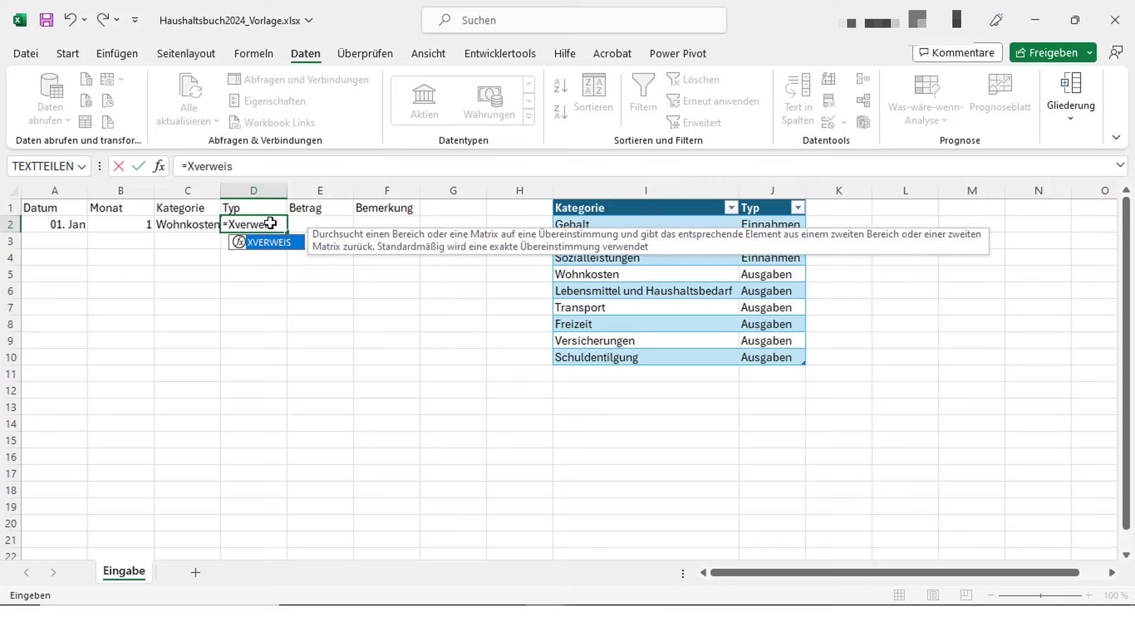
type("(")
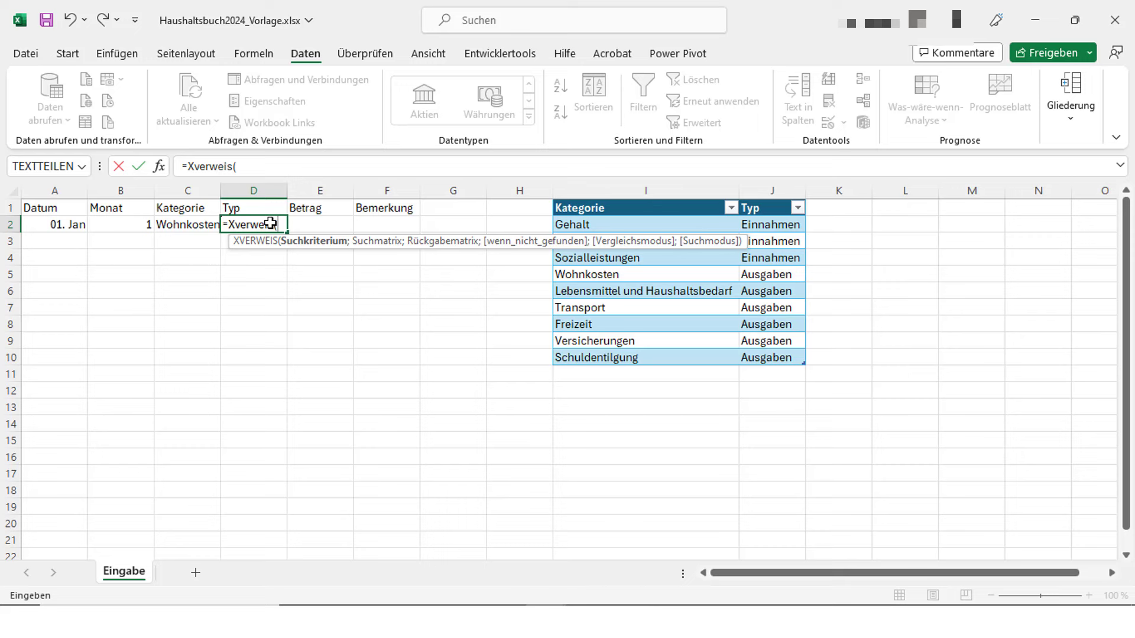
left_click(178, 224)
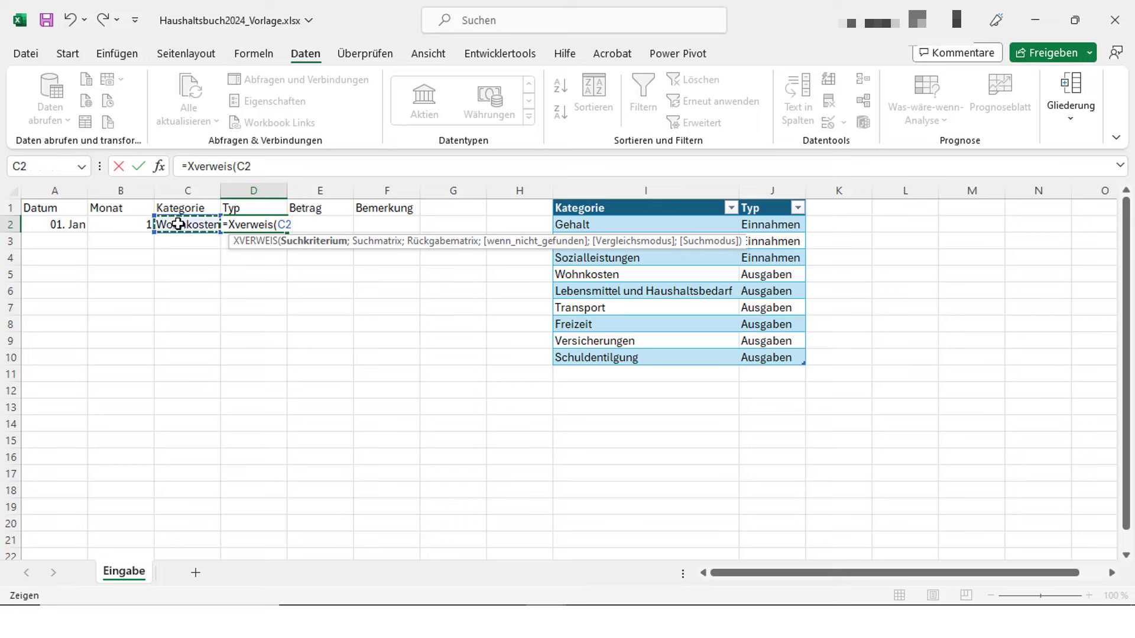
type(";")
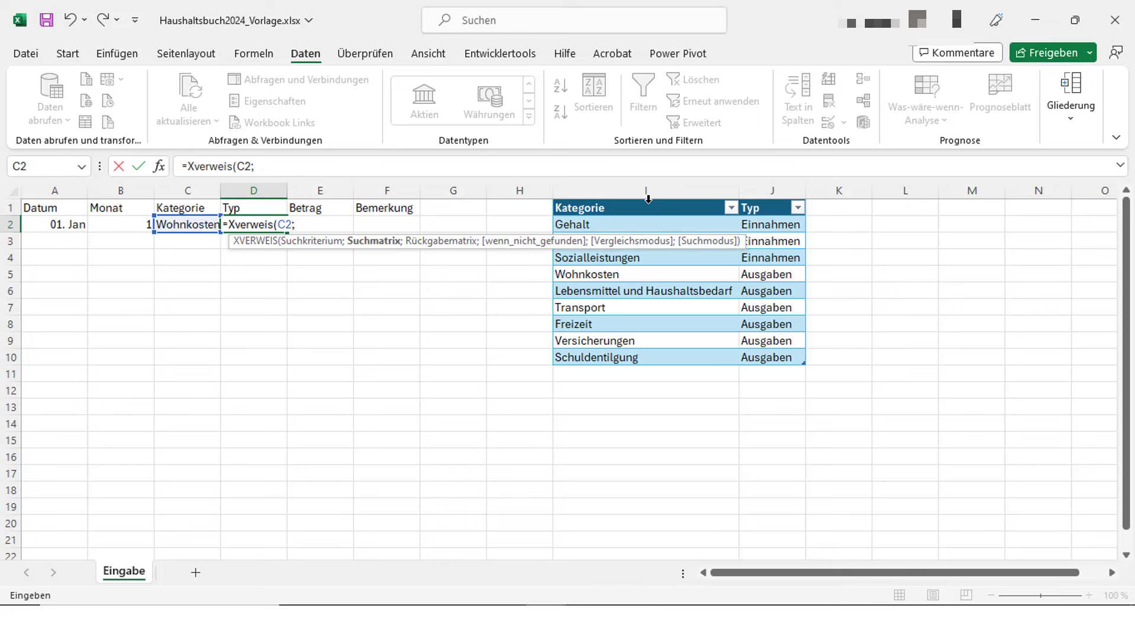
left_click(648, 199)
type(";")
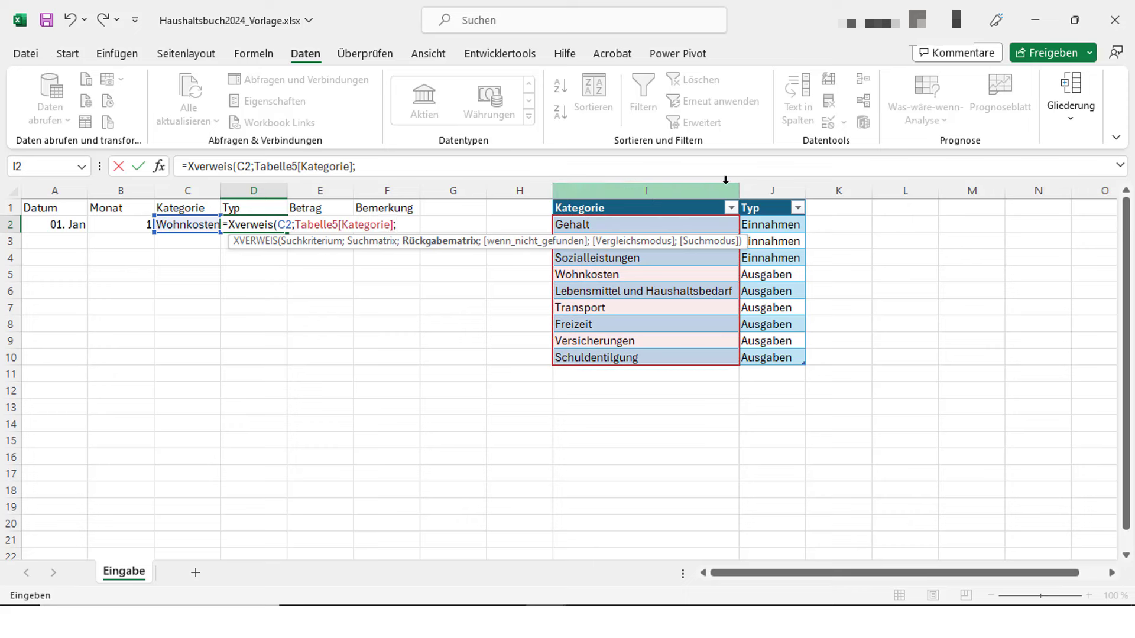
left_click(772, 200)
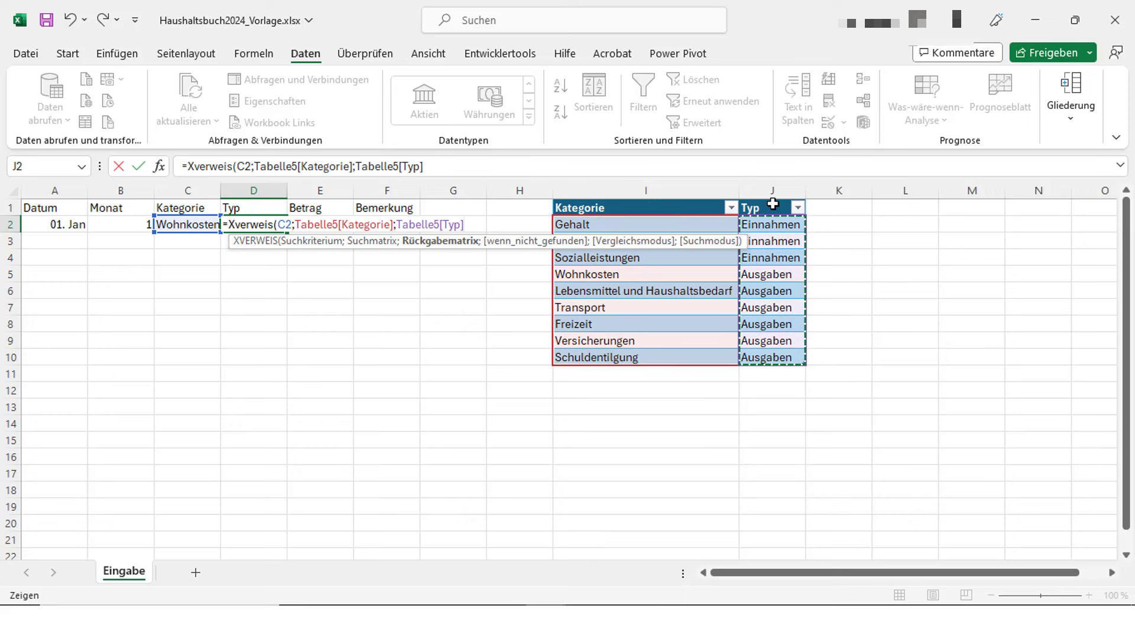
type(")")
key("Return")
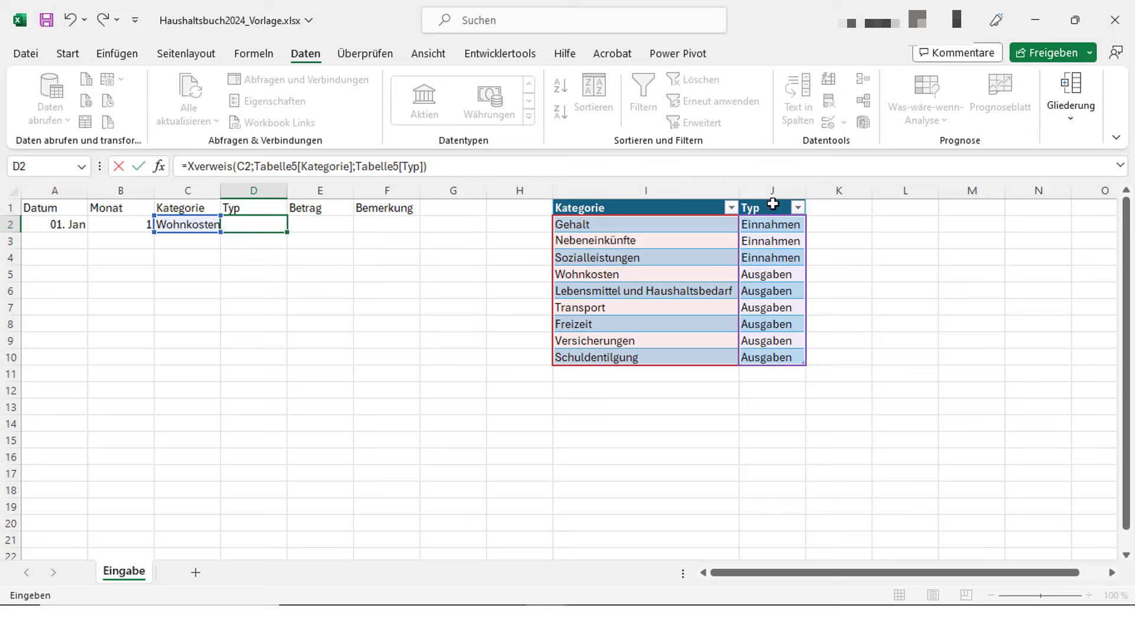
Enter amount 1000 and remark Miete in the first ledger row
left_click(333, 227)
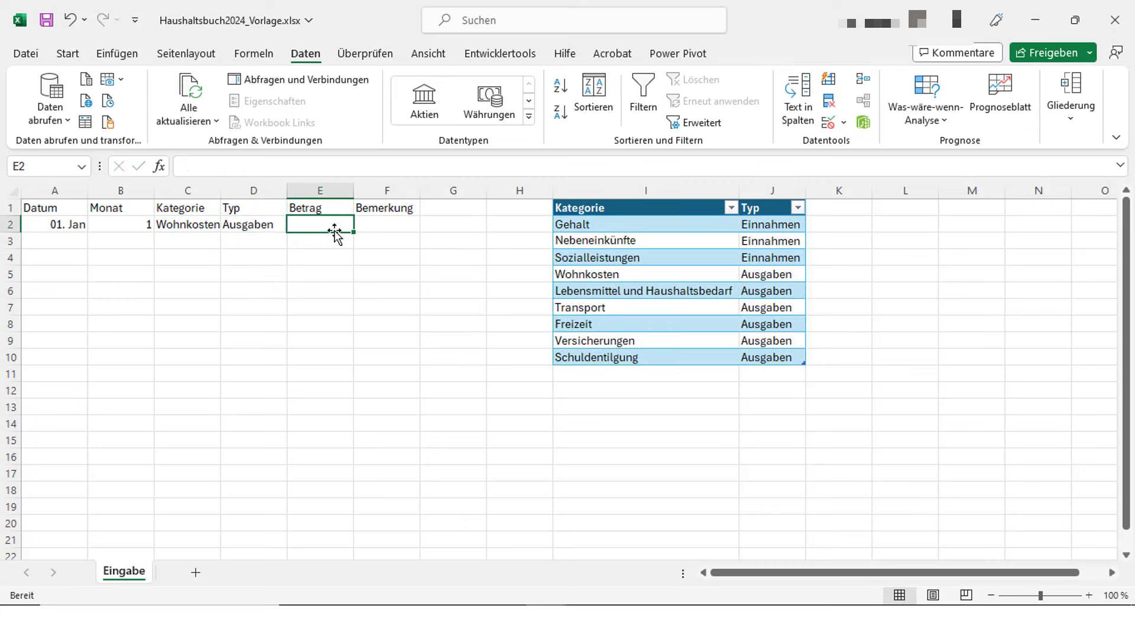
type("1000")
key("Tab")
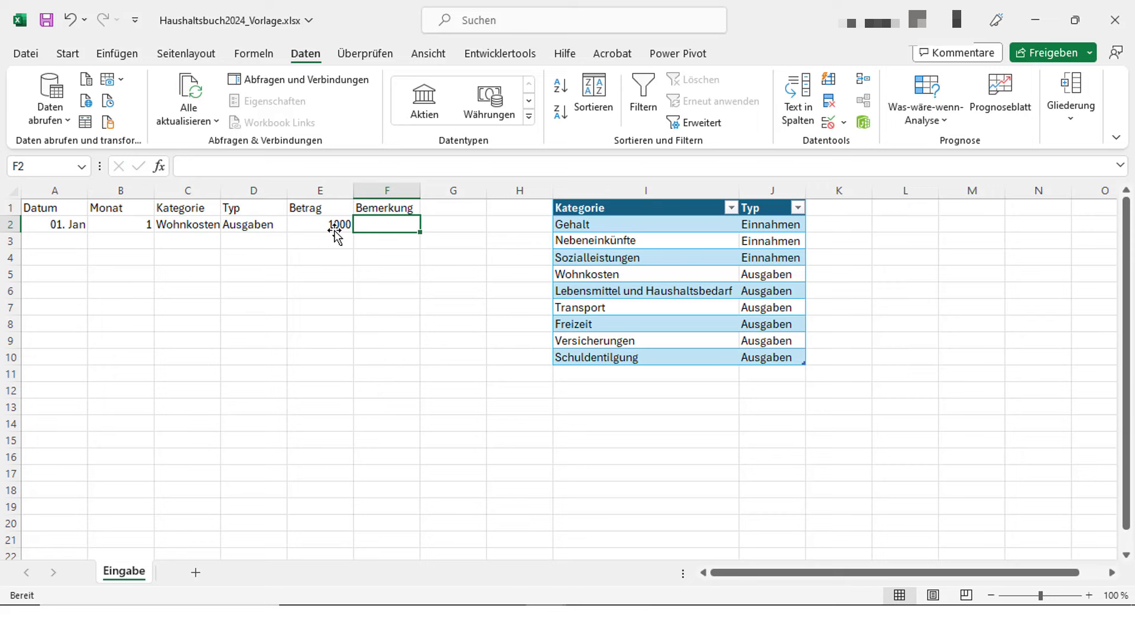
type("Miete")
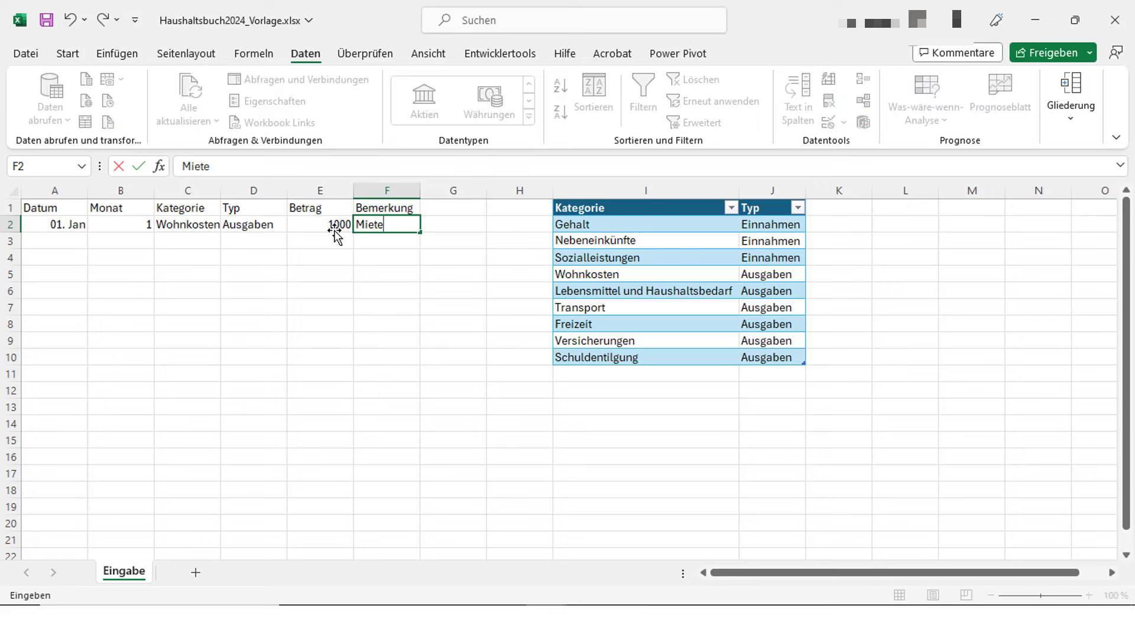
key("Return")
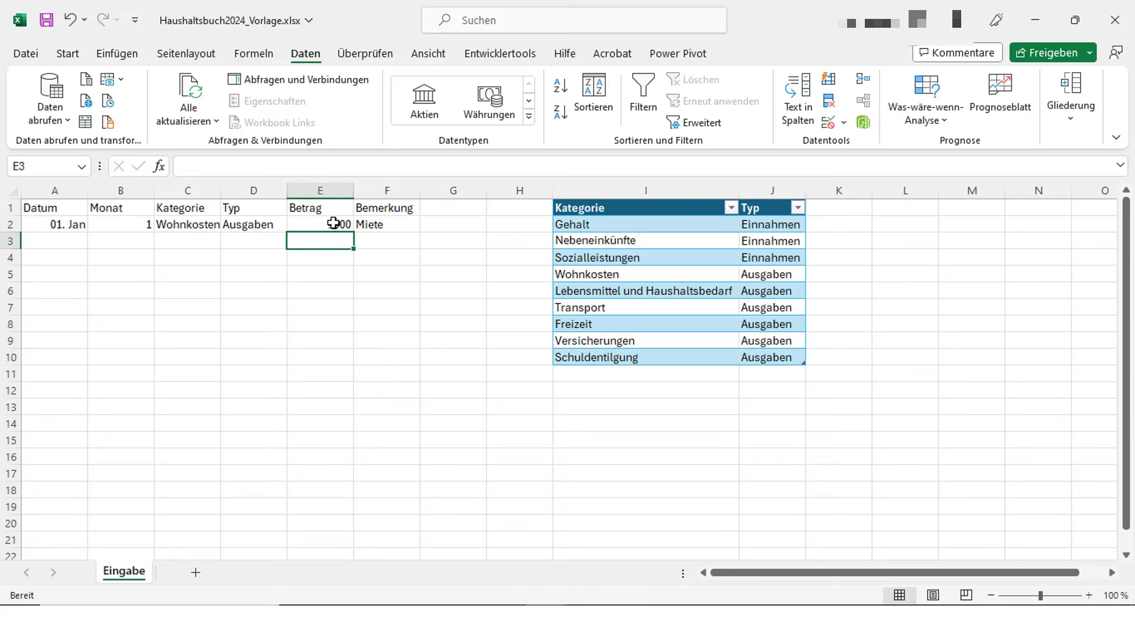
Convert the ledger range A1:F2 into a table
left_click(333, 223)
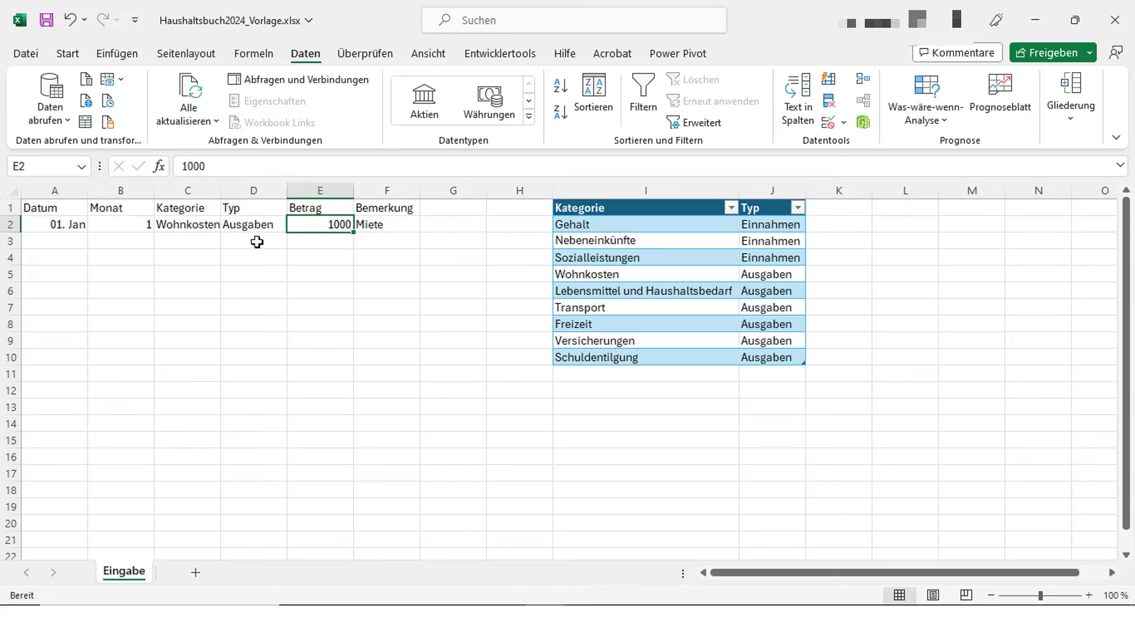
key("ctrl+t")
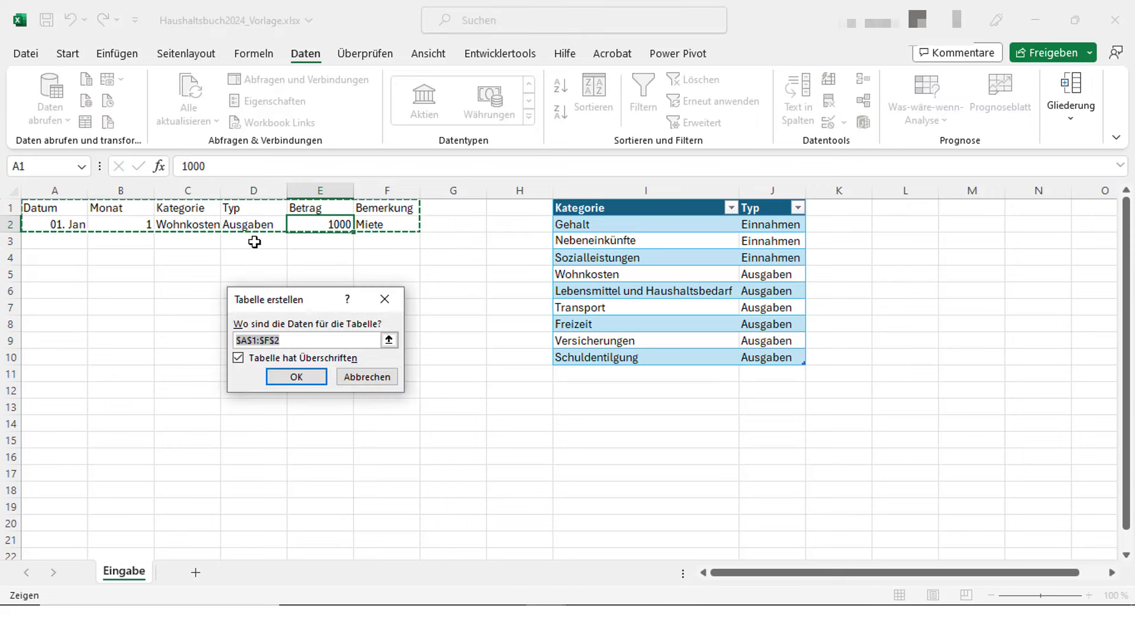
key("Return")
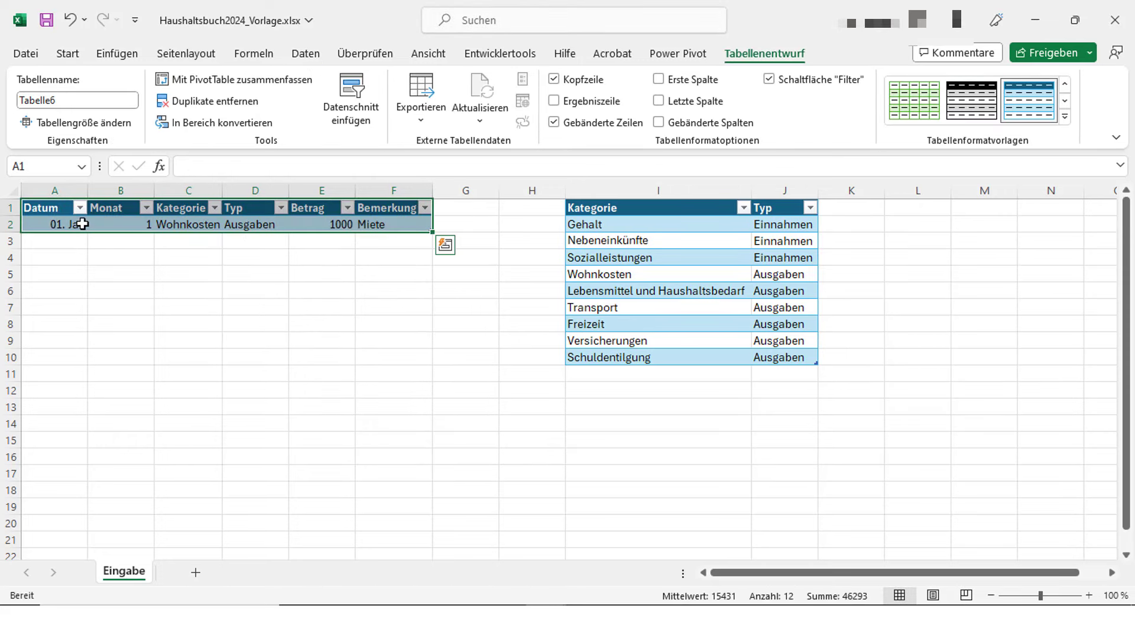
Format A2 as a short date and E2 as euro currency
left_click(58, 224)
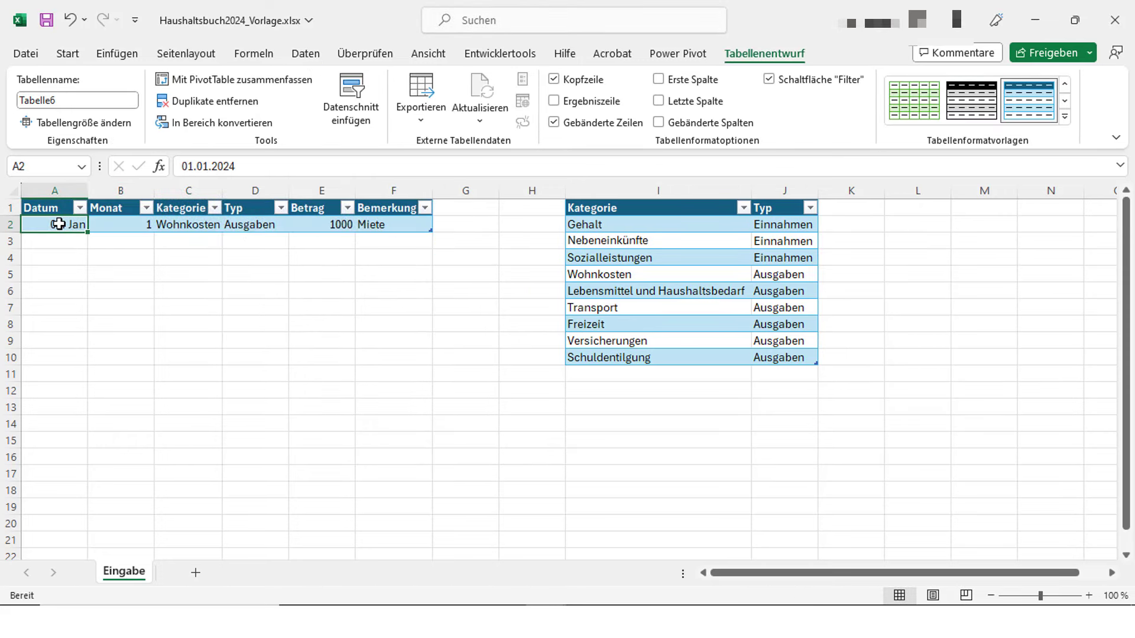
left_click(67, 53)
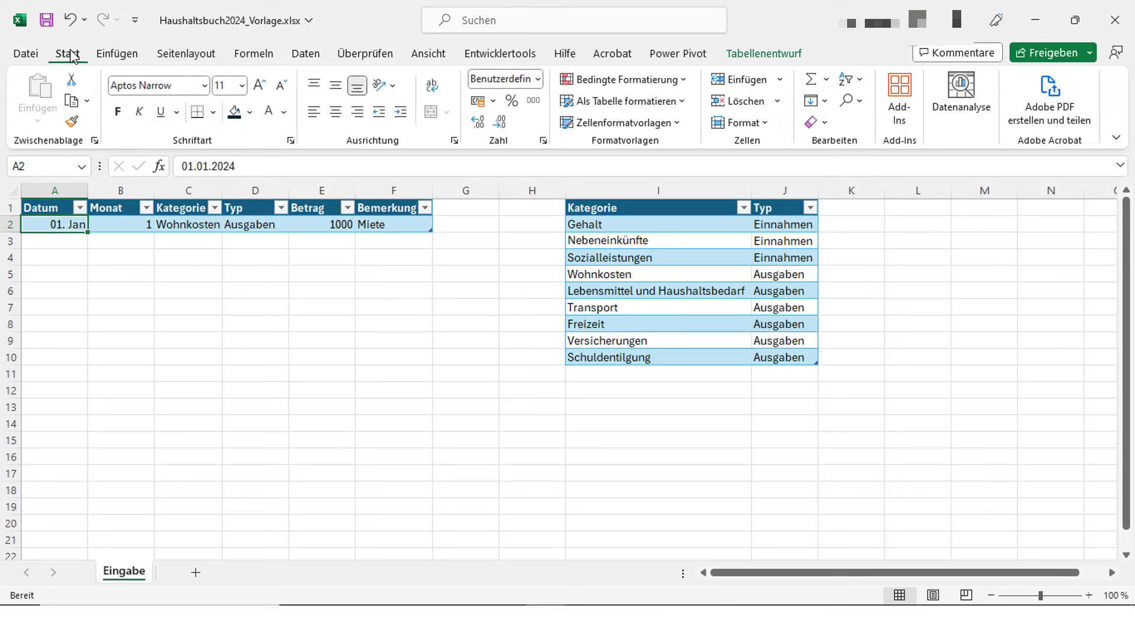
left_click(538, 79)
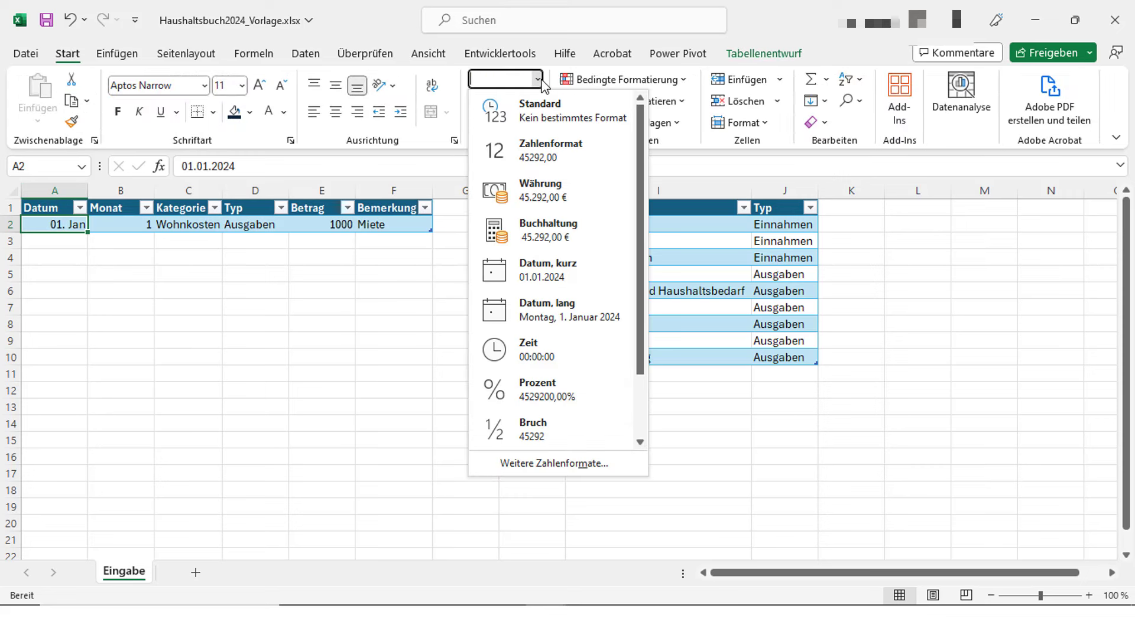
left_click(570, 275)
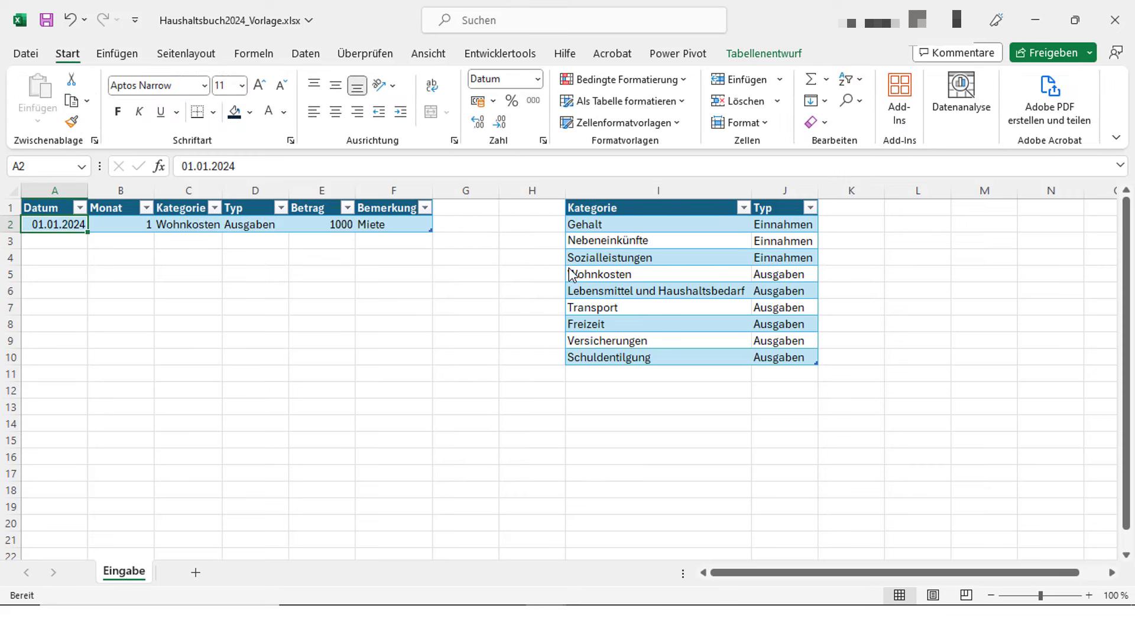
left_click(337, 221)
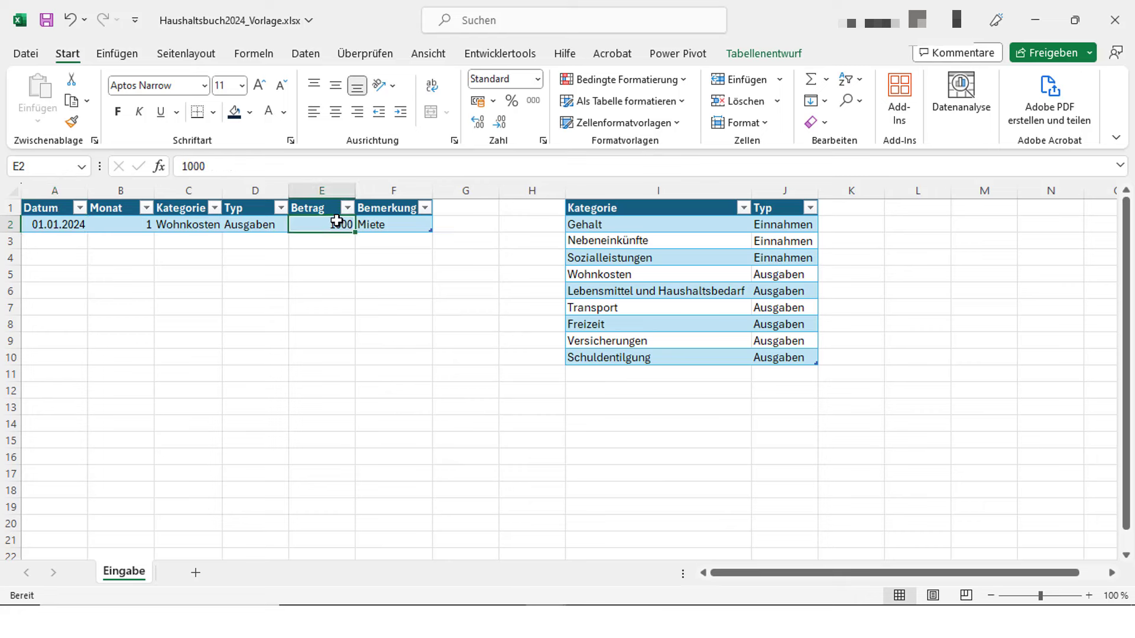
left_click(479, 103)
left_click(500, 122)
left_click(500, 122)
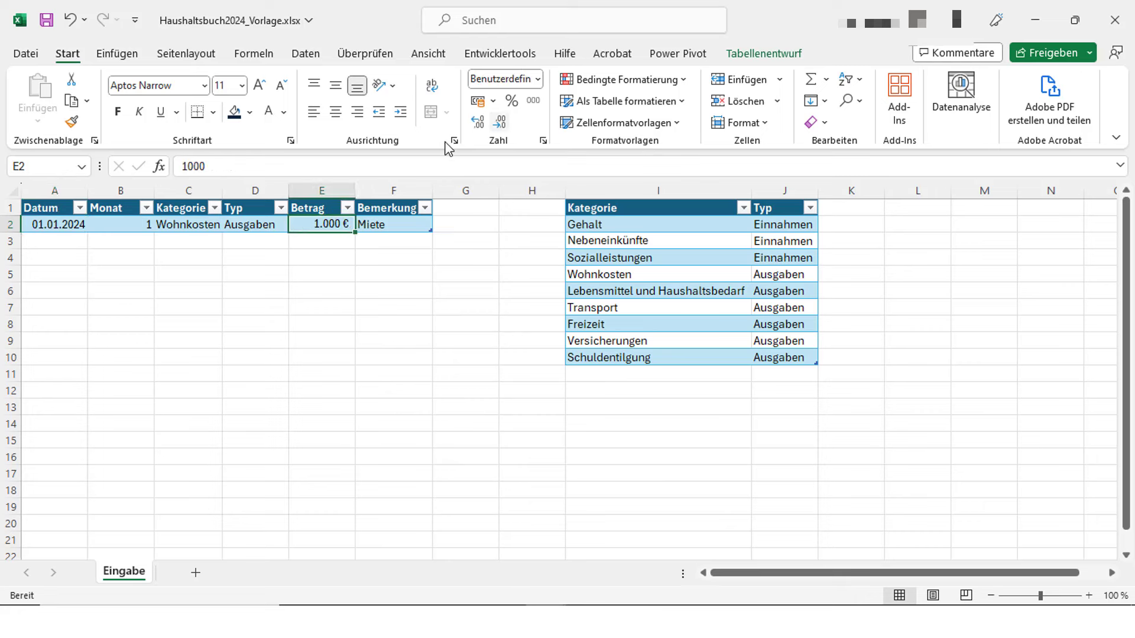
key("ctrl+z")
key("Return")
Restore 1.000 € without decimals and add a 01.01 Gehalt entry of 2.500 in row 3
left_click(102, 20)
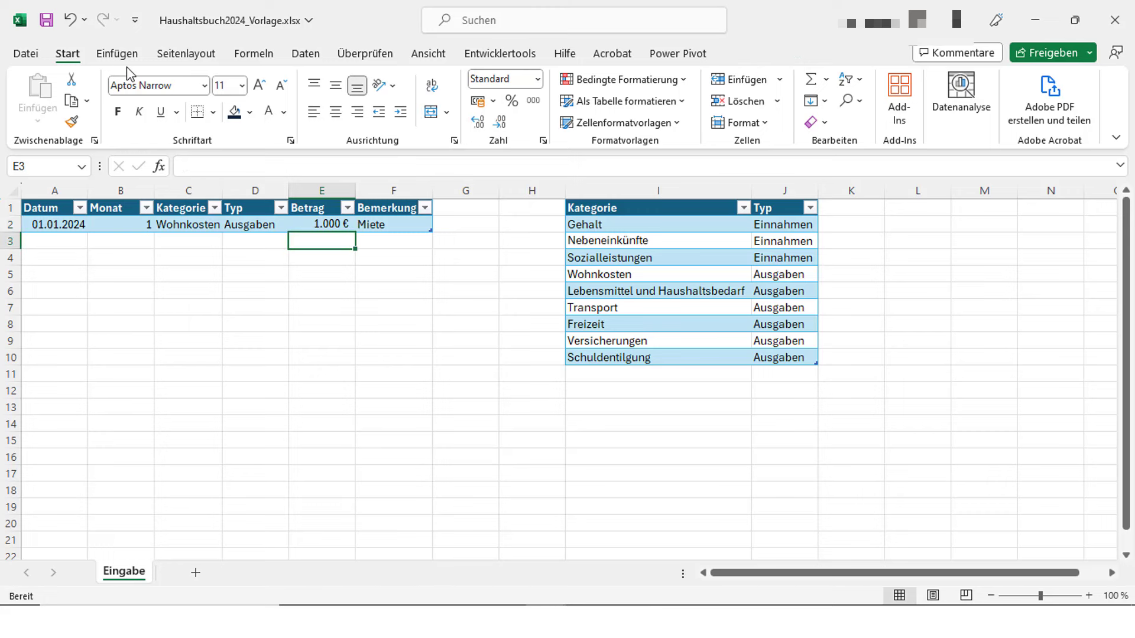
left_click(67, 246)
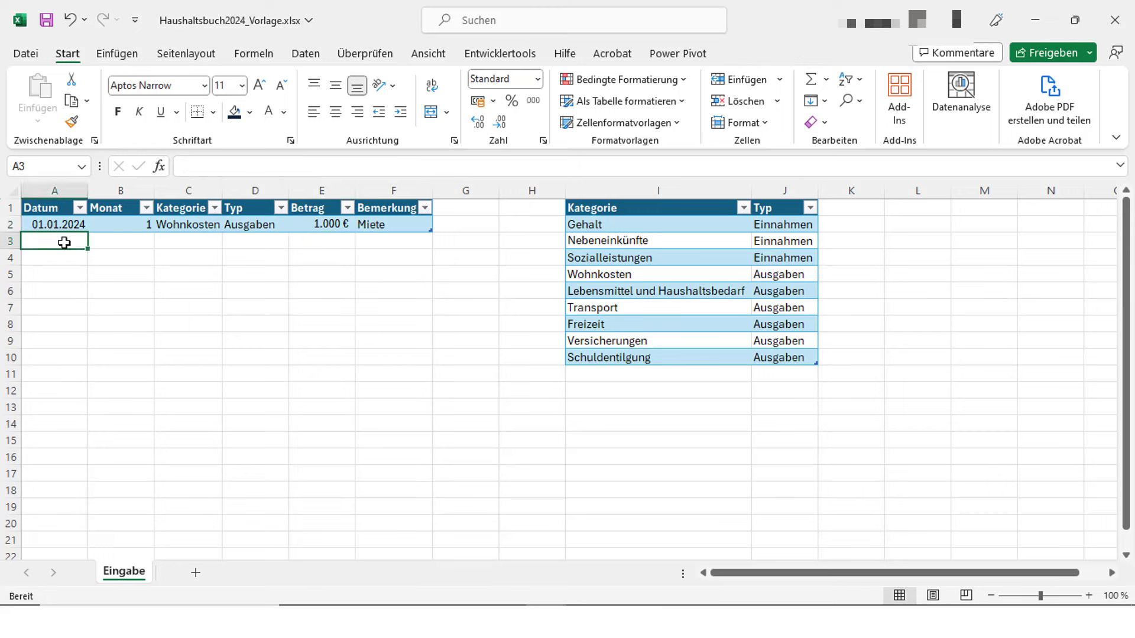
type("01.01")
key("Tab")
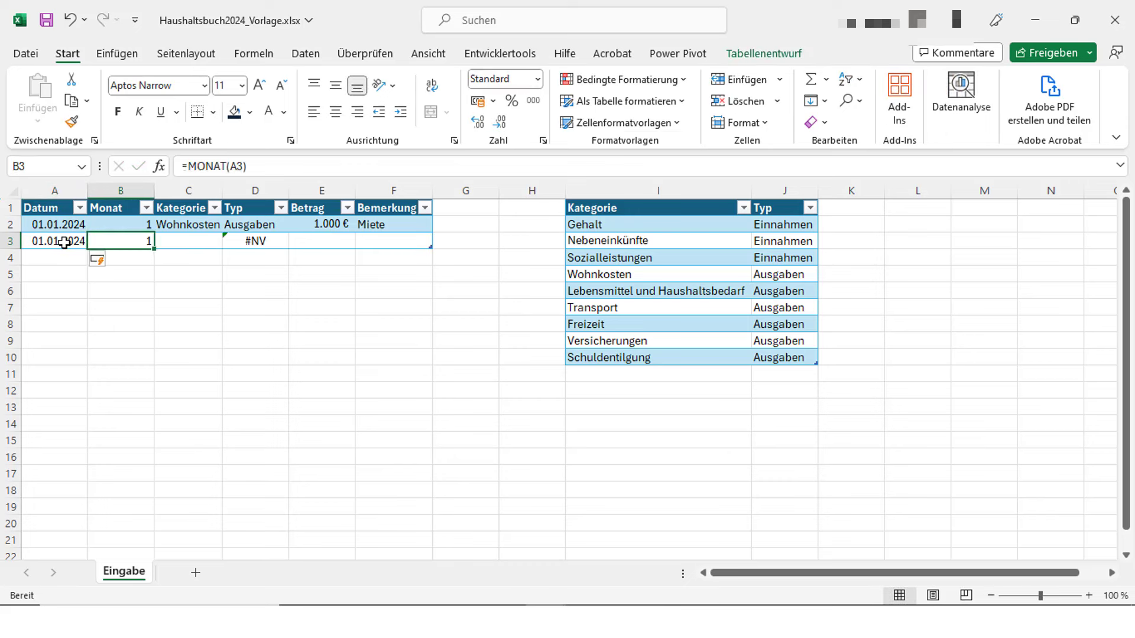
key("Tab")
left_click(230, 242)
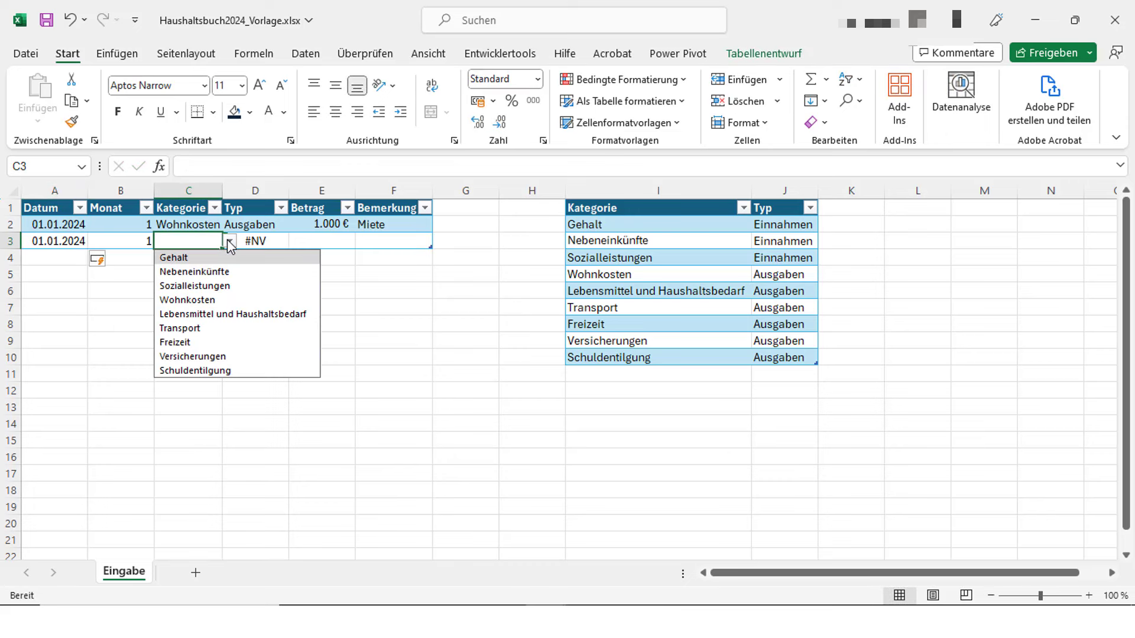
left_click(224, 259)
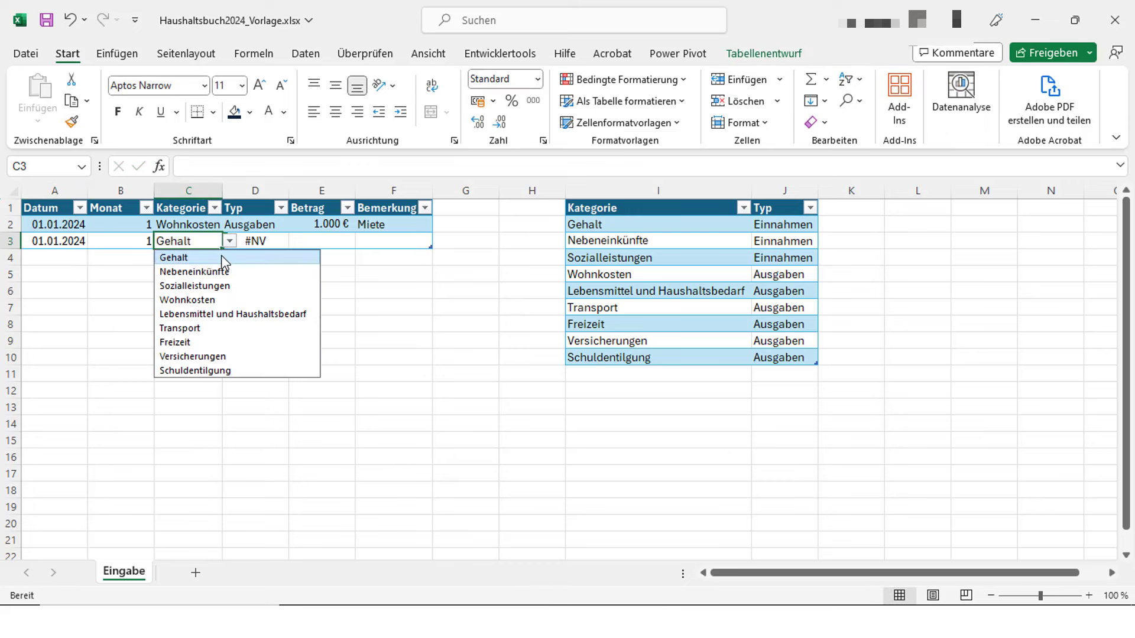
left_click(336, 237)
type("2.500")
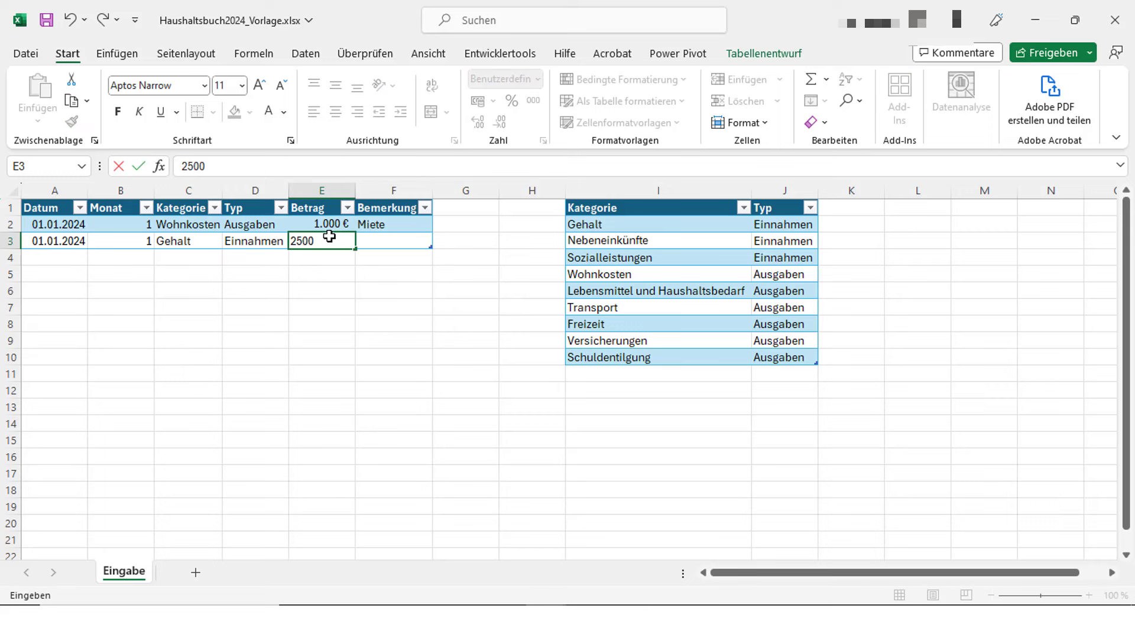
key("Tab")
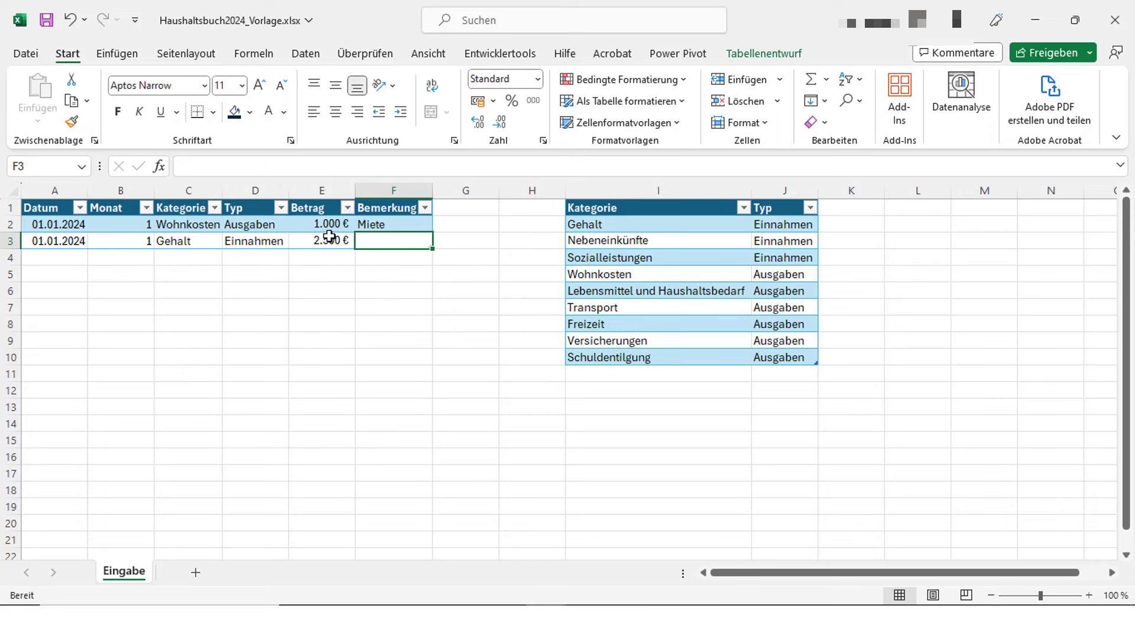
key("Return")
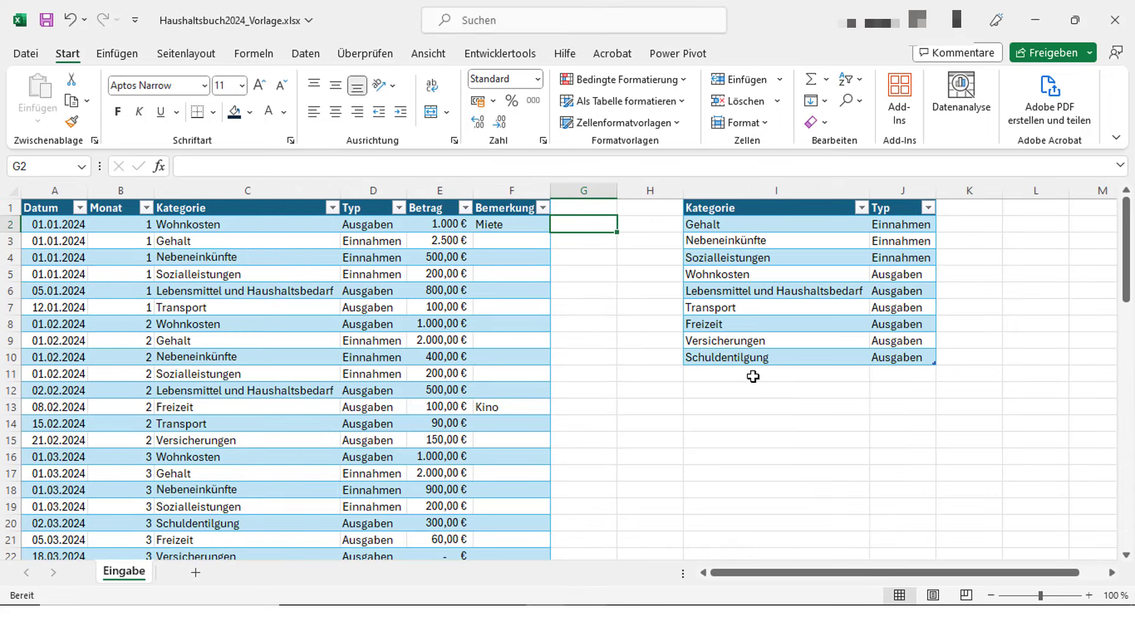
left_click(752, 377)
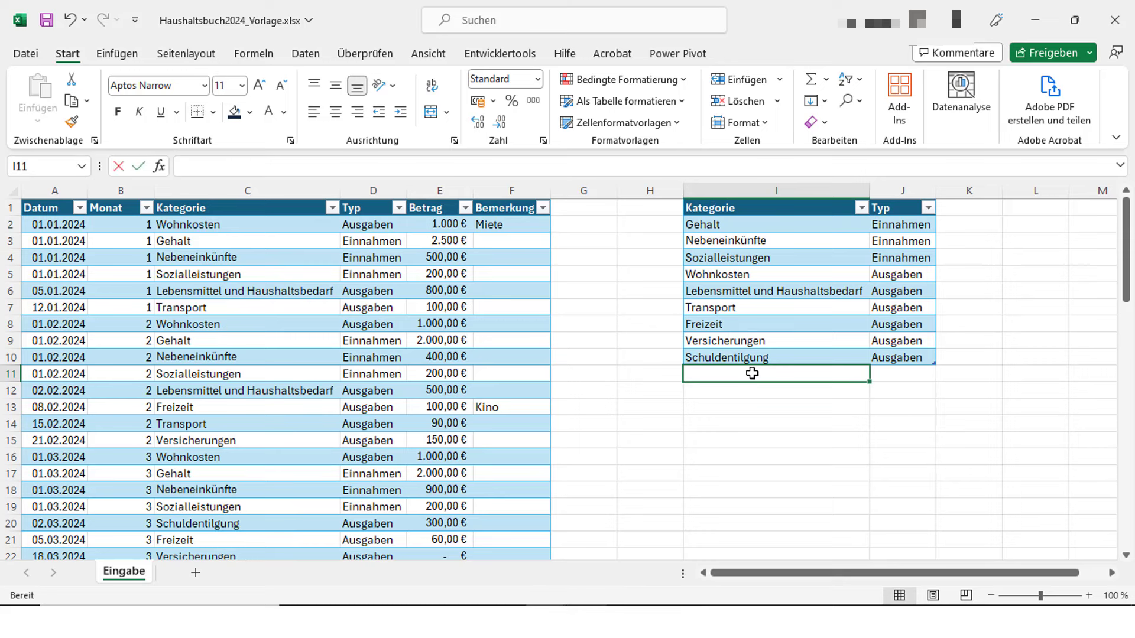
type("Sonstige Aus")
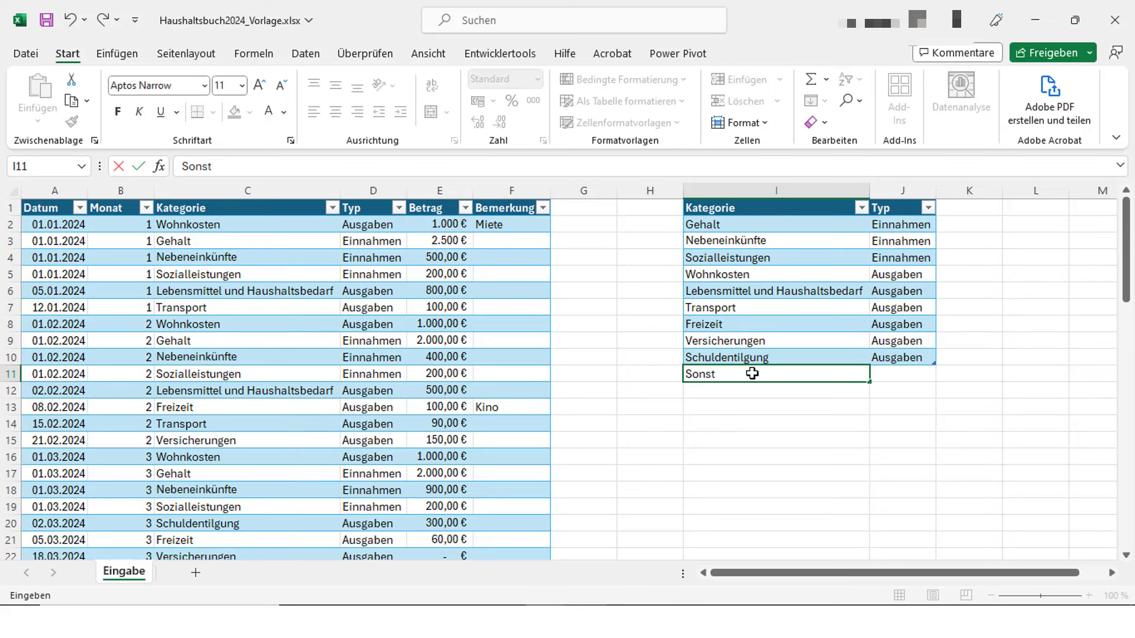
type("gaben")
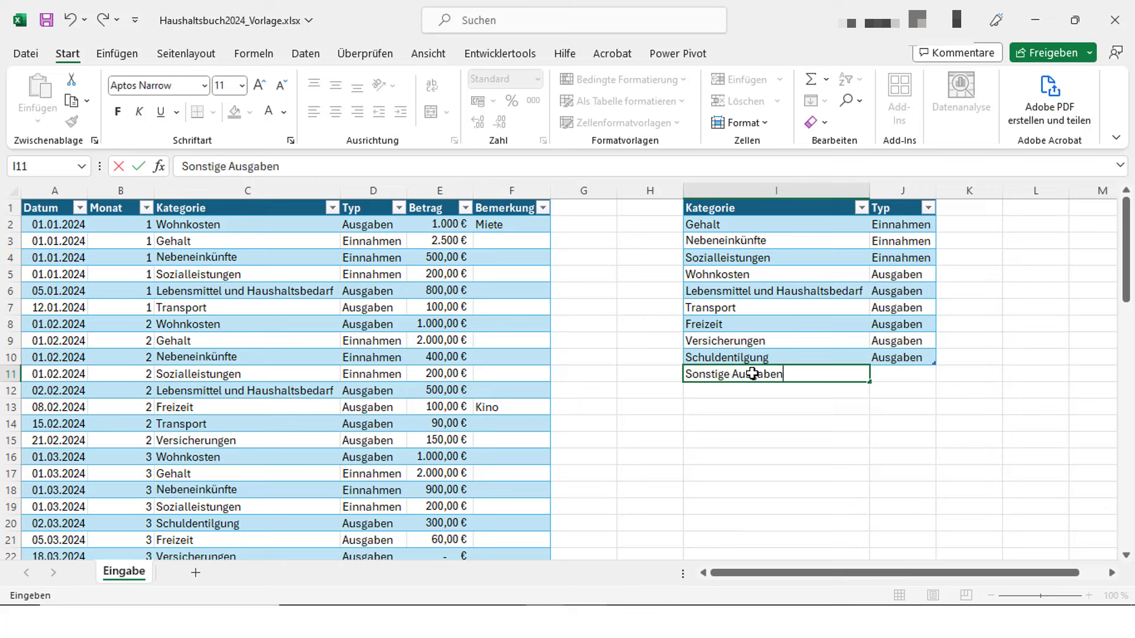
key("Tab")
type("A")
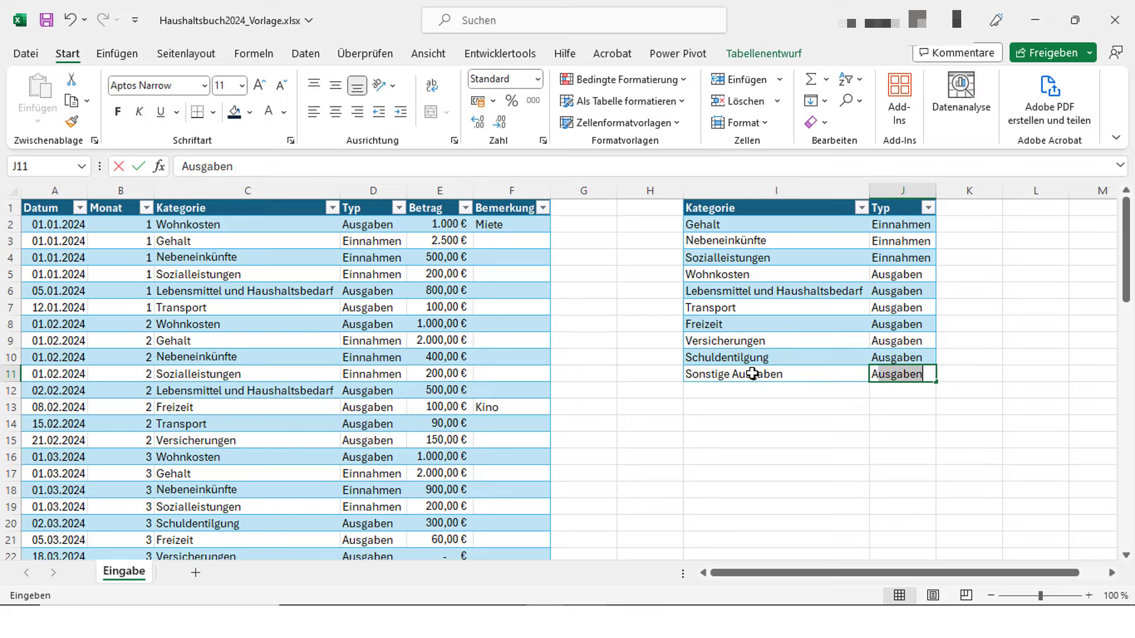
type("usgaben")
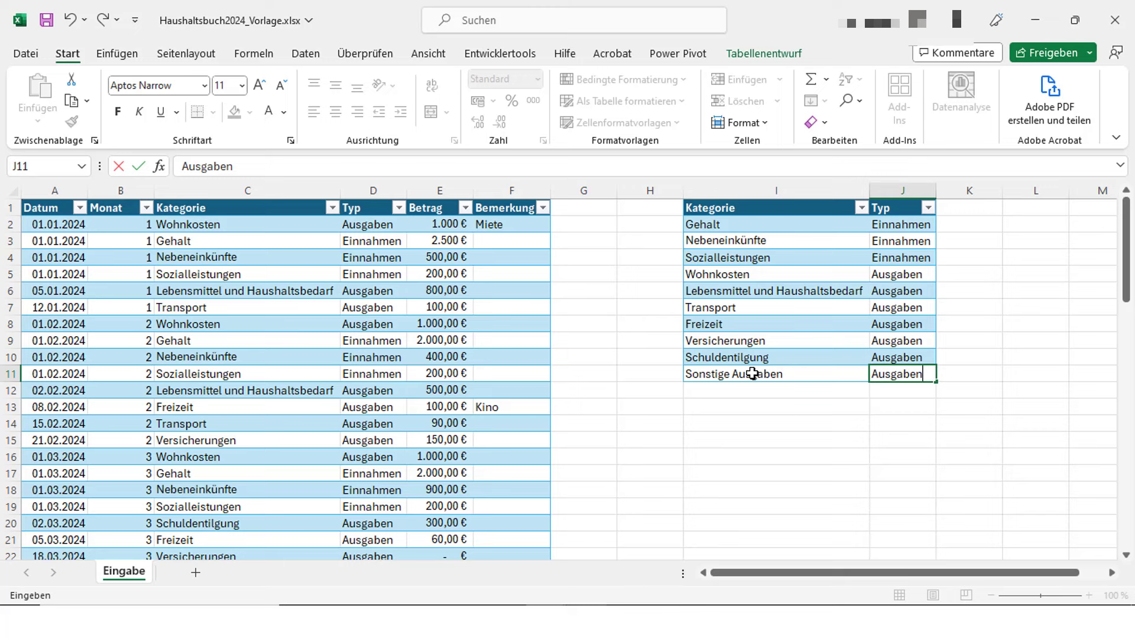
key("Return")
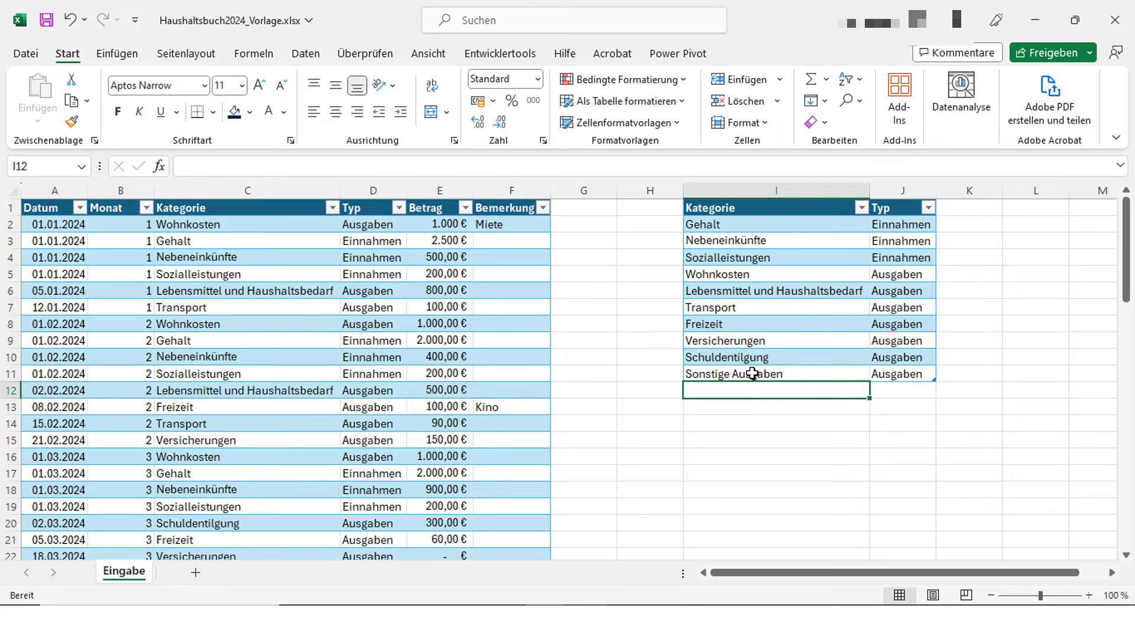
left_click(310, 225)
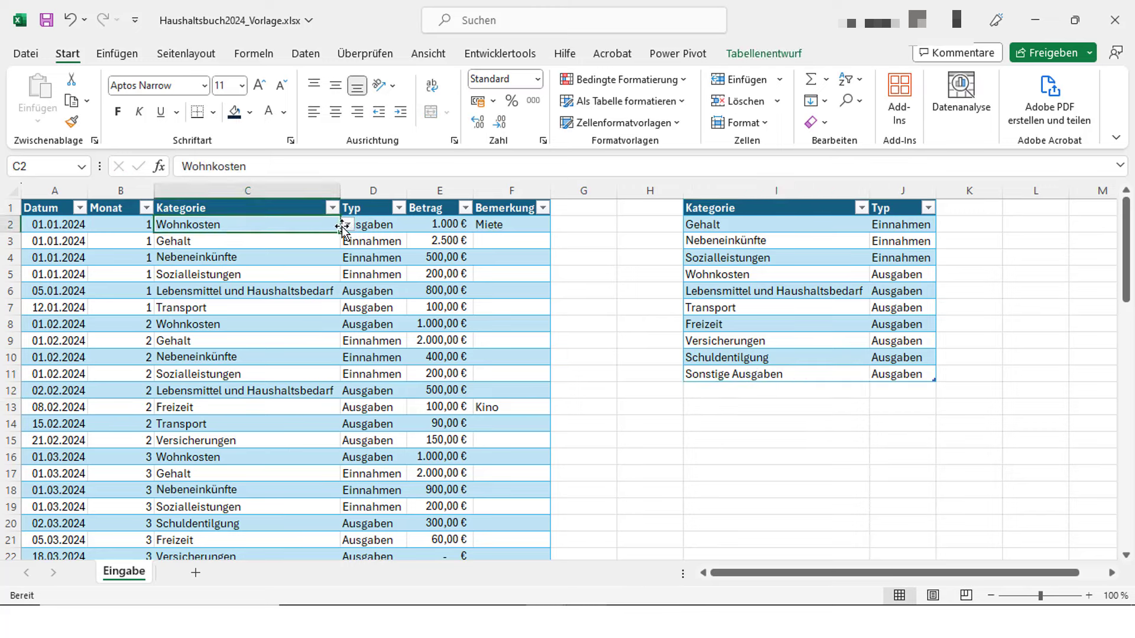
left_click(347, 225)
left_click(347, 226)
Add a new worksheet named MeineFinanzen
left_click(195, 573)
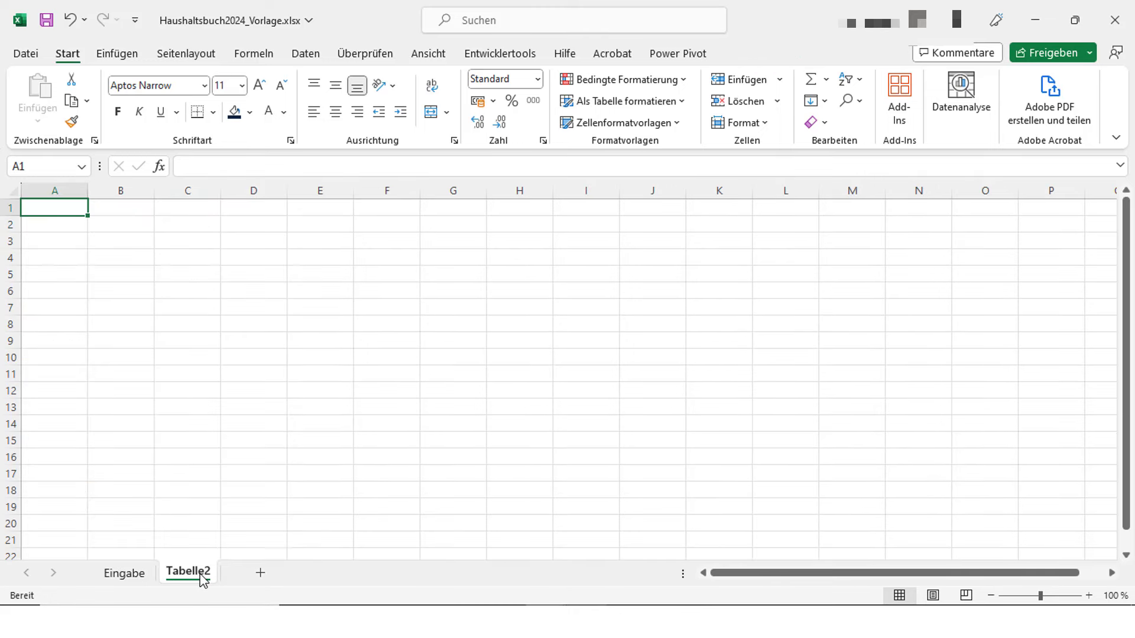
right_click(202, 579)
left_click(246, 364)
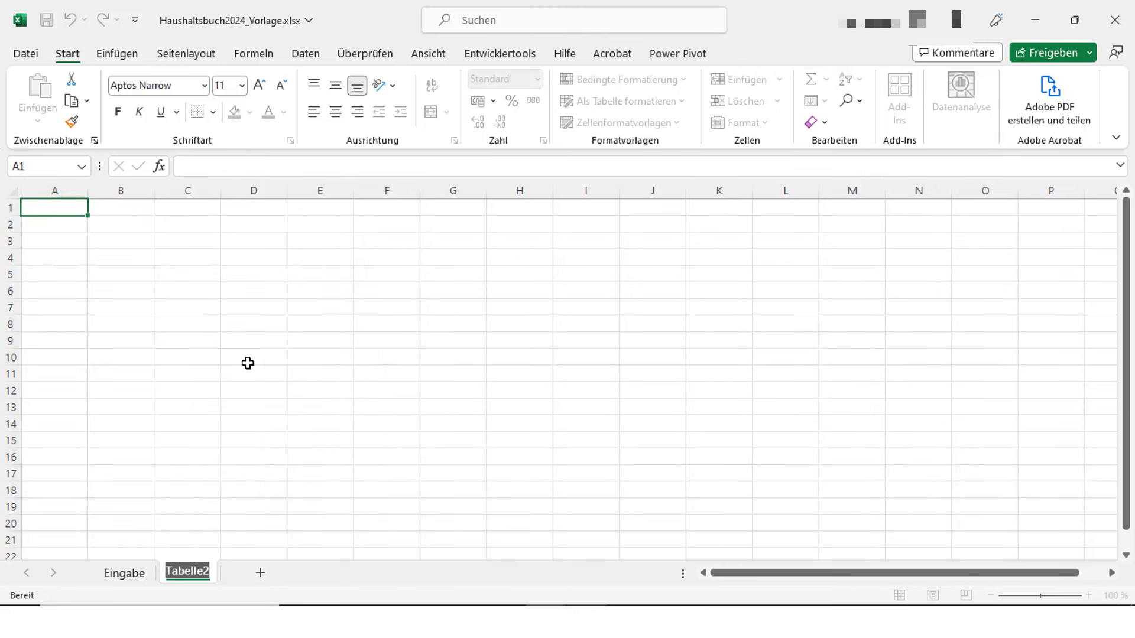
type("MeineFinanzen")
left_click(72, 207)
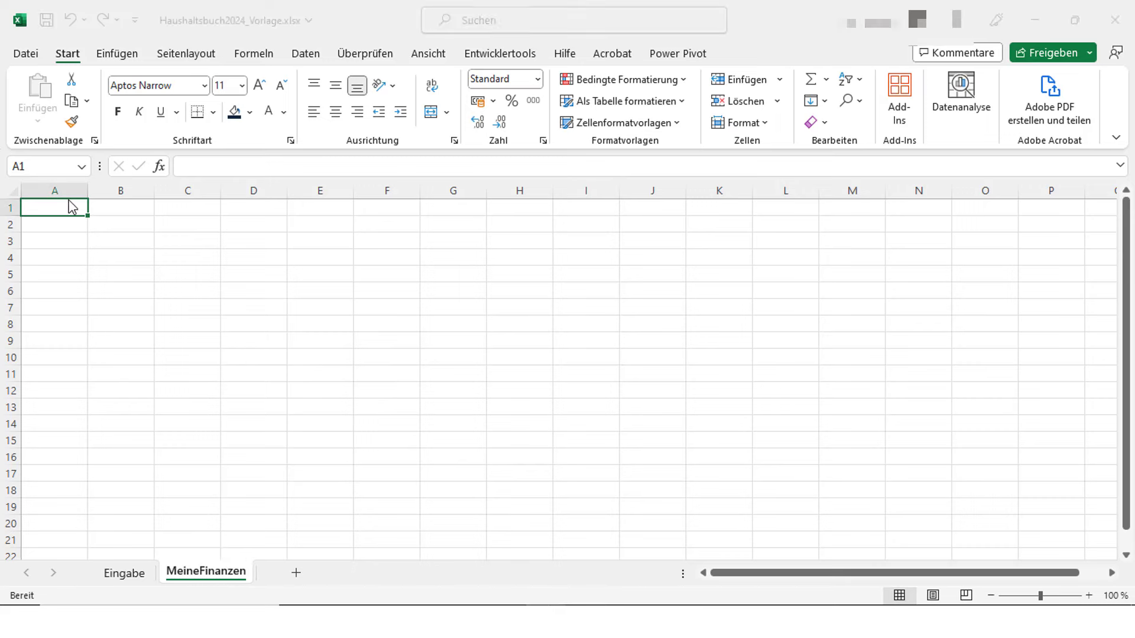
Enter headings Einnahmen, Ausgaben and Ersparnisse in C5:E5
left_click(185, 274)
type("Ei")
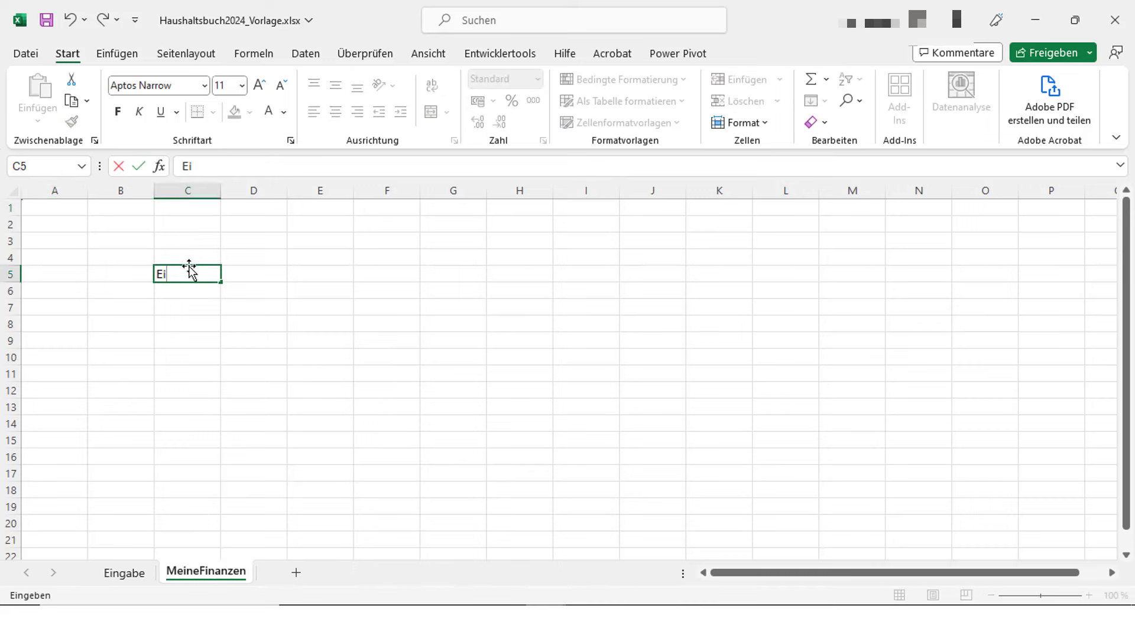
type("nnahmen")
key("Tab")
type("Ausgaben")
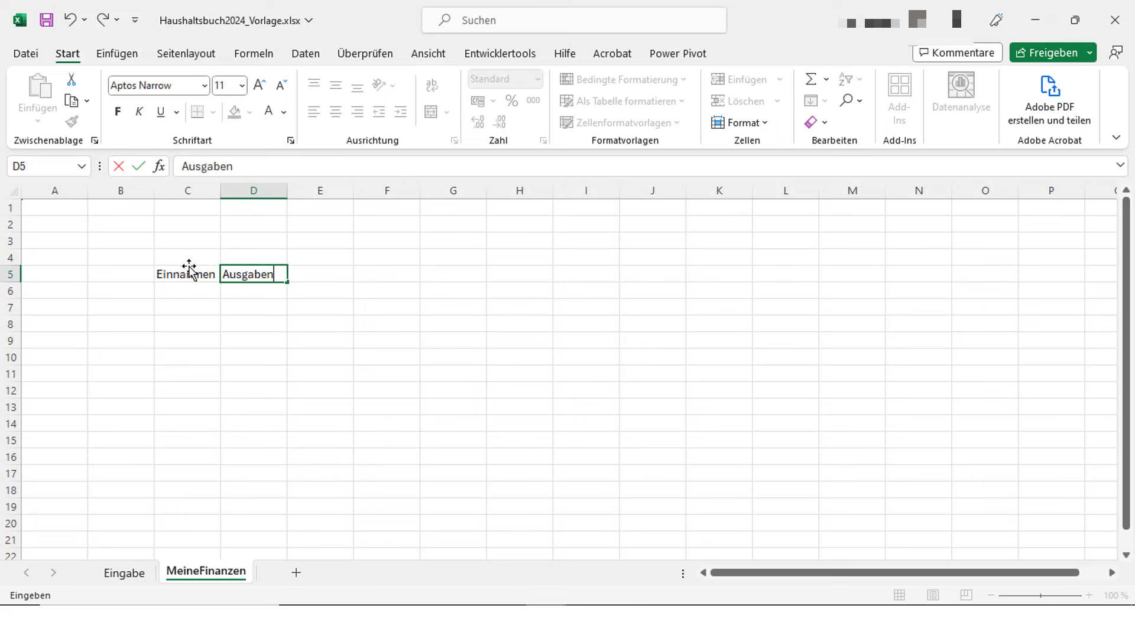
key("Tab")
type("Er")
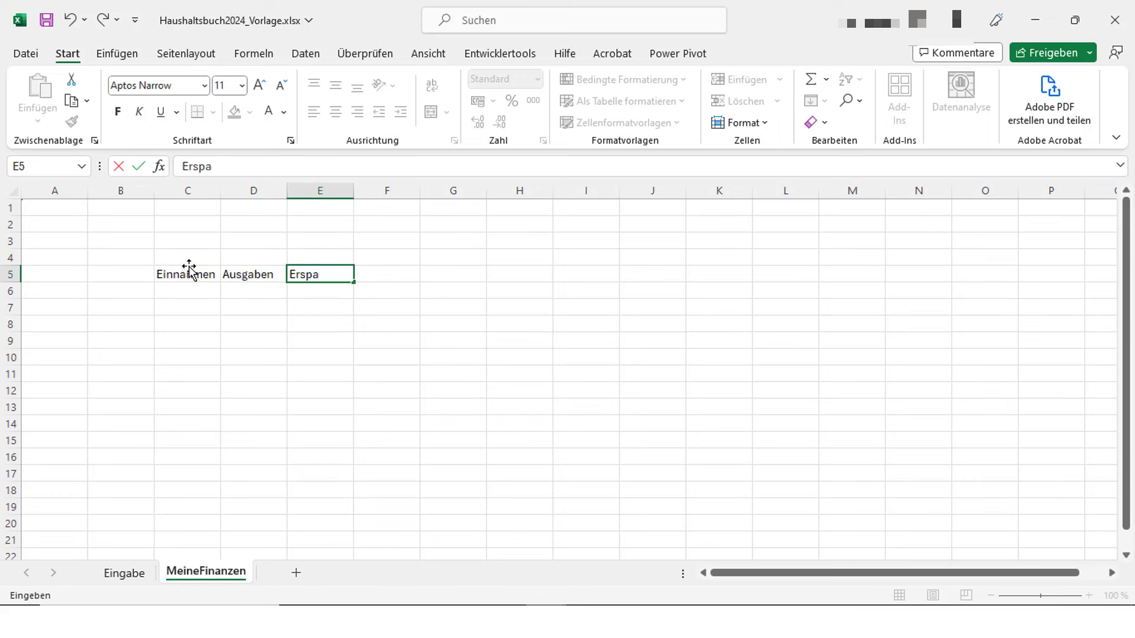
type("e")
key("Return")
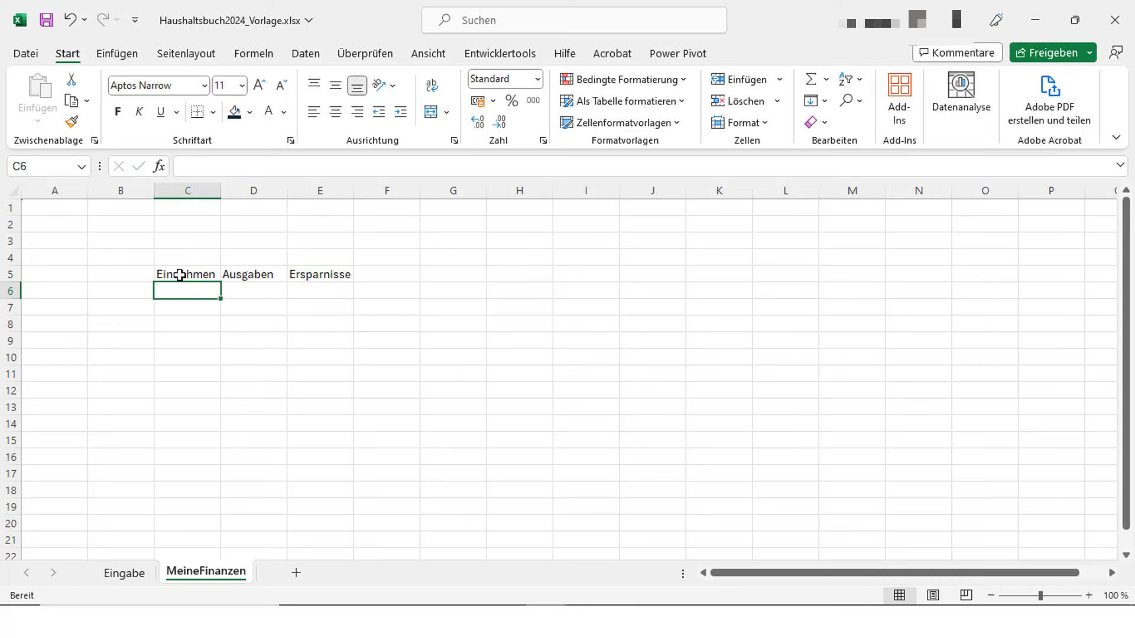
Enter dates 01.01 and 01.02 in B6 and B7
left_click(139, 290)
type("01")
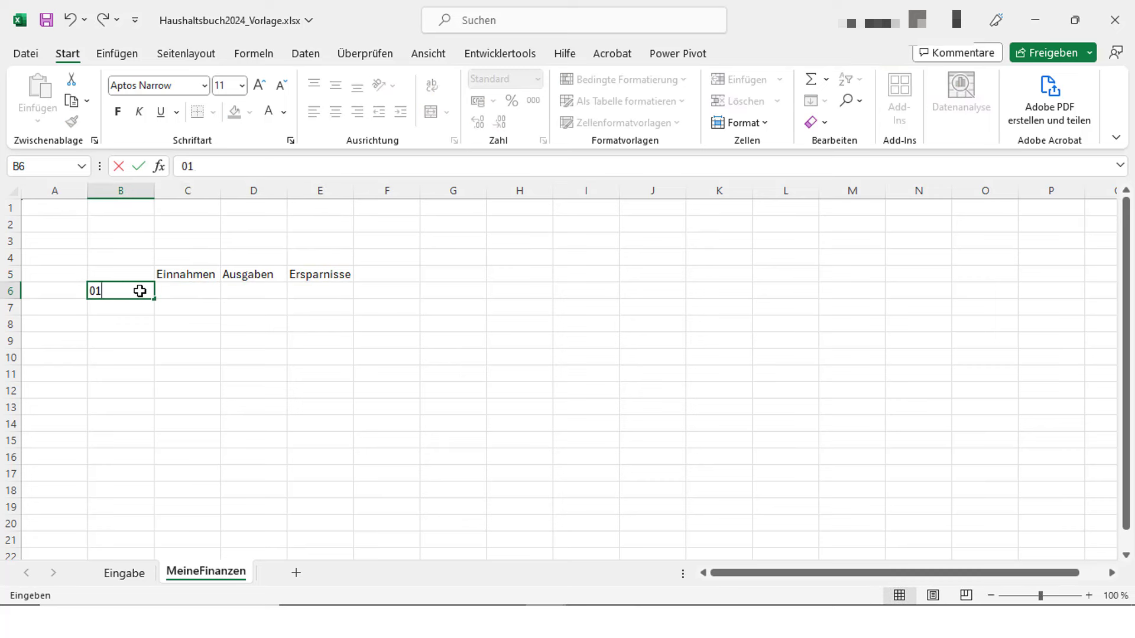
type(".01")
key("Return")
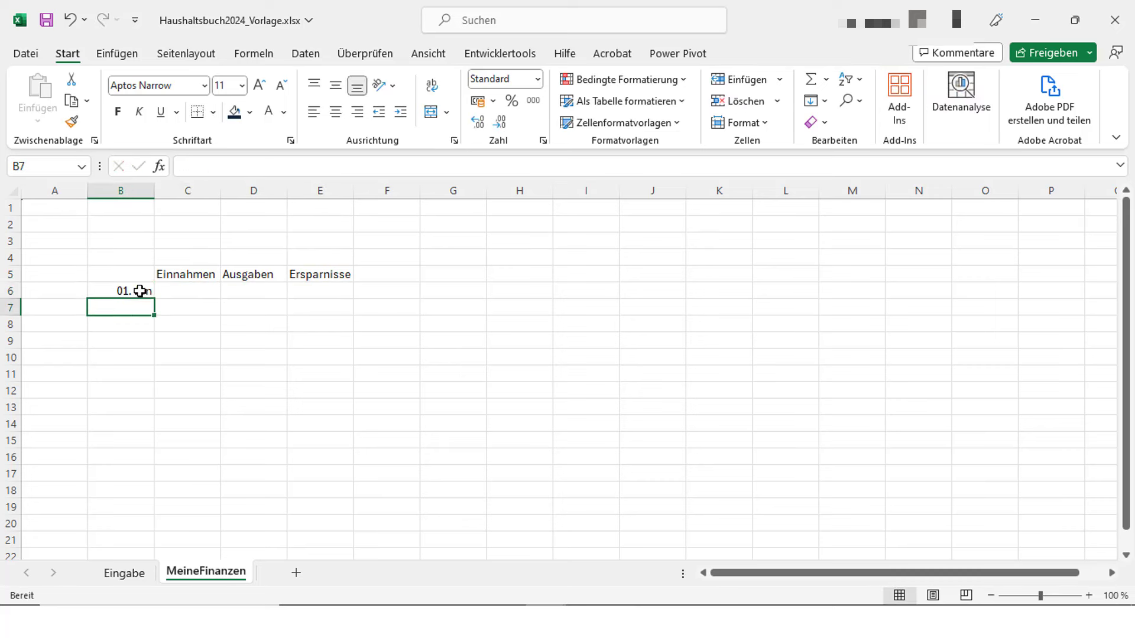
type("01.02")
key("ctrl+Return")
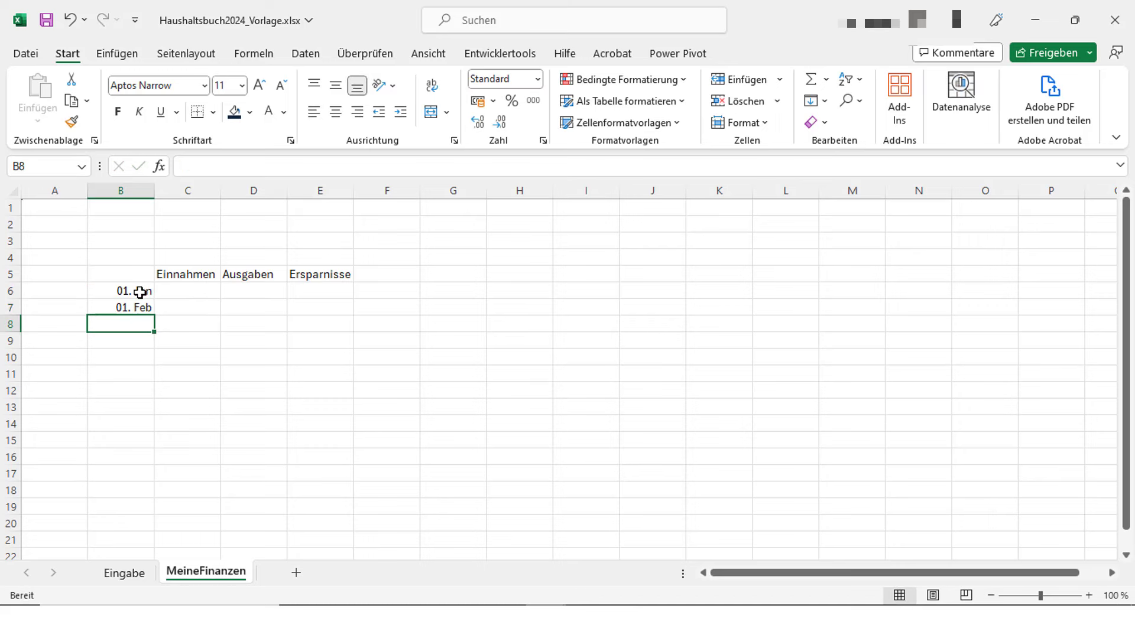
Extend the dates down to B17 and apply custom format MMMM to show month names
left_click_drag(139, 291, 138, 480)
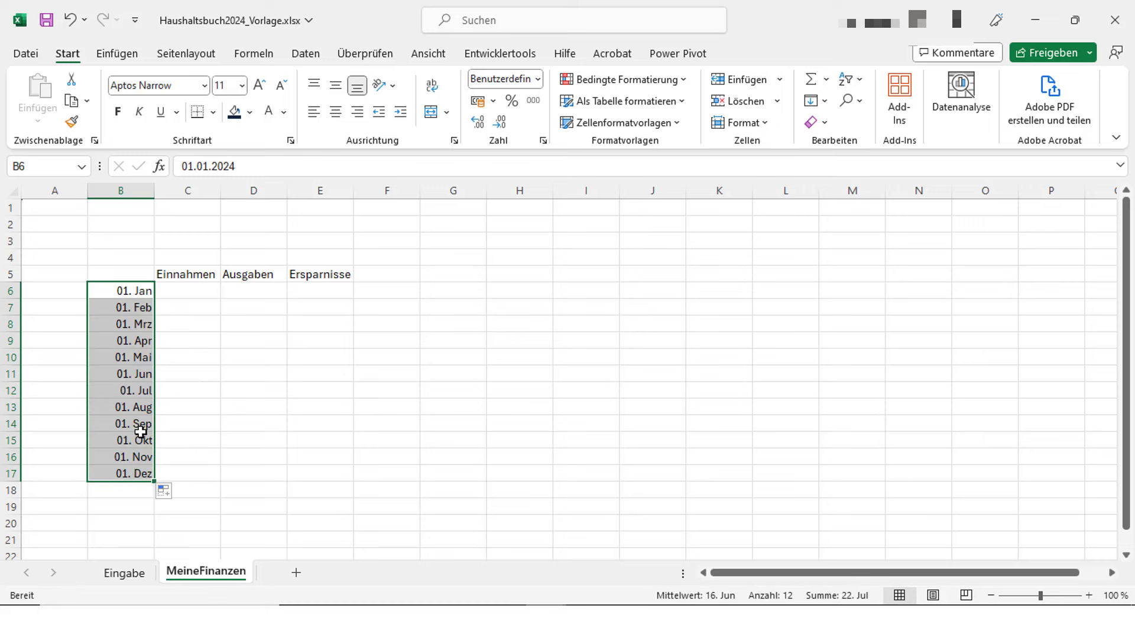
left_click(537, 79)
left_click(538, 79)
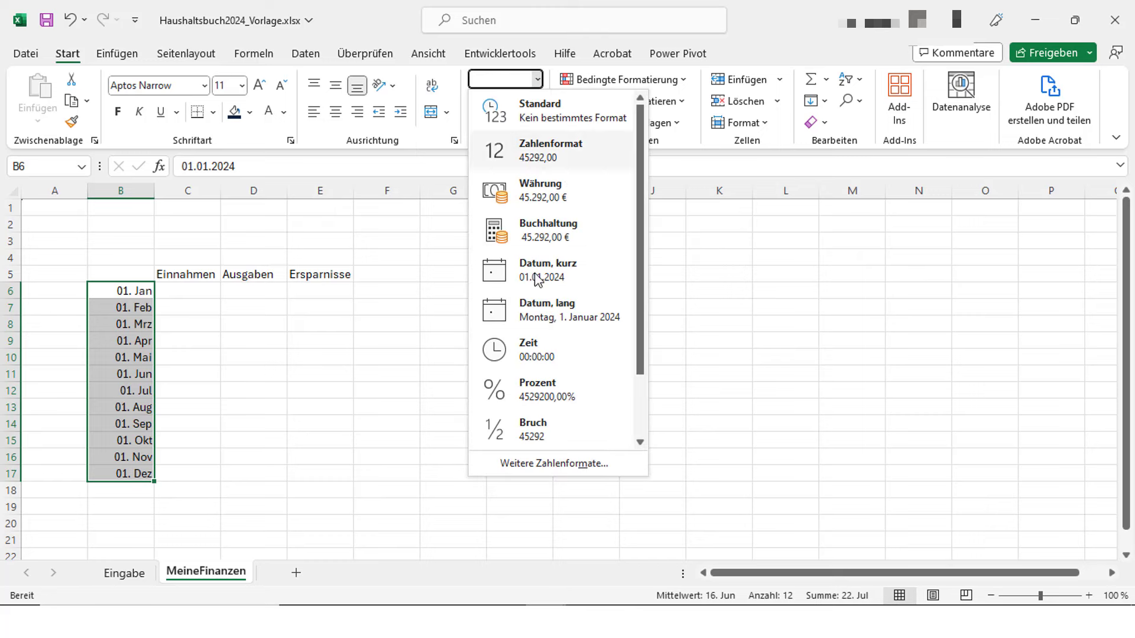
left_click(528, 464)
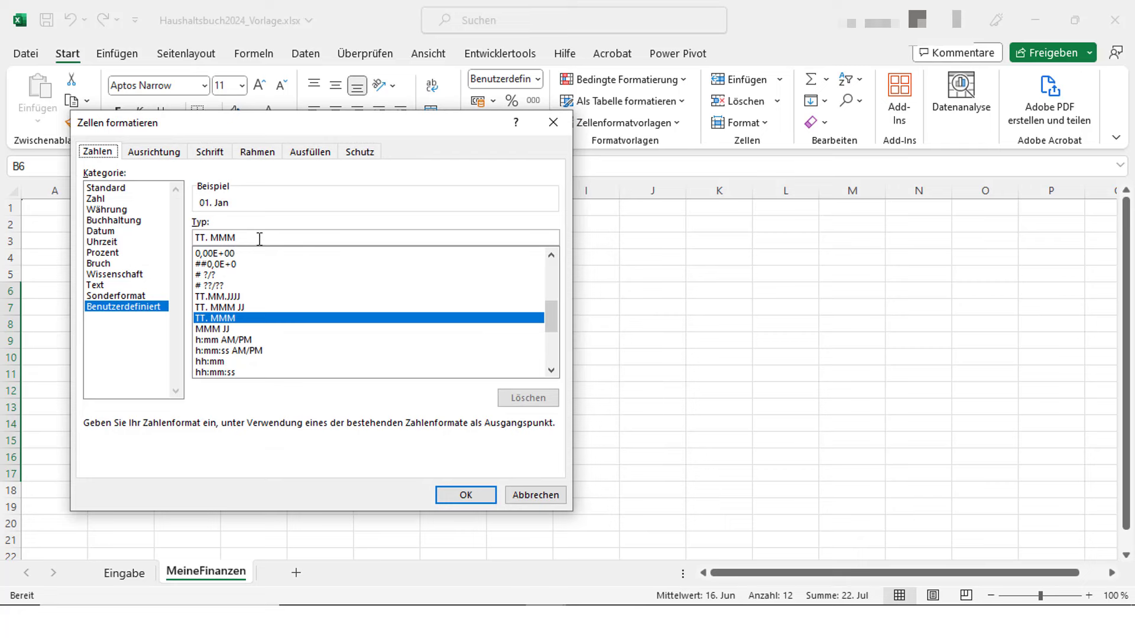
left_click_drag(260, 238, 181, 239)
type("M")
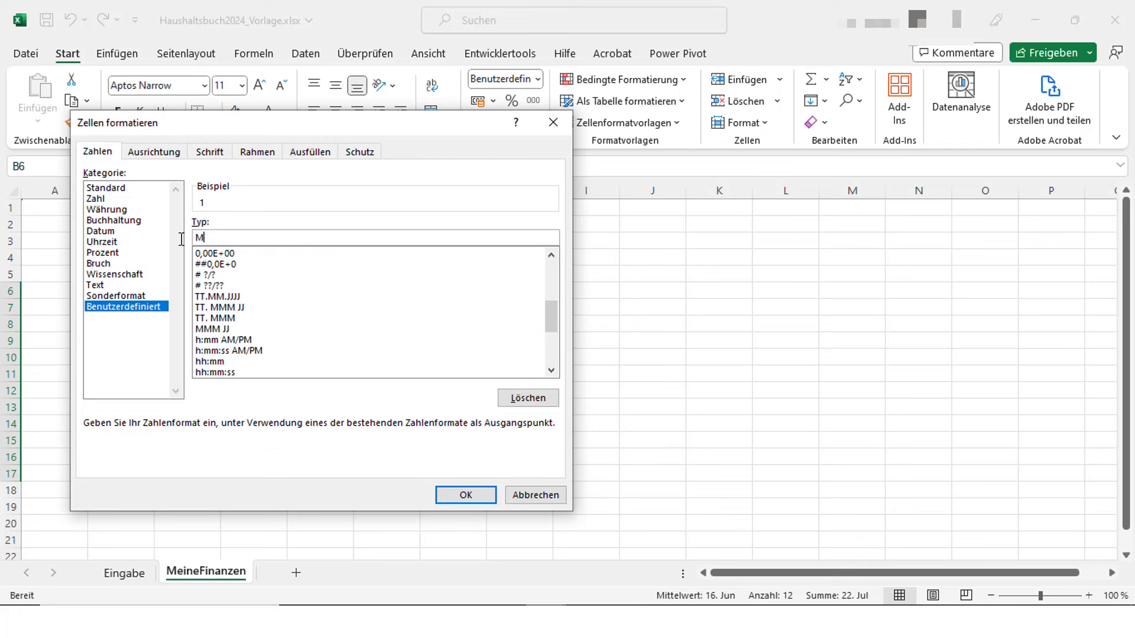
type("MMM")
left_click(473, 497)
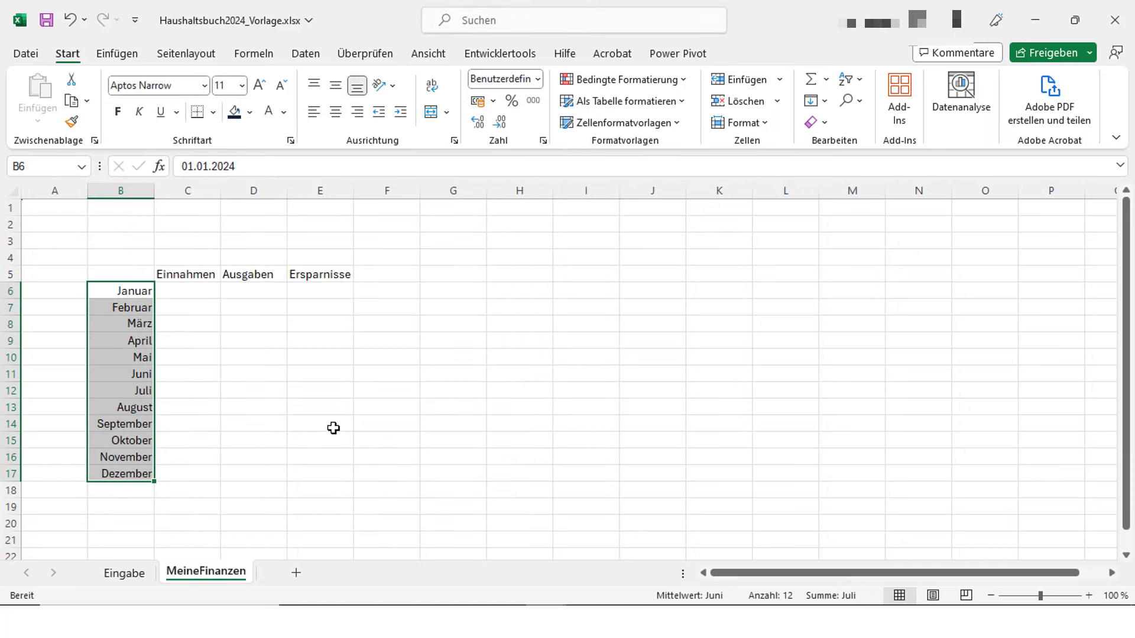
Start a SUMMEWENNS in C6 summing Eingabe's Betrag where Monat matches Monat(B6)
left_click(206, 291)
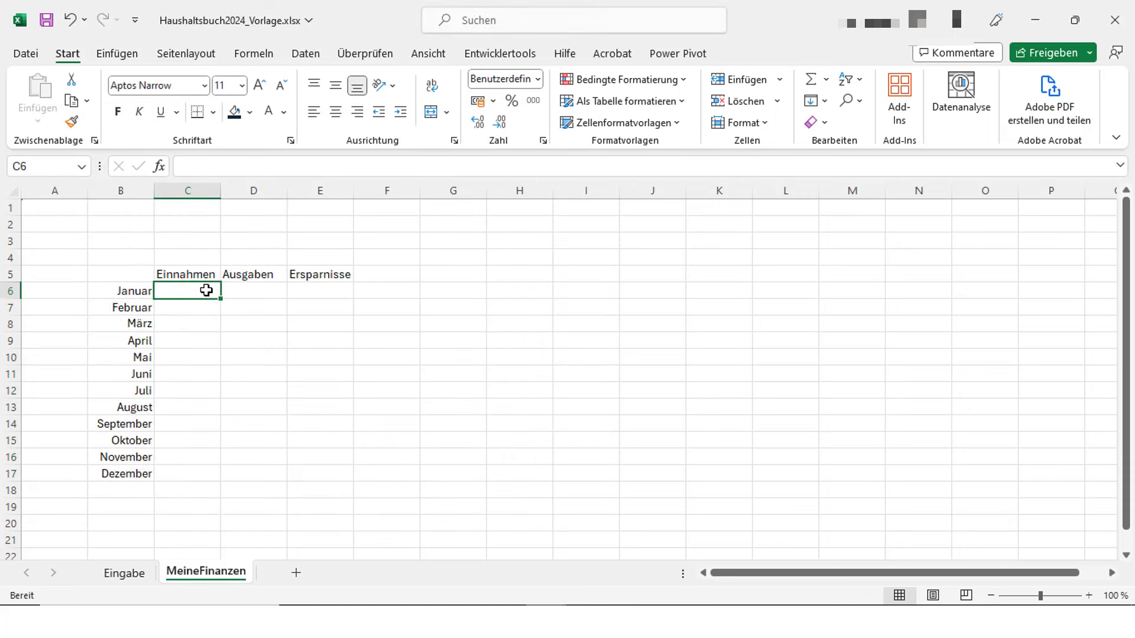
type("=")
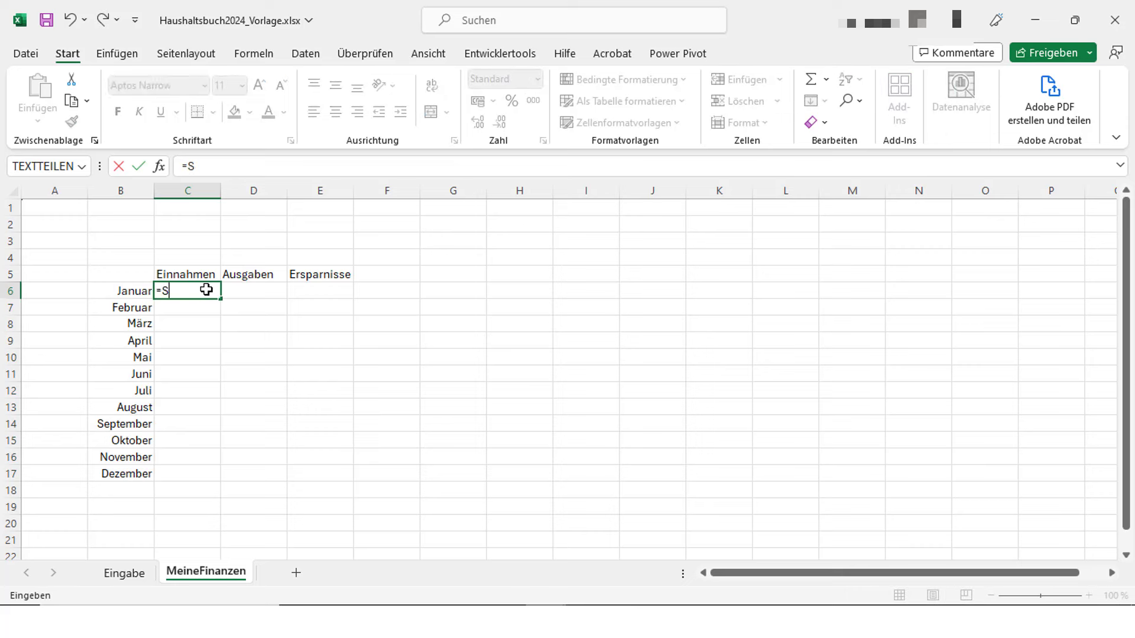
type("Summe")
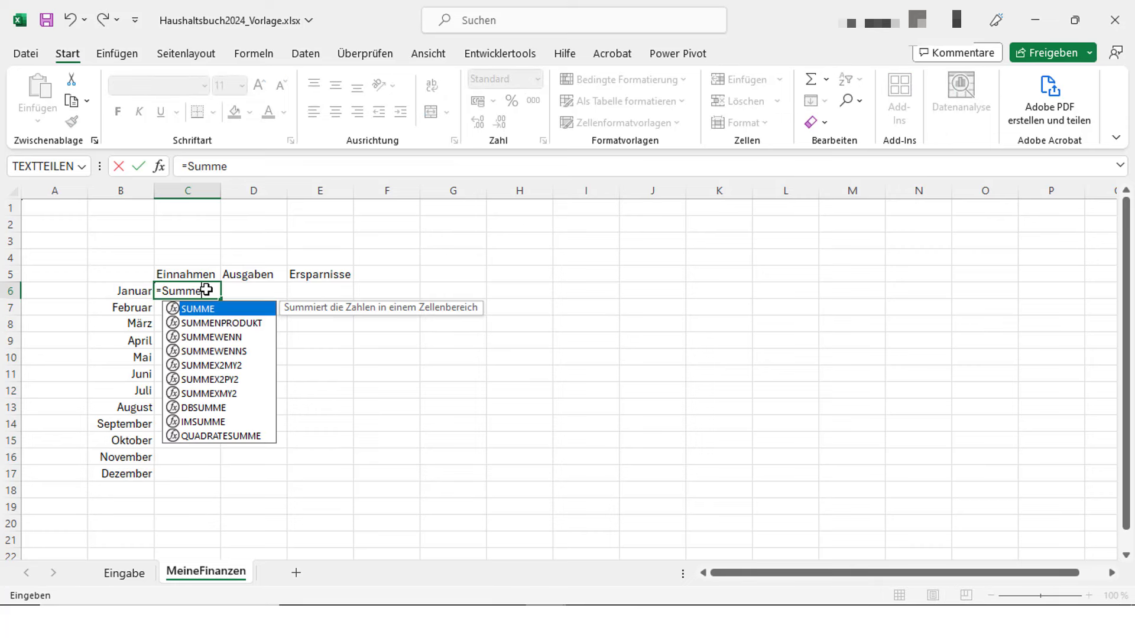
key("Down")
key("Down")
key("Down")
key("Tab")
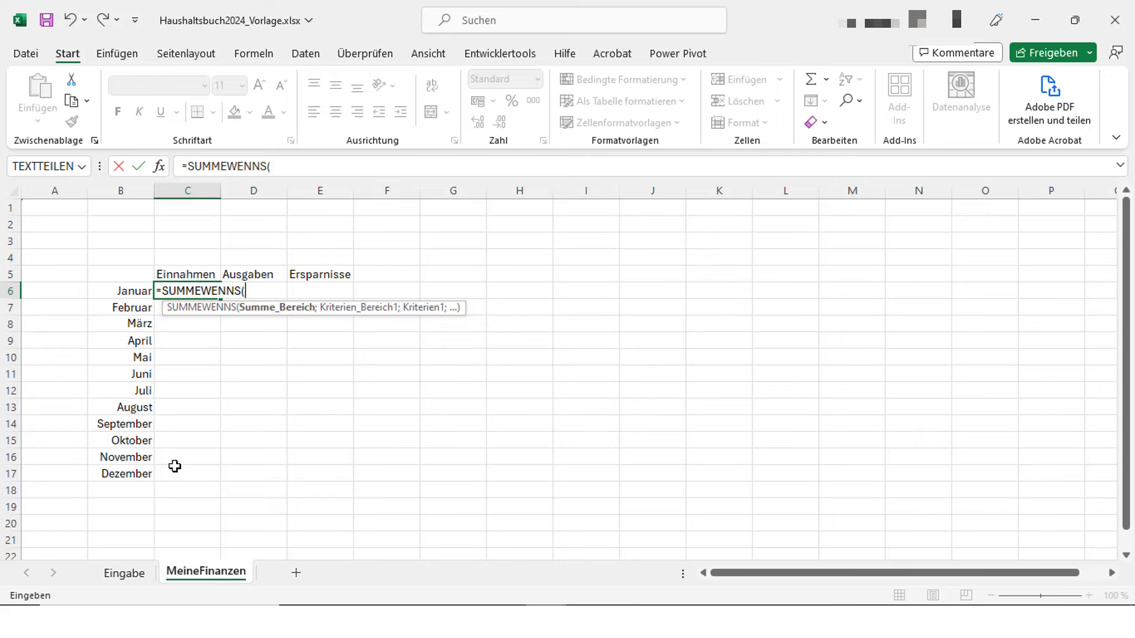
left_click(124, 573)
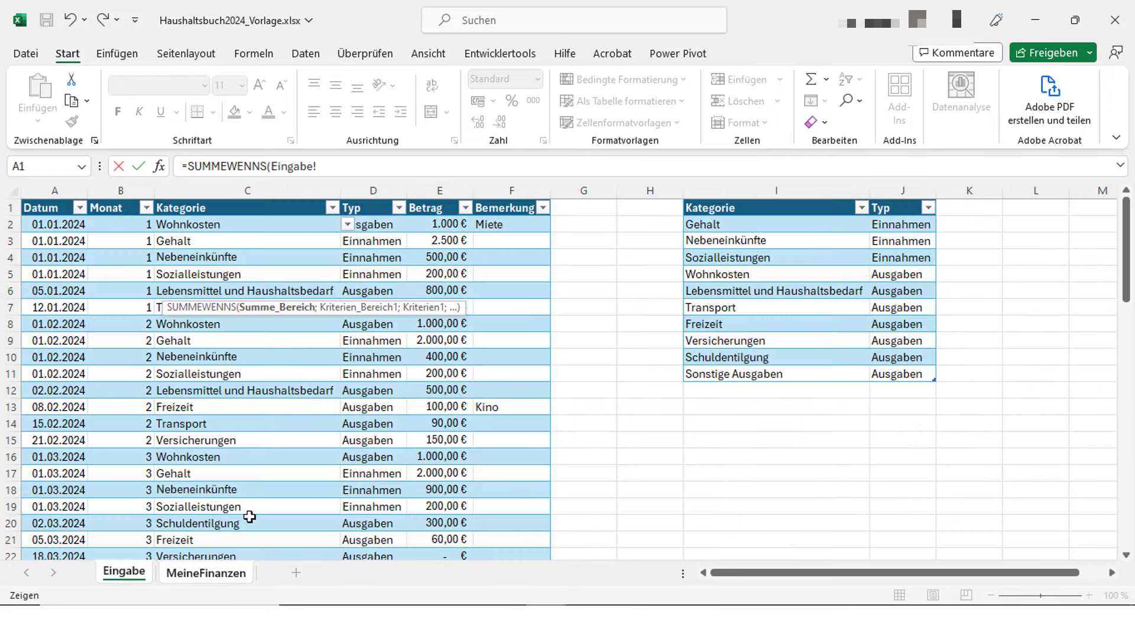
left_click(426, 201)
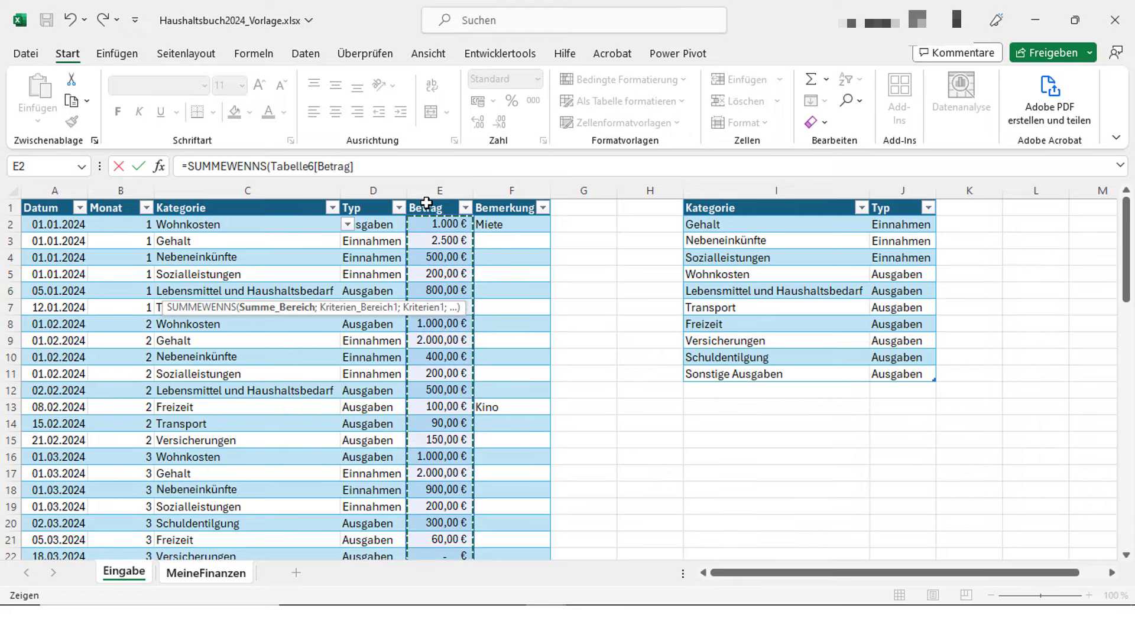
type(";")
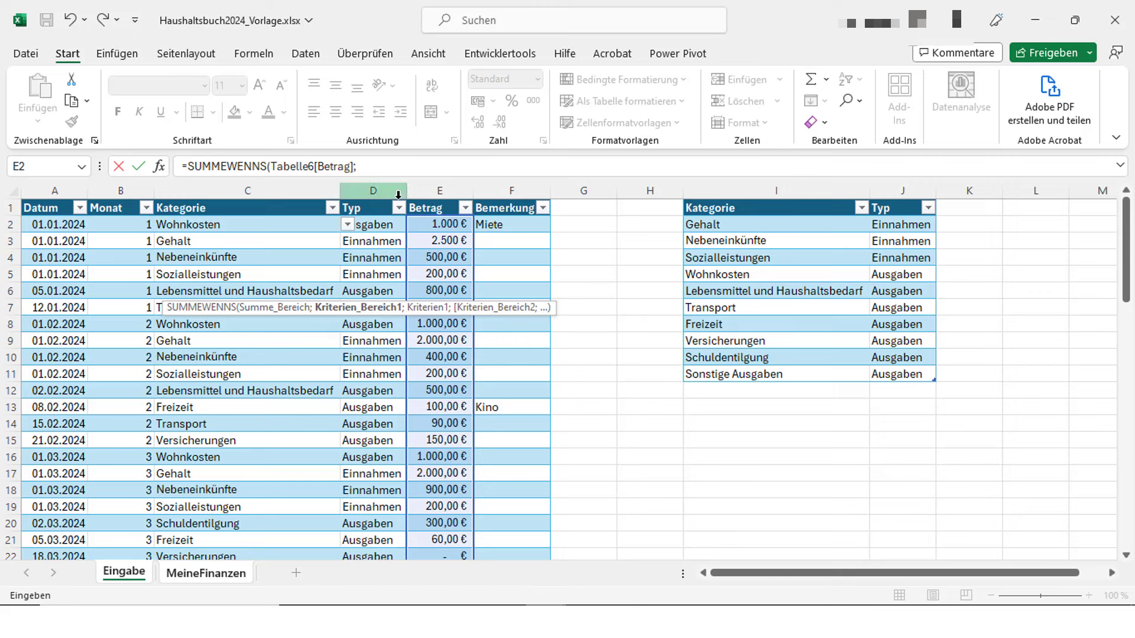
left_click(120, 199)
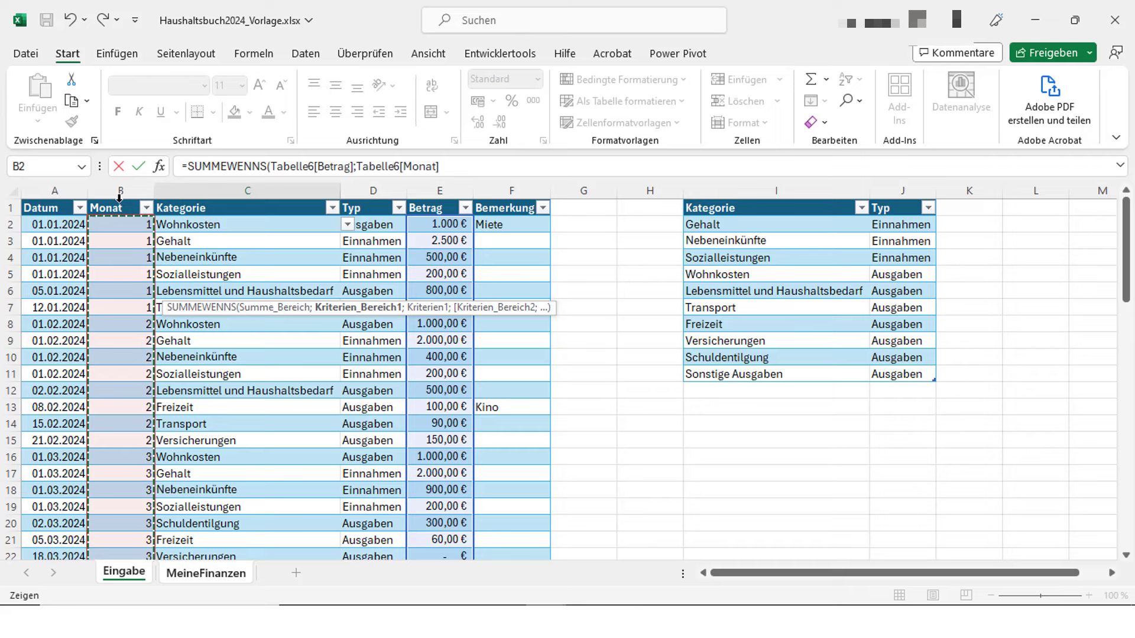
type(";")
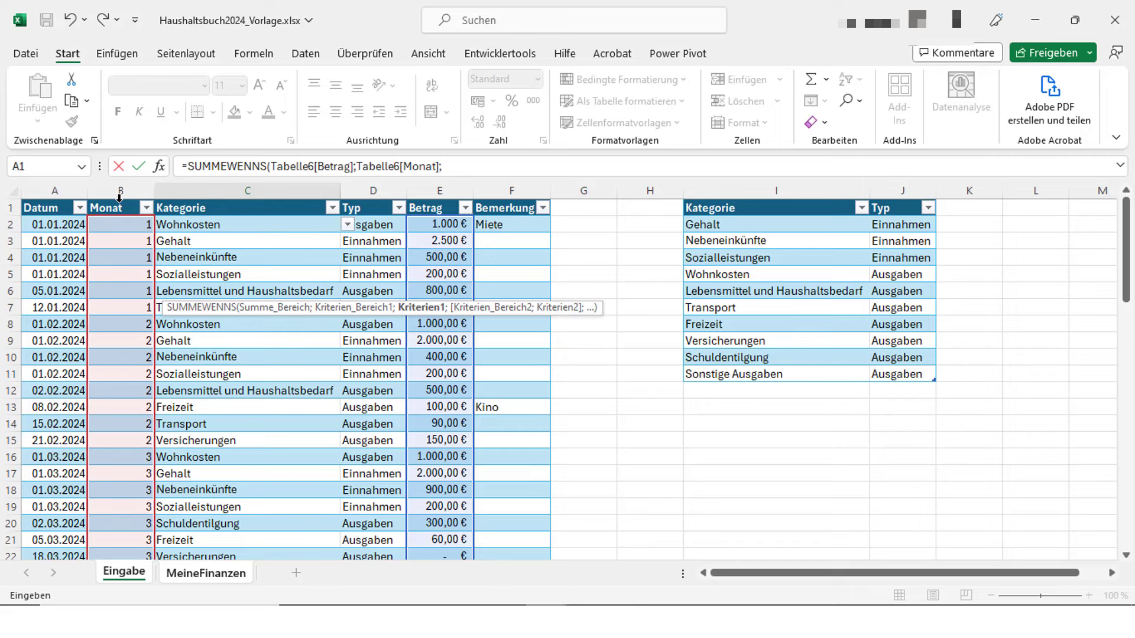
type("Monat")
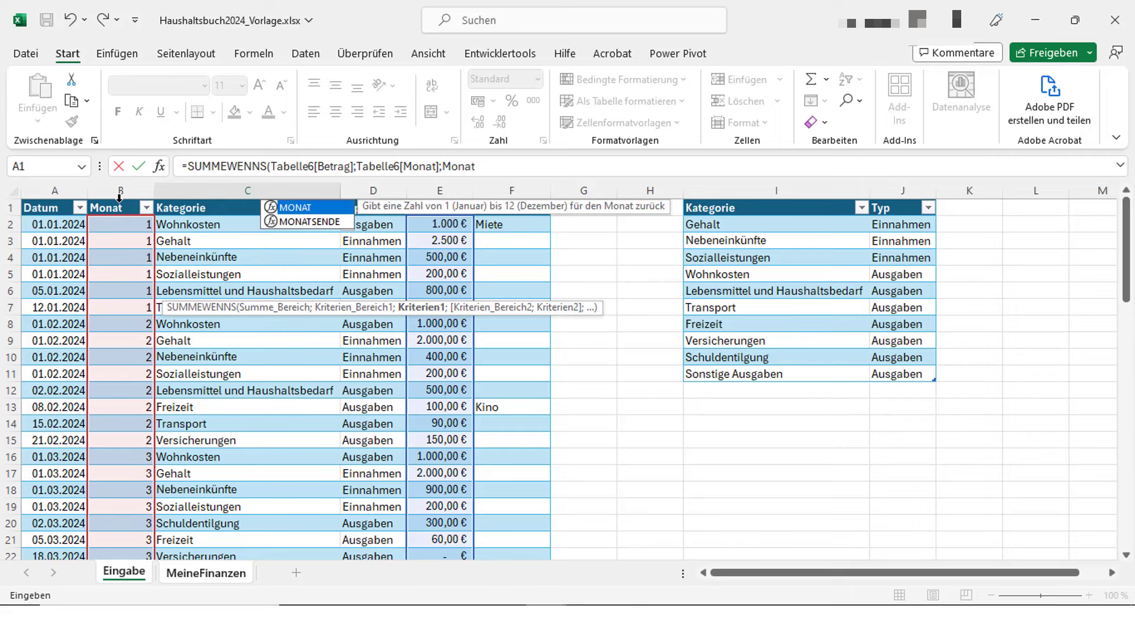
type("(")
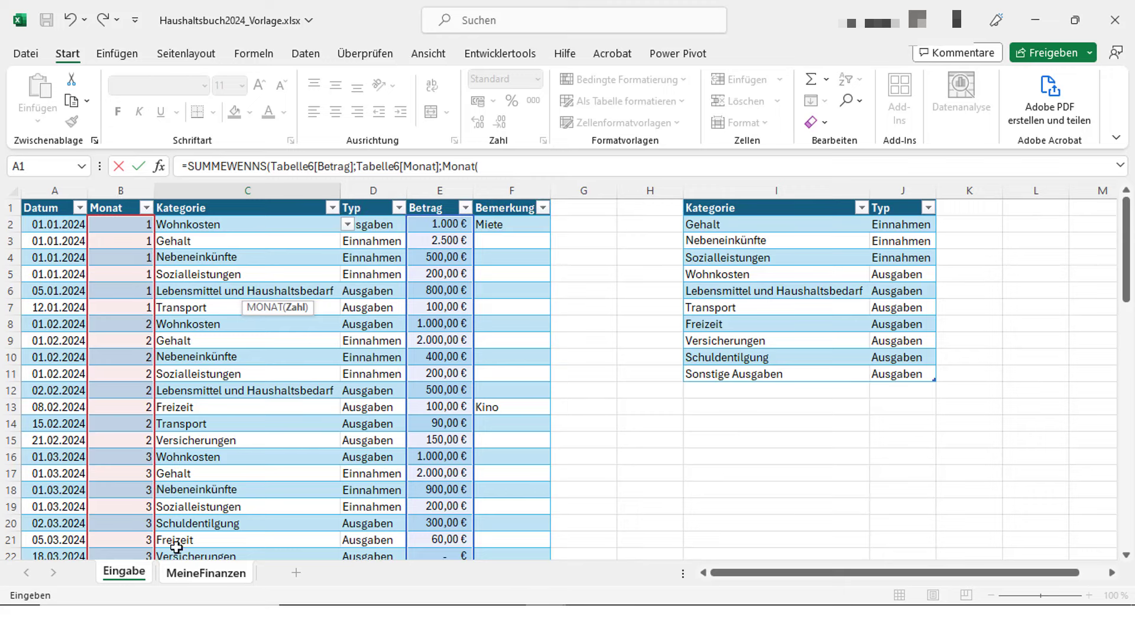
left_click(185, 573)
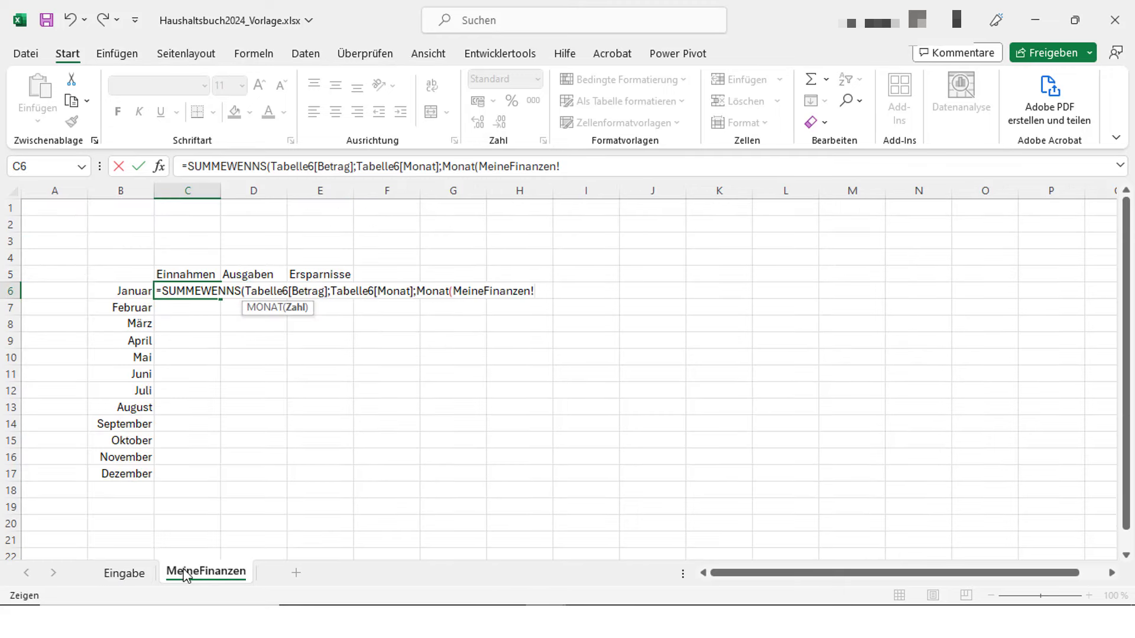
left_click(142, 290)
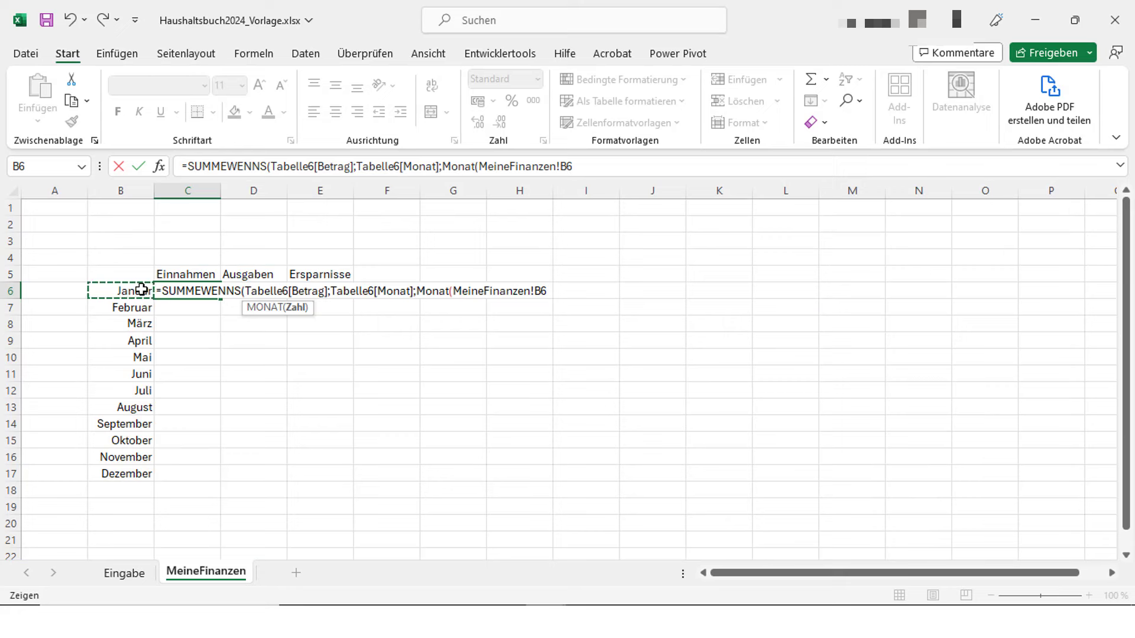
type(")")
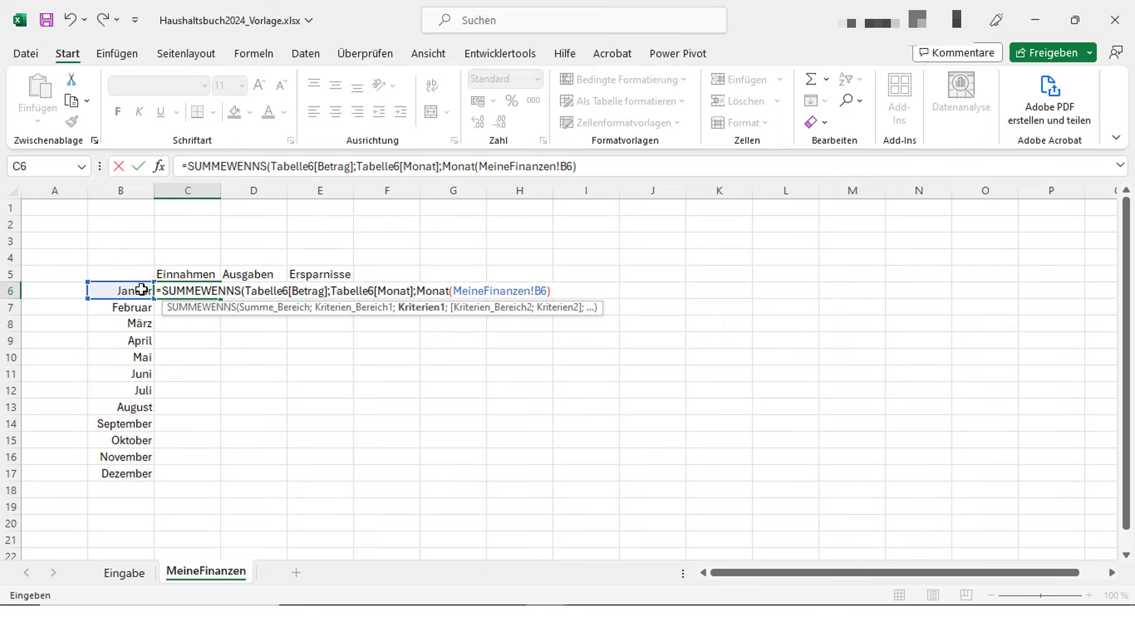
type(";")
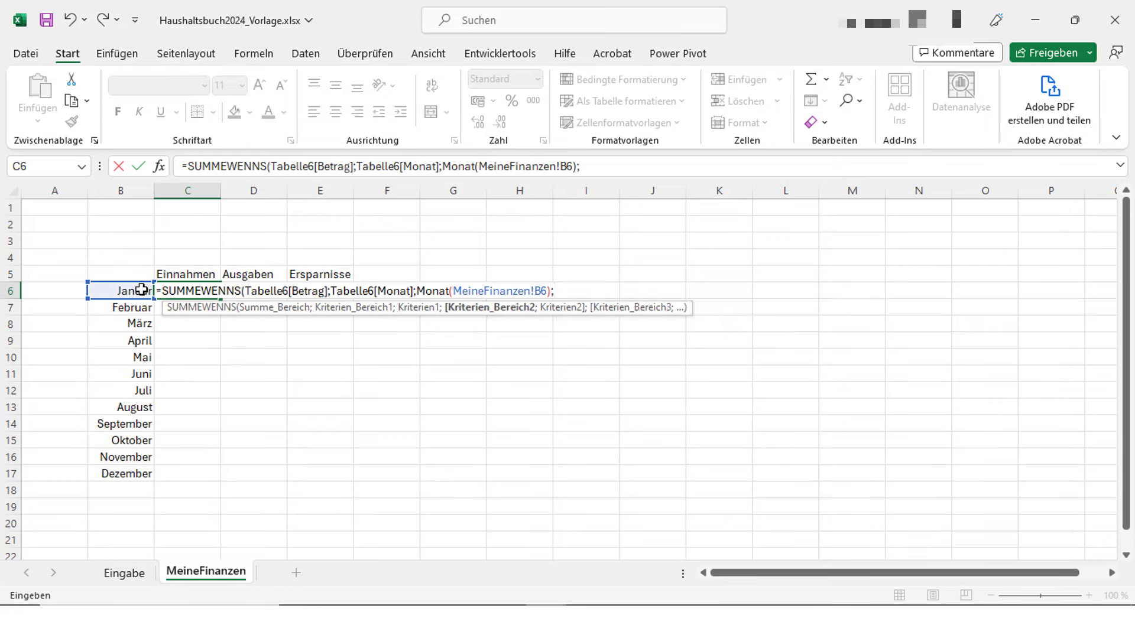
Add the criterion Typ equals $C$5 and commit the January income formula
left_click(124, 574)
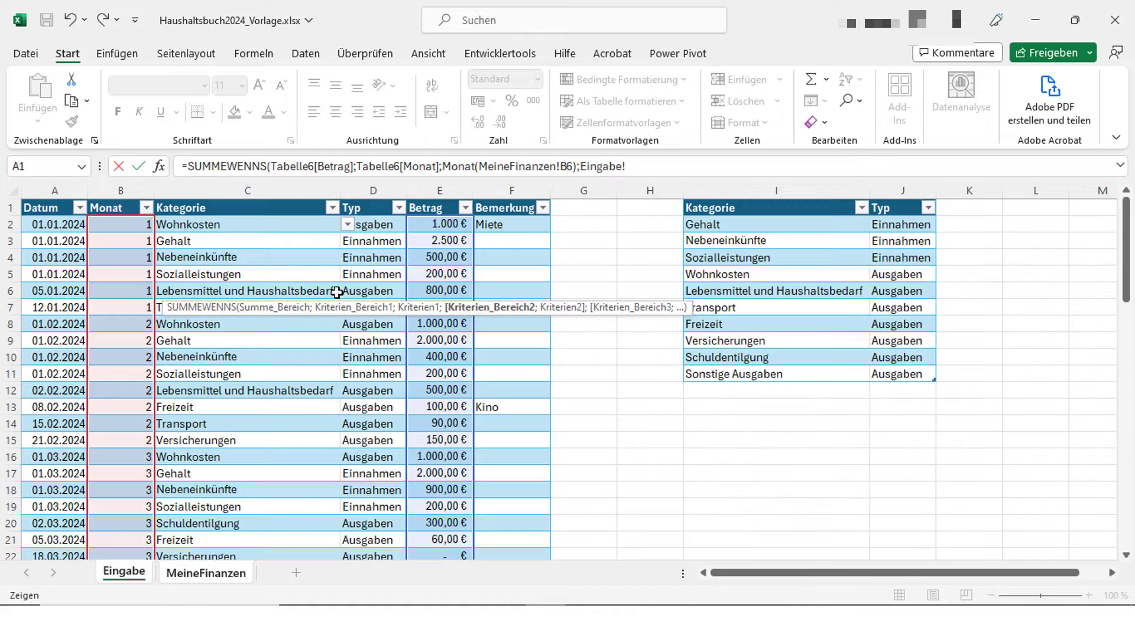
left_click(373, 200)
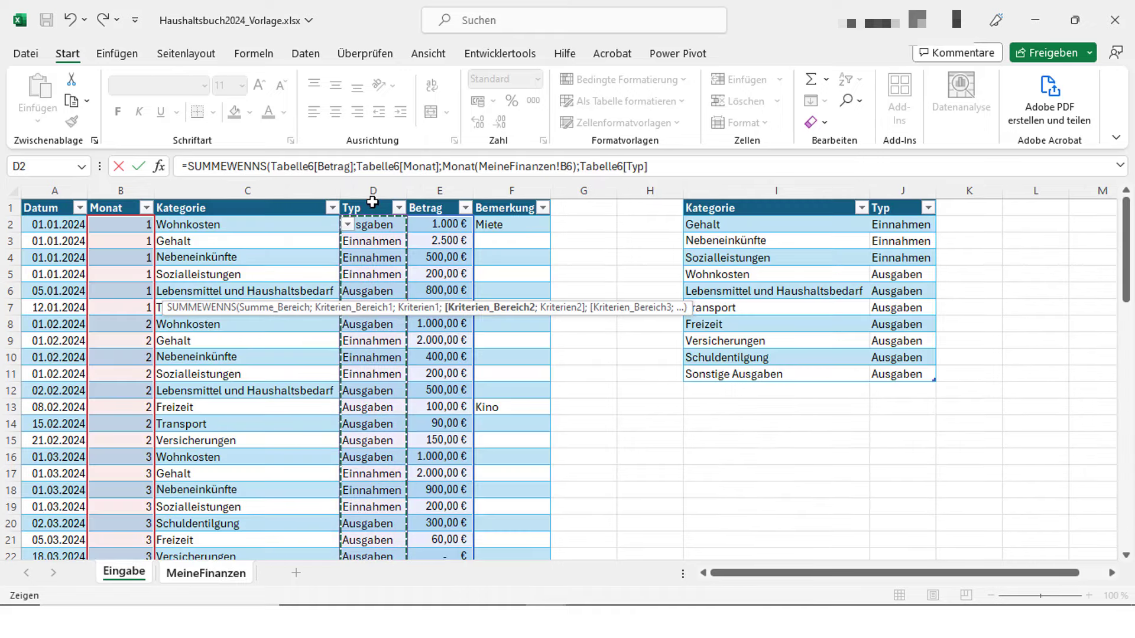
type(";")
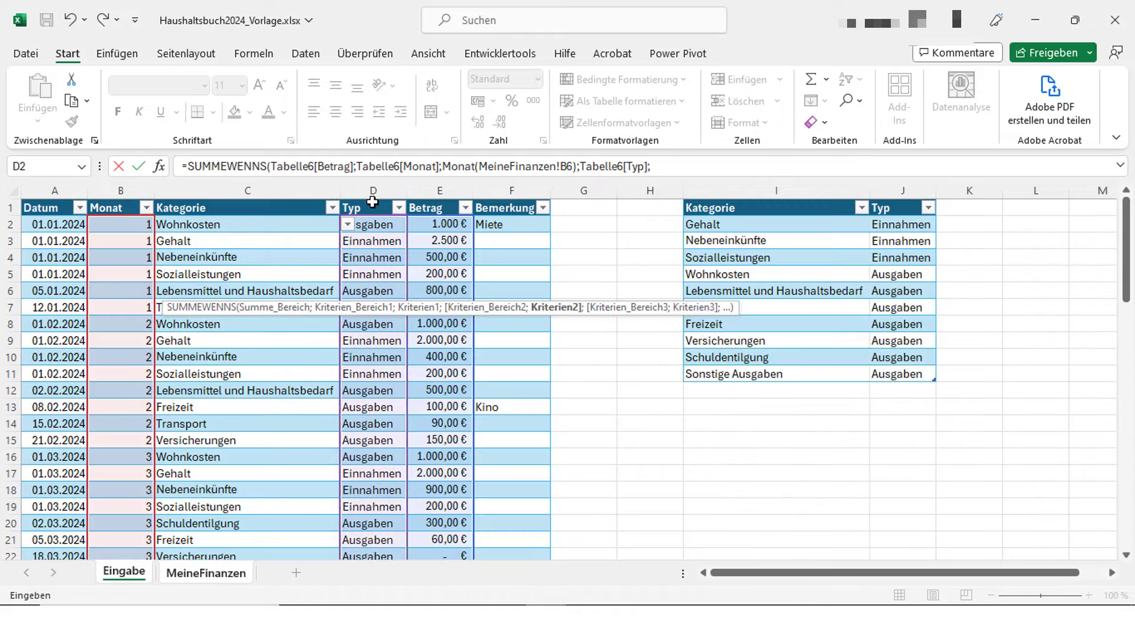
left_click(189, 575)
left_click(194, 273)
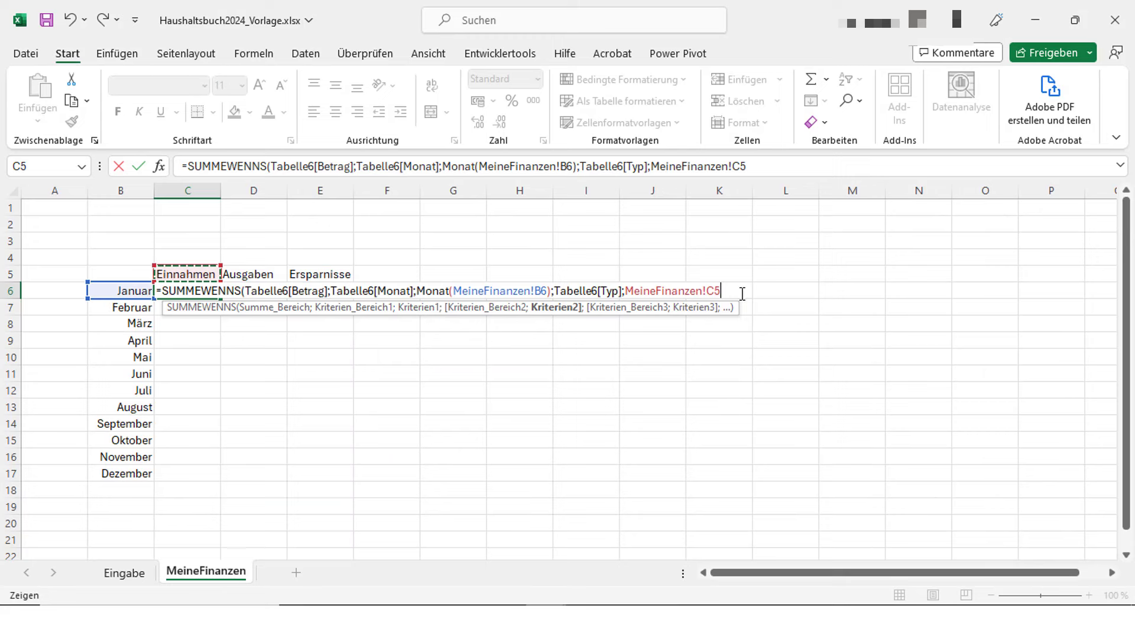
key("F4")
type(")")
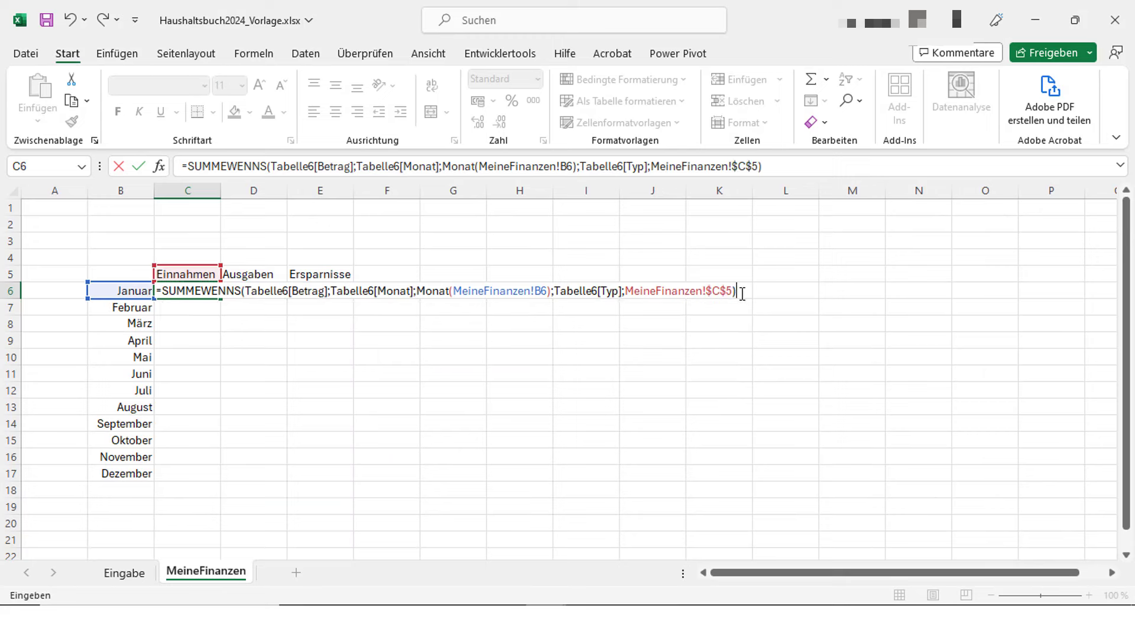
key("Return")
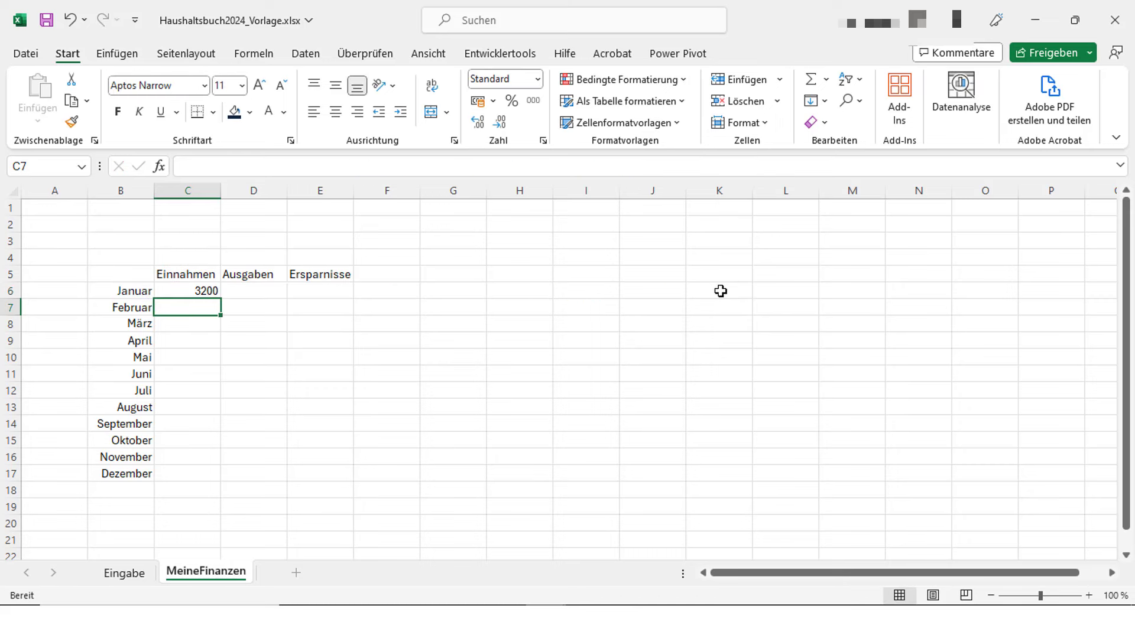
Fill the income formula down to C17 and select C6's formula text
left_click(198, 292)
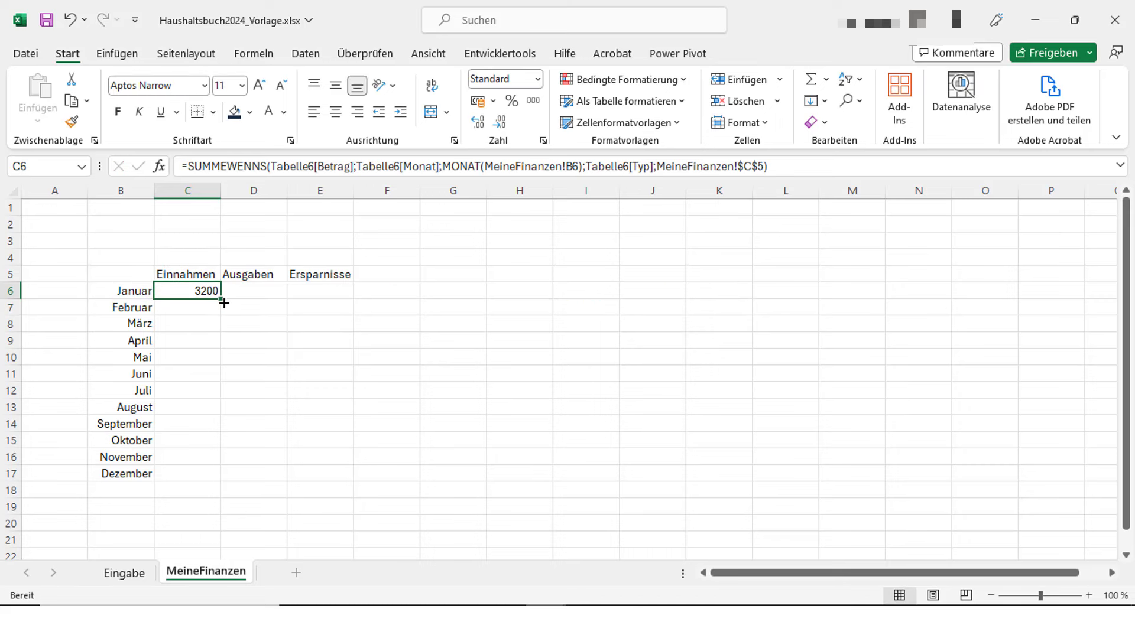
left_click_drag(223, 303, 224, 488)
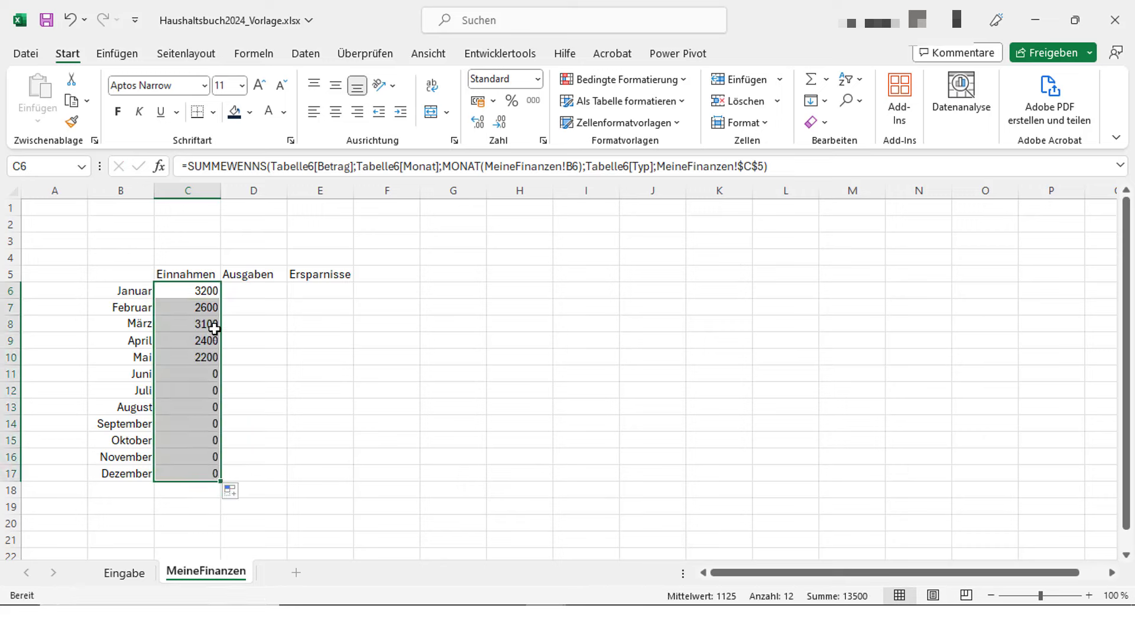
left_click(208, 292)
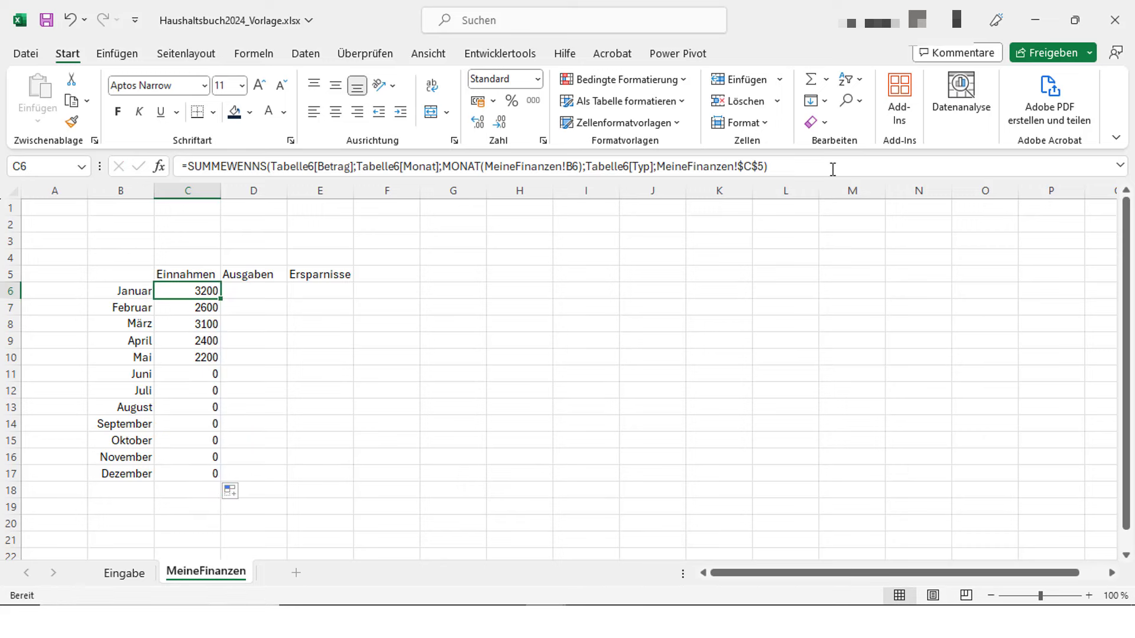
left_click_drag(832, 169, 147, 161)
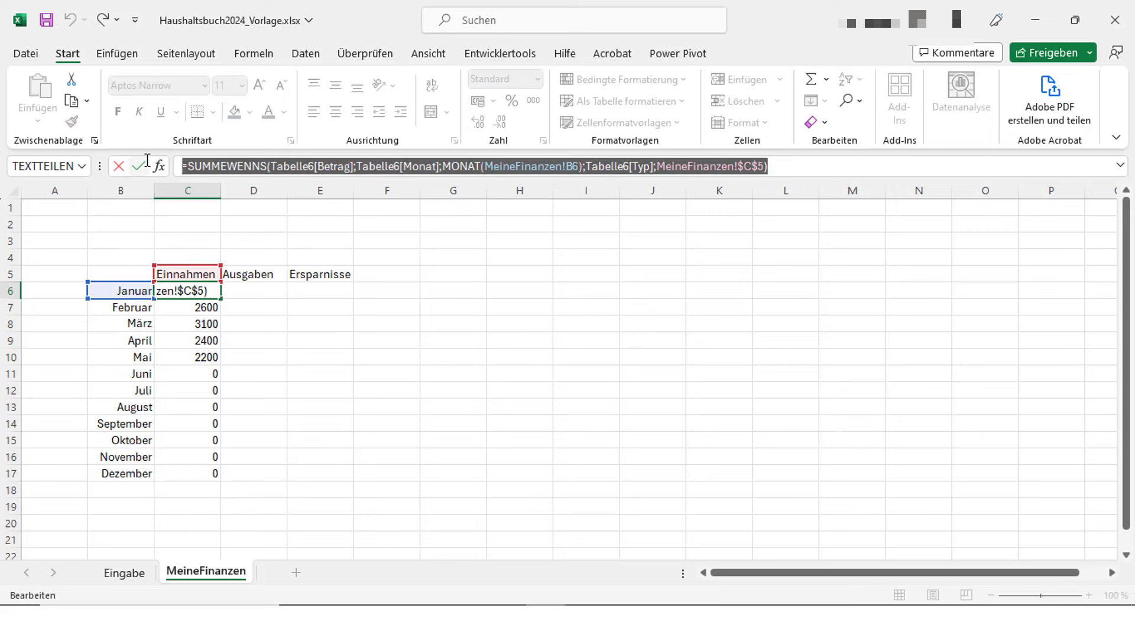
Reuse C6's SUMMEWENNS formula in D6 with criterion $D$5, and fill it down to D17
key("ctrl+c")
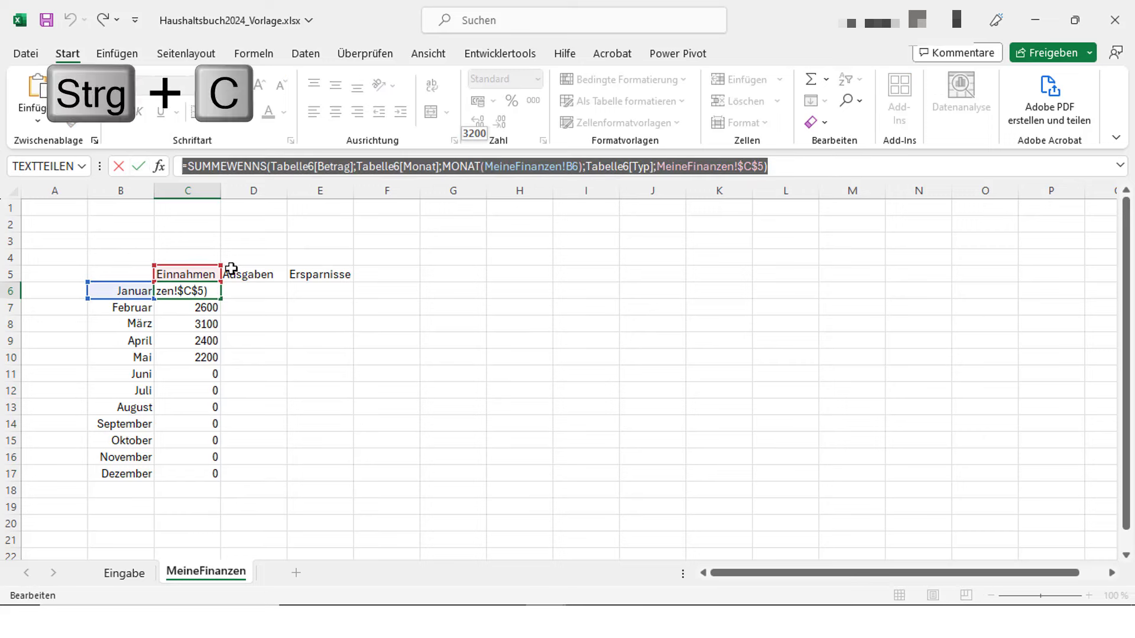
key("Escape")
left_click(243, 292)
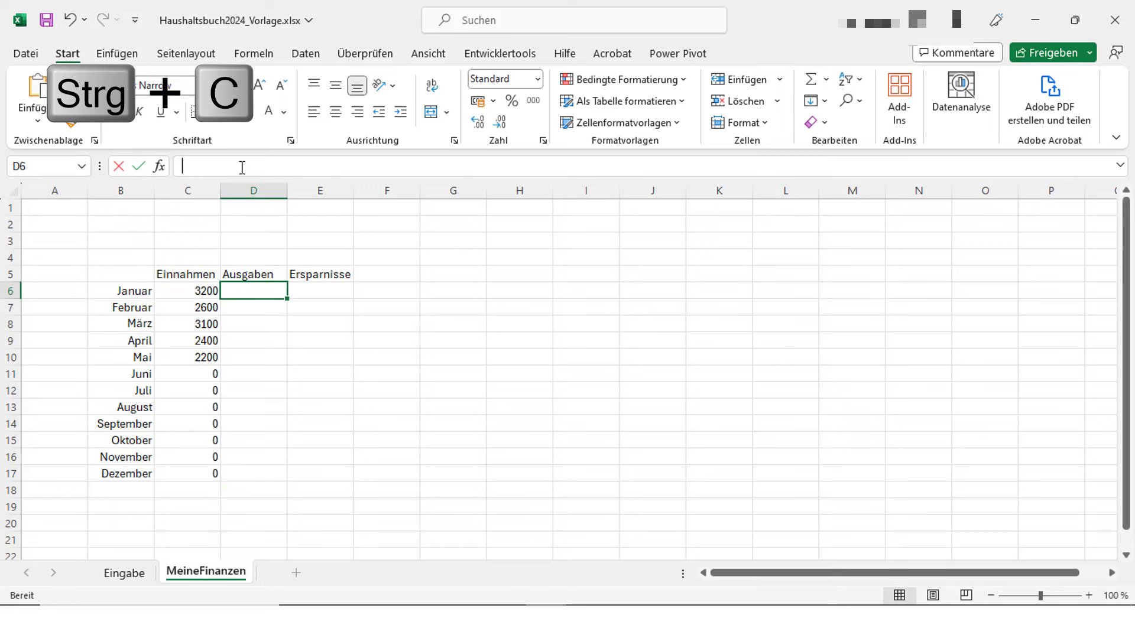
key("ctrl+v")
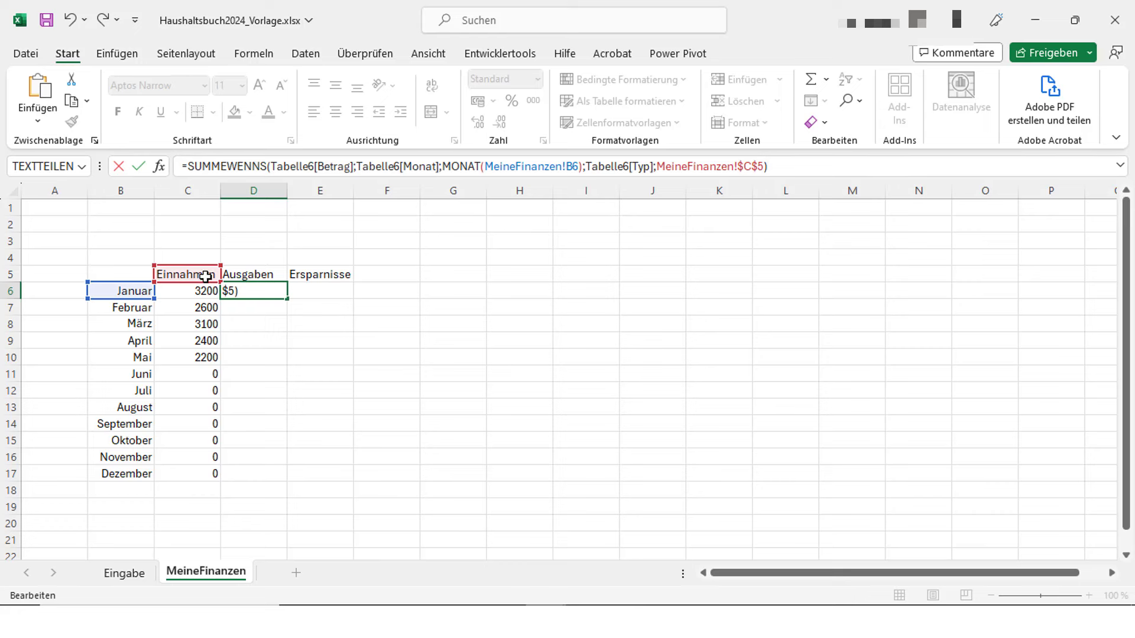
left_click_drag(207, 283, 258, 279)
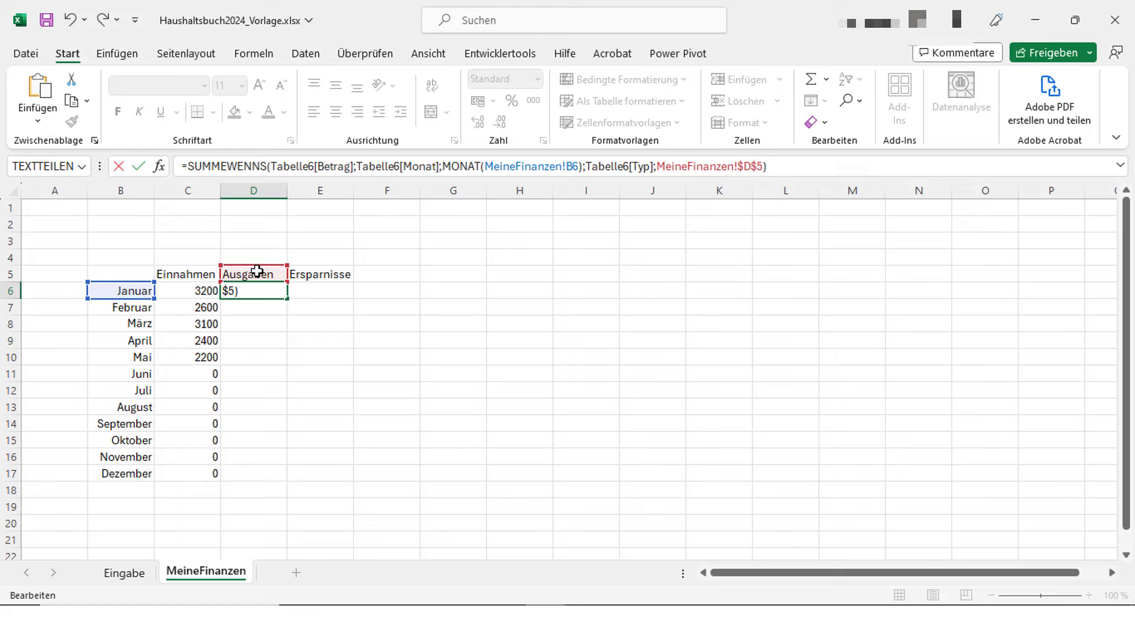
key("Return")
left_click(274, 289)
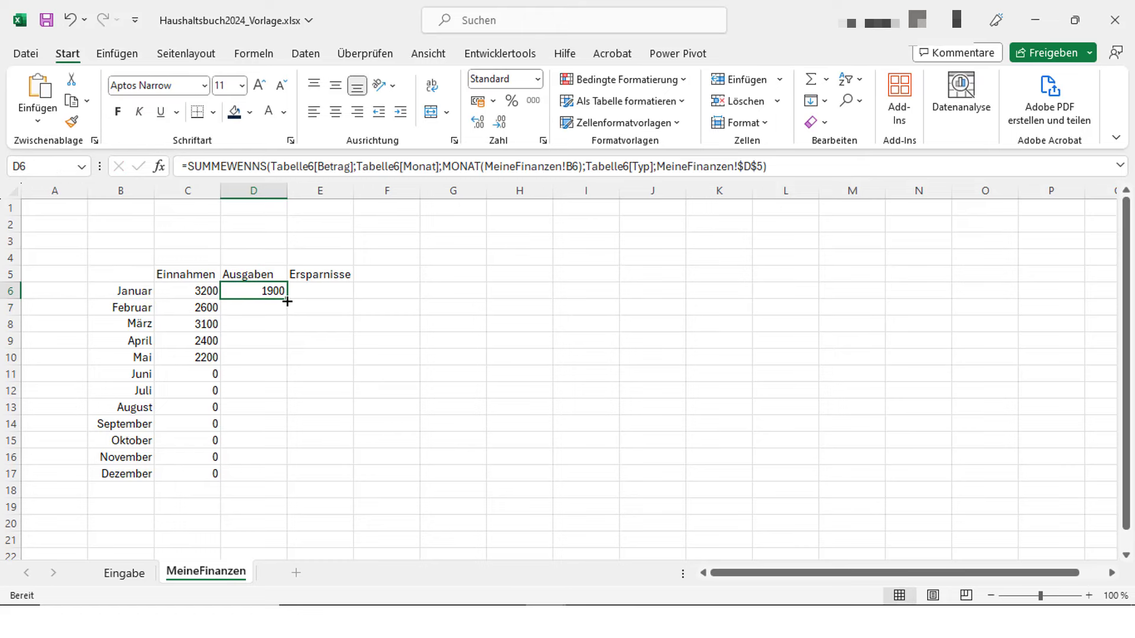
left_click_drag(288, 302, 287, 482)
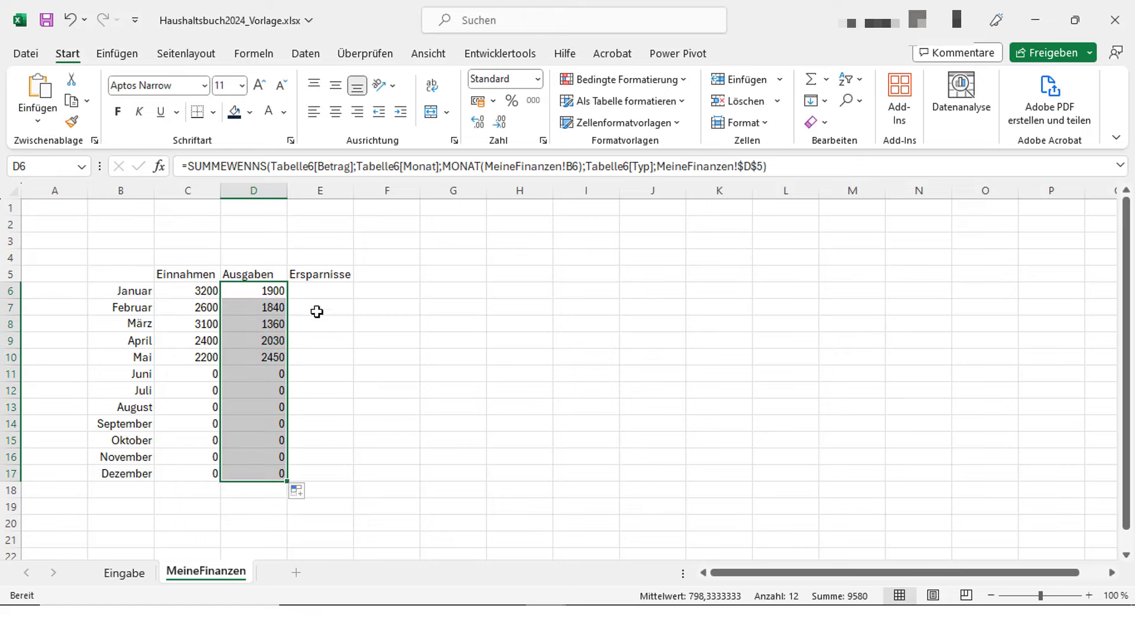
left_click(314, 290)
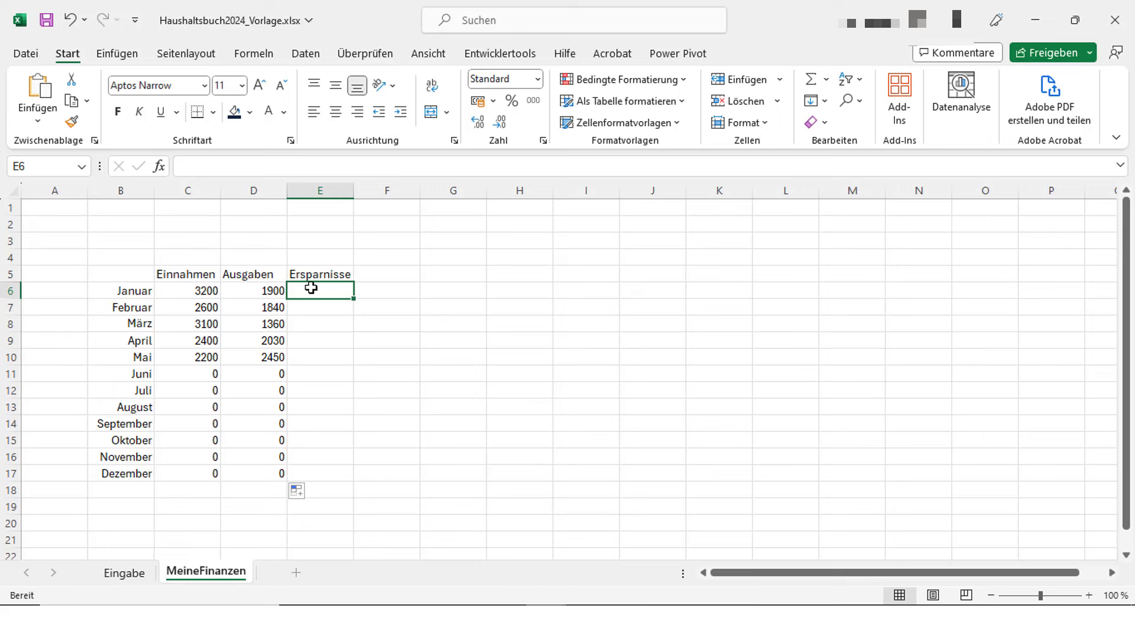
Enter =C6-D6 in E6 and fill the savings formula down to E17
type("=")
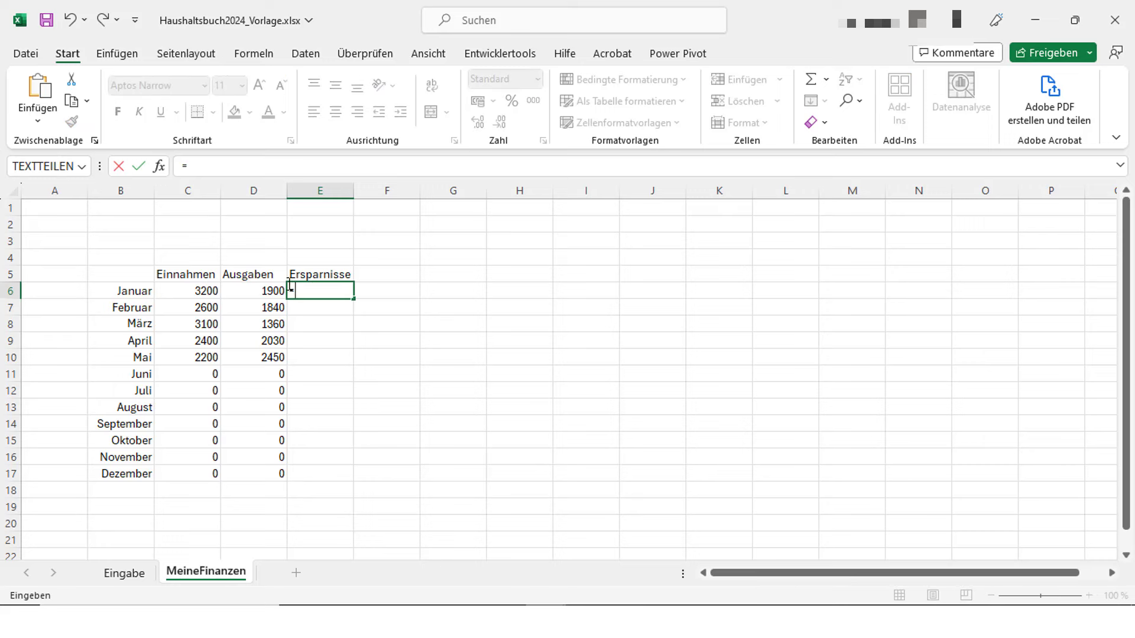
left_click(212, 292)
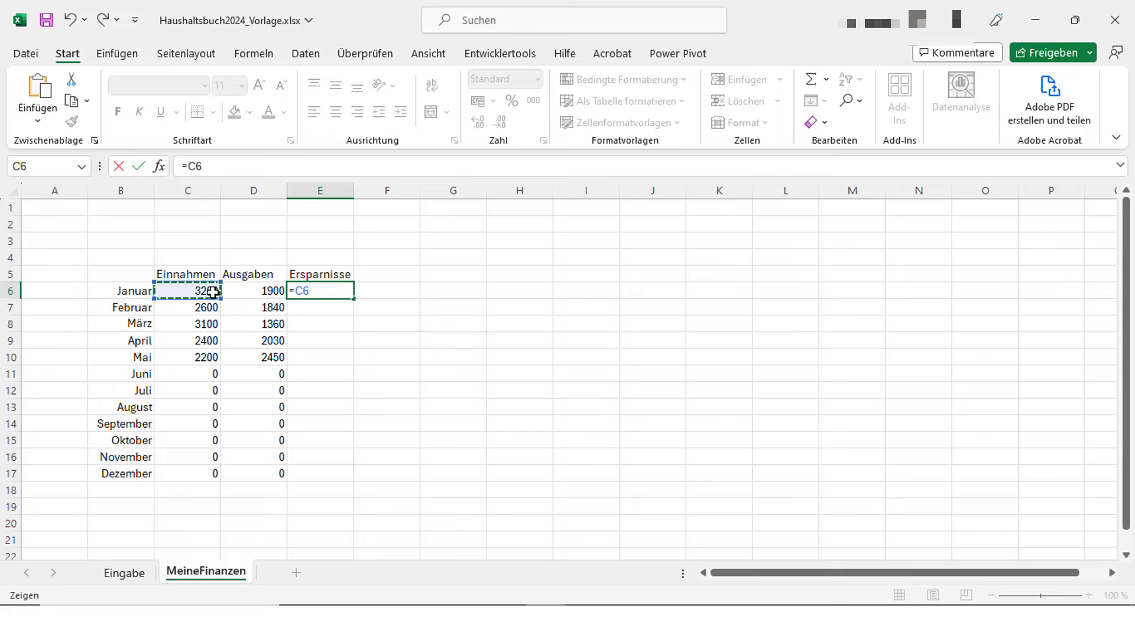
type("-")
left_click(273, 289)
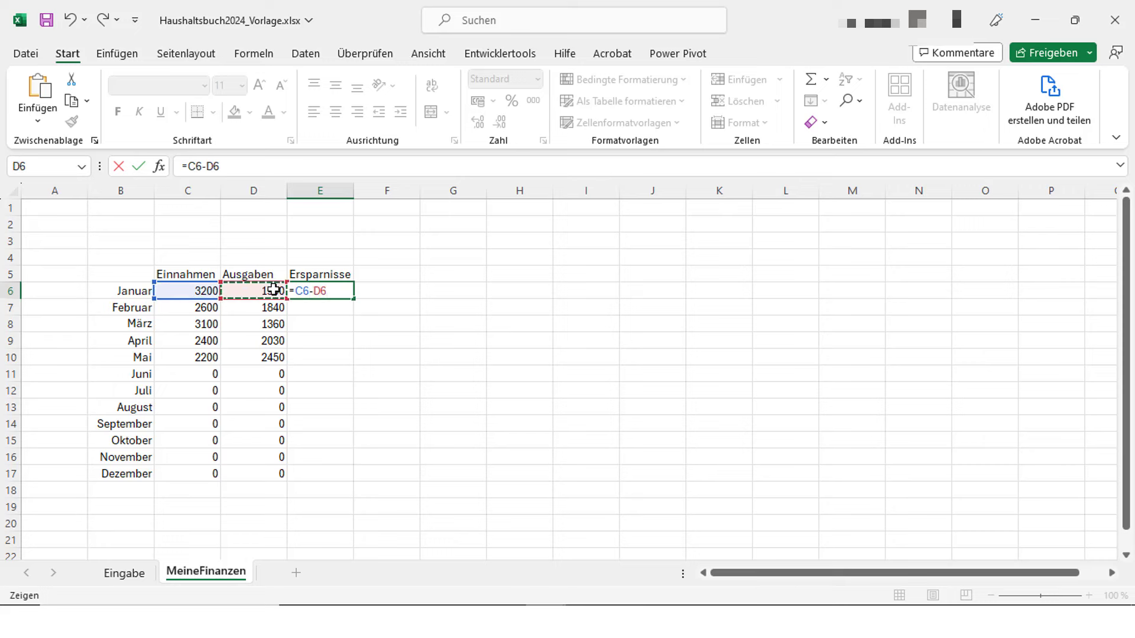
key("Return")
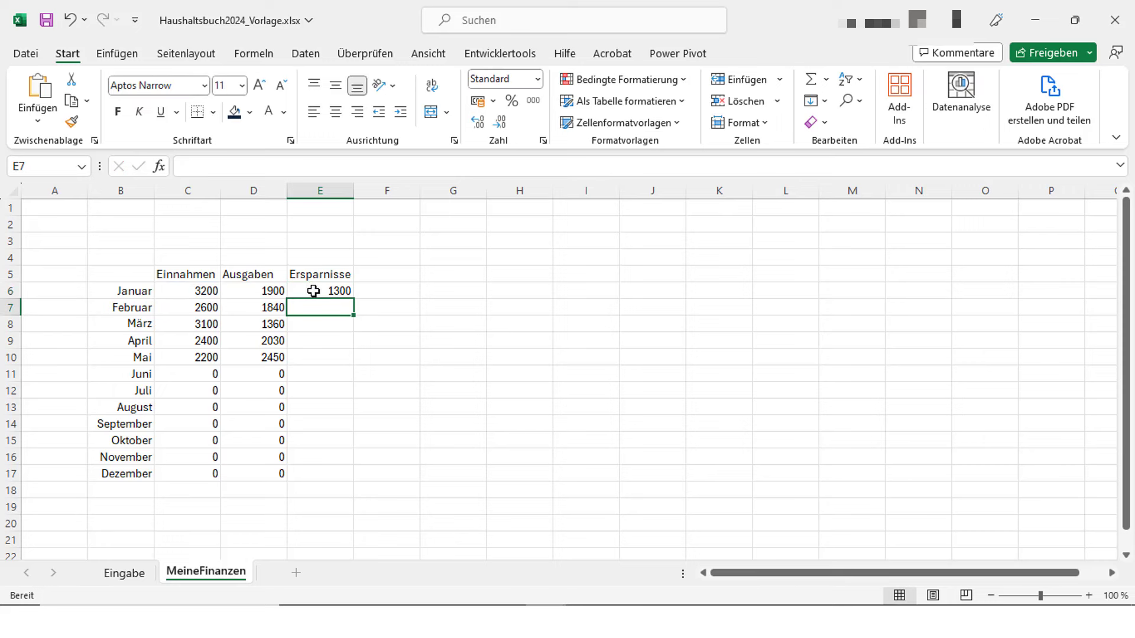
left_click(313, 291)
left_click_drag(355, 302, 353, 489)
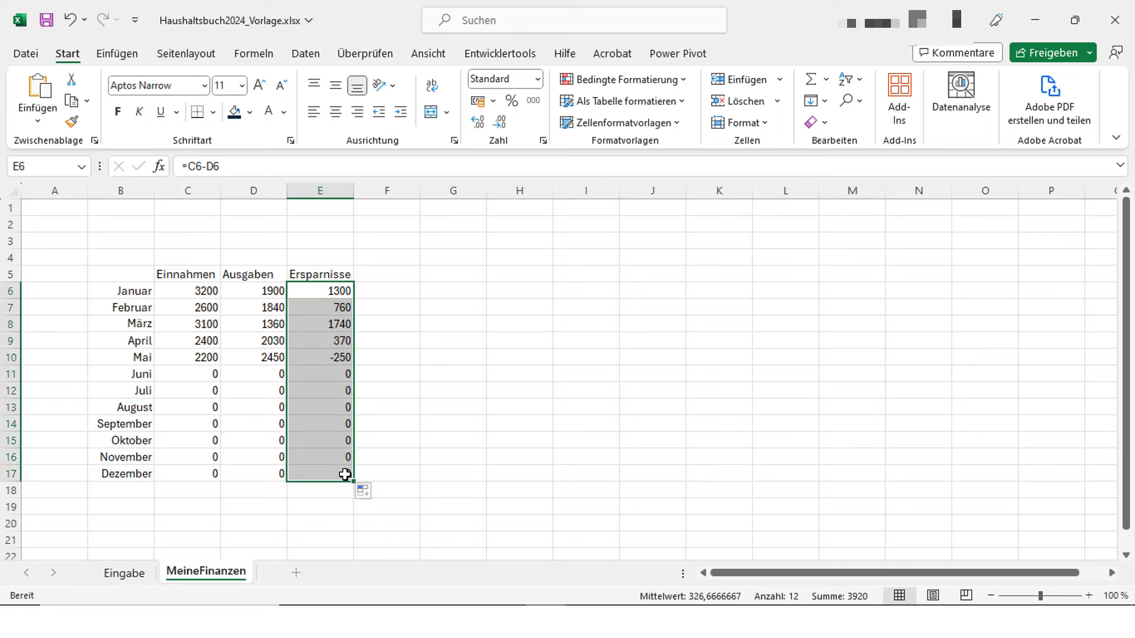
left_click(339, 468)
Format C6:E17 as accounting euros with no decimal places
left_click_drag(195, 300, 188, 290)
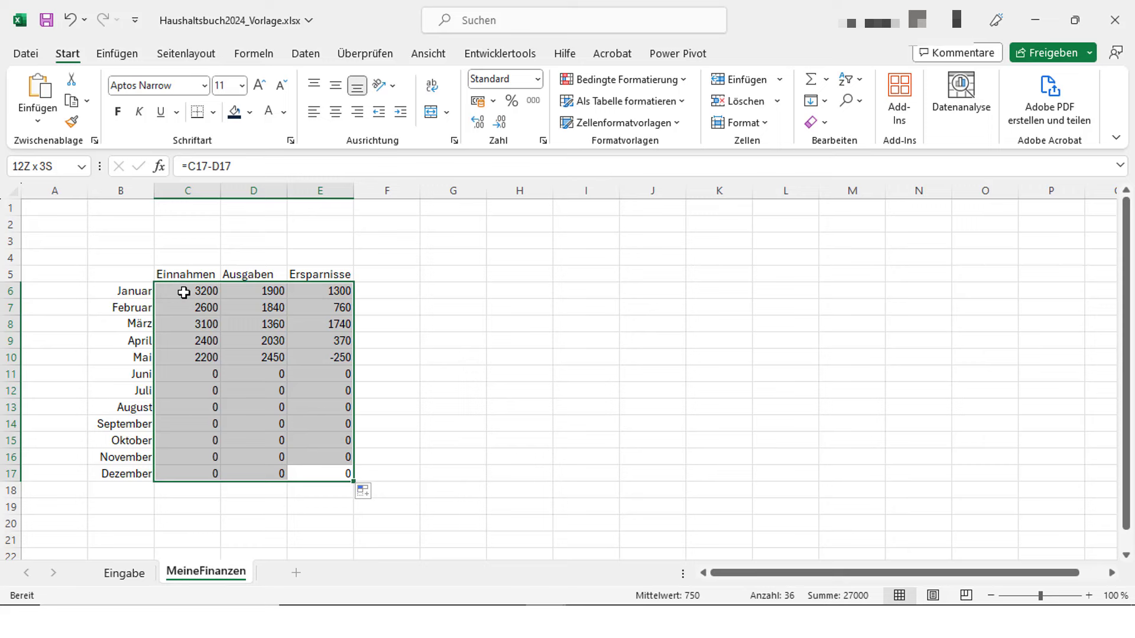
left_click(479, 103)
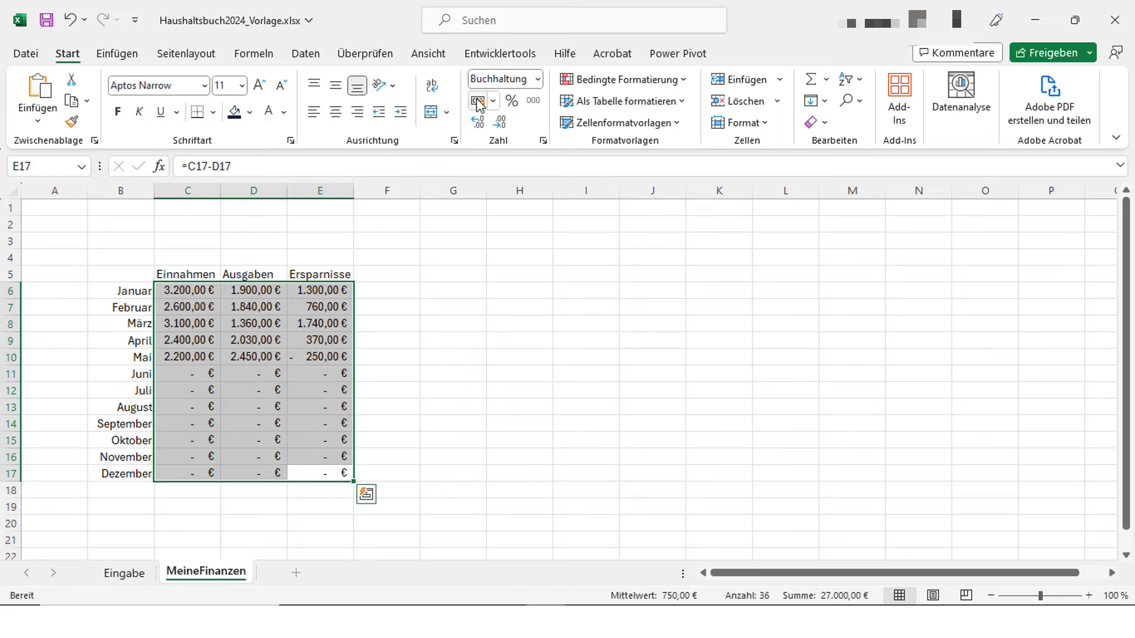
left_click(502, 124)
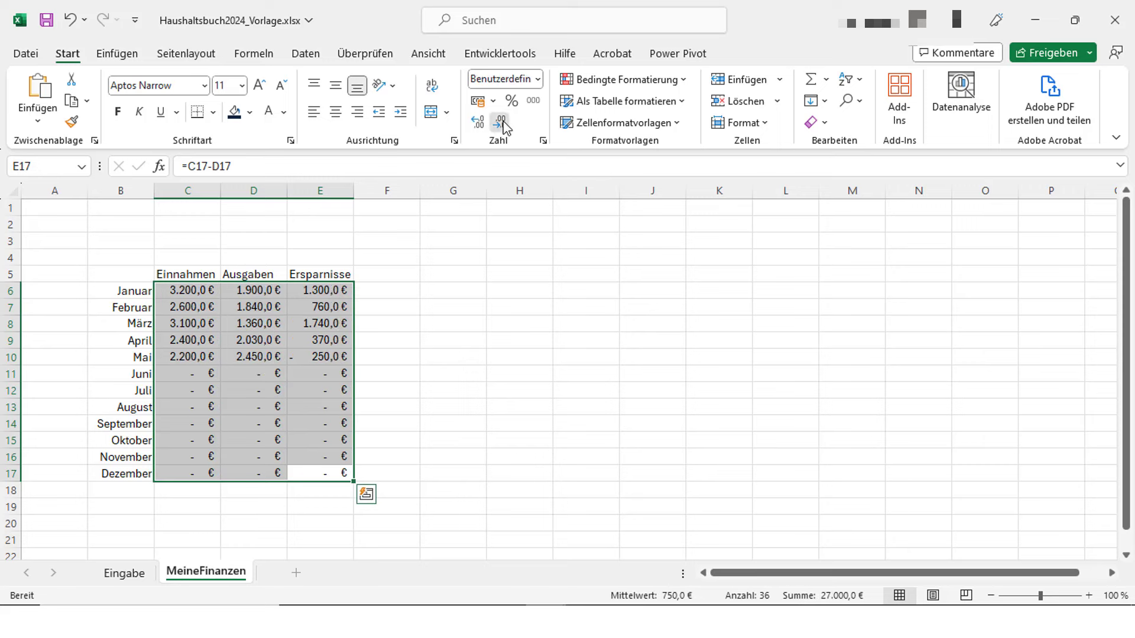
left_click(502, 124)
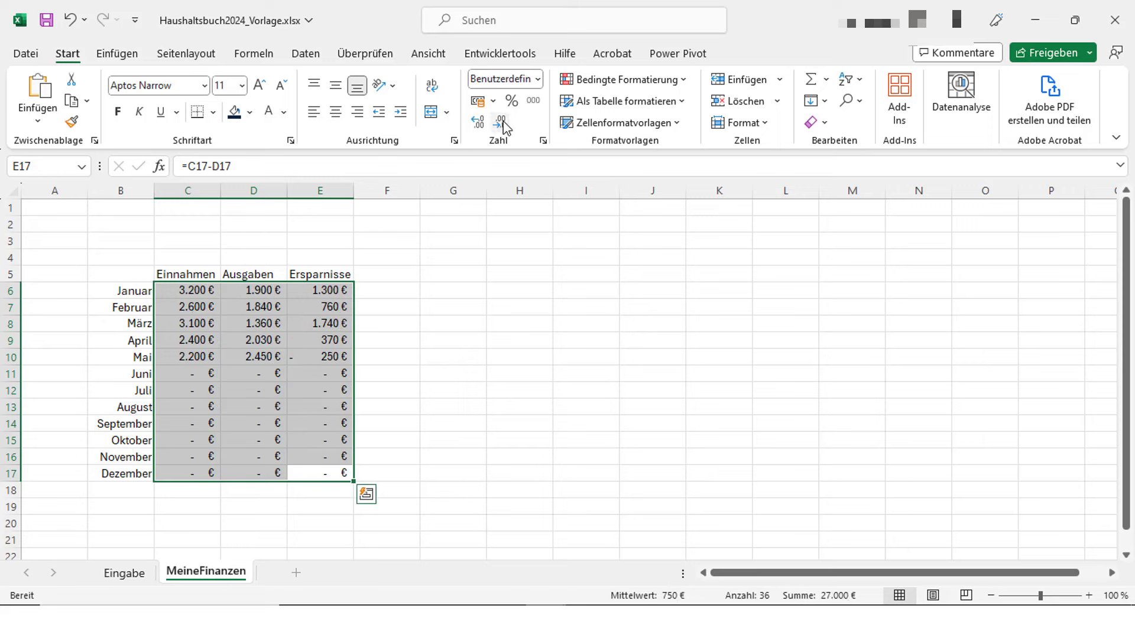
left_click(390, 475)
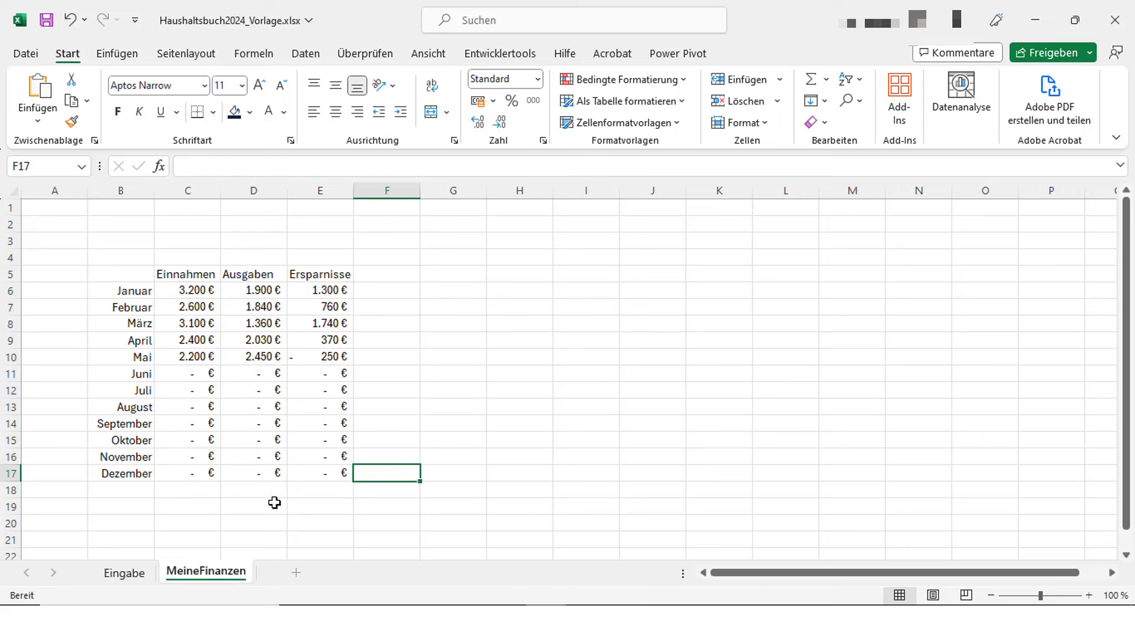
left_click(120, 488)
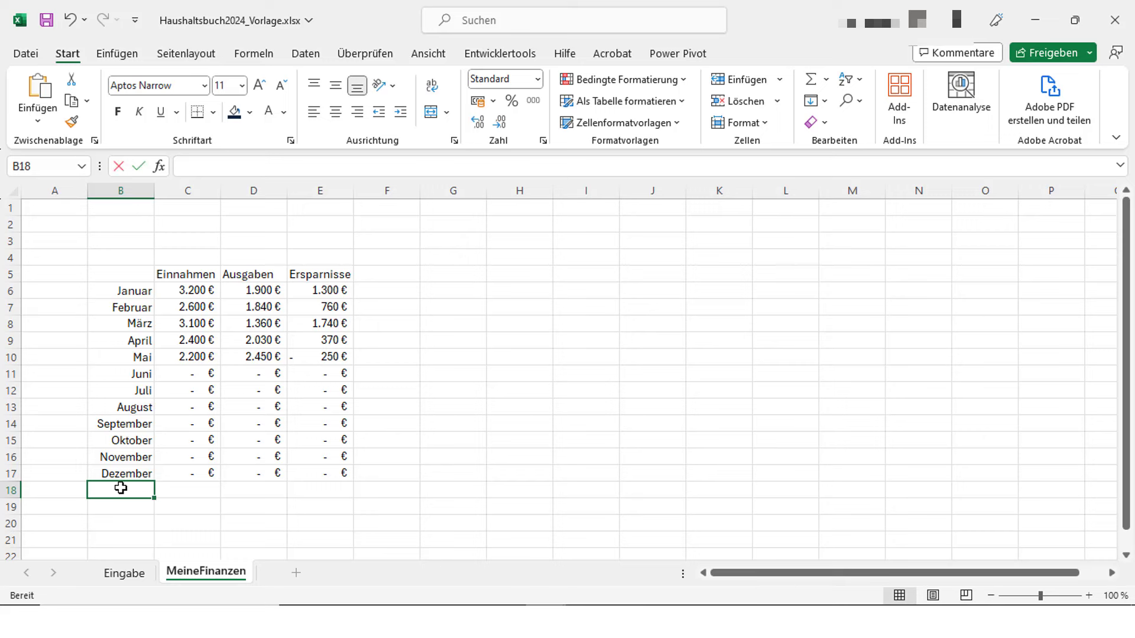
Label row 18 'Gesamt' and enter =SUMME(C6:C17) in C18
type("Gesamt")
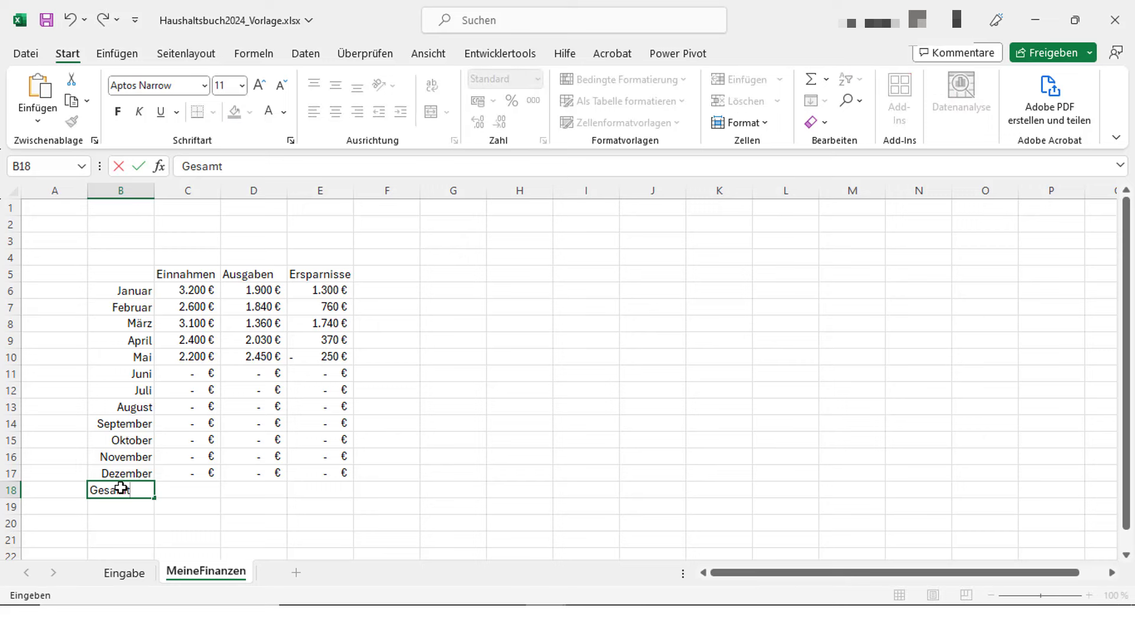
key("Tab")
type("=Su")
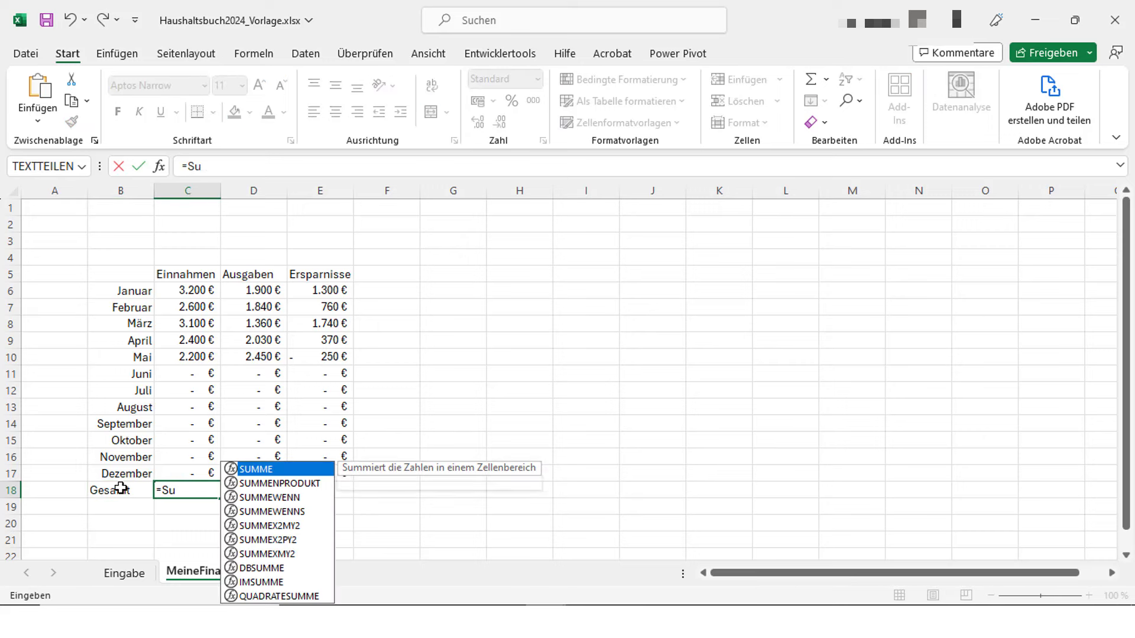
type("mme")
key("Tab")
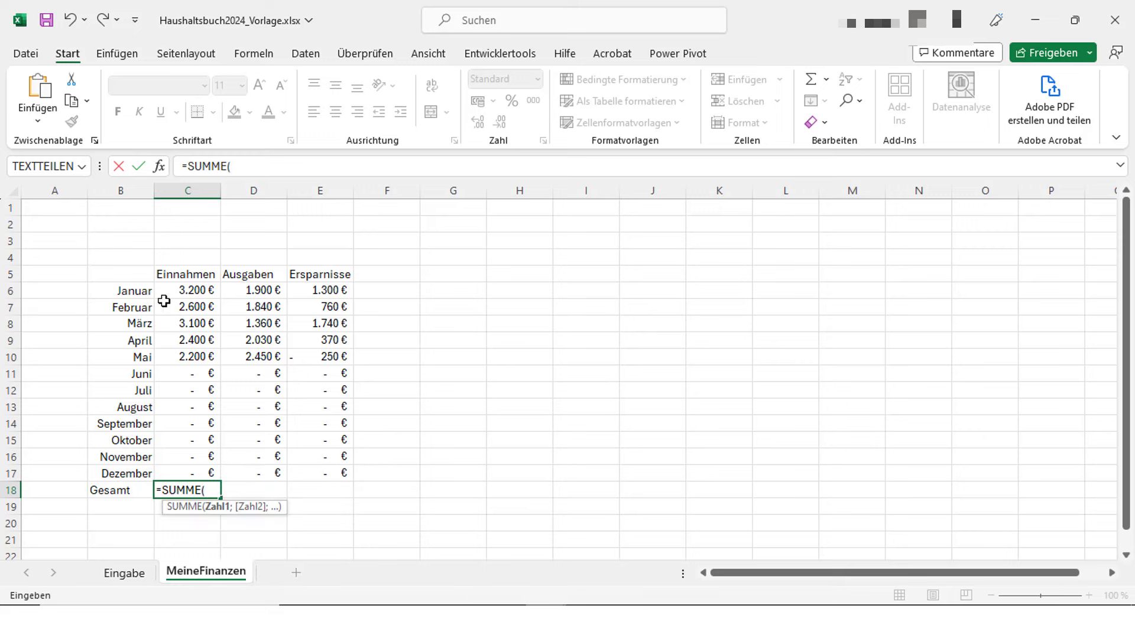
left_click_drag(180, 292, 197, 475)
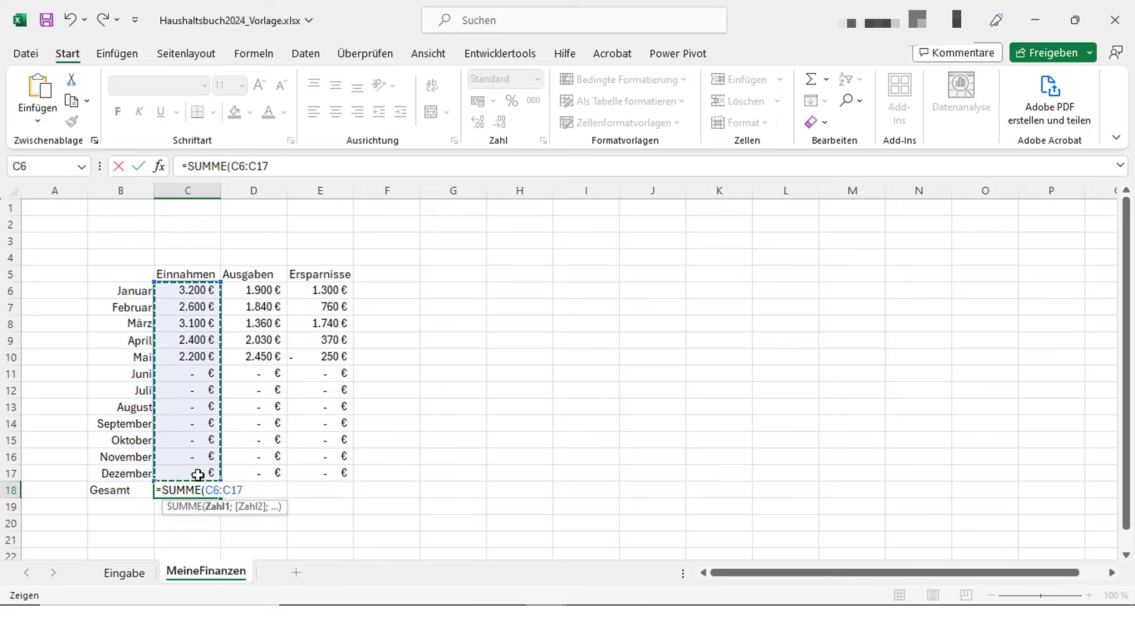
type(")")
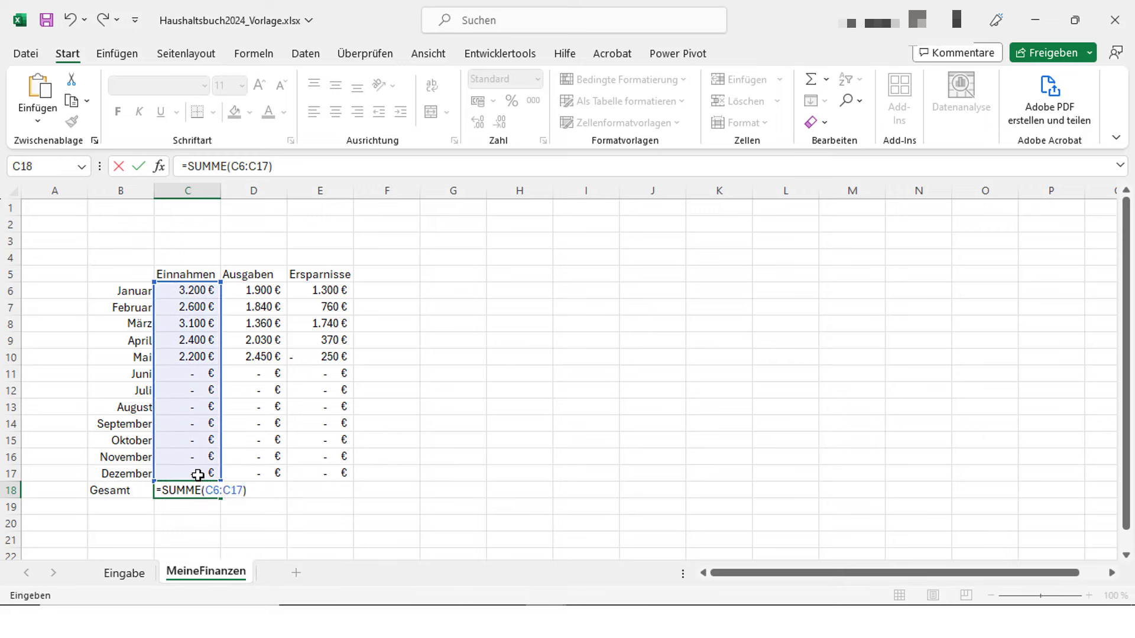
key("Return")
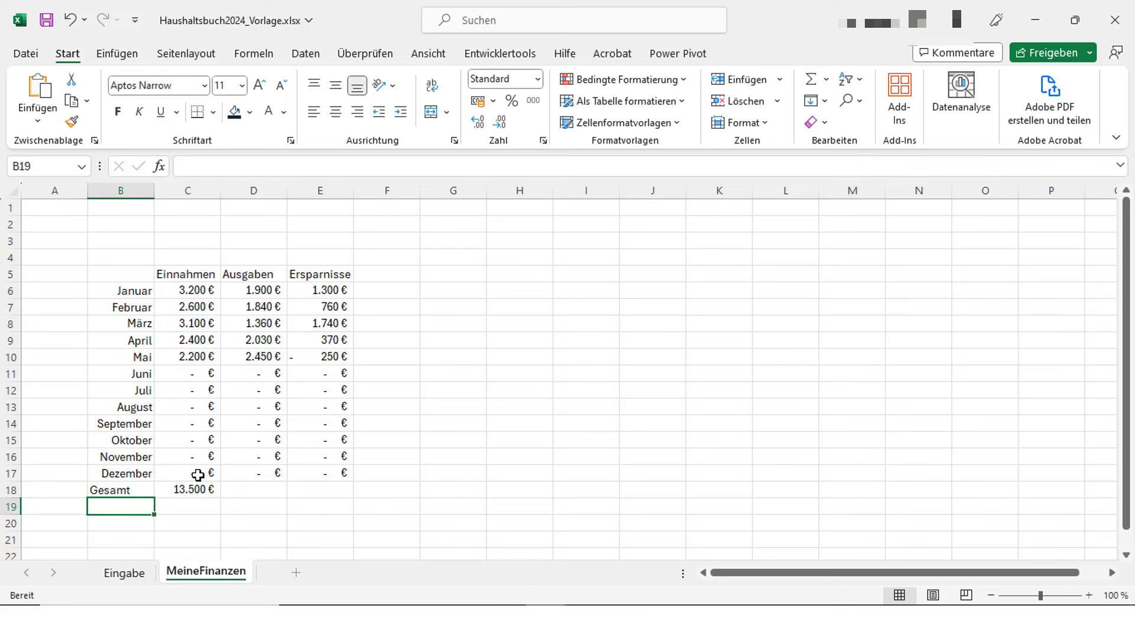
Copy the total across to D18 and E18 for Ausgaben and Ersparnisse
left_click(199, 488)
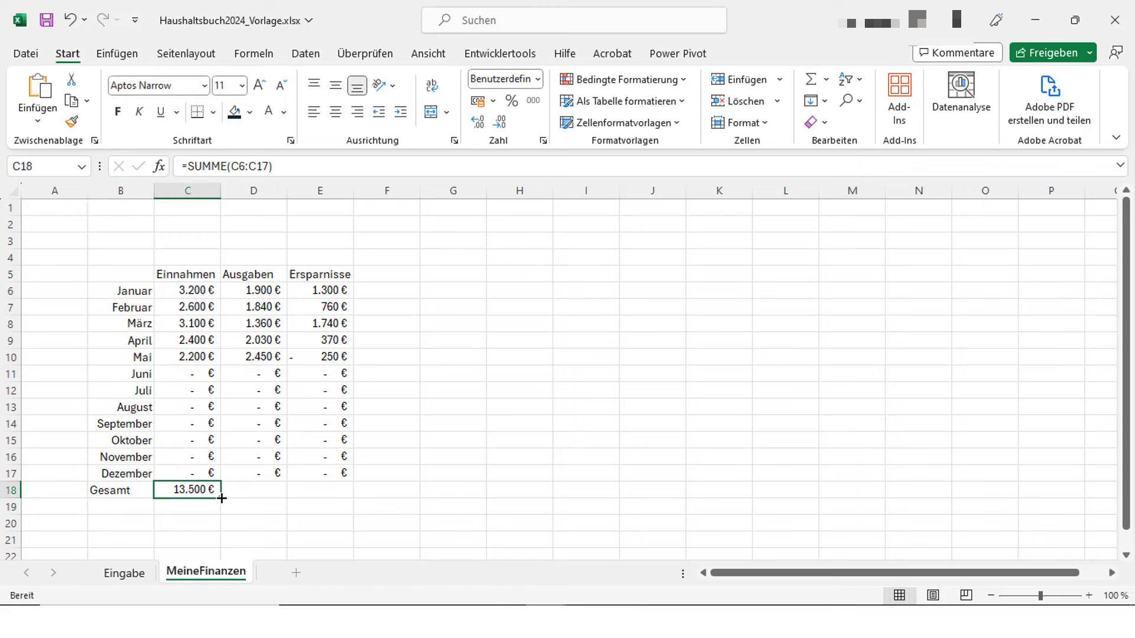
left_click_drag(222, 499, 350, 501)
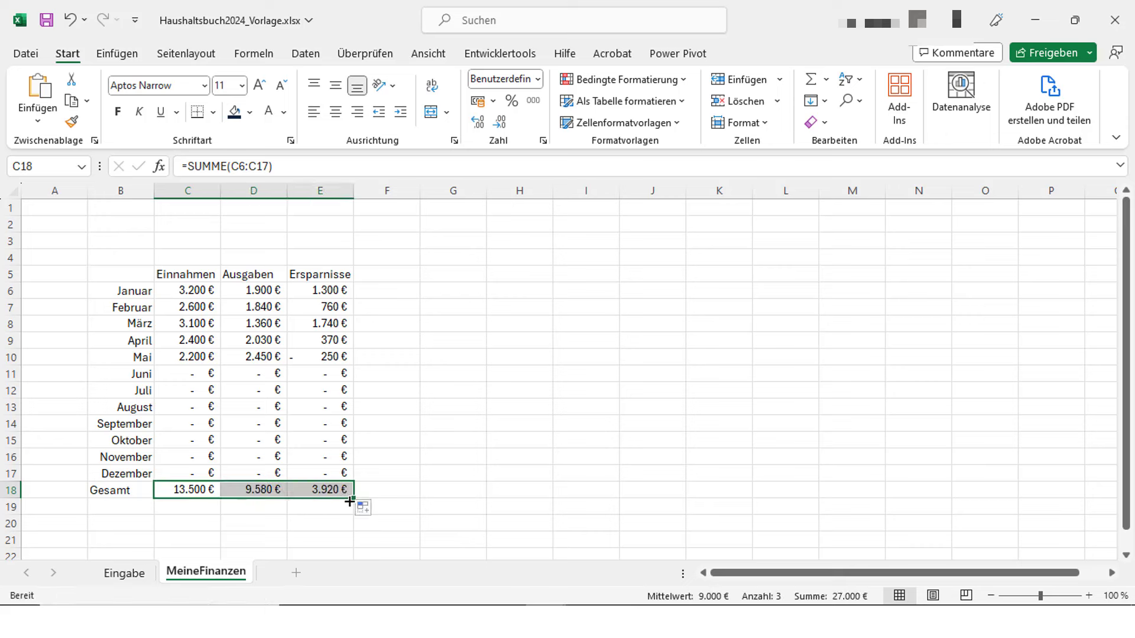
left_click(346, 506)
left_click(478, 271)
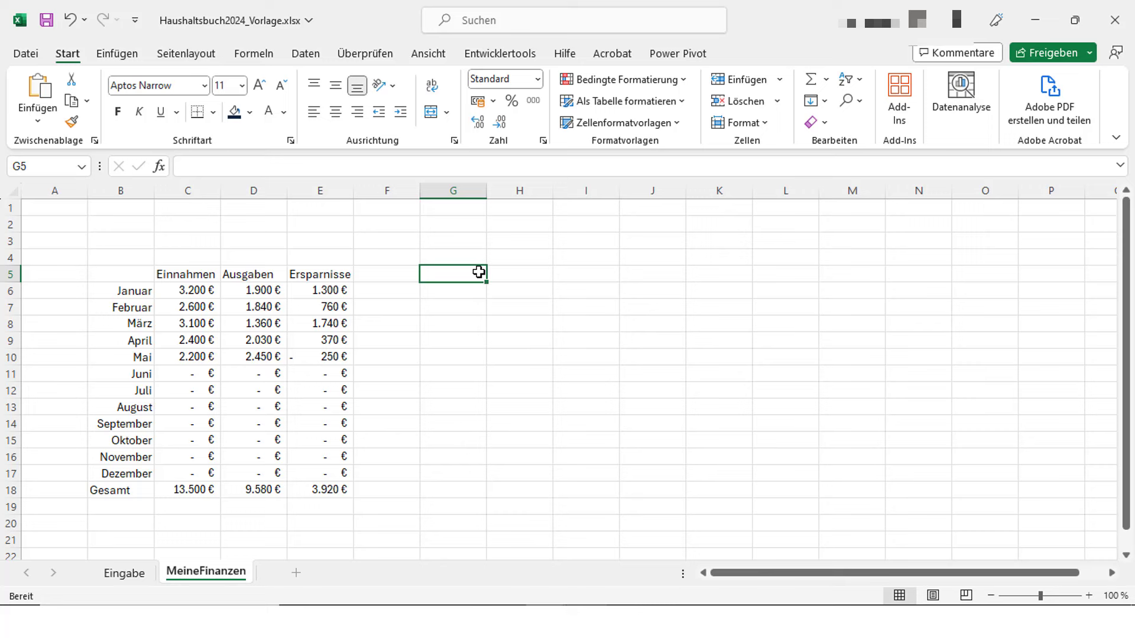
Type 'Einnahmen' in G5, enter =FILTER(Tabelle5[Kategorie];Tabelle5[Typ]=G5) below, and auto-fit column G
type("Einna")
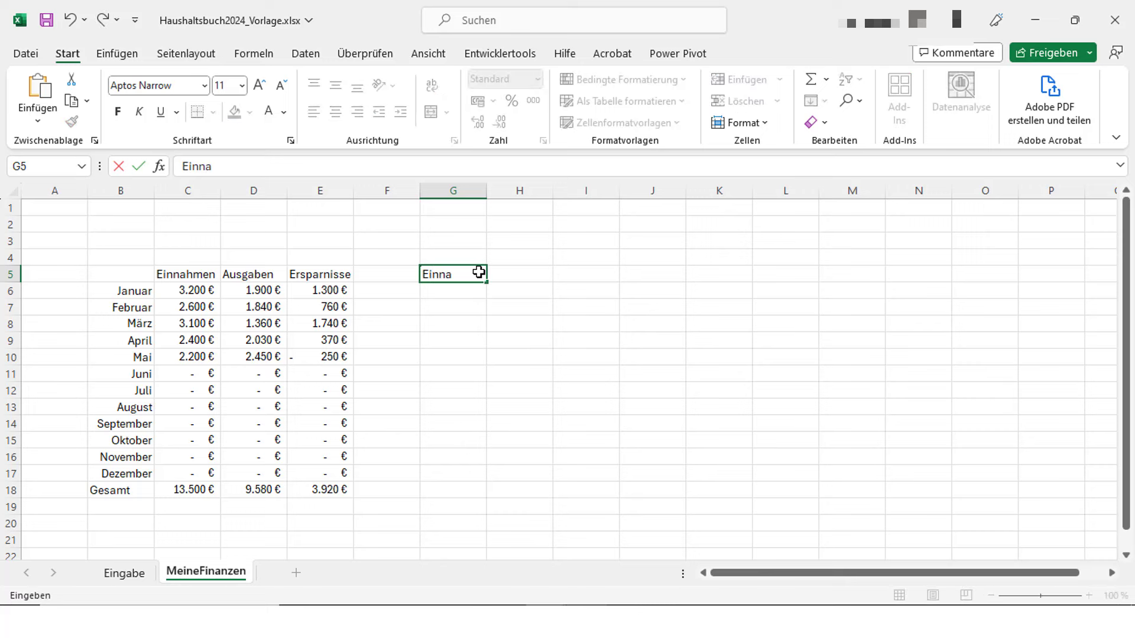
type("hmen")
key("Return")
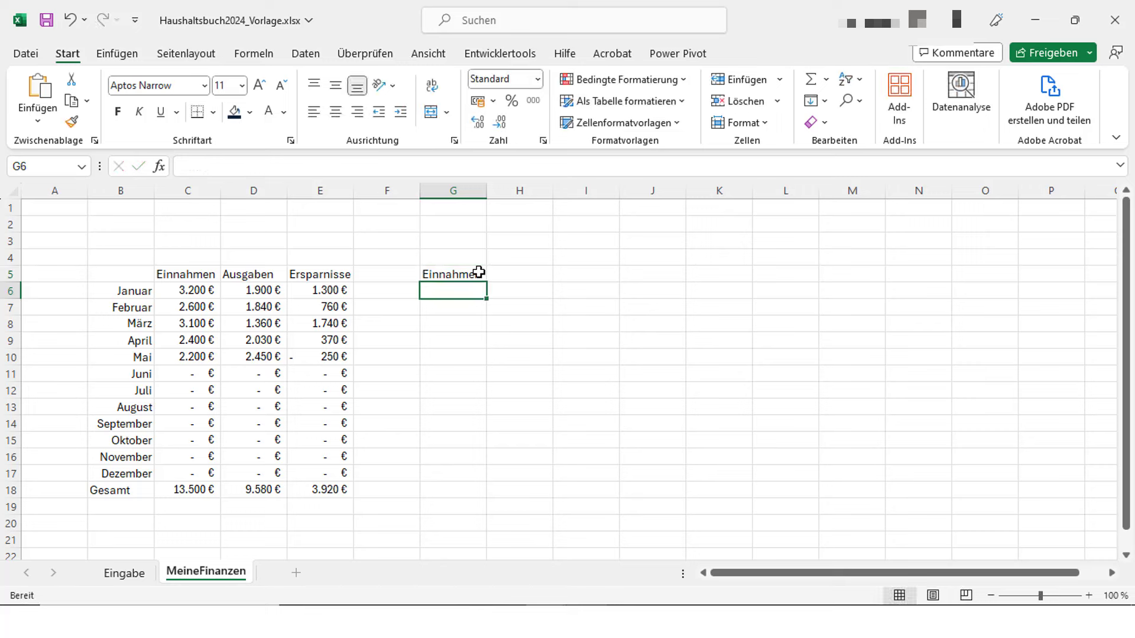
type("=Filter")
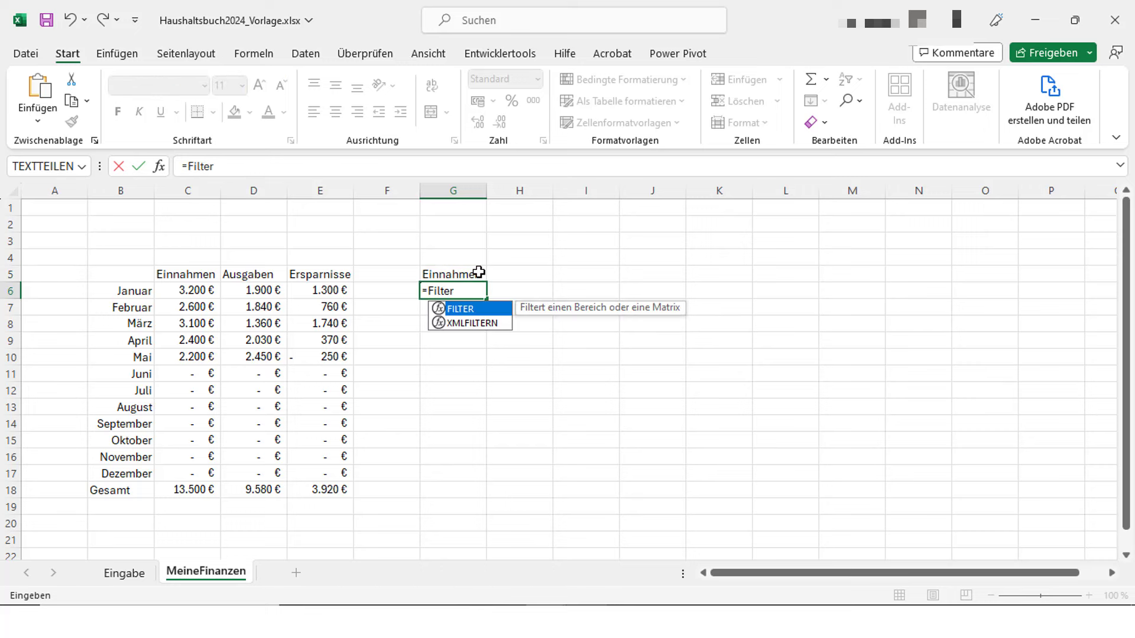
type("(")
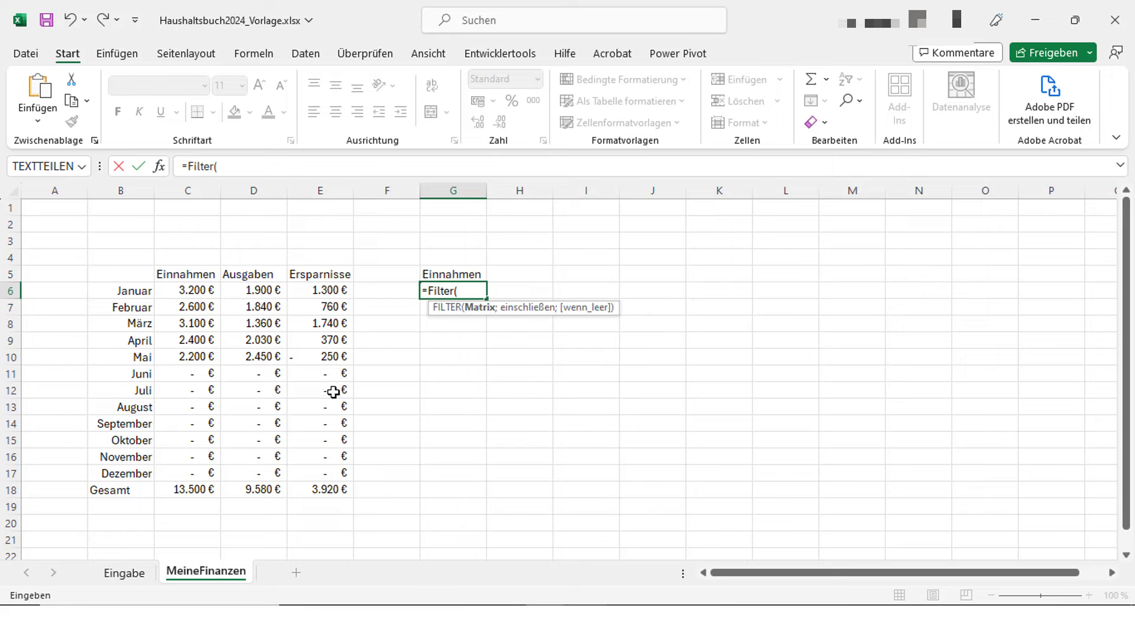
left_click(120, 574)
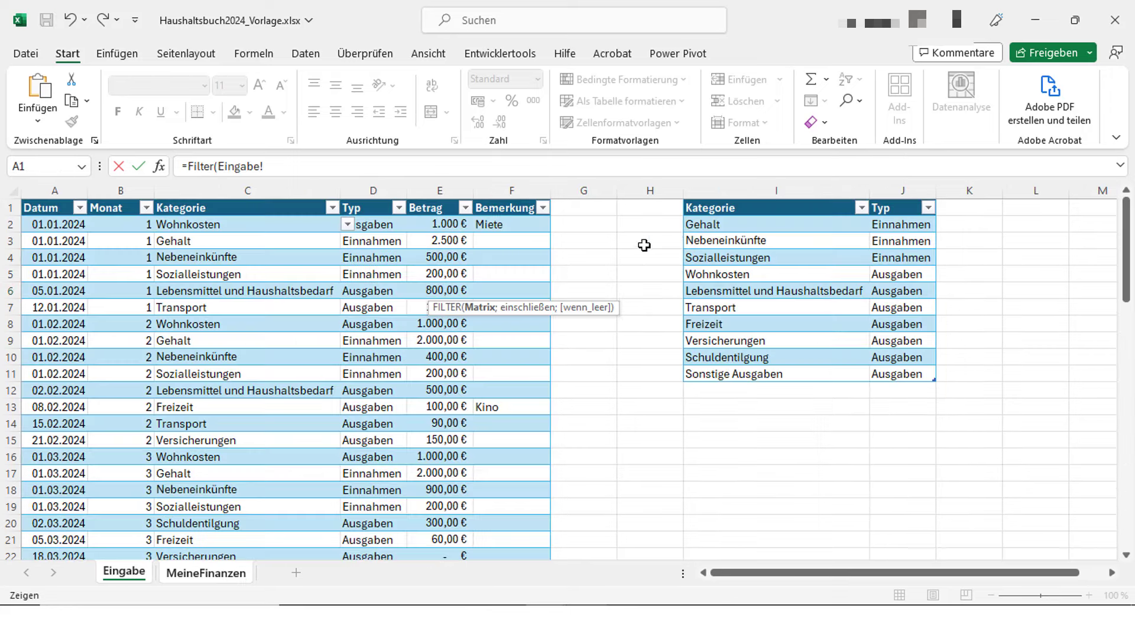
left_click(723, 201)
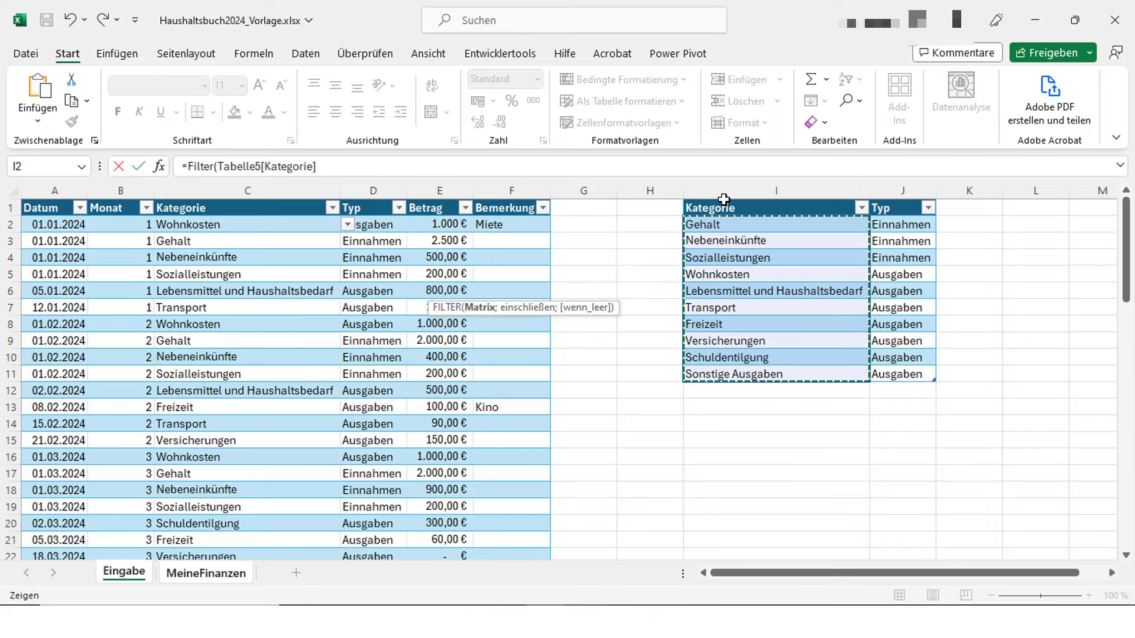
type(";")
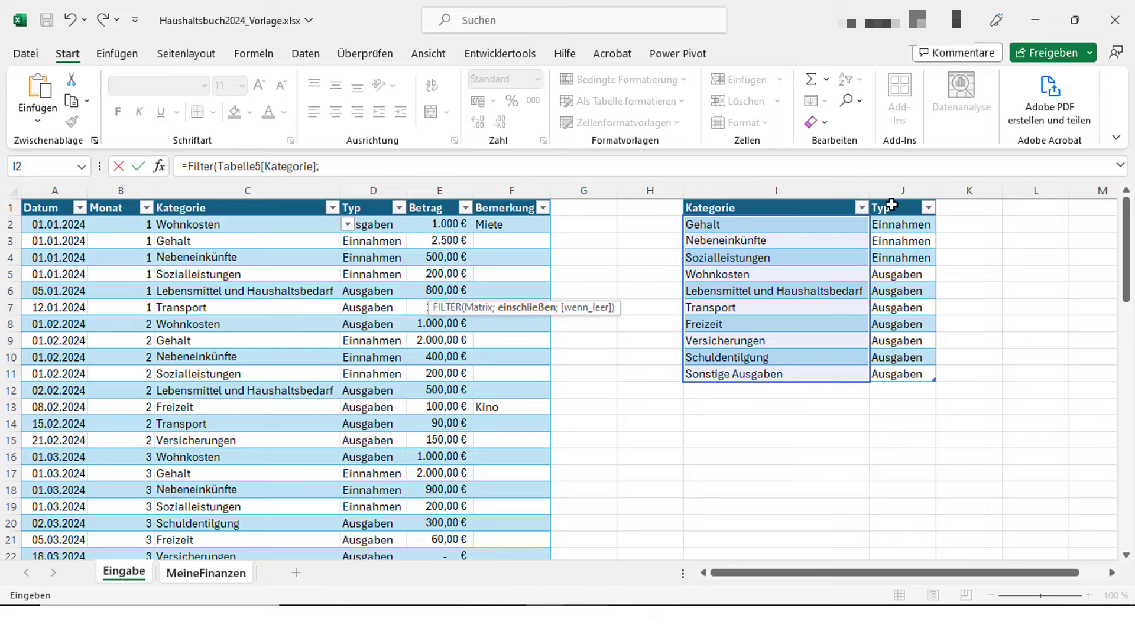
left_click(895, 196)
type("=")
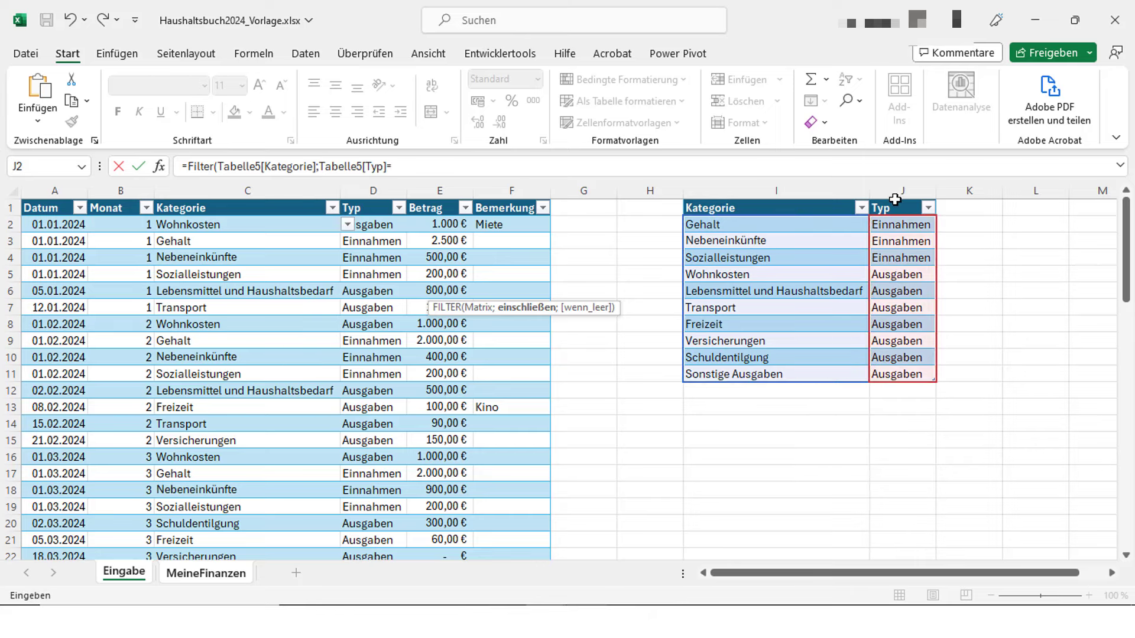
left_click(178, 581)
left_click(466, 275)
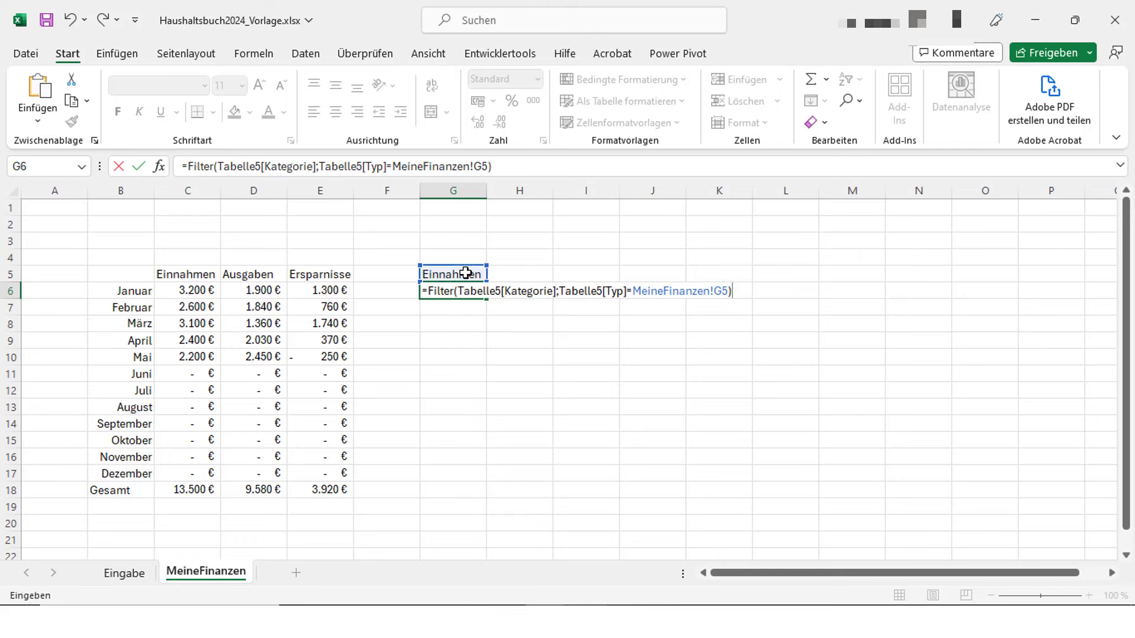
key("Return")
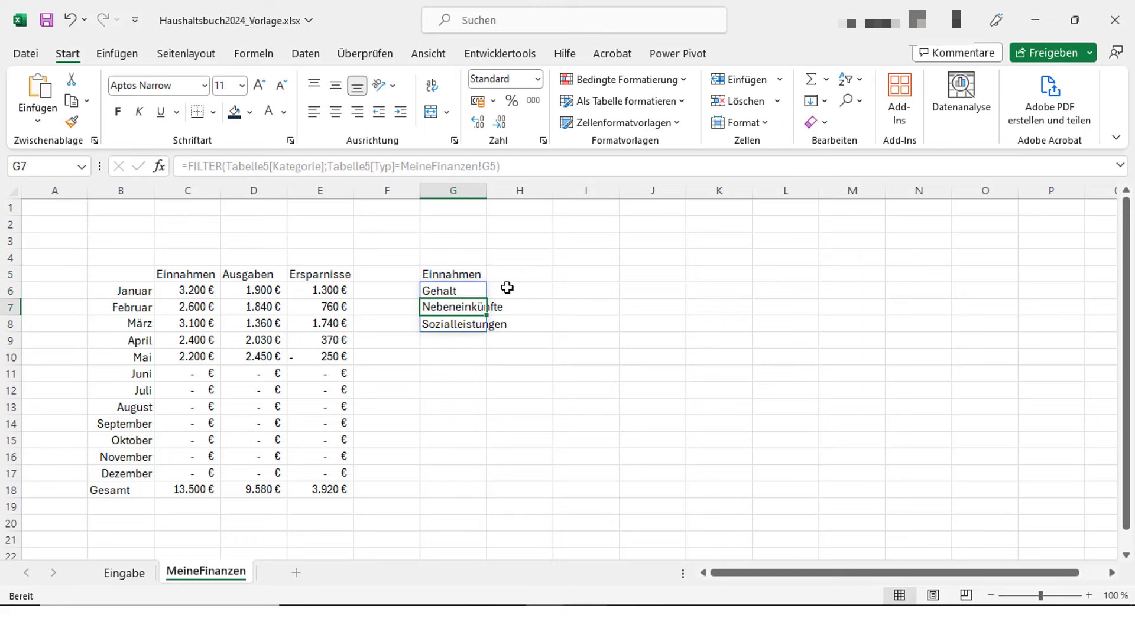
double_click(487, 191)
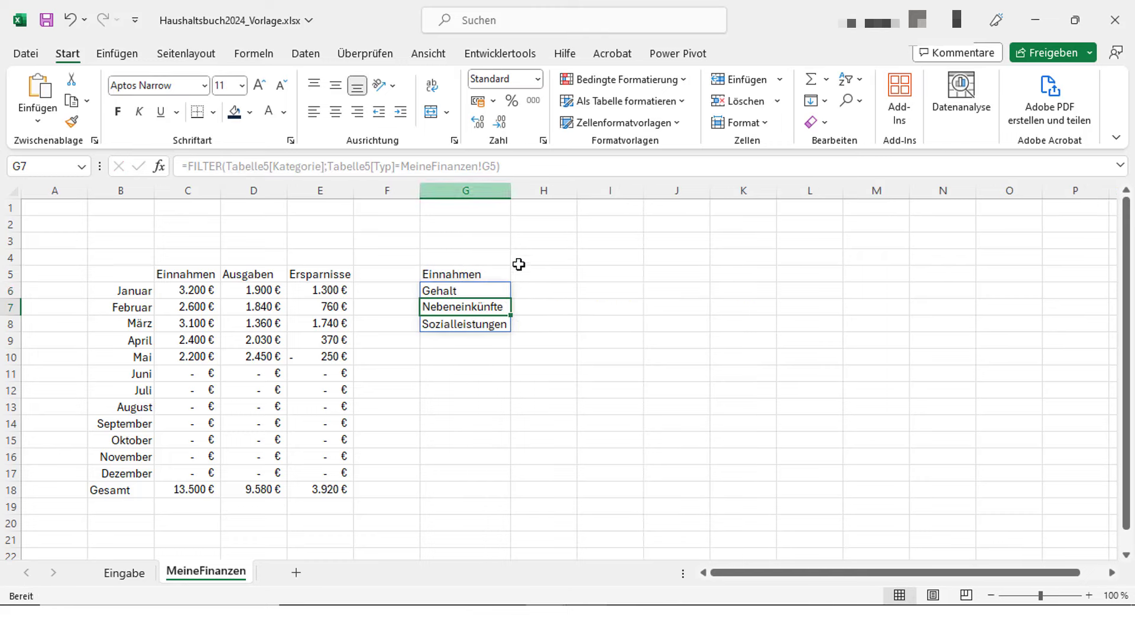
left_click(531, 291)
Start a SUMMEWENN in H6 matching Eingabe's Kategorie column against the spilled G6# category list
type("=")
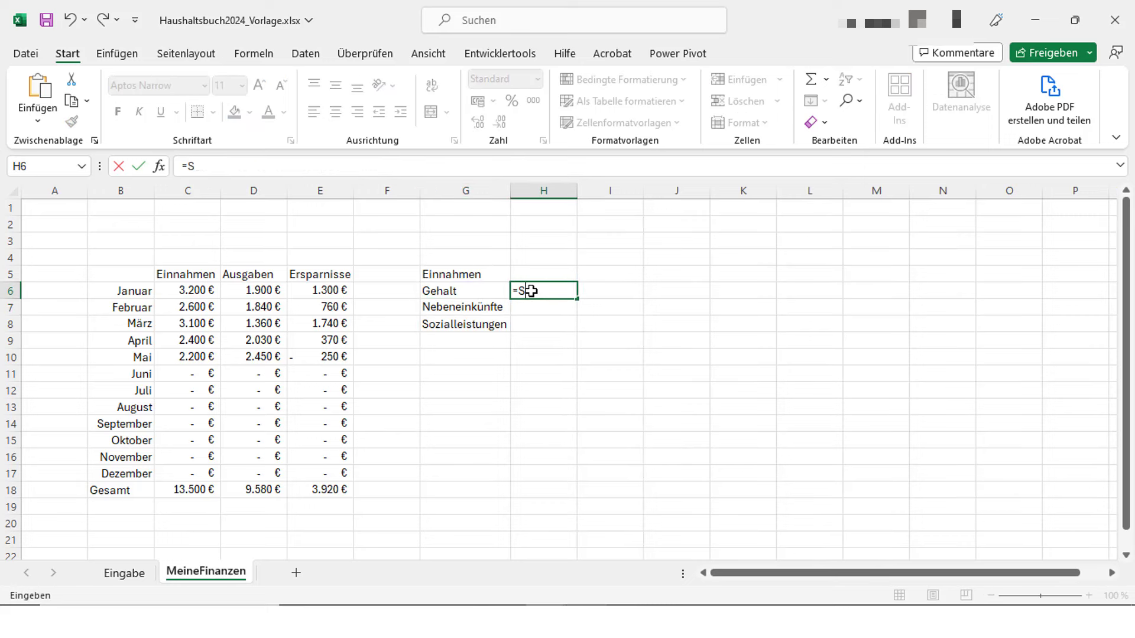
type("Summe")
key("Down")
key("Down")
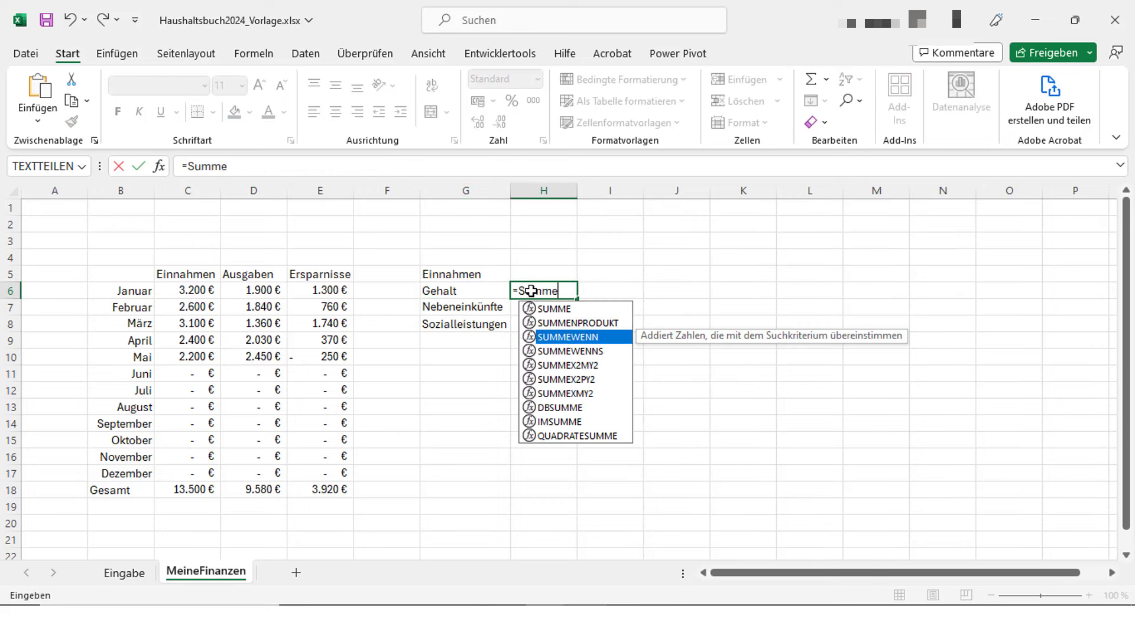
key("Tab")
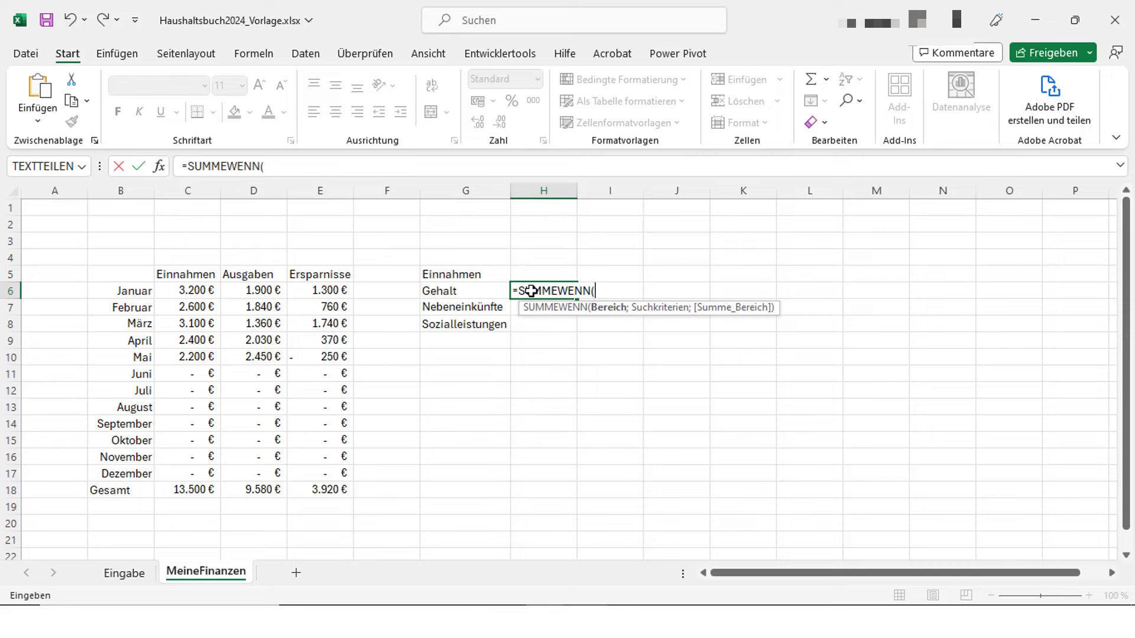
left_click(124, 574)
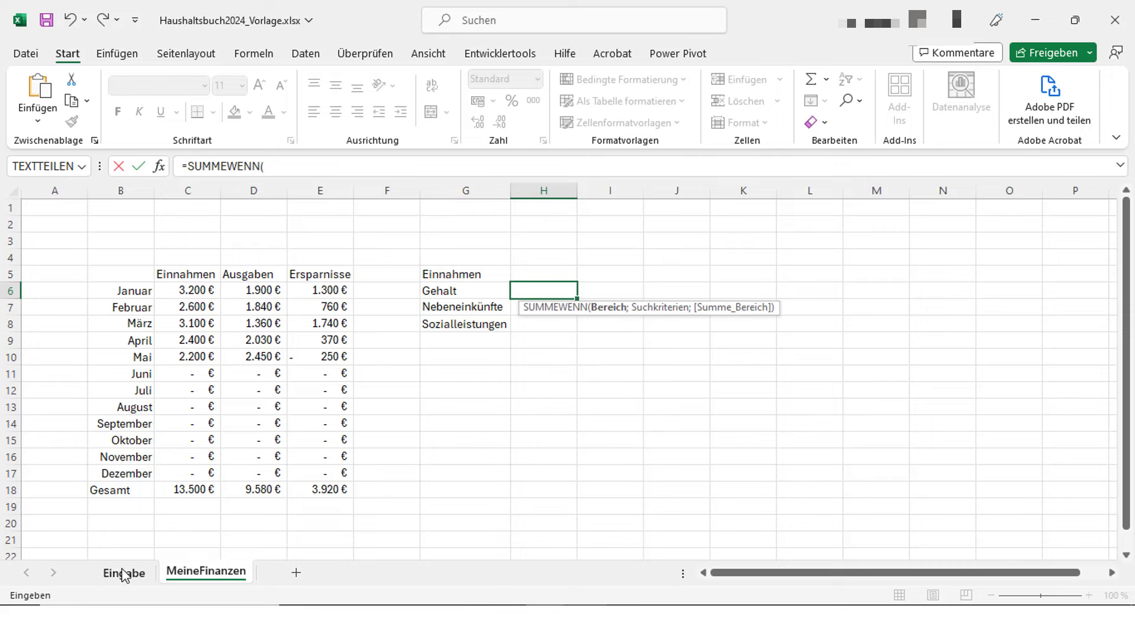
left_click(124, 575)
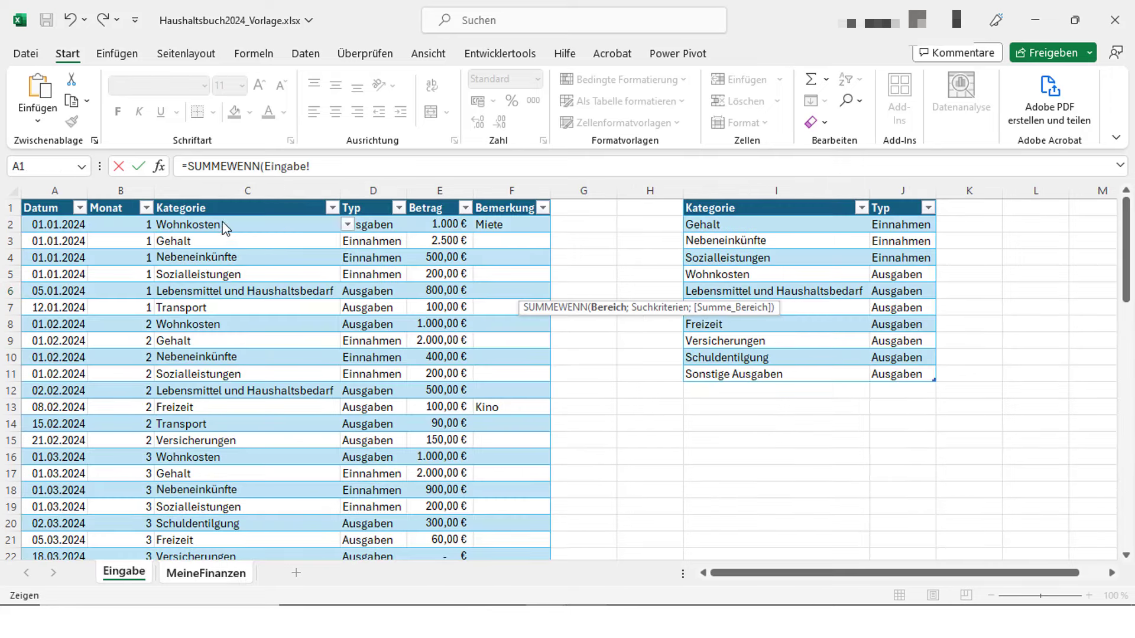
left_click(232, 201)
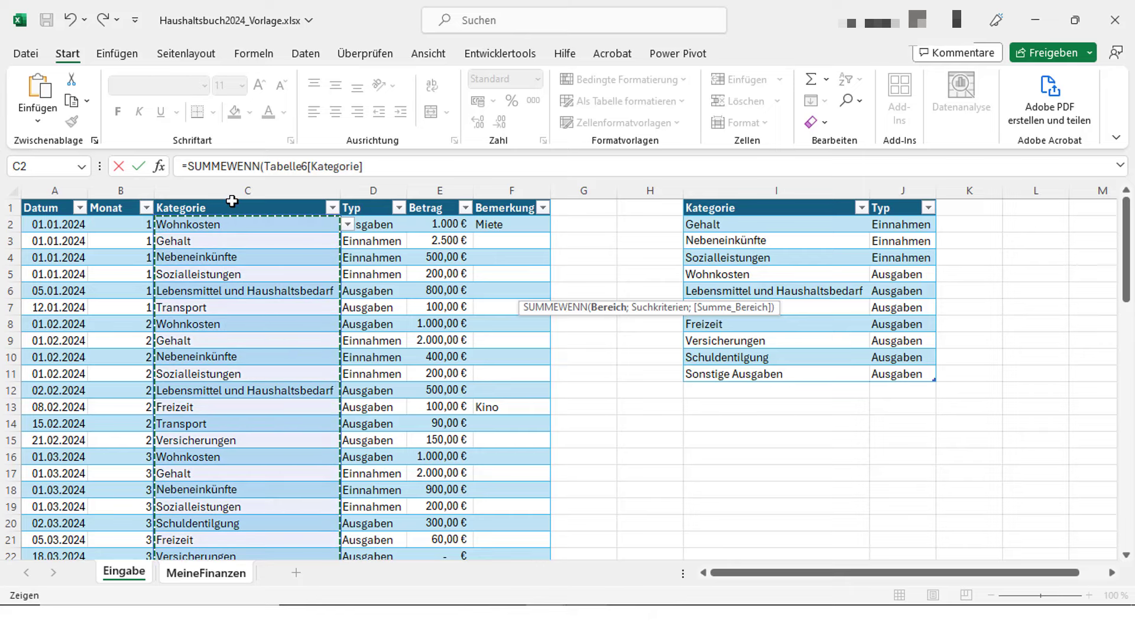
type(";")
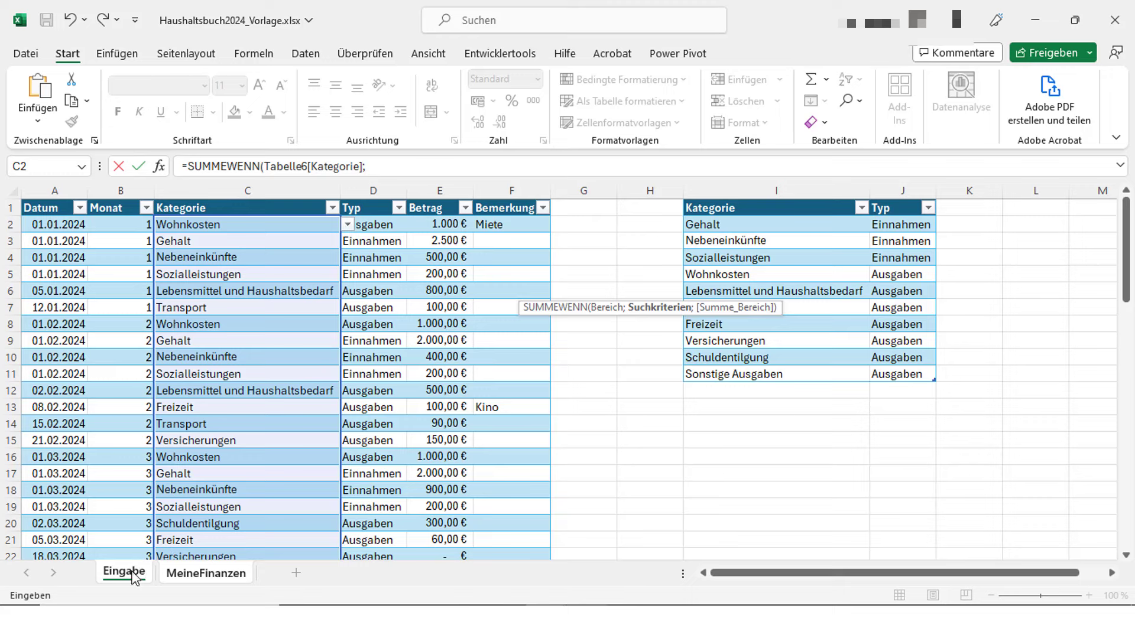
left_click(134, 574)
left_click(204, 572)
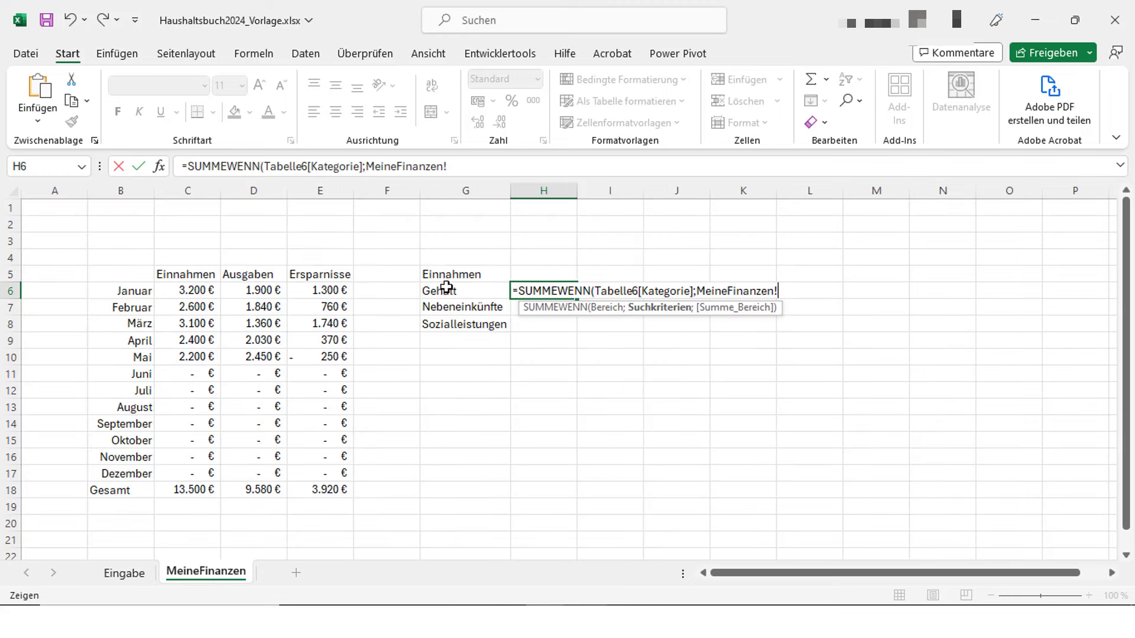
left_click(449, 290)
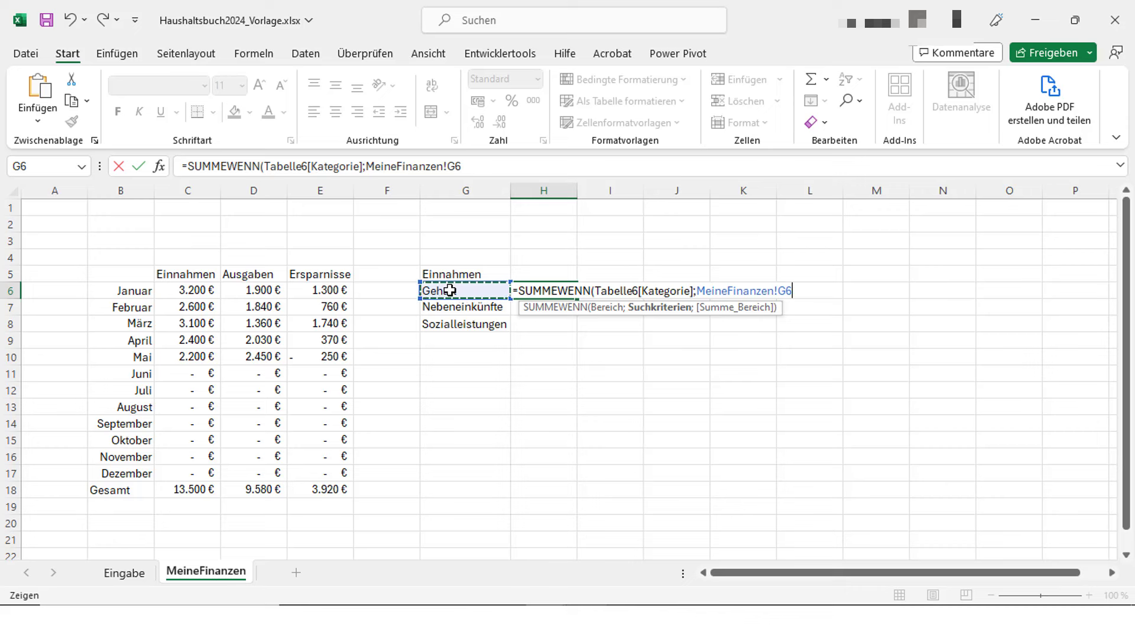
type("#")
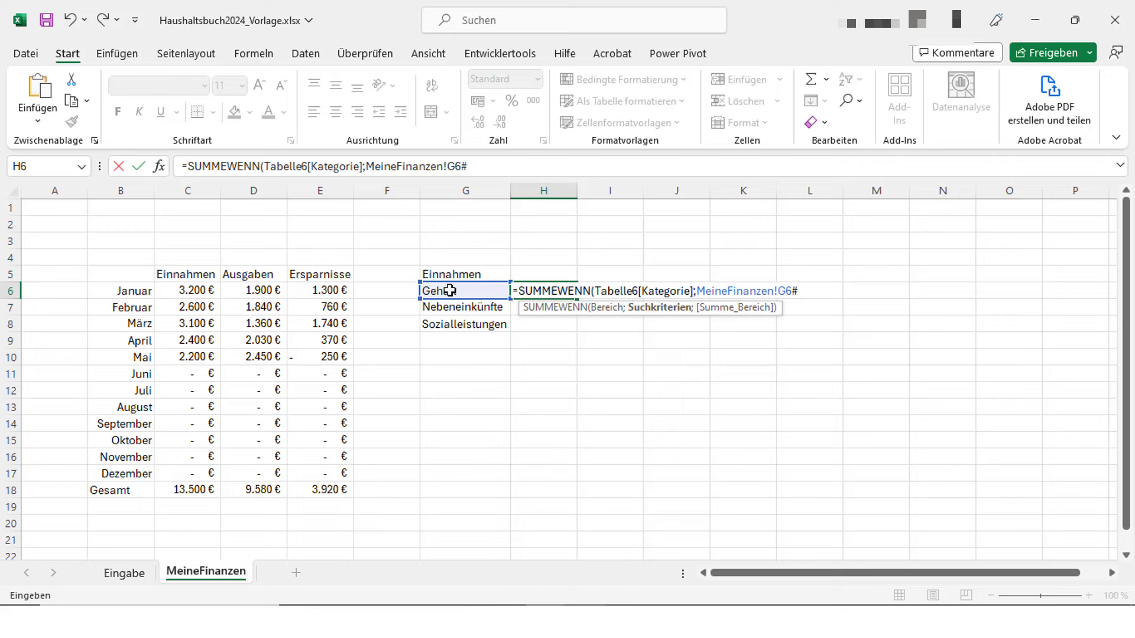
Finish the formula by summing Eingabe's Betrag column, giving 10.500, 2.000 and 1.000
type(";")
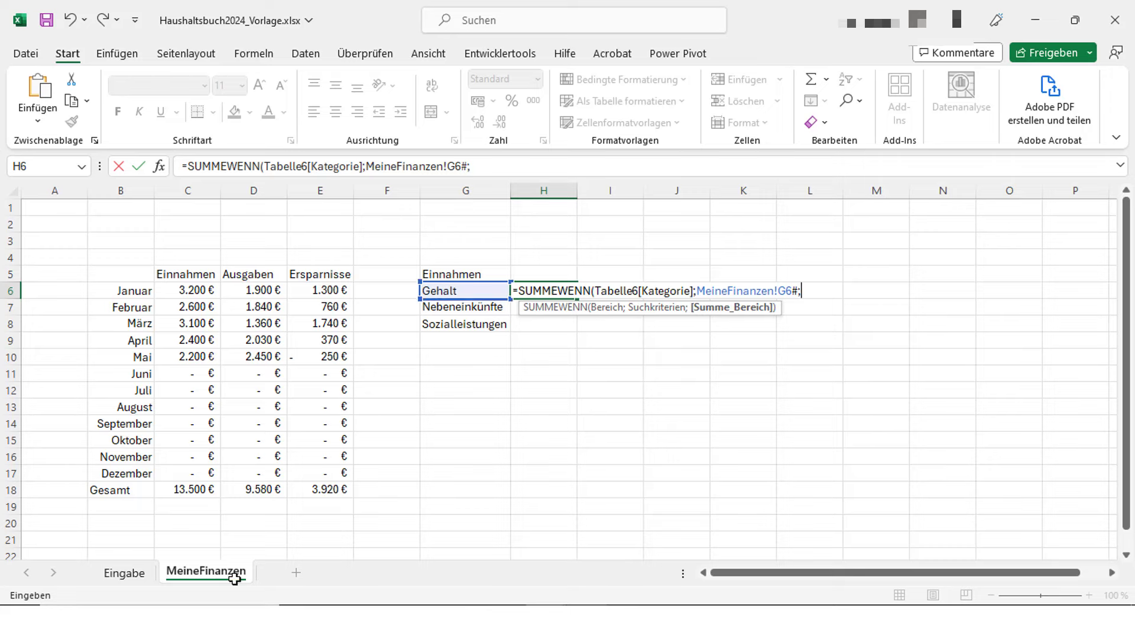
left_click(135, 580)
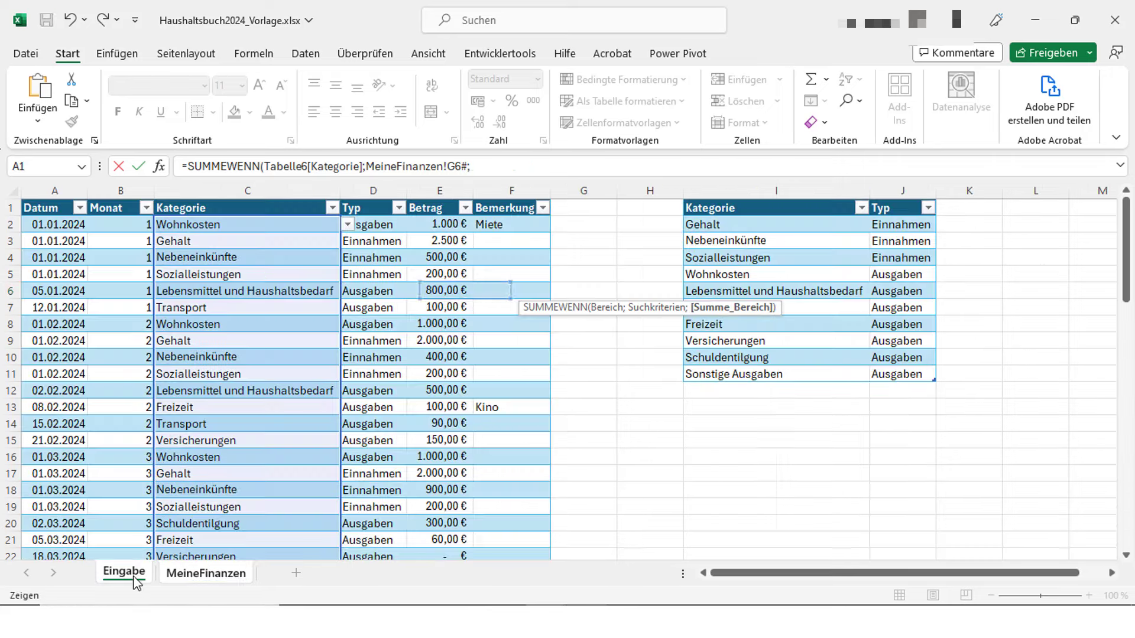
left_click(435, 198)
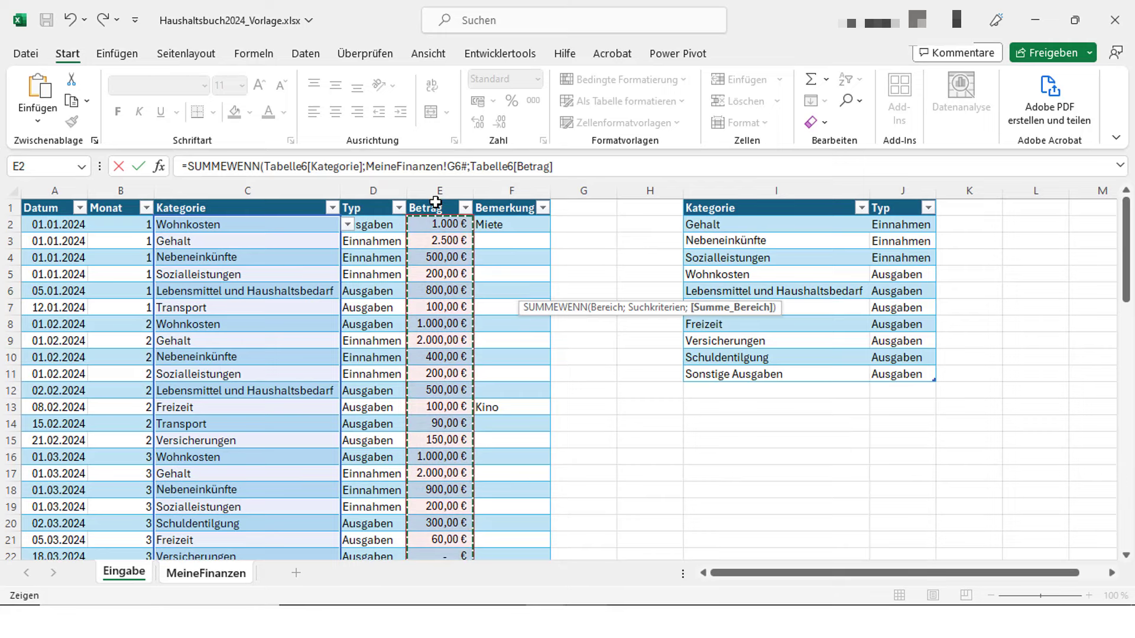
type(")")
key("Return")
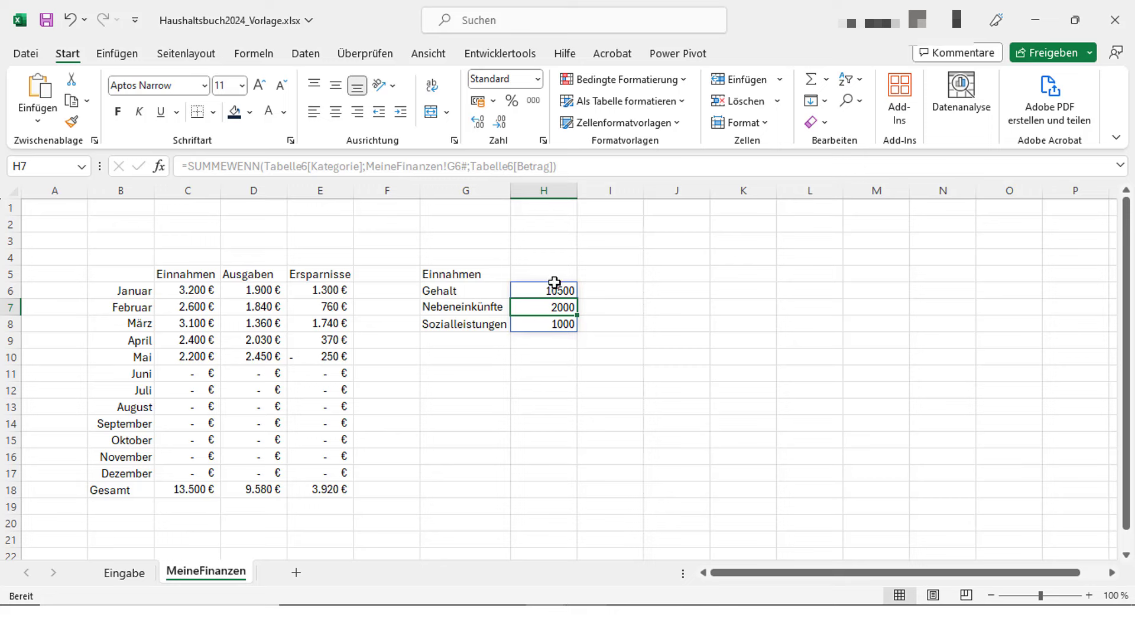
Format column H as accounting euros with no decimal places
left_click(559, 187)
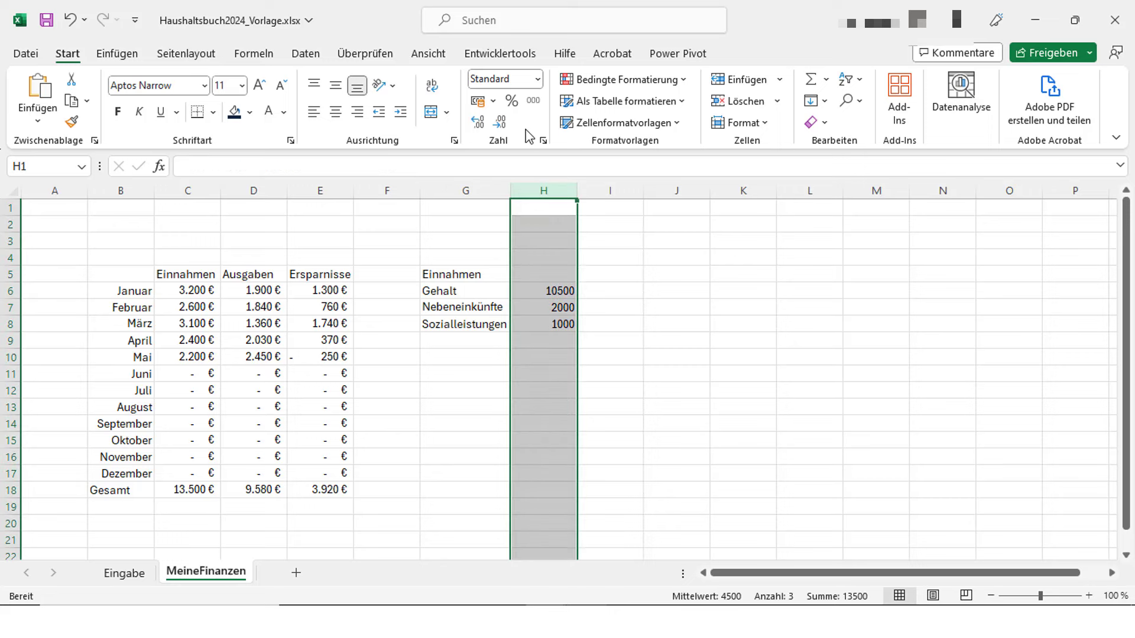
left_click(477, 101)
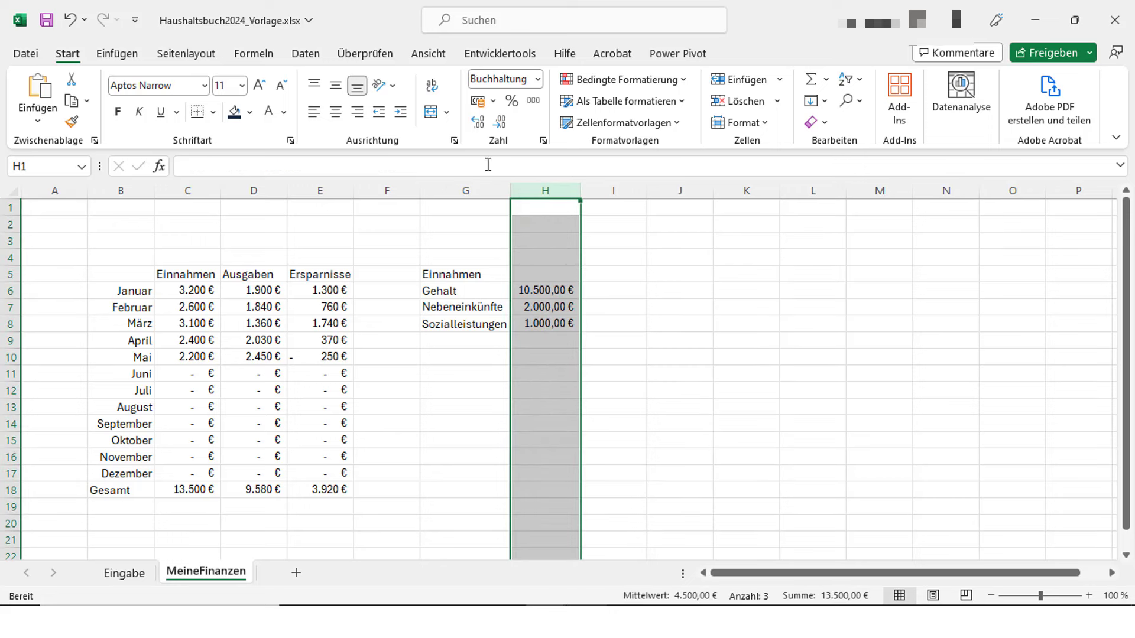
left_click(501, 122)
left_click(500, 123)
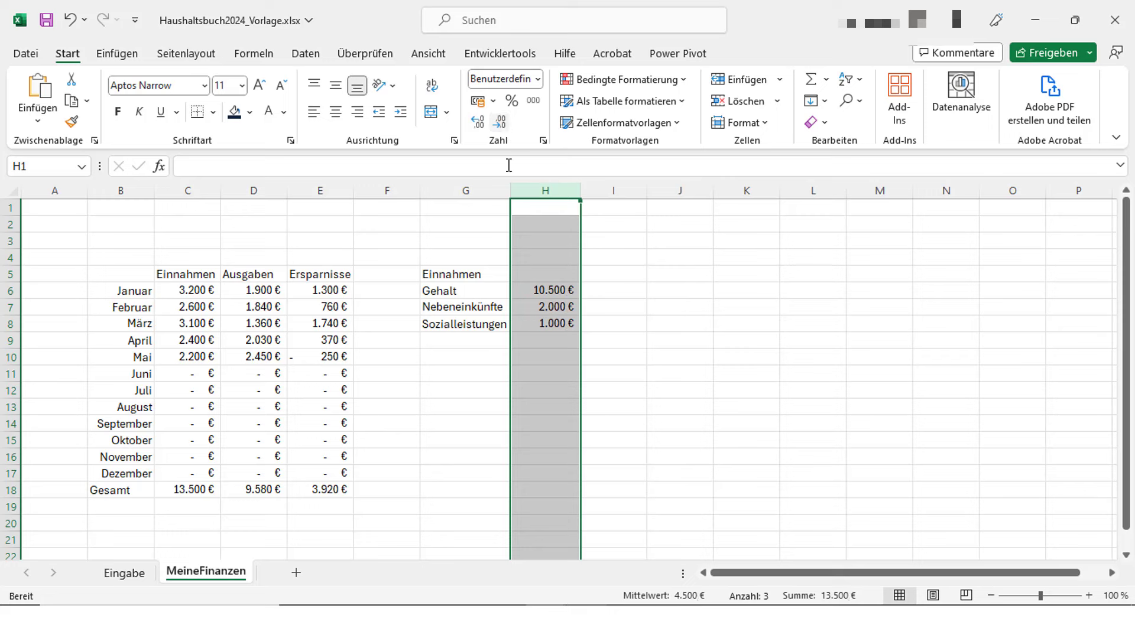
left_click(475, 275)
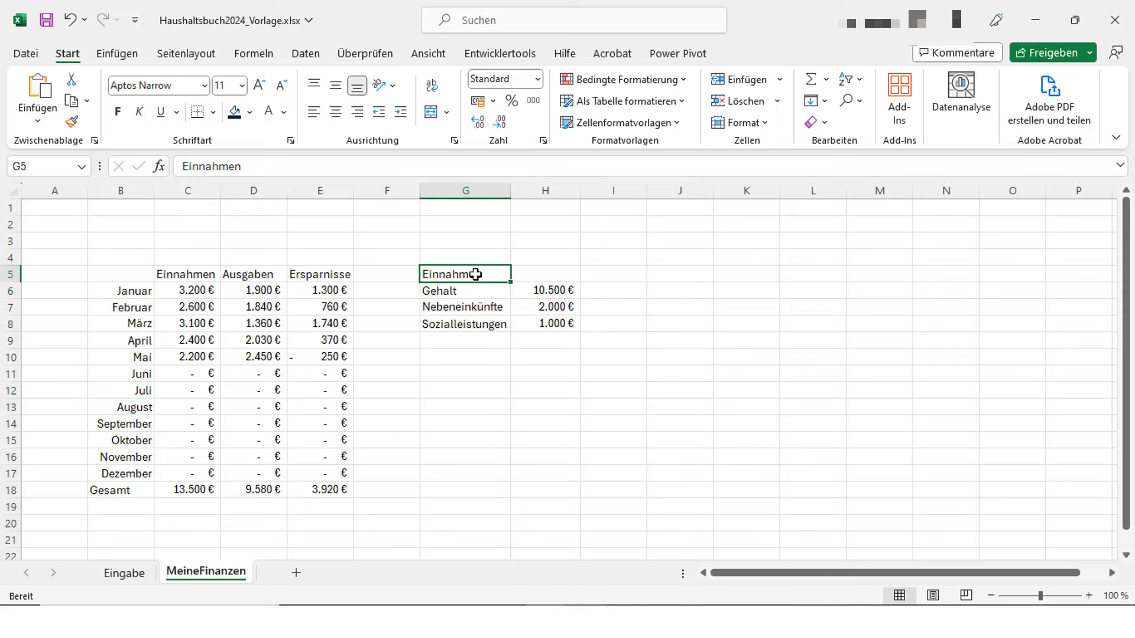
Enter the heading 'Ausgaben' in J5
left_click(689, 274)
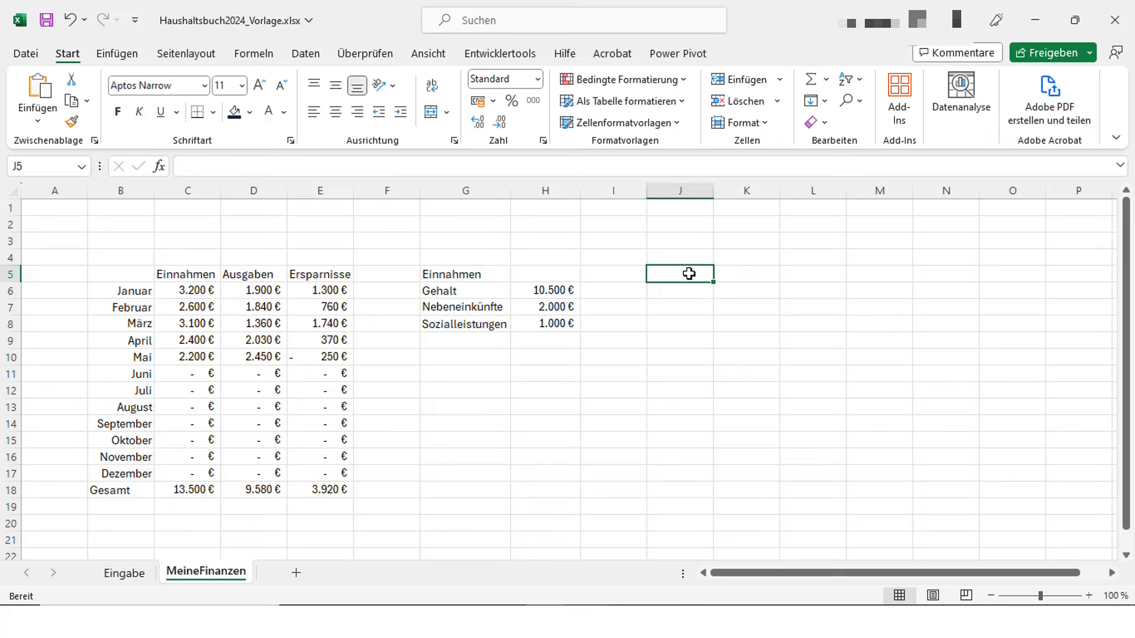
type("Ausgaben")
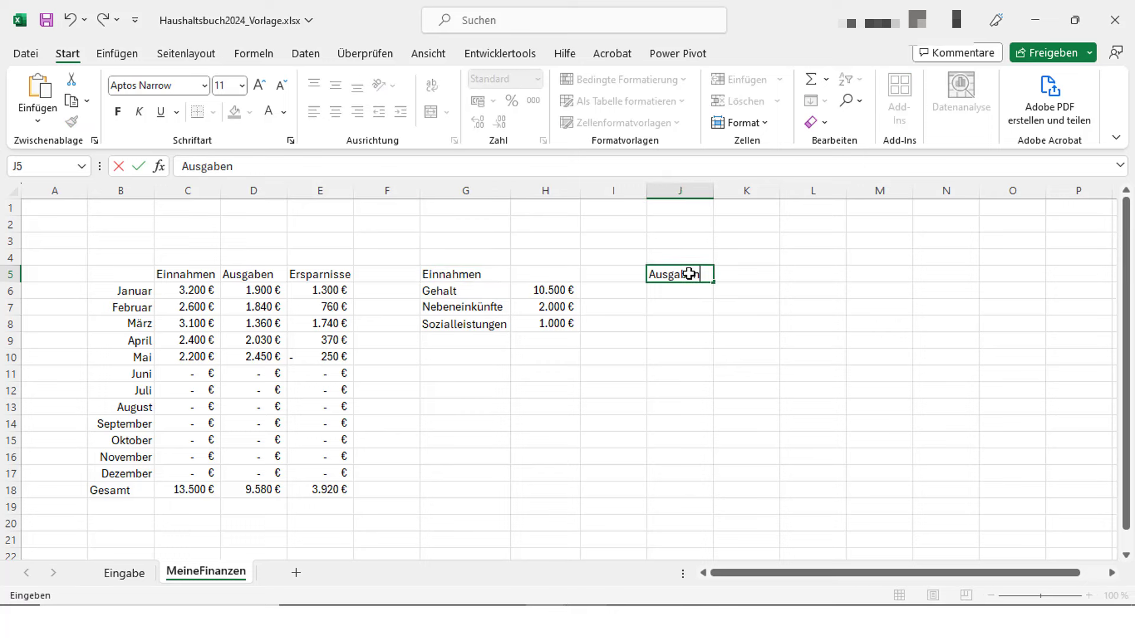
key("Return")
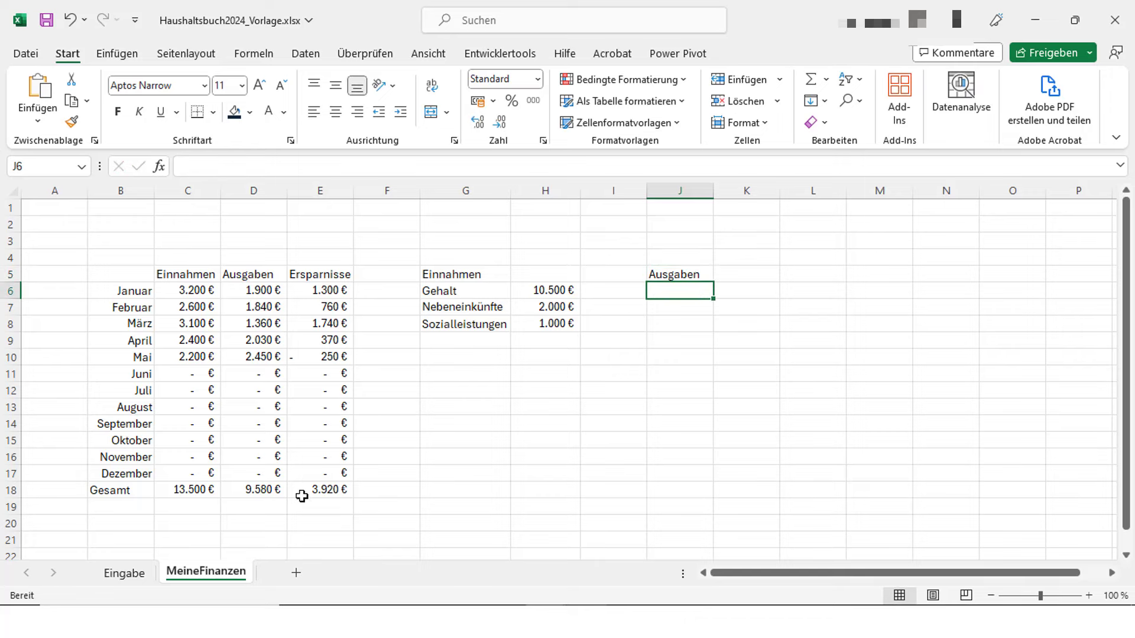
Paste the seven expense categories, Wohnkosten to Sonstige Ausgaben, from Eingabe as values into J6
left_click(124, 573)
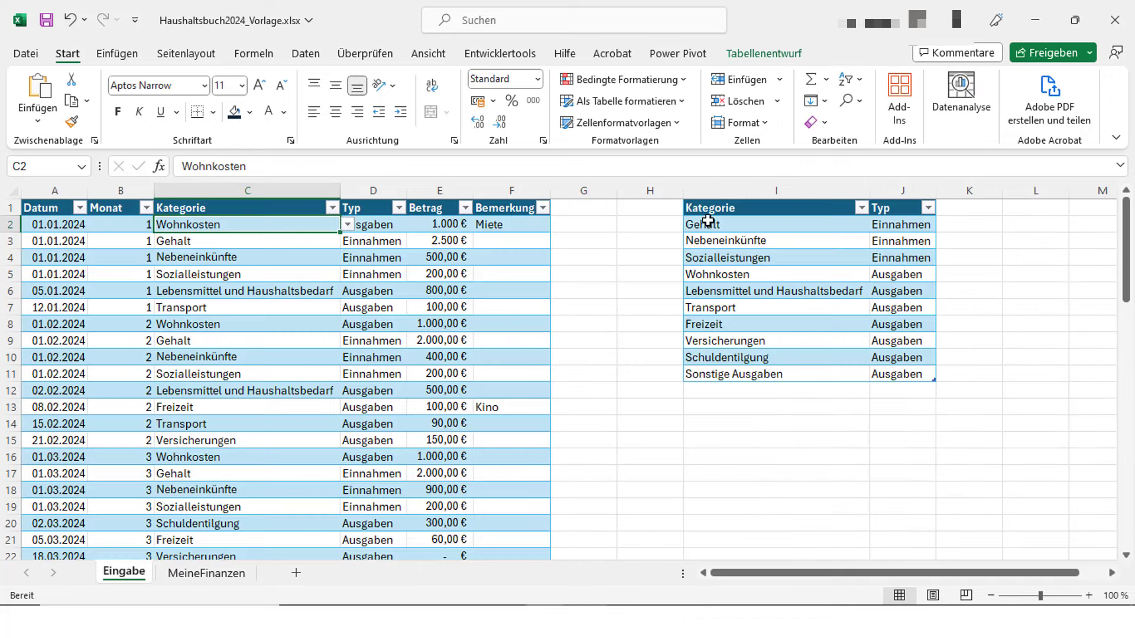
left_click_drag(721, 272, 725, 374)
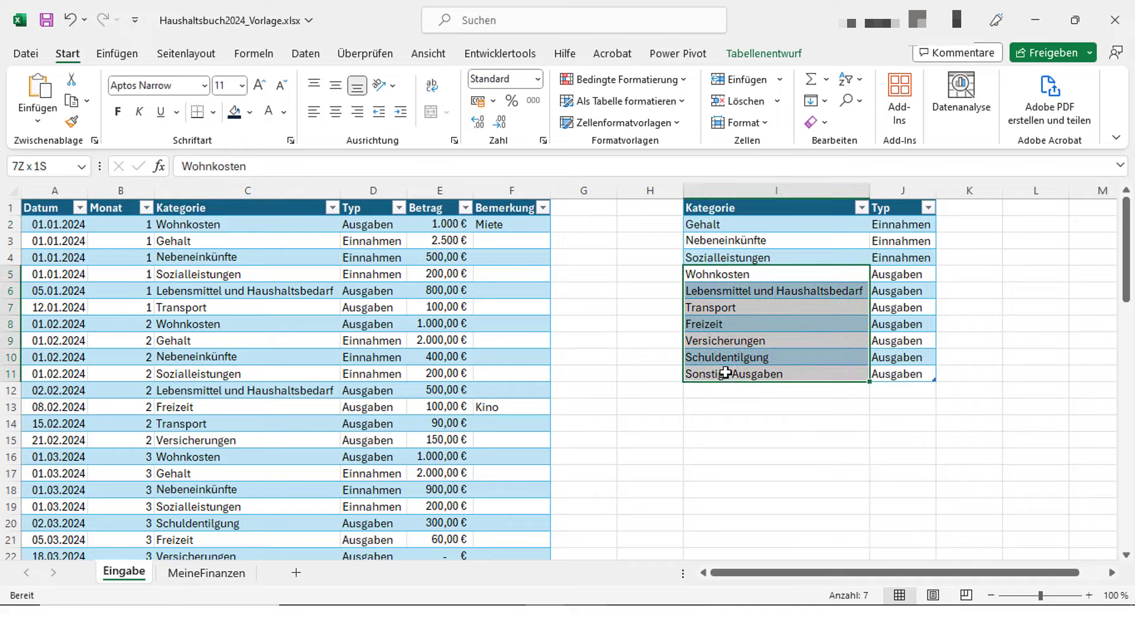
key("ctrl+c")
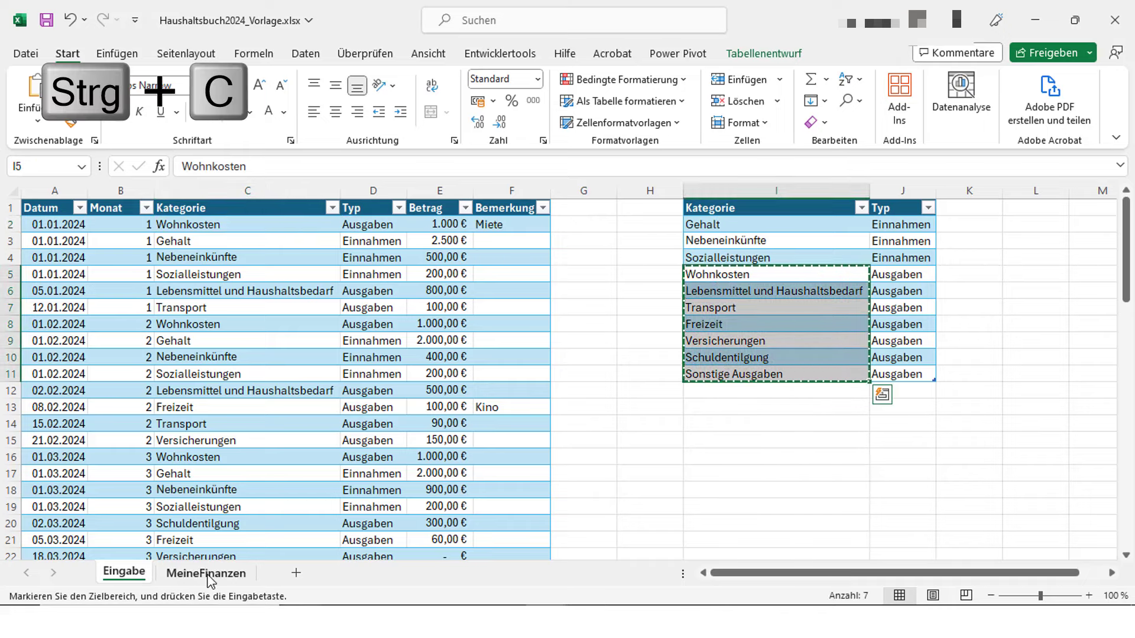
left_click(206, 572)
key("ctrl+v")
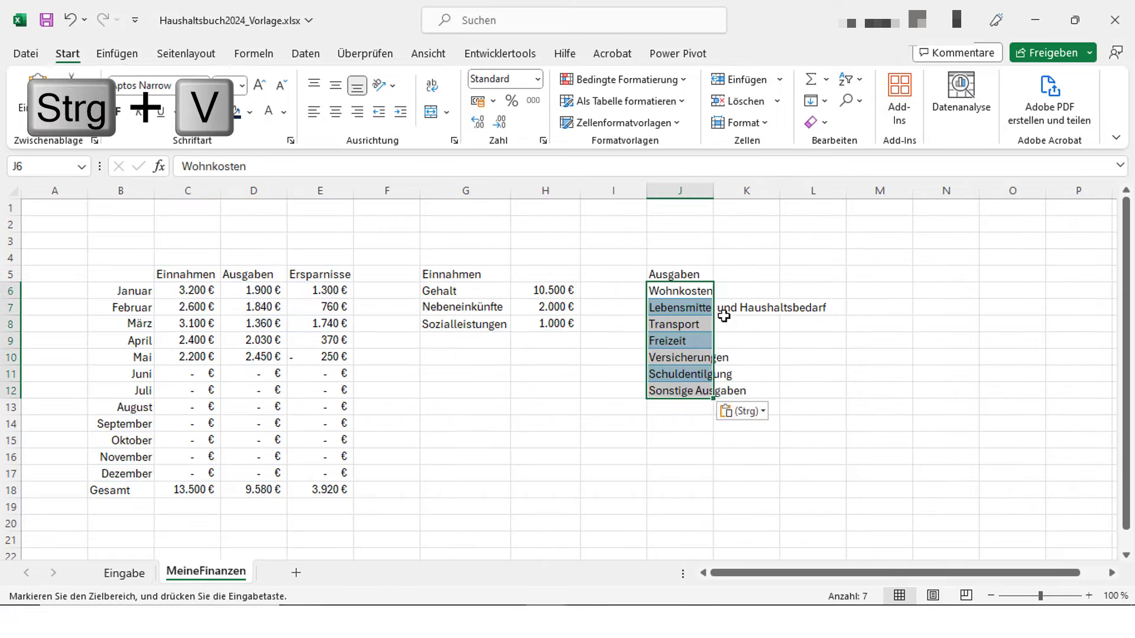
left_click(742, 417)
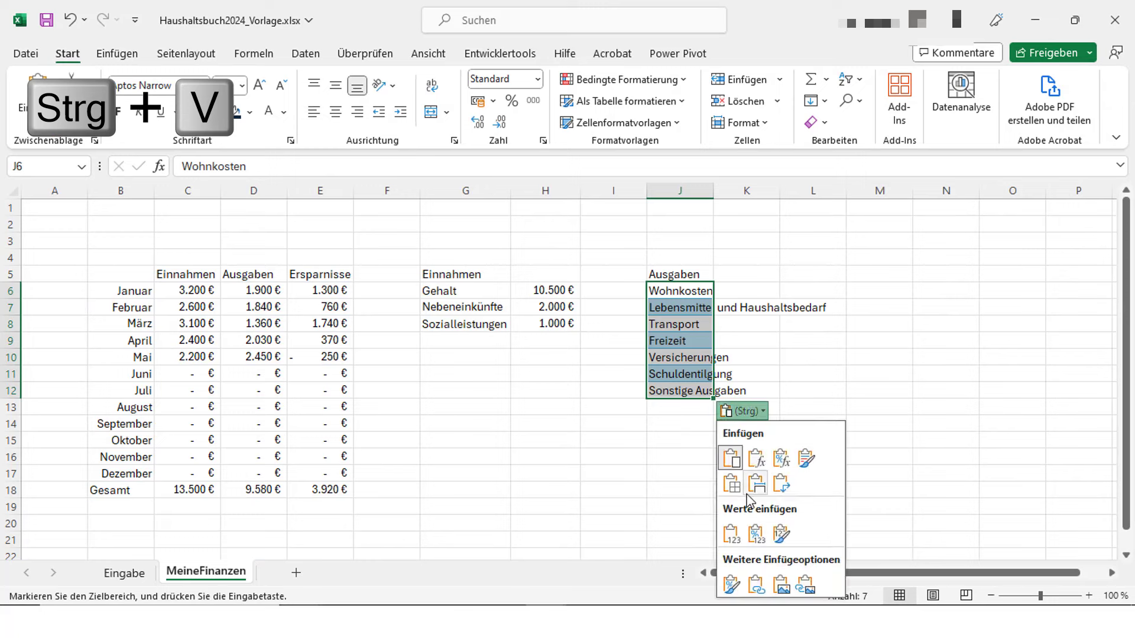
left_click(737, 542)
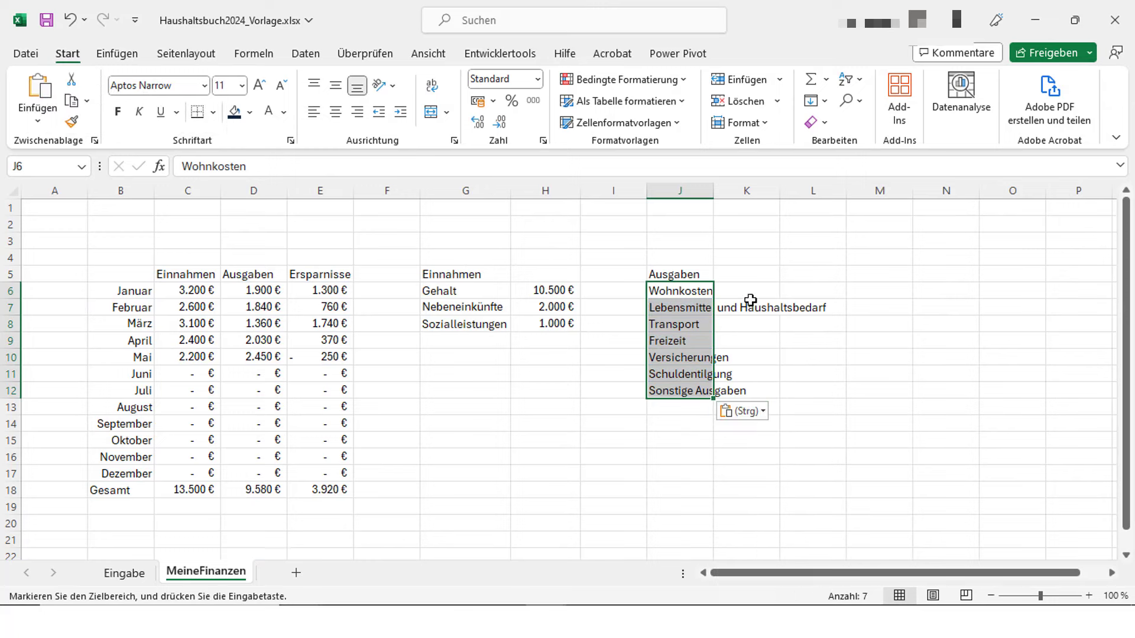
left_click(731, 236)
Auto-fit column J to its longest category name
left_click_drag(716, 190, 716, 191)
double_click(716, 190)
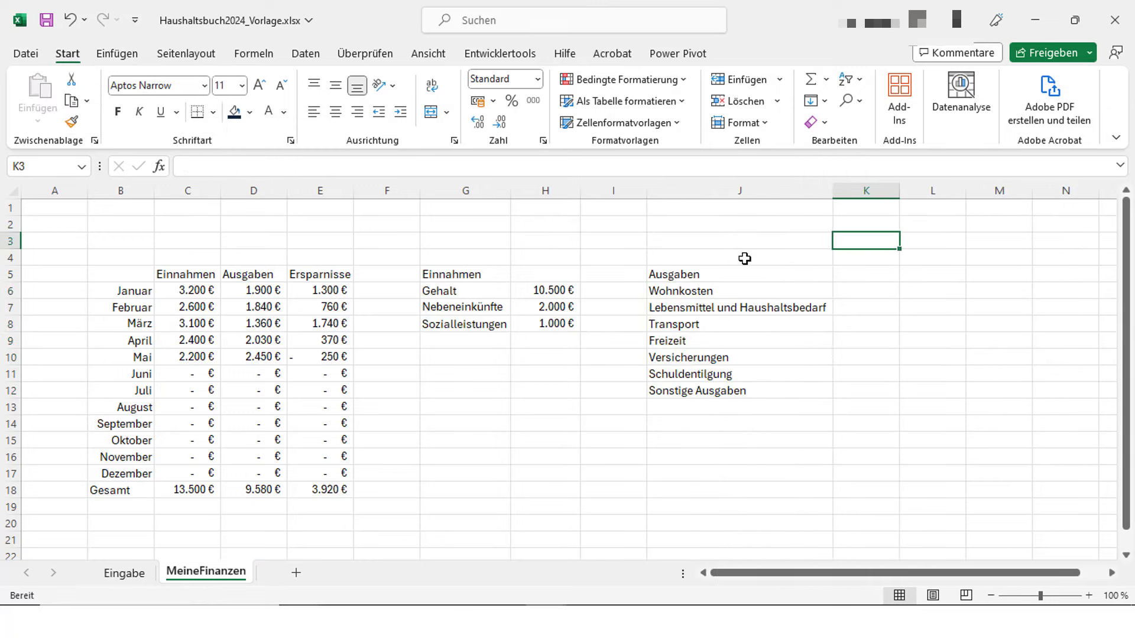
left_click(843, 272)
left_click(862, 293)
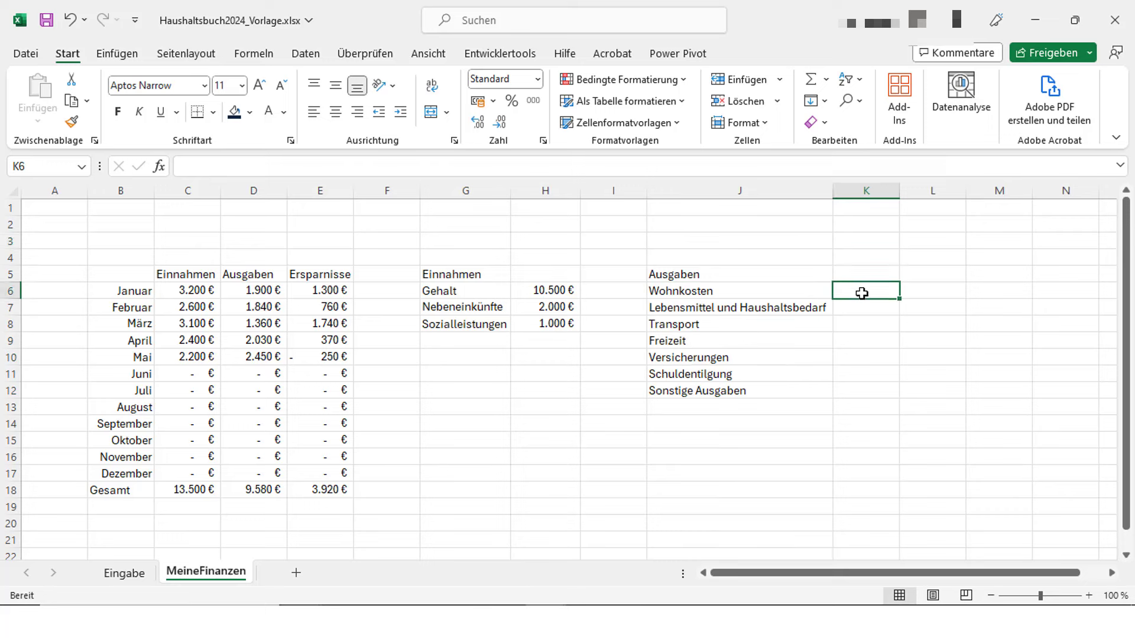
Enter =SUMMEWENN(Tabelle6[Kategorie];J6;Tabelle6[Betrag]) in K6 for the Wohnkosten total
type("=SUmme")
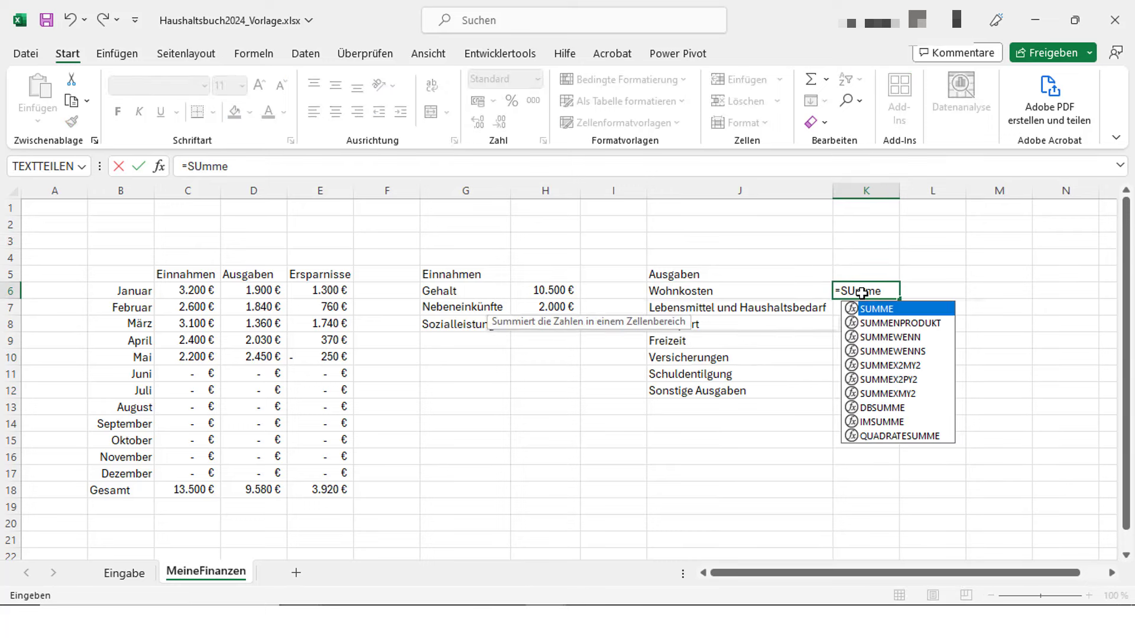
key("Down")
key("Down")
key("Tab")
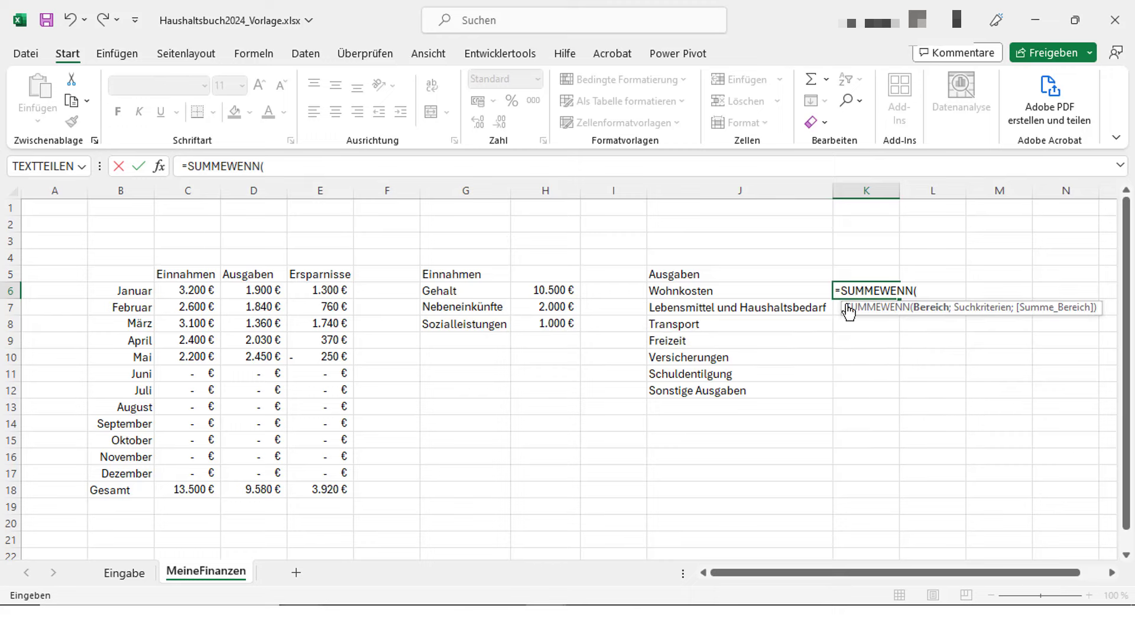
left_click(123, 576)
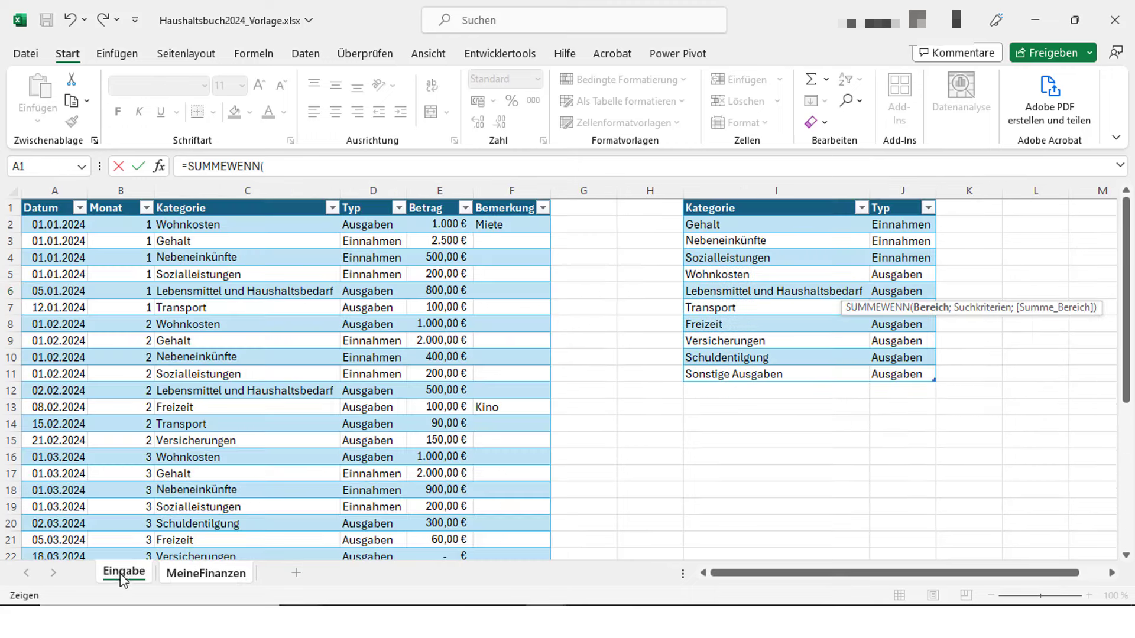
left_click(199, 197)
type(";")
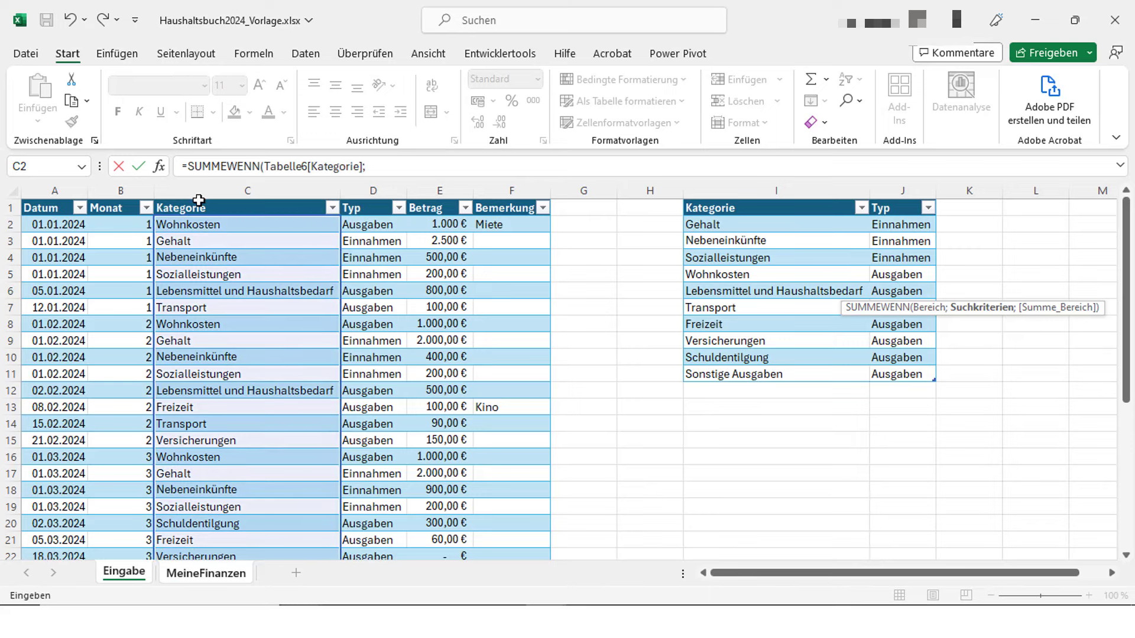
left_click(201, 576)
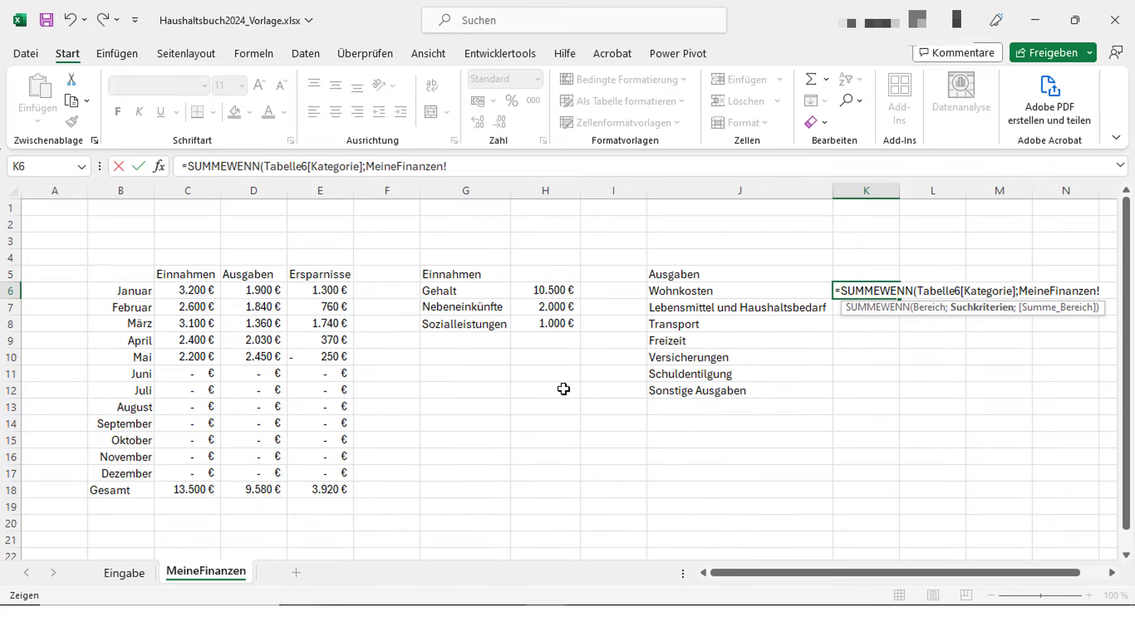
left_click(666, 292)
type(";")
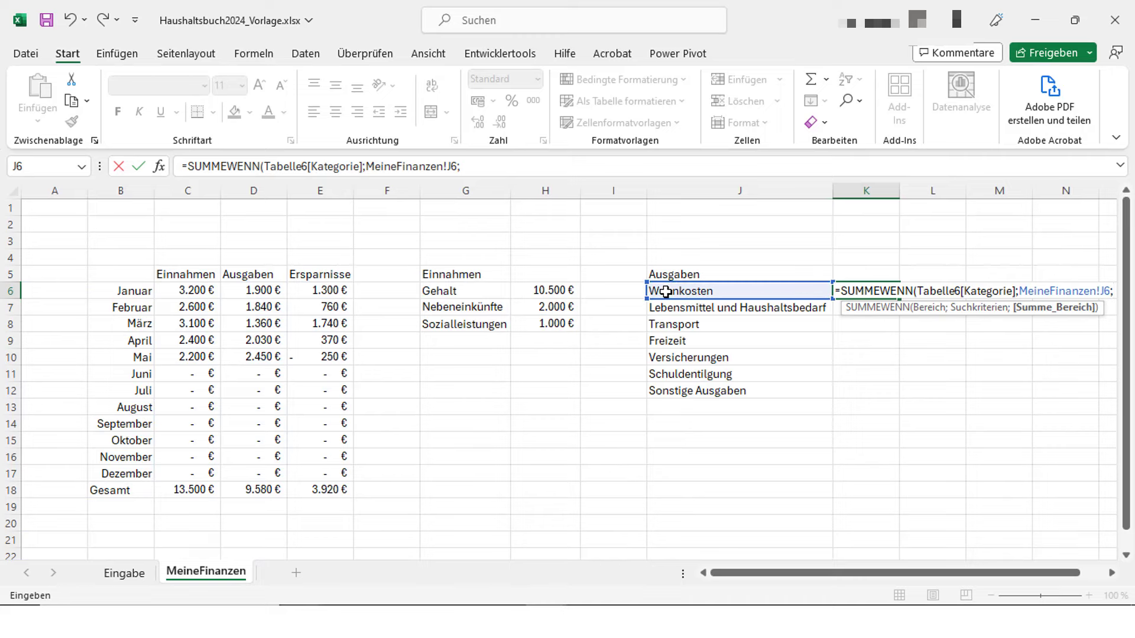
left_click(134, 573)
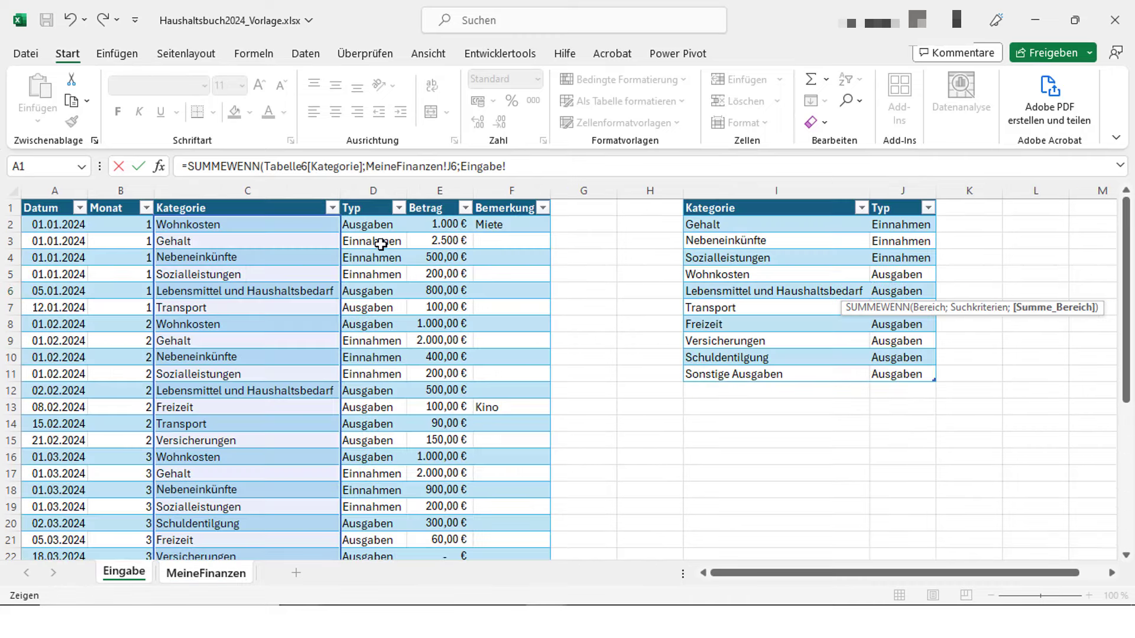
left_click(427, 205)
type(")")
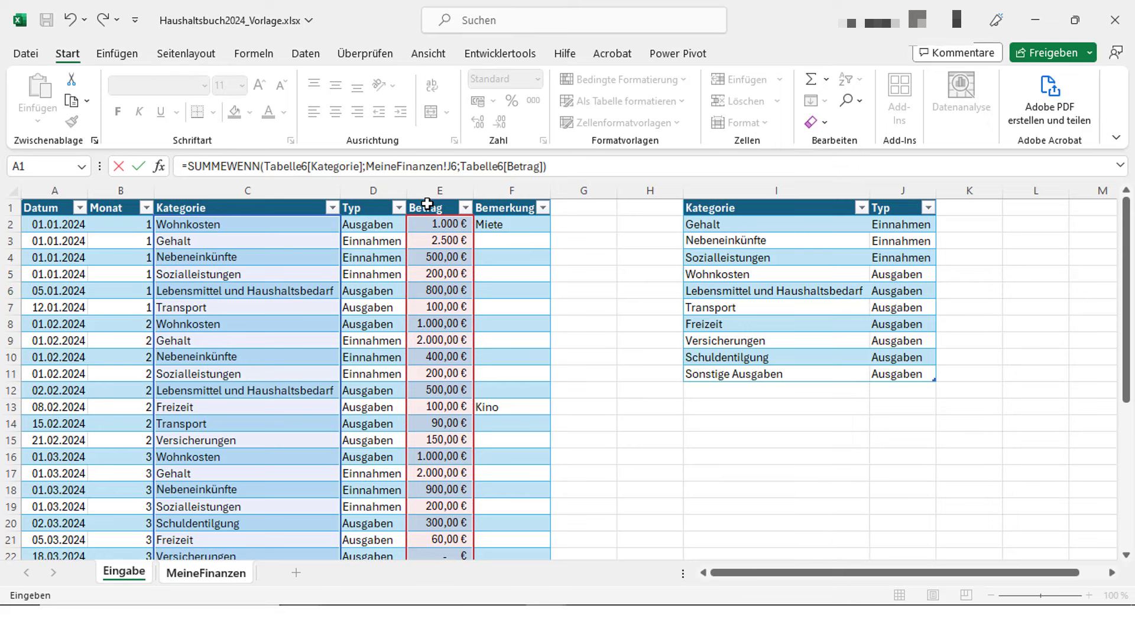
key("Return")
Fill the totals down to K12 and format them as accounting euros with no decimals
left_click(857, 291)
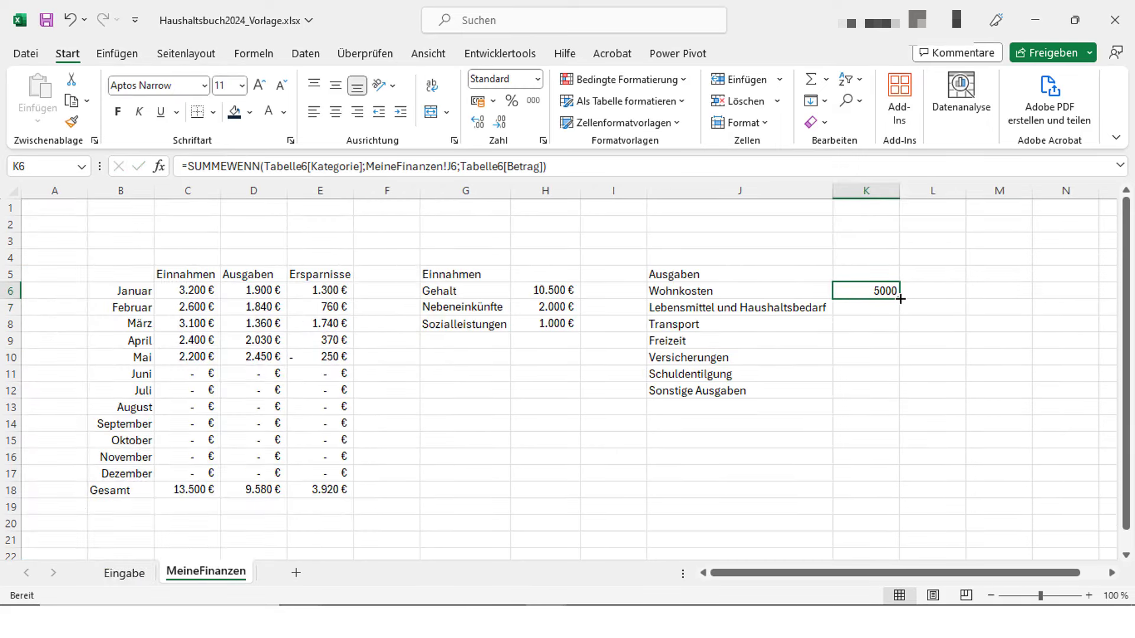
left_click_drag(900, 299, 893, 400)
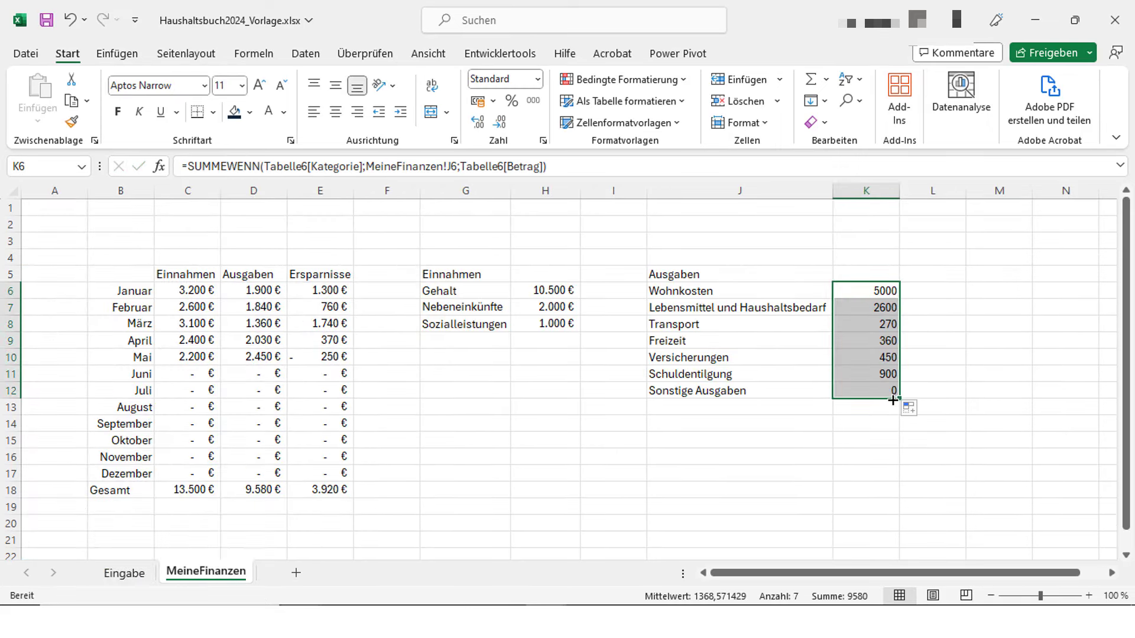
left_click(478, 100)
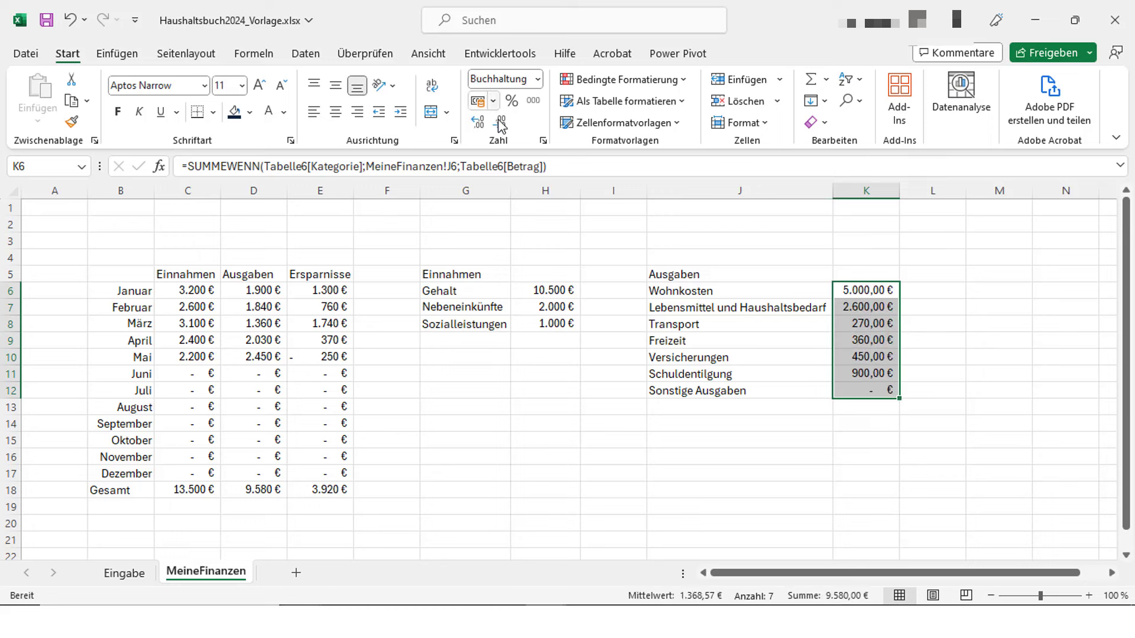
left_click(499, 122)
left_click(500, 124)
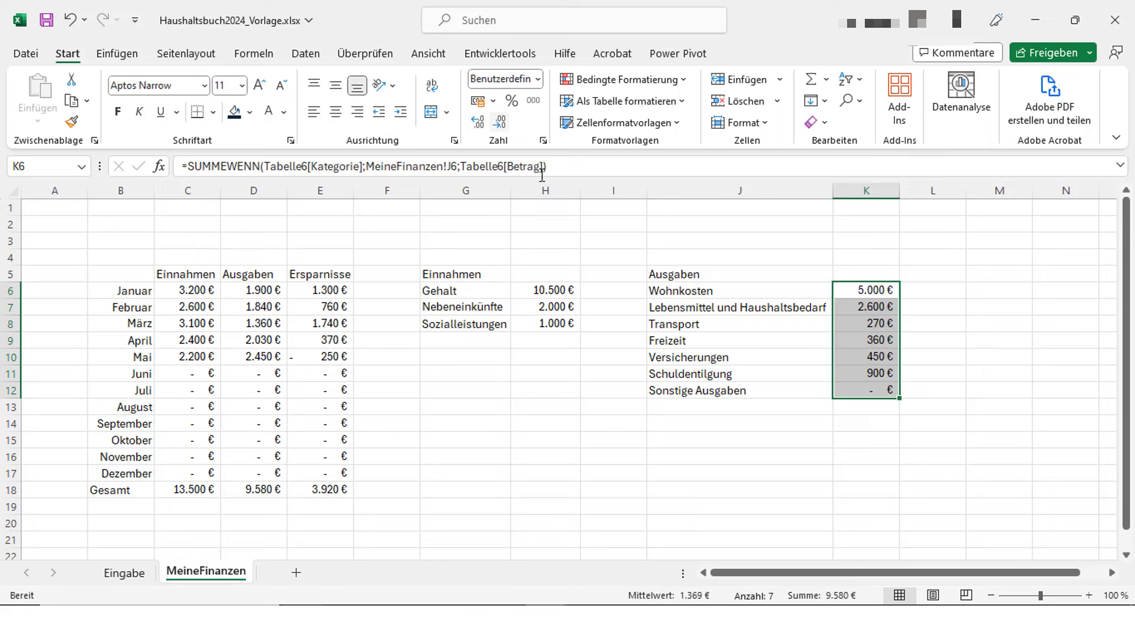
left_click(711, 410)
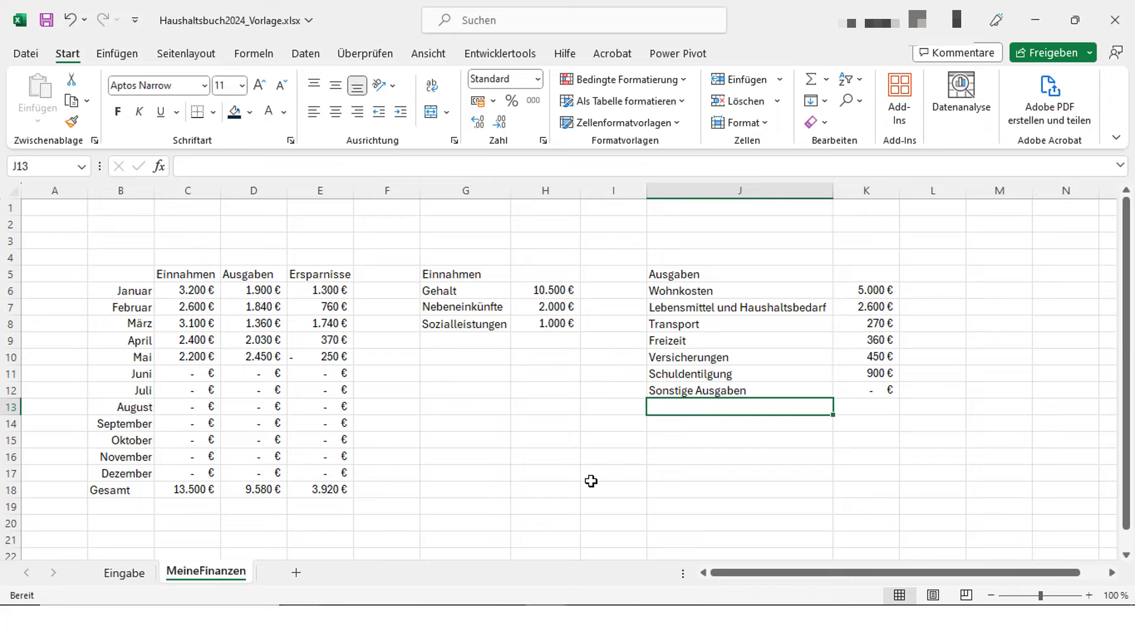
Add test rows 'Test' (Einnahmen) and 'TestAus' (Ausgaben) to the Eingabe category table
left_click(117, 577)
left_click(747, 392)
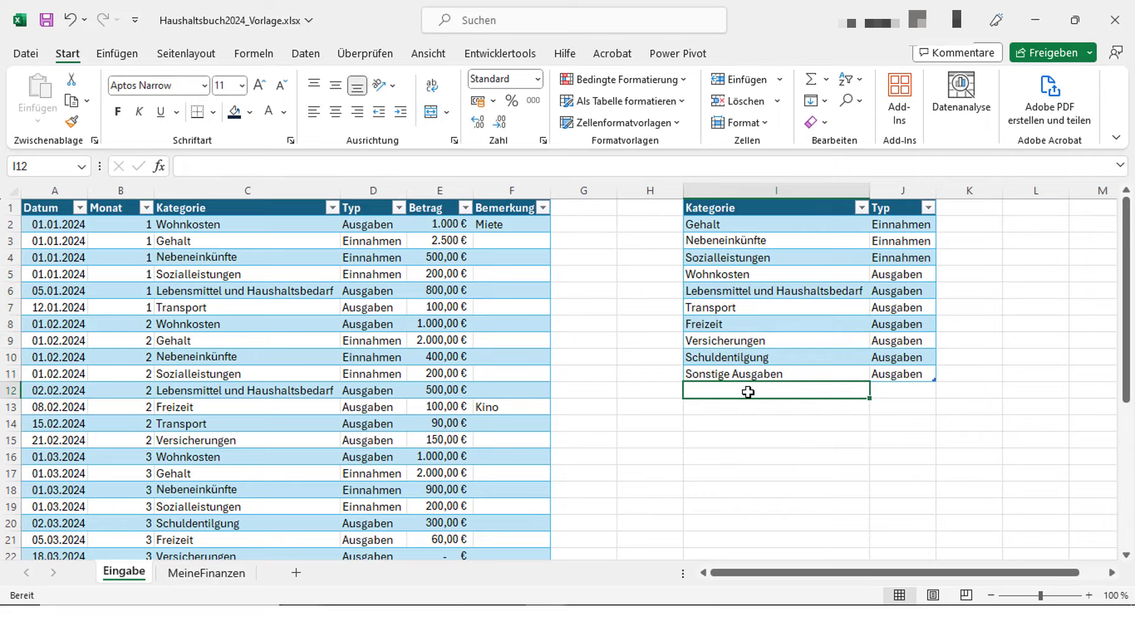
type("Test")
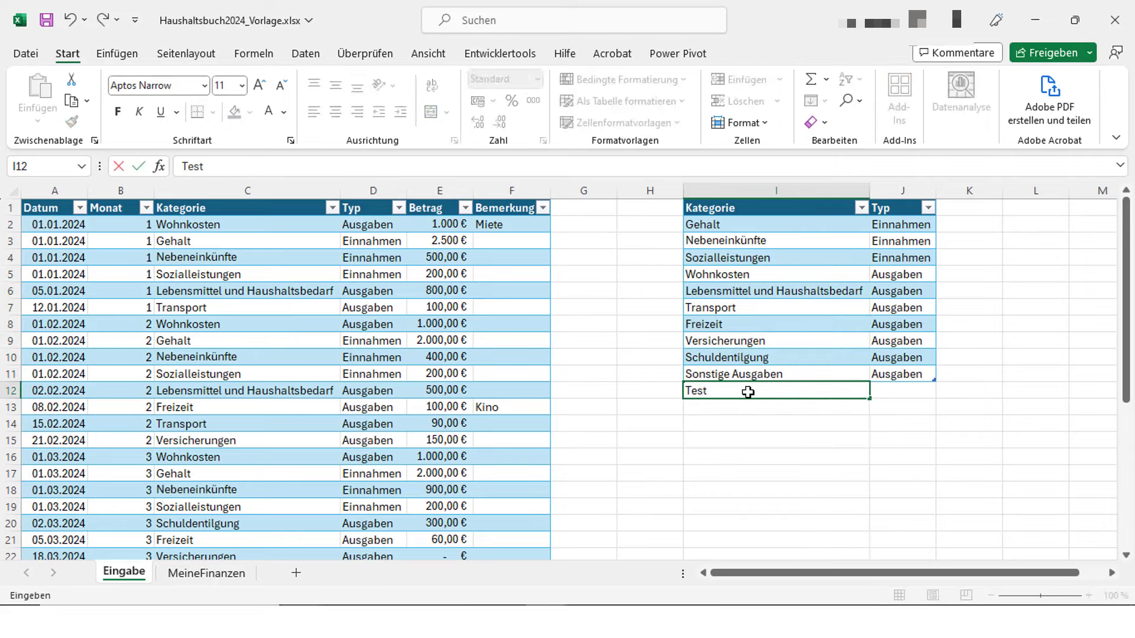
key("Tab")
type("Einna")
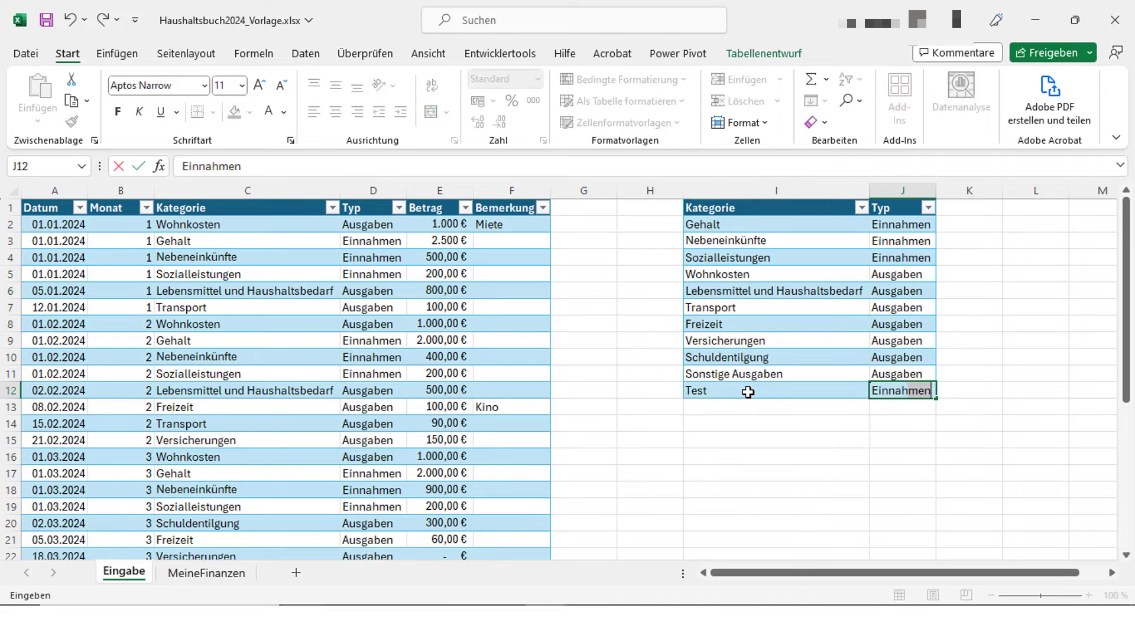
key("Return")
type("Test")
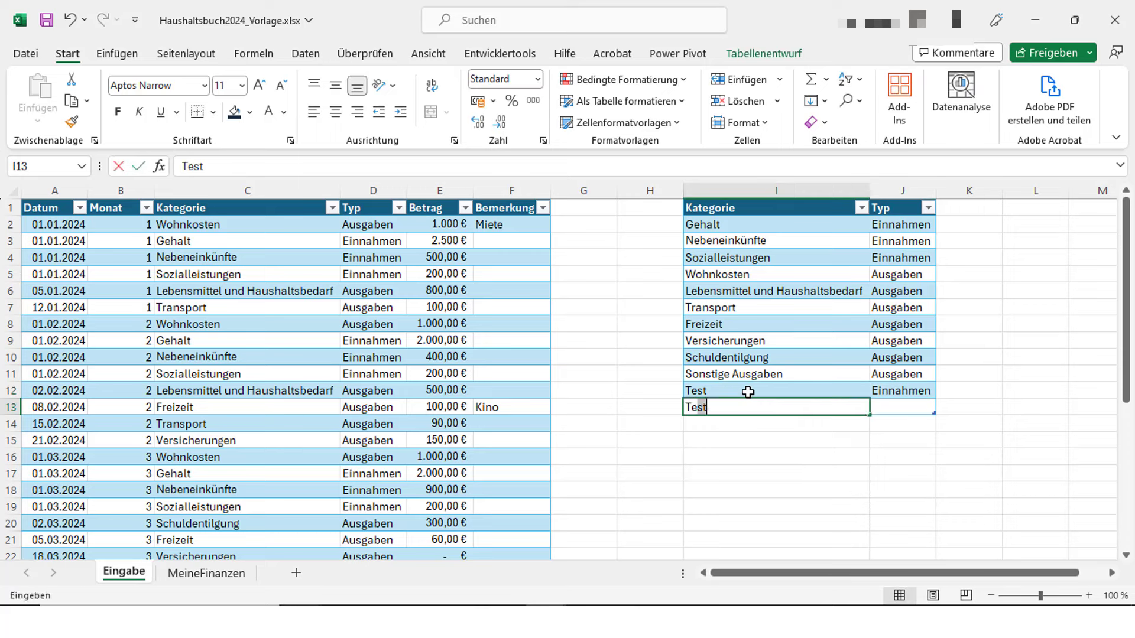
type("Aus")
key("Tab")
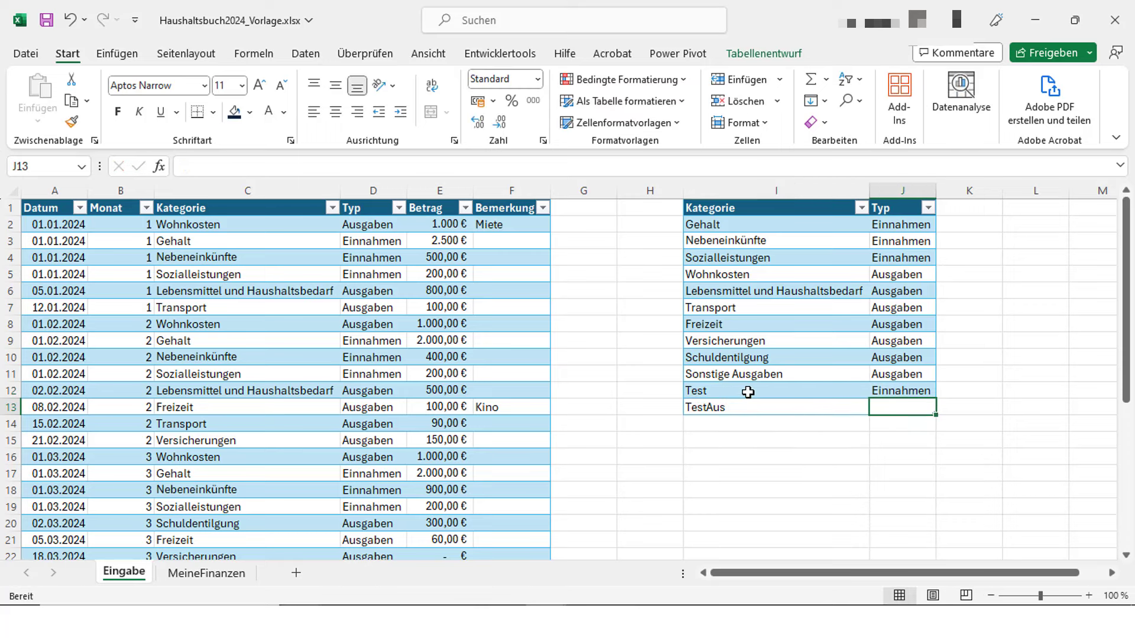
type("Ausgaben")
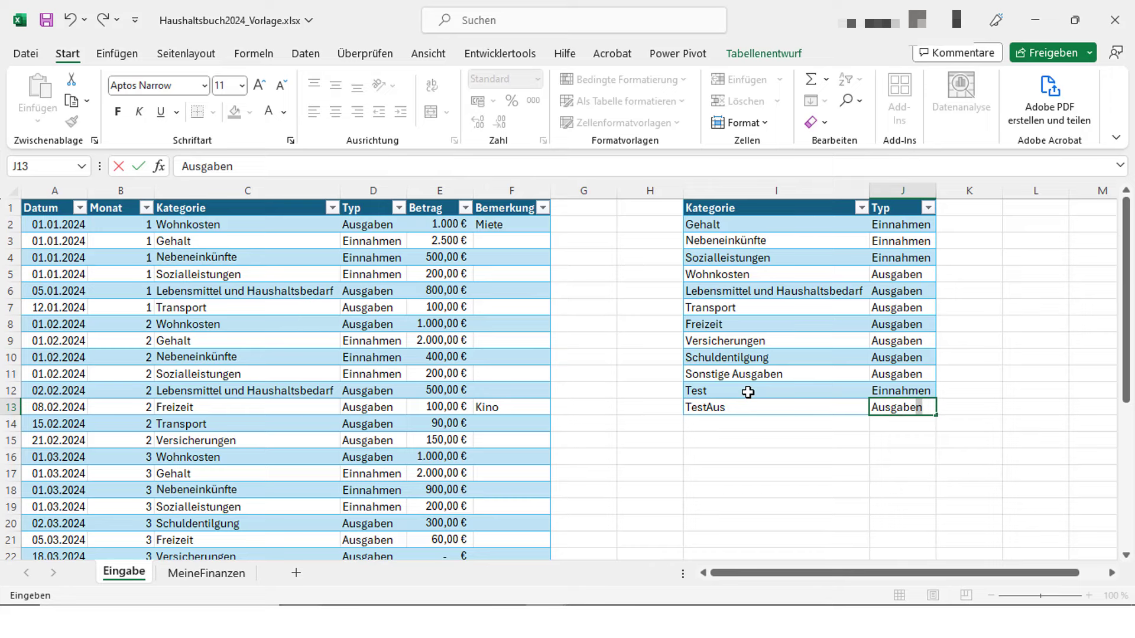
key("Return")
Check that 'Test' now shows up in the Einnahmen list on MeineFinanzen
left_click(229, 574)
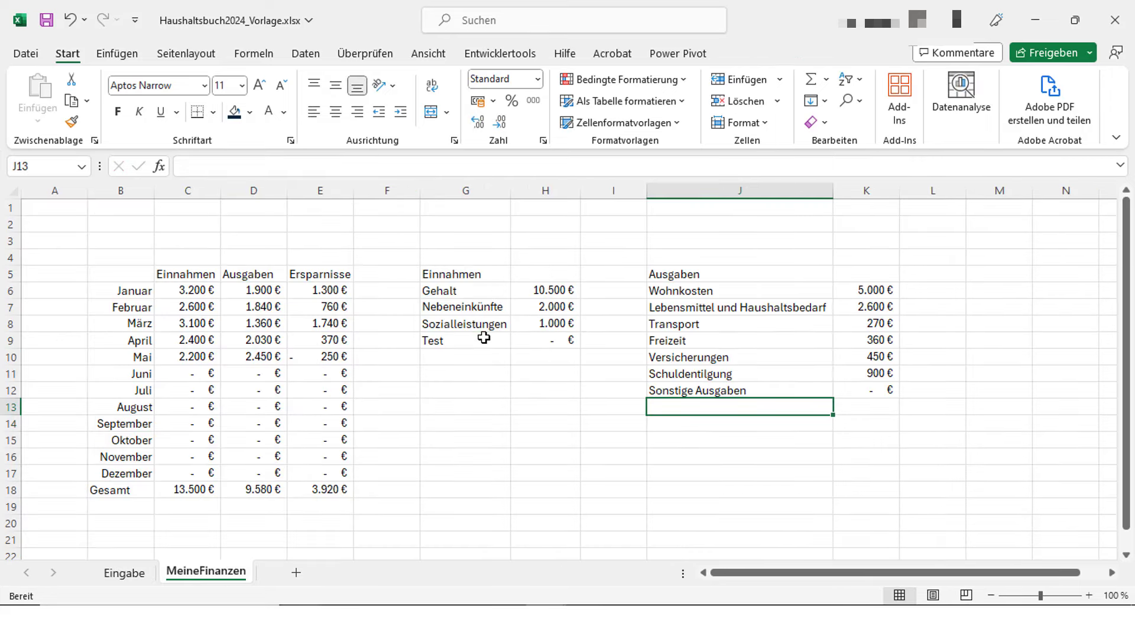
left_click(483, 338)
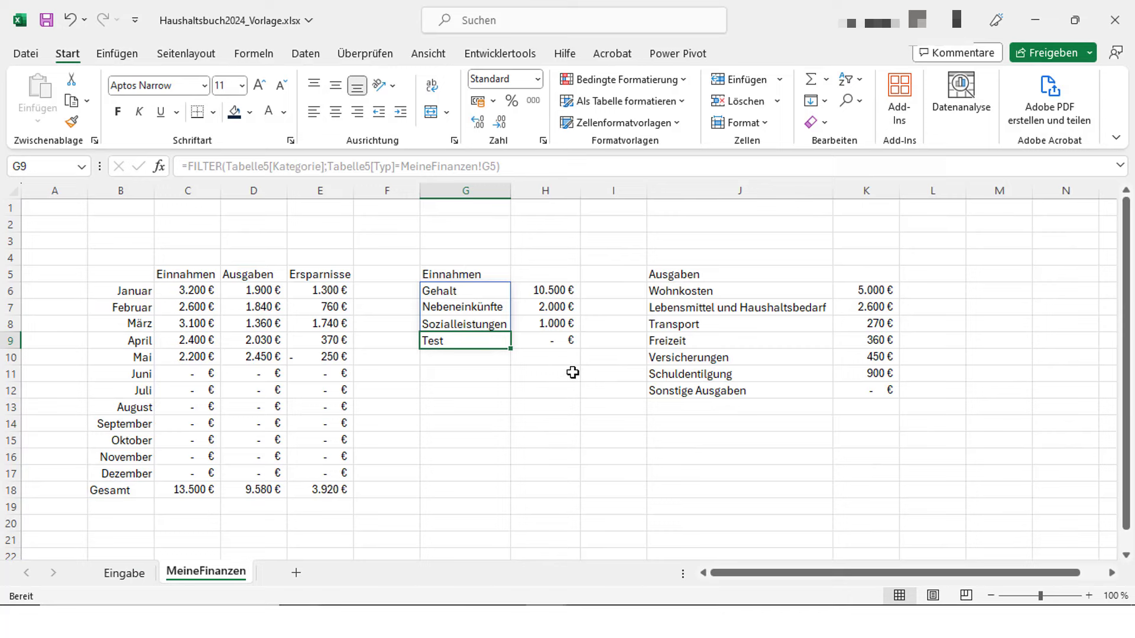
left_click(661, 405)
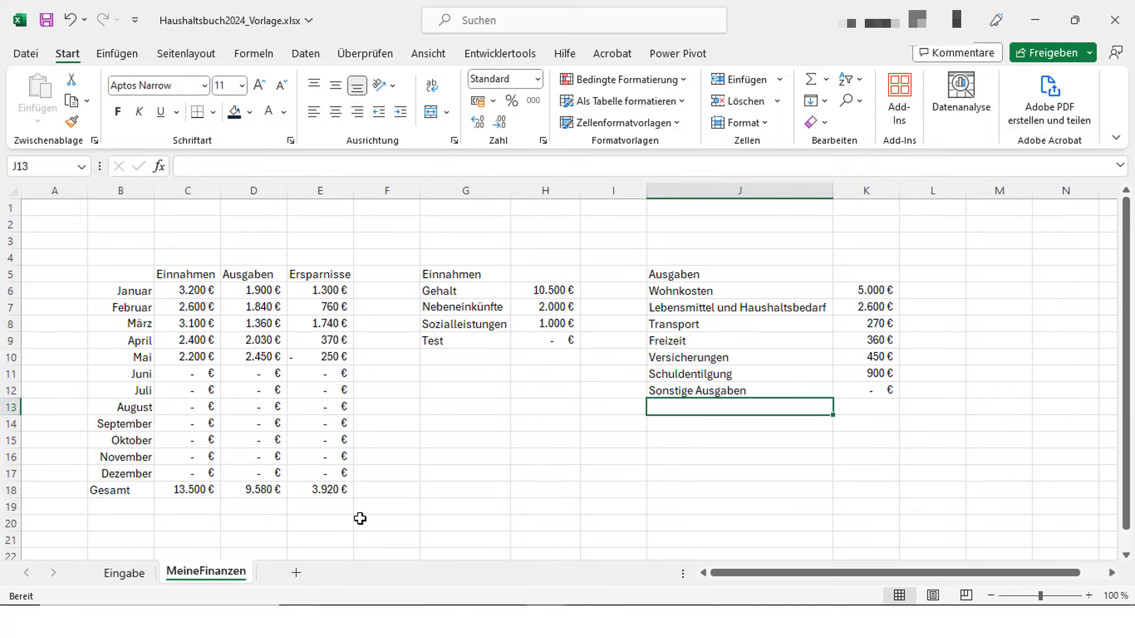
Shrink the category table back to row 11 and delete the Test and TestAus entries
left_click(146, 573)
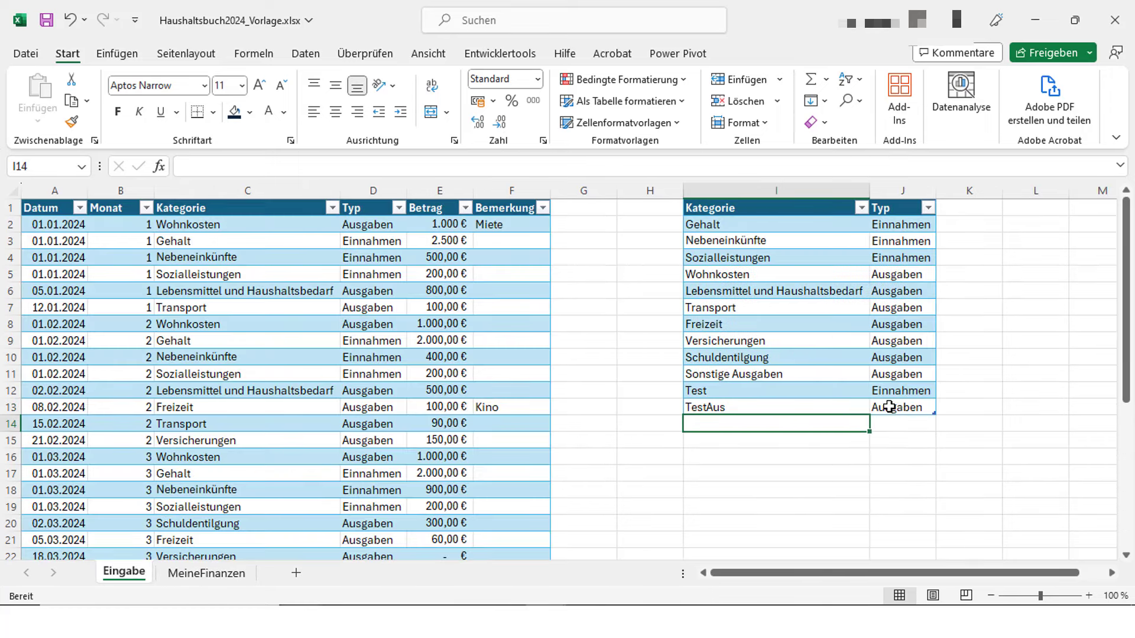
left_click_drag(934, 400, 933, 381)
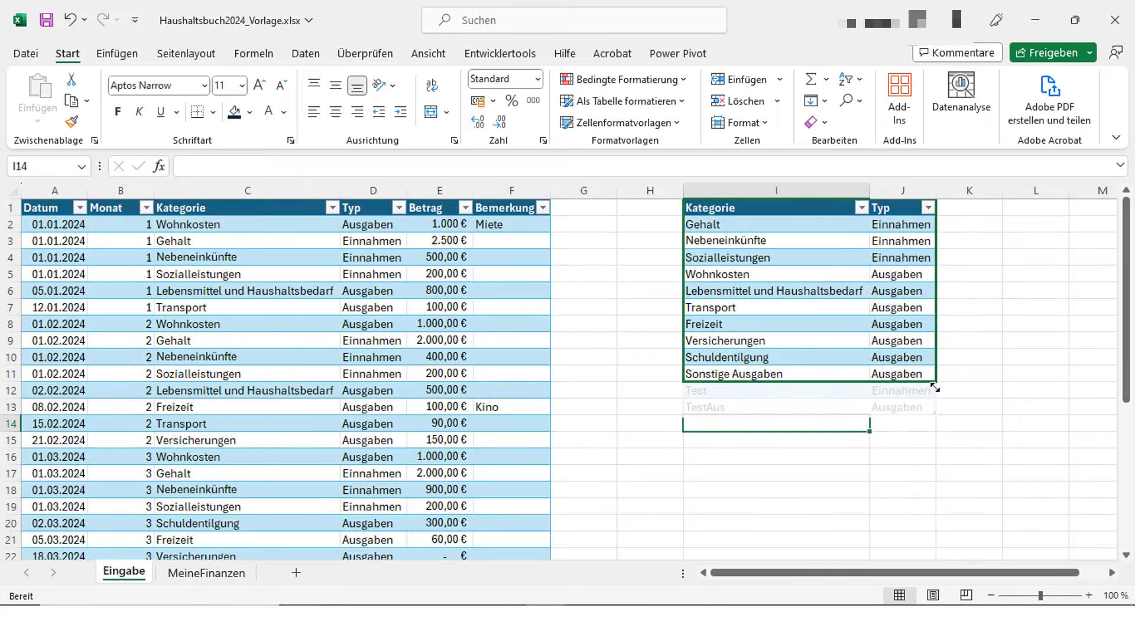
left_click_drag(792, 389, 878, 407)
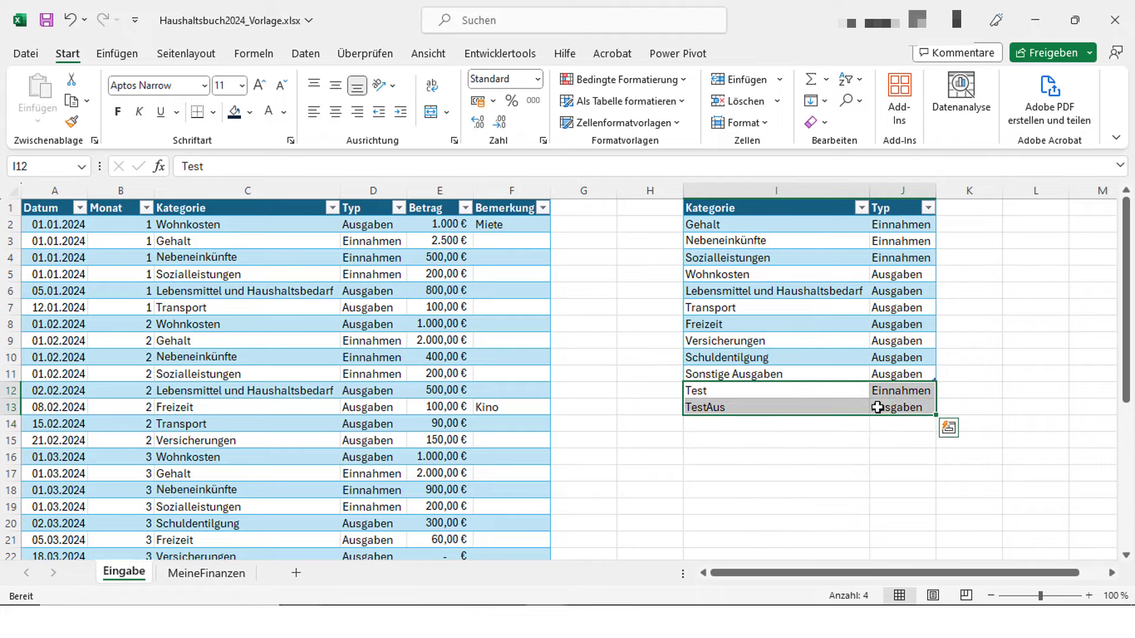
key("Delete")
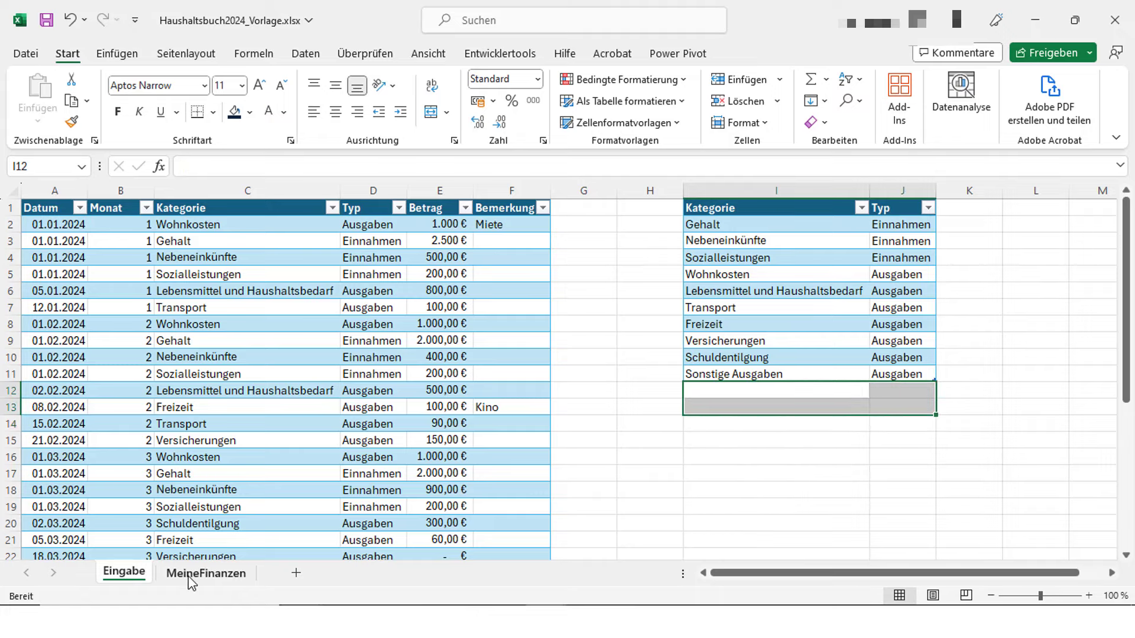
left_click(188, 574)
left_click(509, 360)
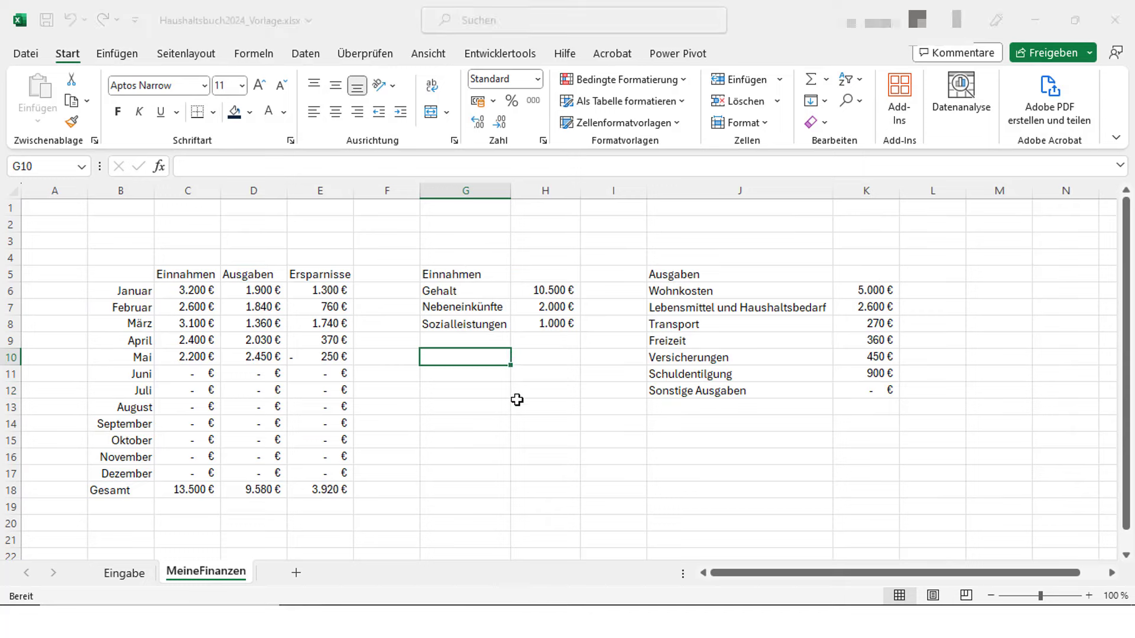
Merge and centre the Einnahmen (G5:H5) and Ausgaben (J5:K5) headings, filled green and dark red
left_click_drag(482, 275, 544, 273)
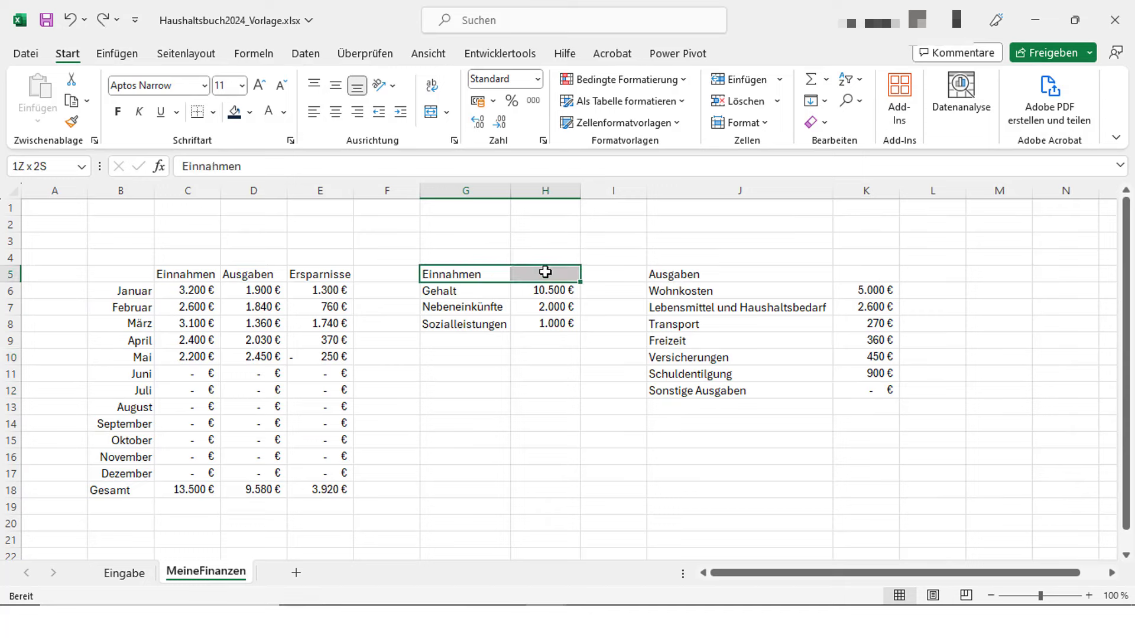
left_click(431, 114)
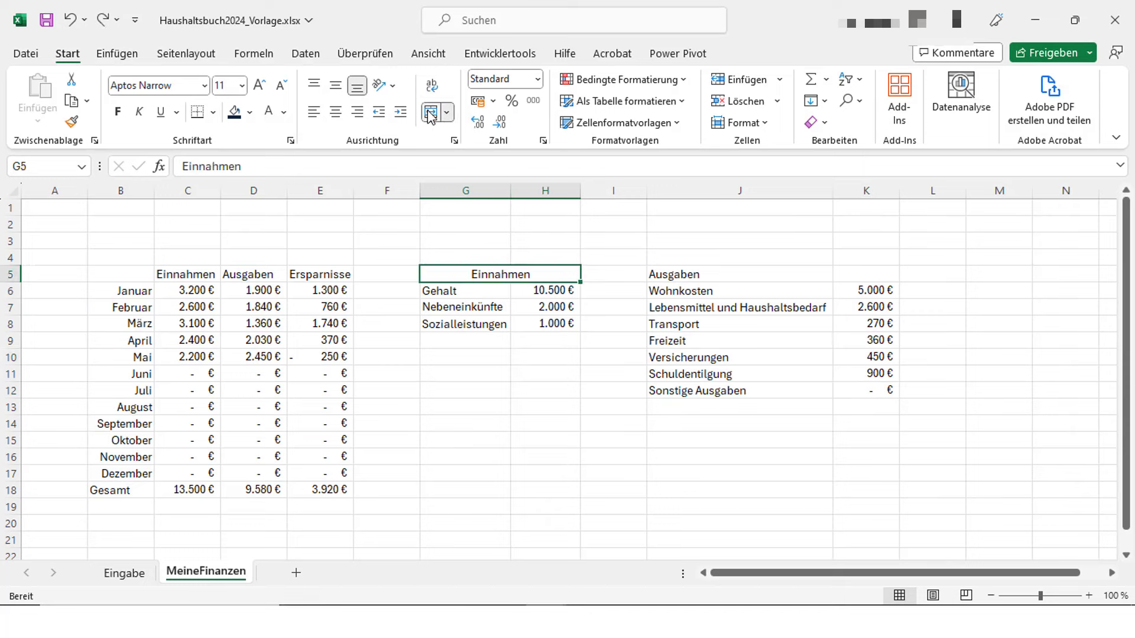
left_click(251, 112)
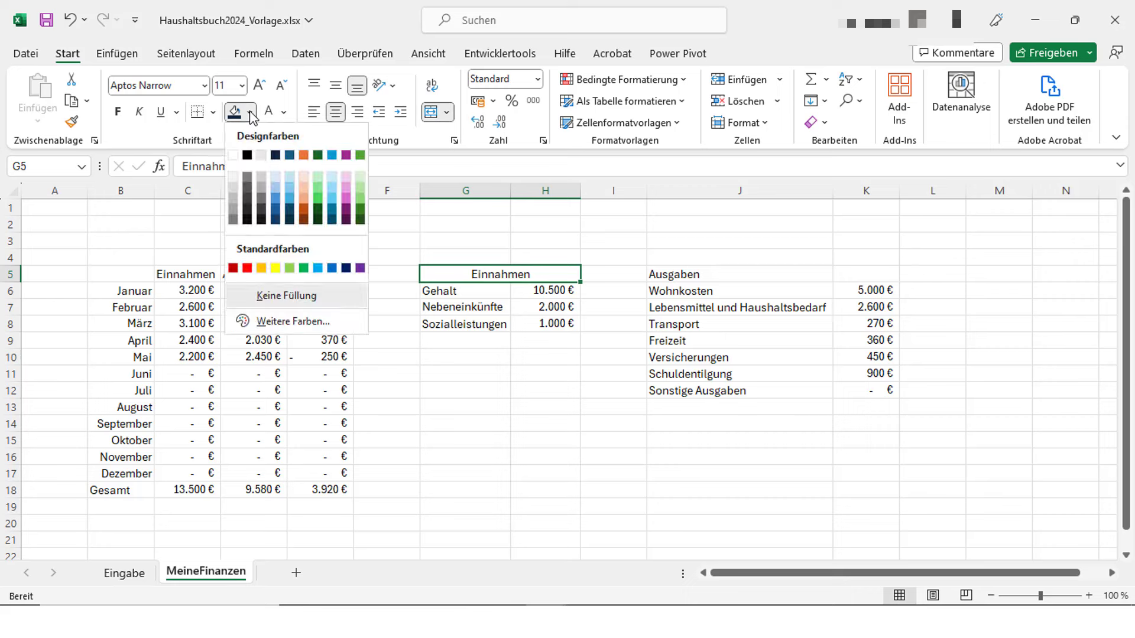
left_click(318, 201)
left_click_drag(714, 273, 858, 274)
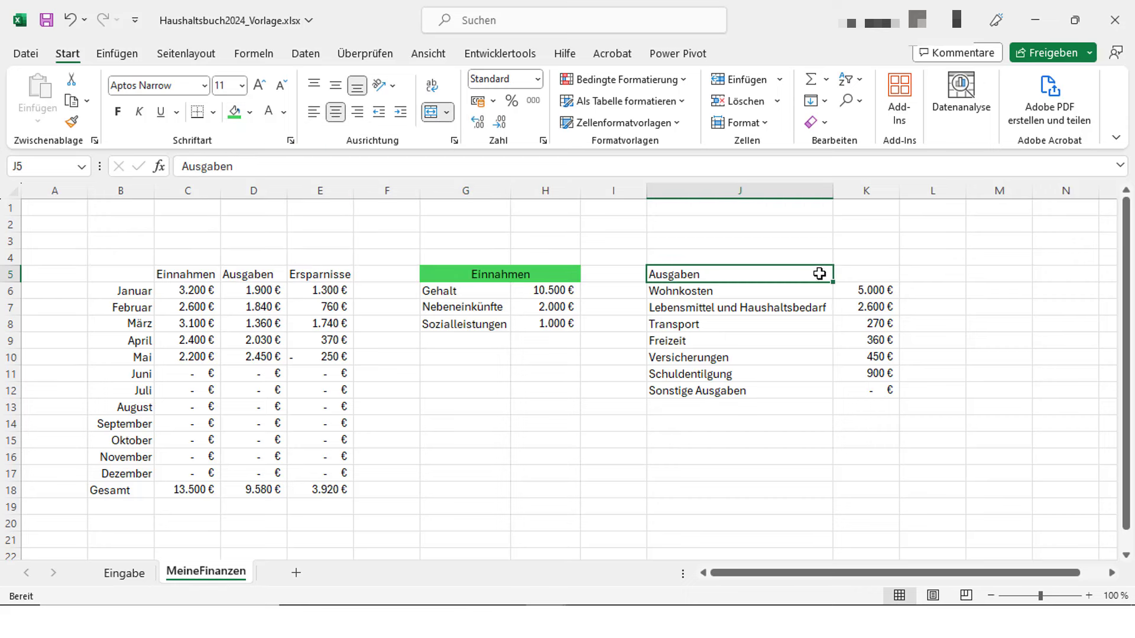
left_click(430, 114)
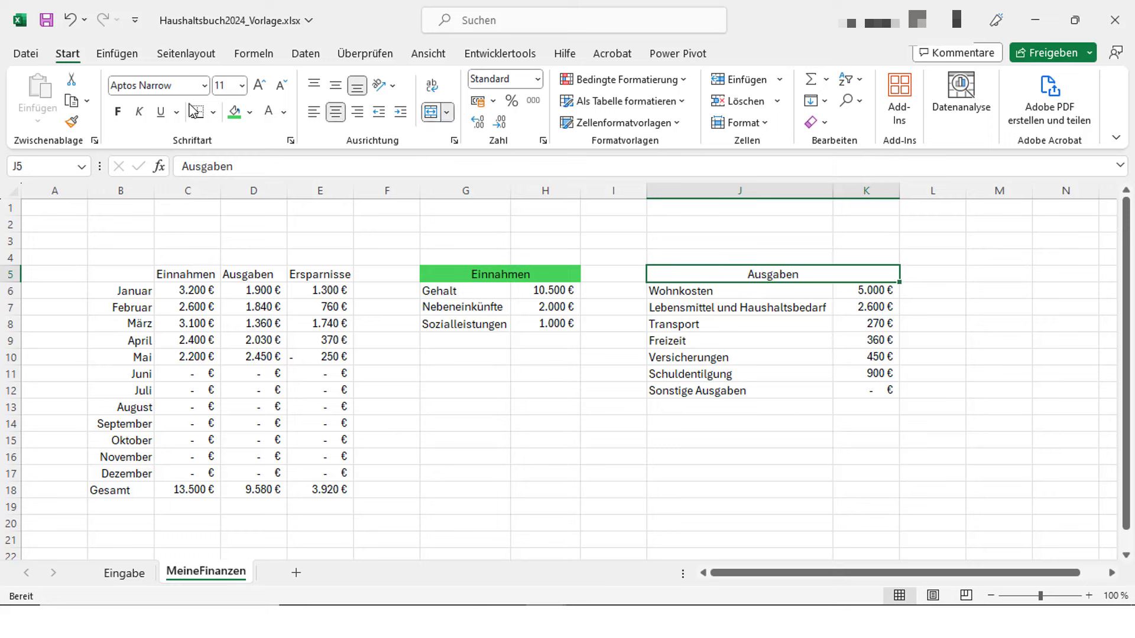
left_click(251, 112)
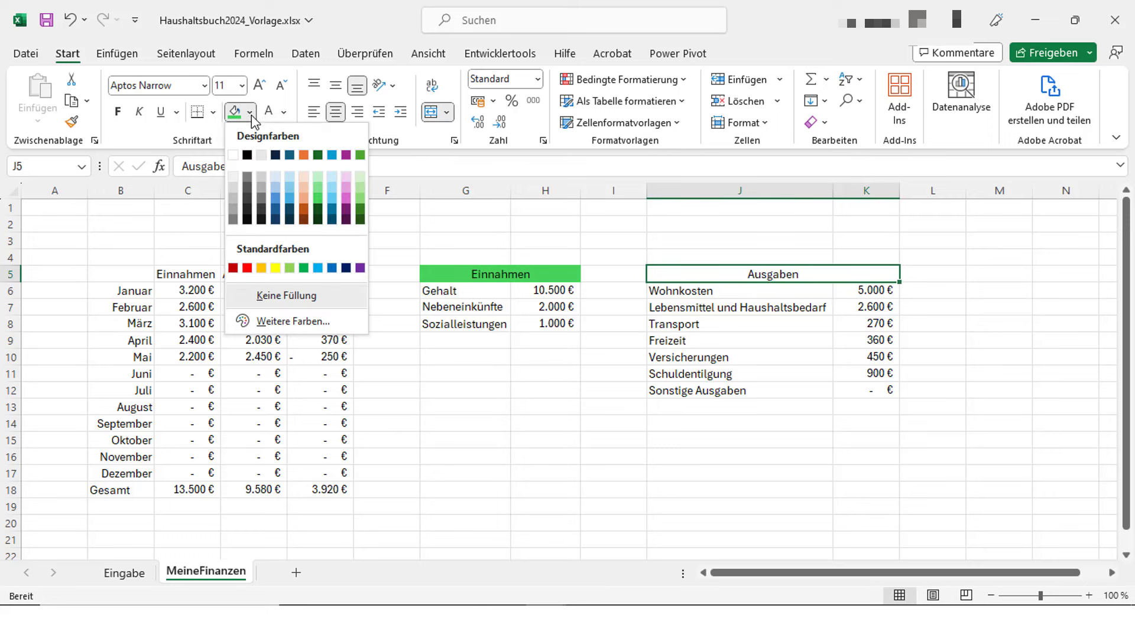
left_click(232, 268)
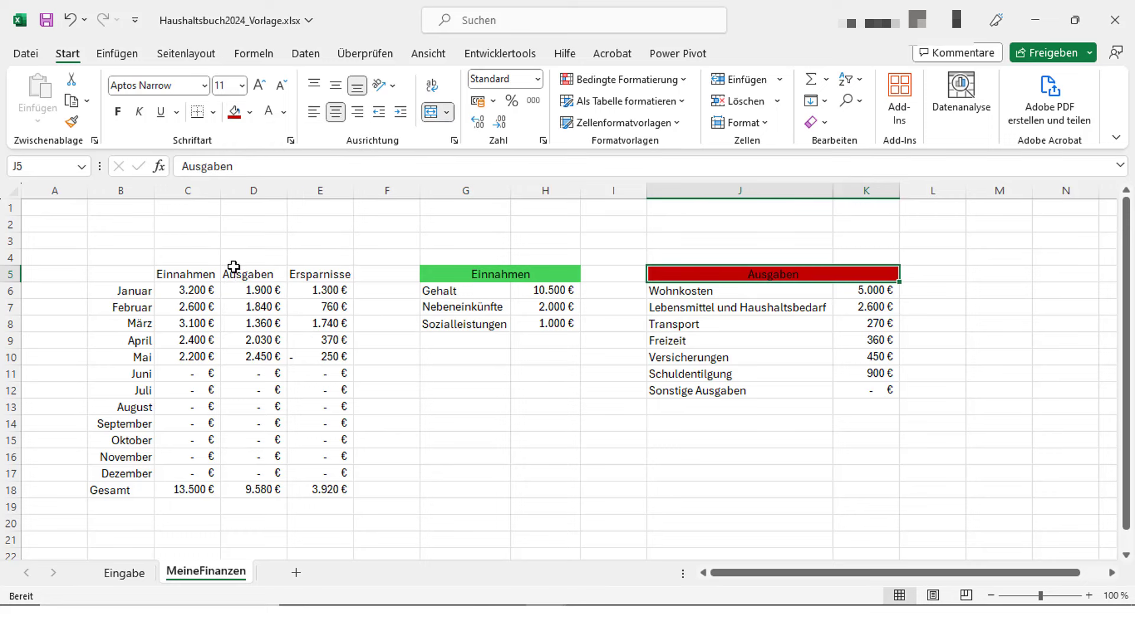
Fill the monthly headers C5:E5 dark blue and centre their text
left_click_drag(196, 272, 299, 273)
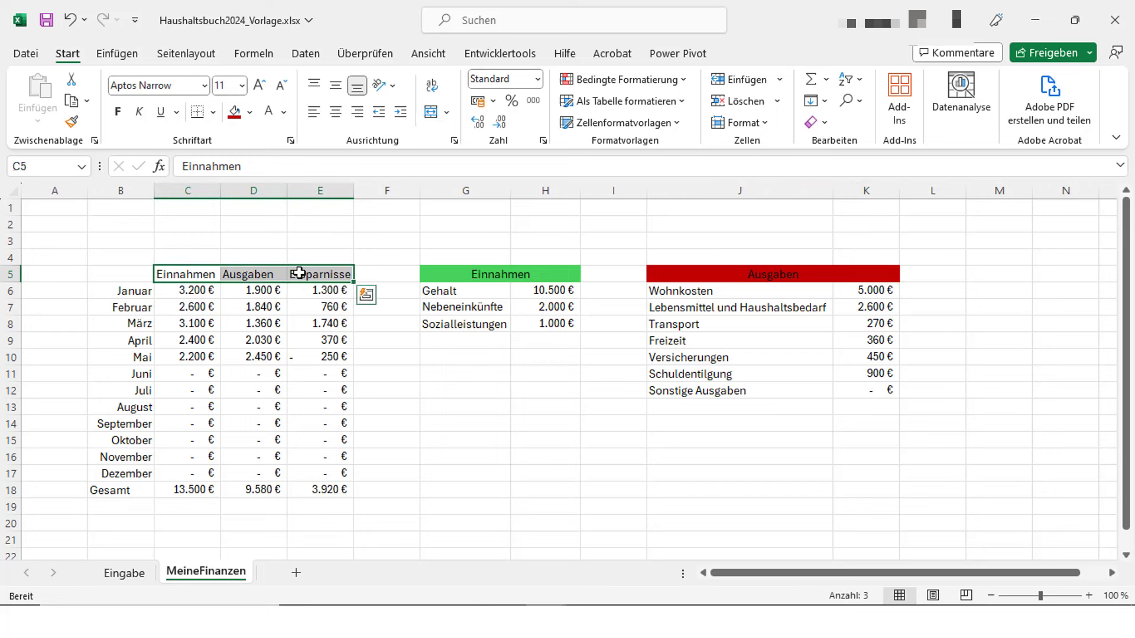
left_click(250, 113)
left_click(276, 155)
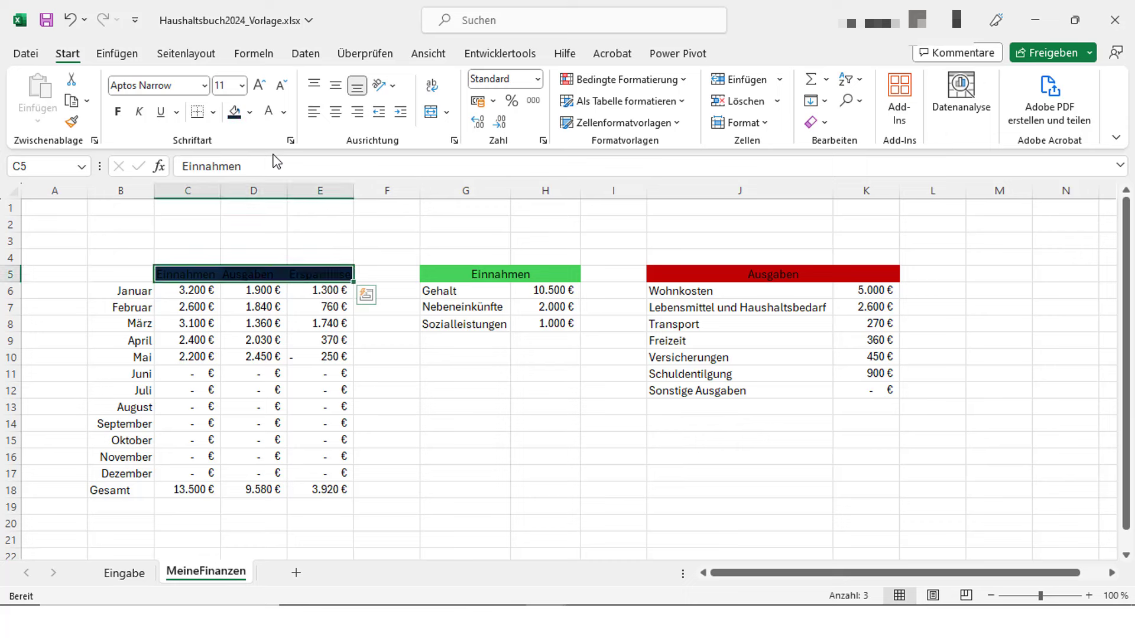
left_click(337, 113)
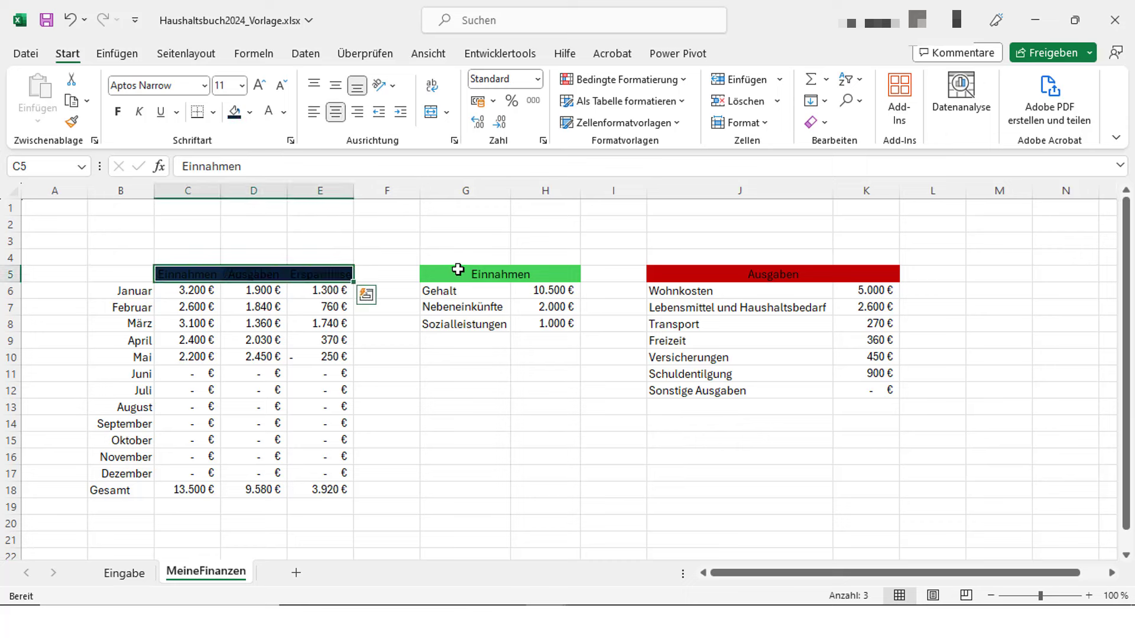
Make all three header areas' text white and bold
left_click(491, 274, "ctrl")
left_click(728, 273, "ctrl")
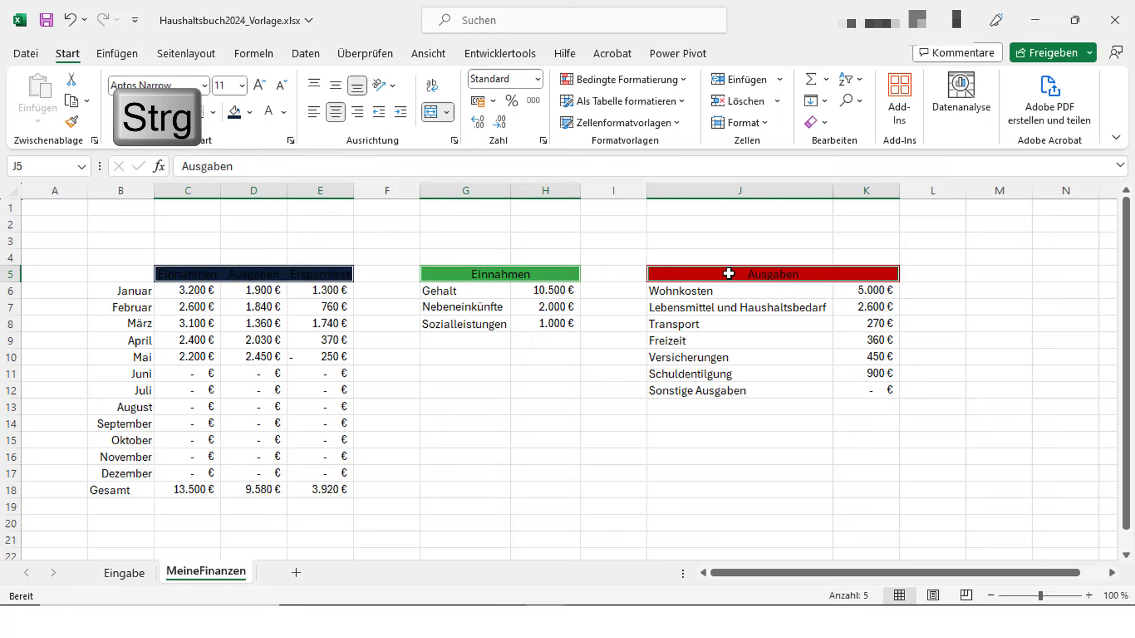
left_click(268, 112)
left_click(118, 112)
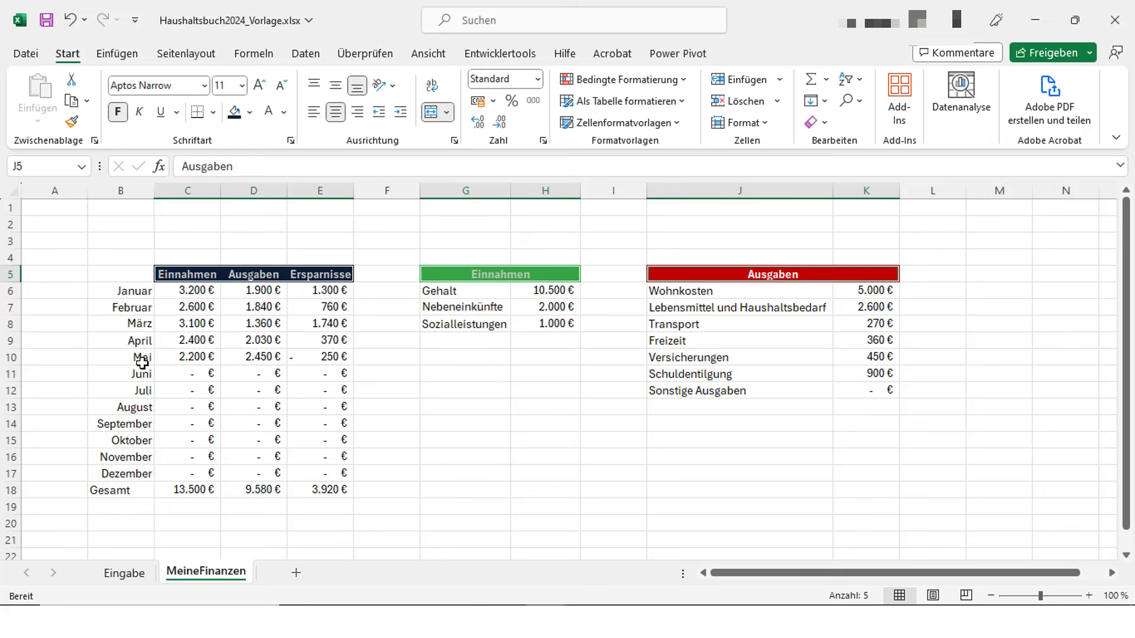
left_click(132, 488)
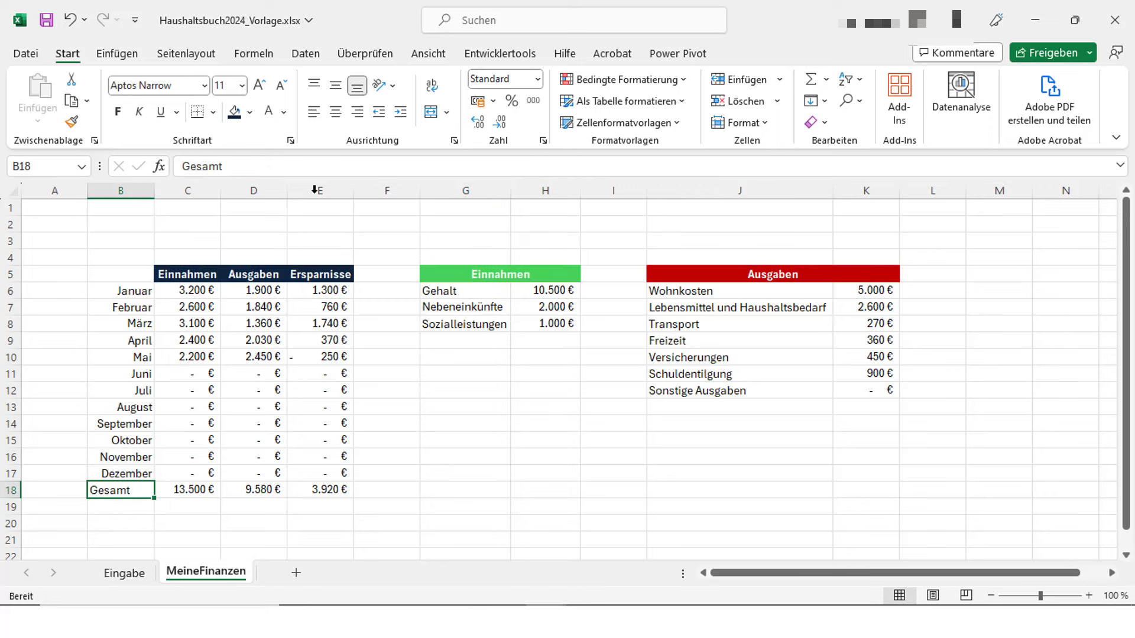
Right-align the Gesamt label in B18 and make the totals in C18:E18 bold
left_click(357, 112)
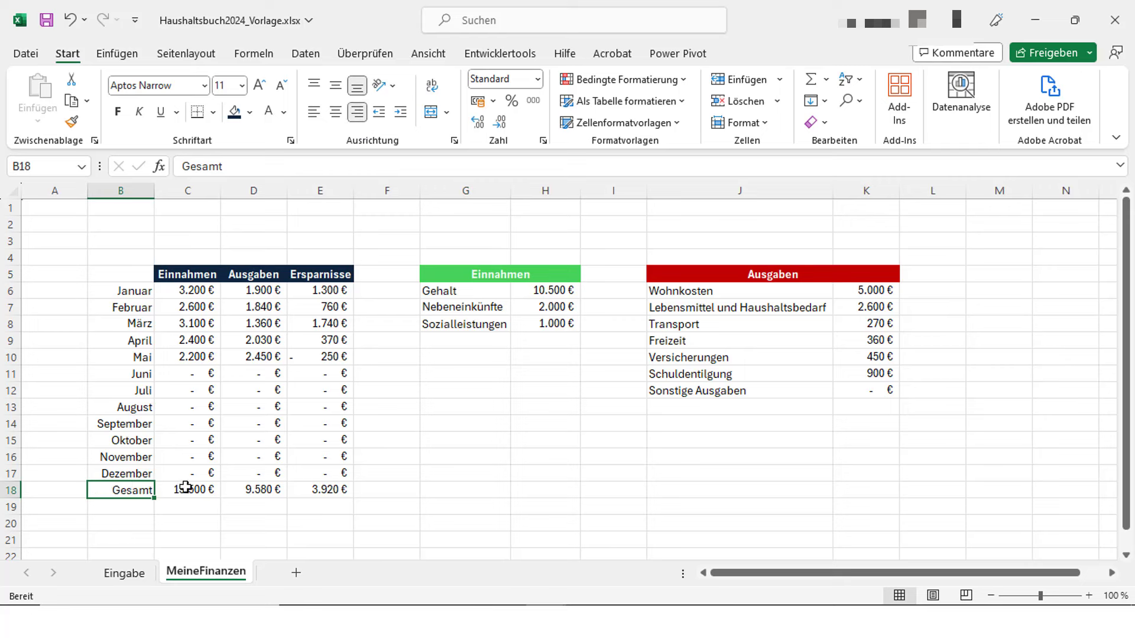
left_click_drag(186, 487, 323, 489)
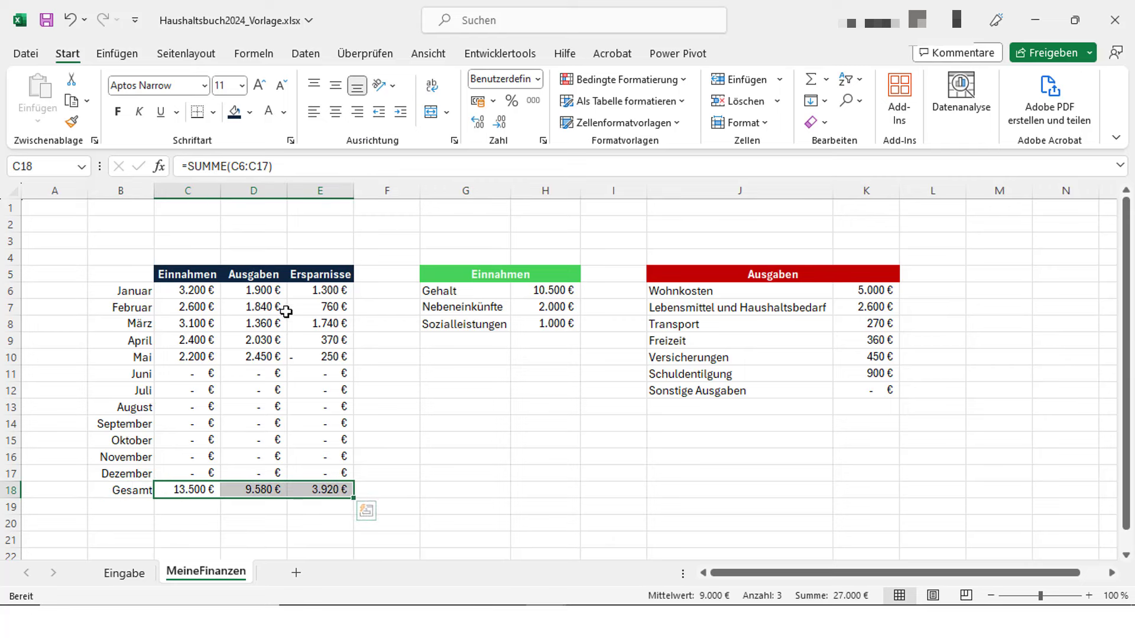
left_click(118, 112)
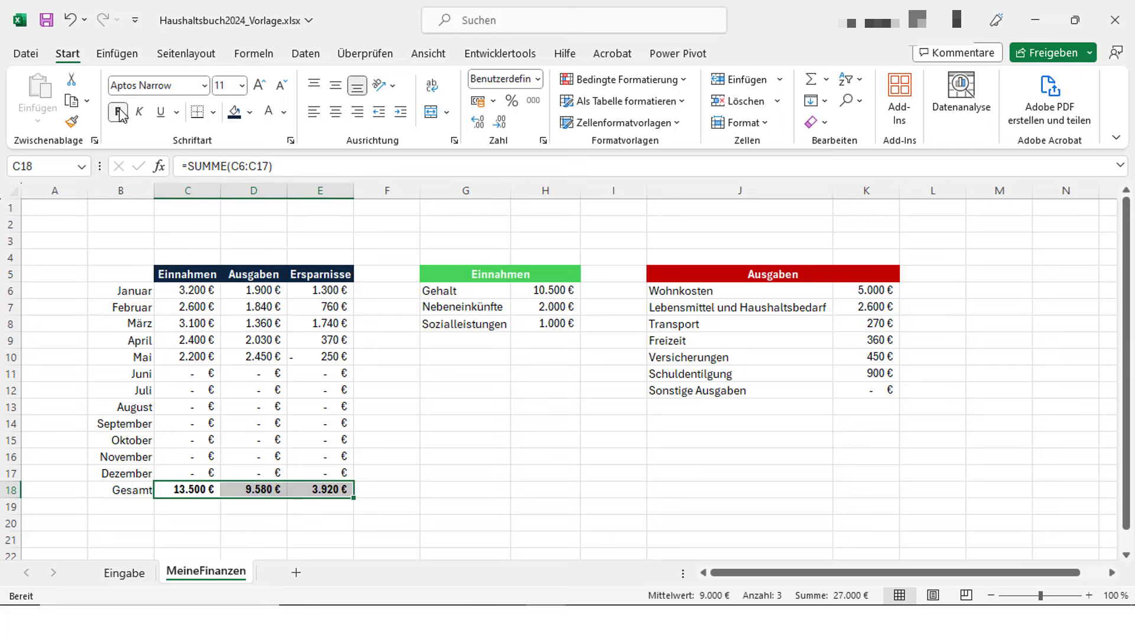
Give the totals in C18:E18 a top border and a double bottom border
left_click(214, 113)
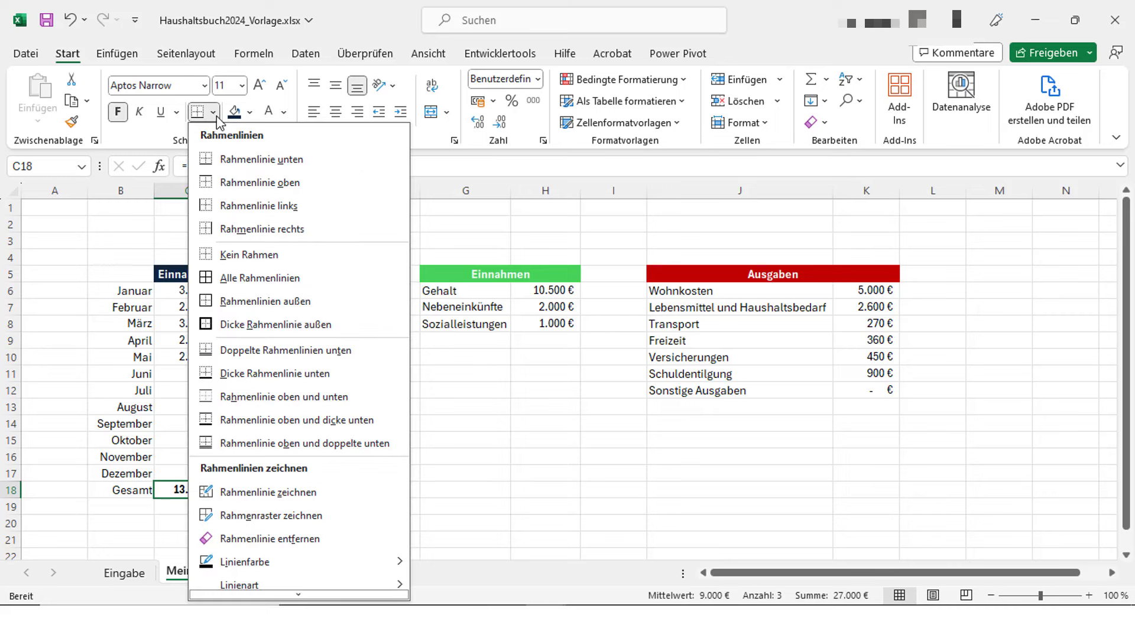
left_click(254, 449)
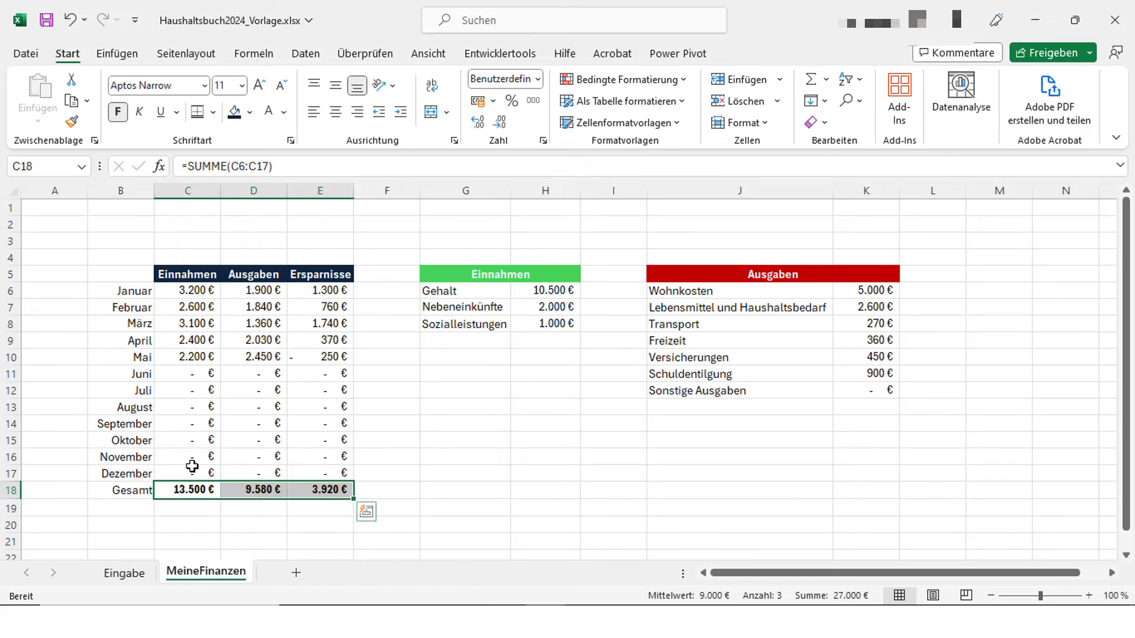
left_click(339, 514)
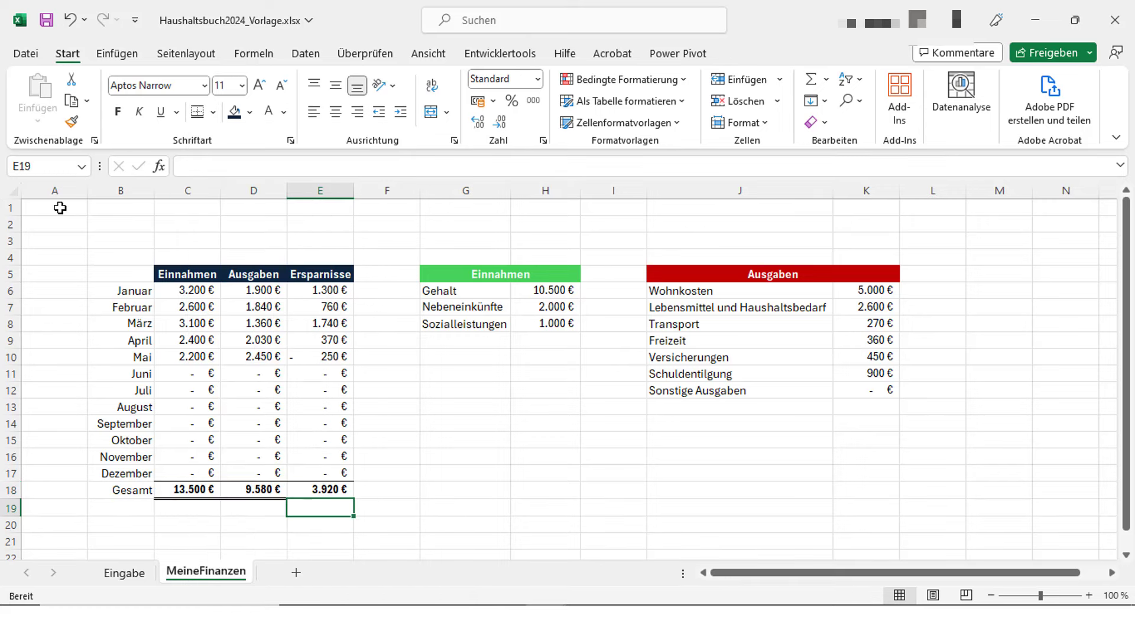
mouse_move(60, 208)
left_mouse_down()
mouse_move(881, 223)
mouse_move(925, 214)
left_mouse_up()
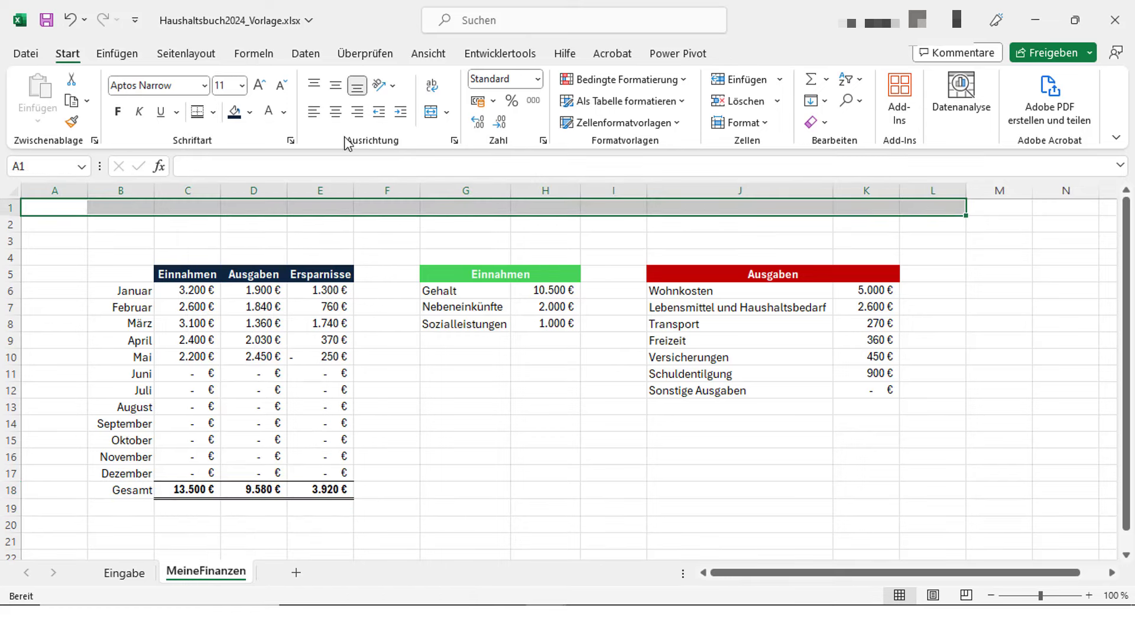
Fill row A1:L1 dark navy and enter the title 'Meine Finanzen' in B1 at 14 pt
left_click(234, 113)
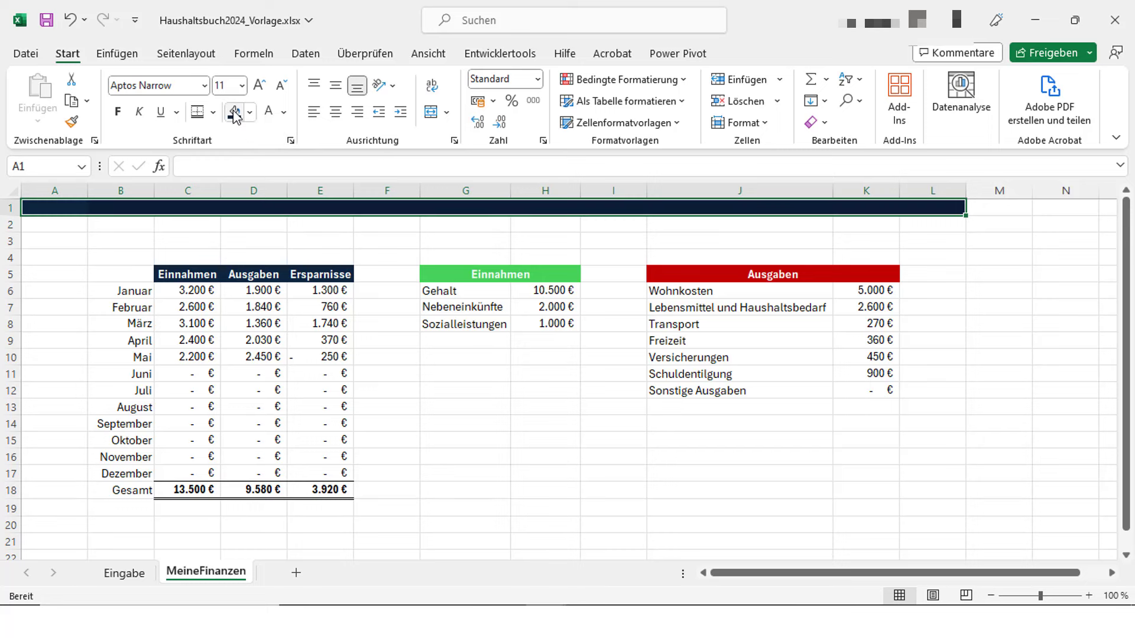
left_click(117, 206)
type("M")
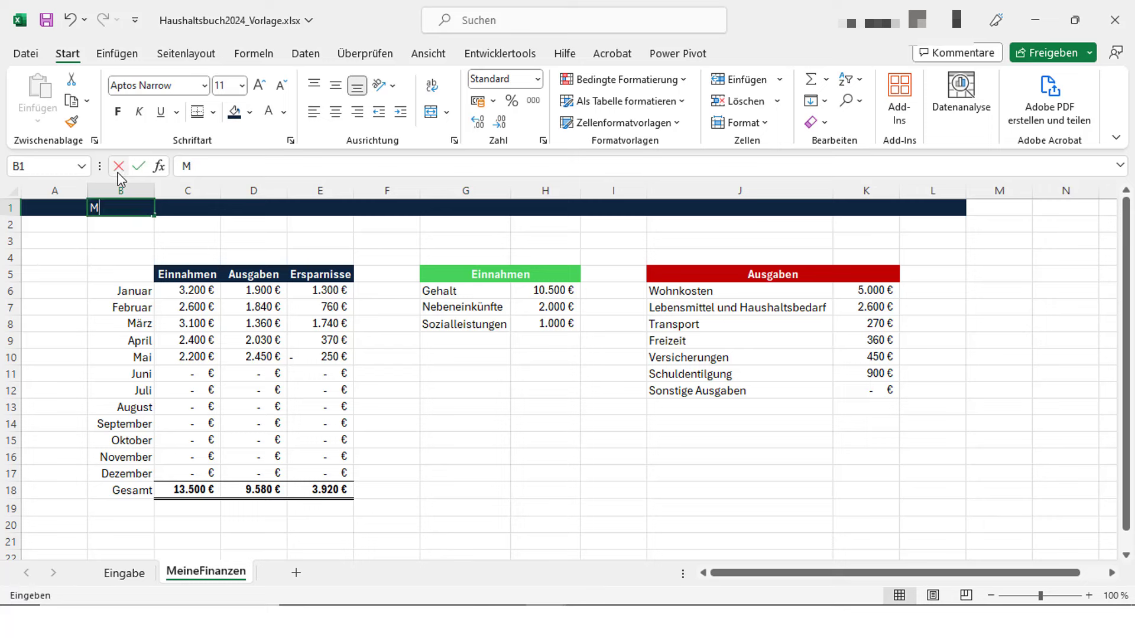
type("eine Finanzen")
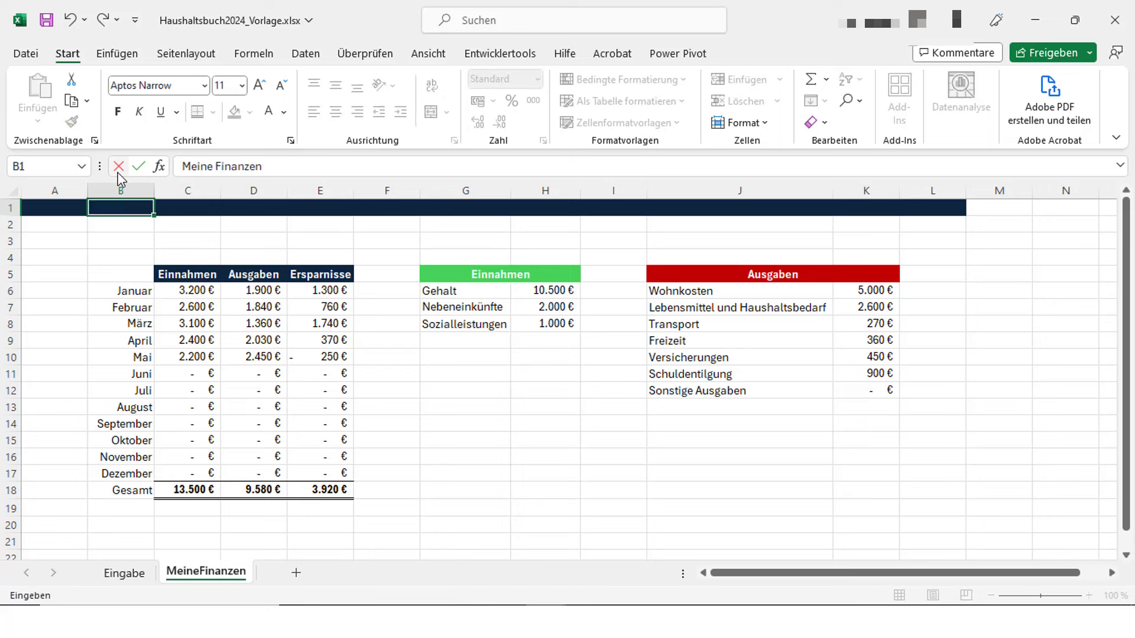
key("ctrl+Return")
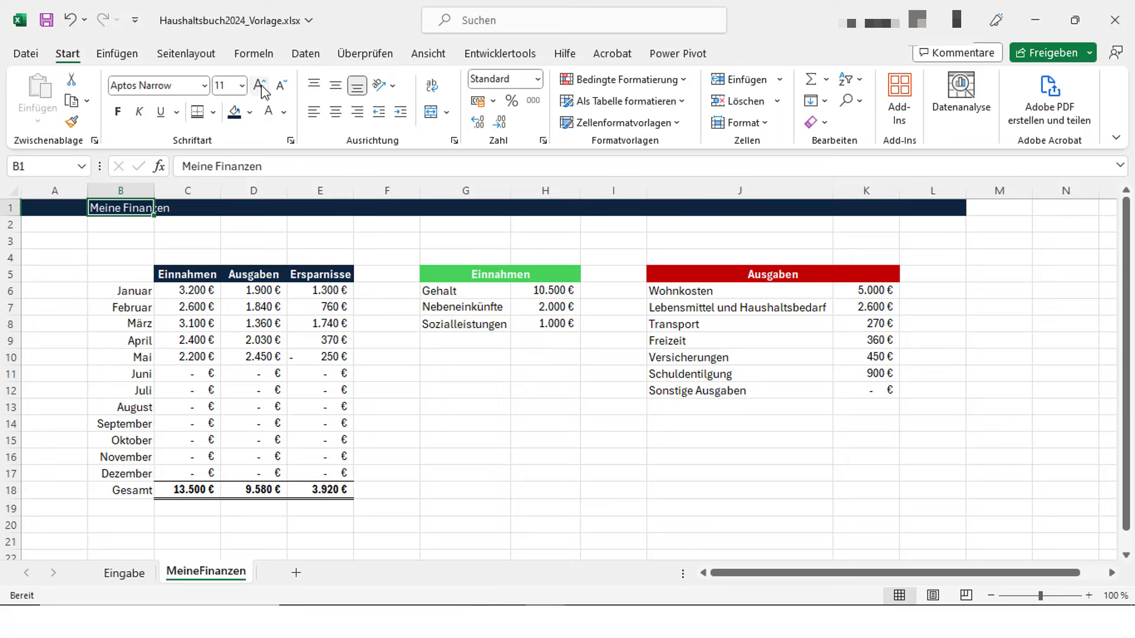
left_click(259, 86)
left_click(259, 86)
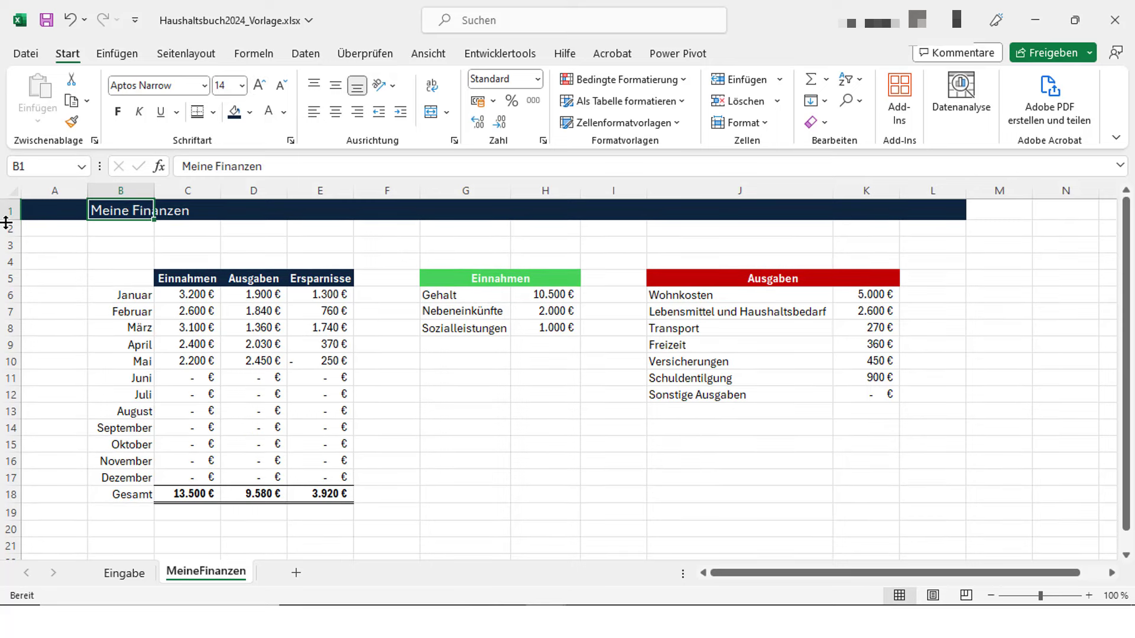
Make row 1 slightly taller and the 'Meine Finanzen' title bold
left_click_drag(9, 219, 8, 225)
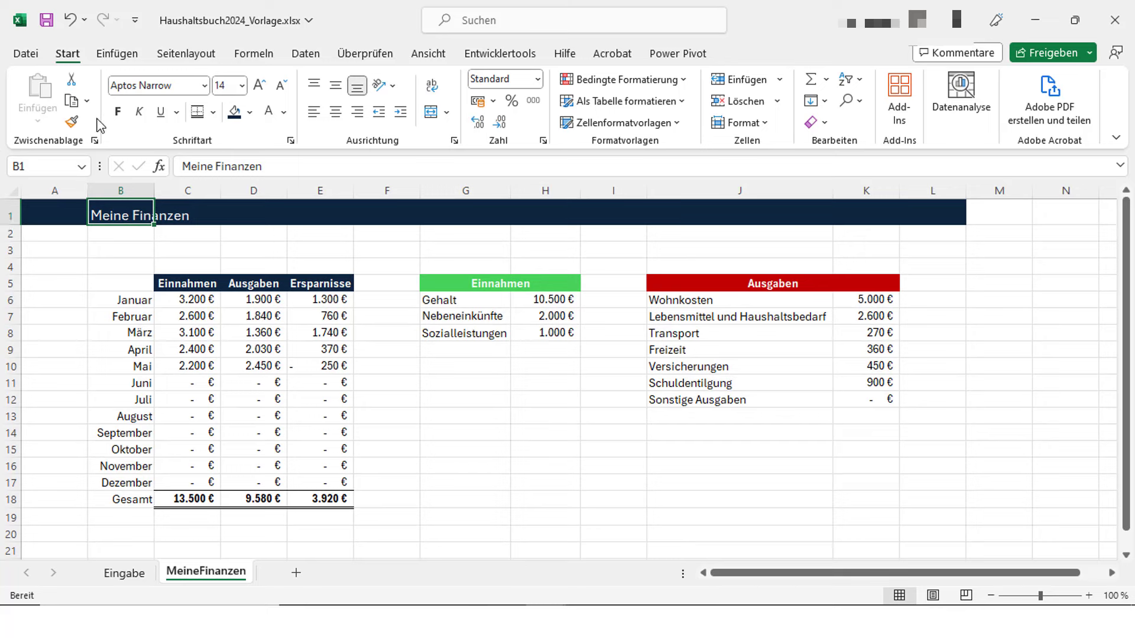
left_click(119, 112)
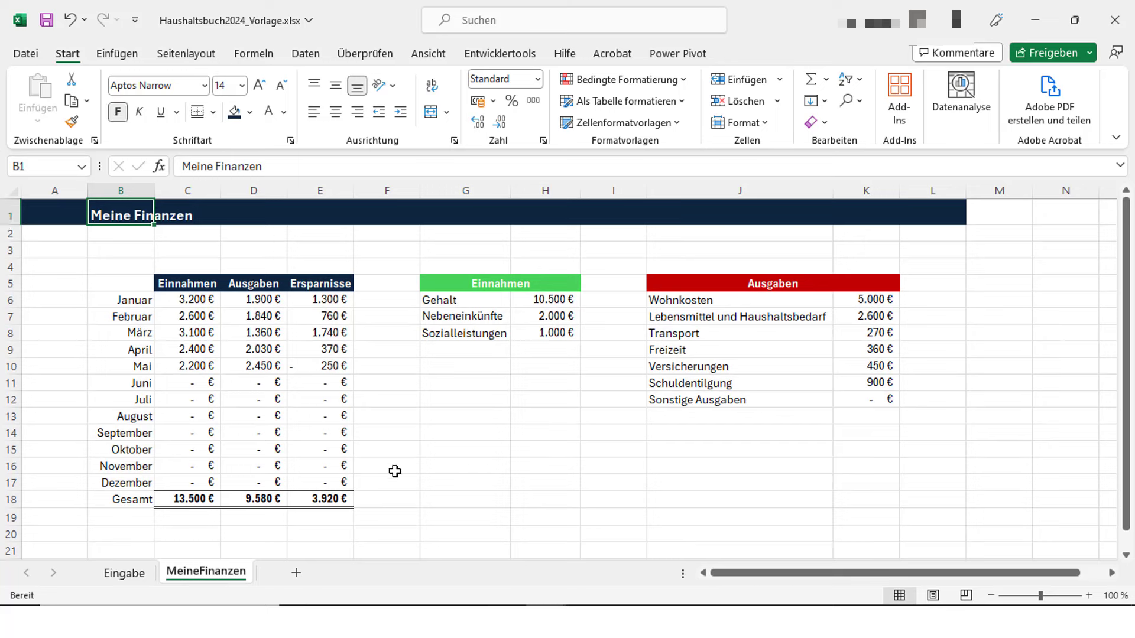
left_click(428, 53)
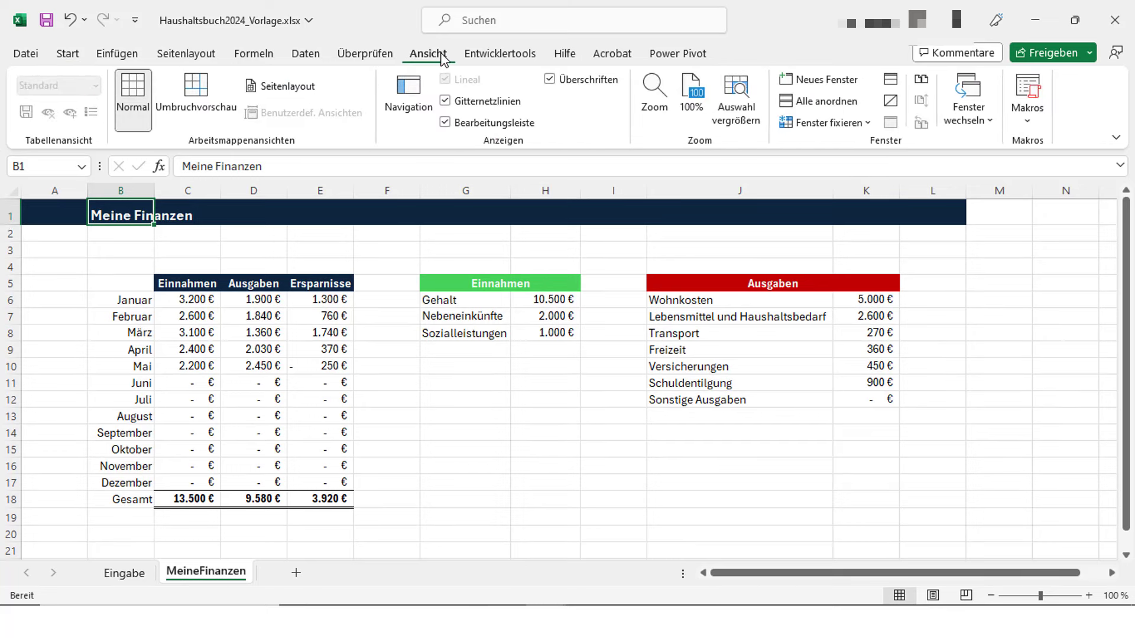
Hide the worksheet gridlines and enter the label 'Datum' in B3
left_click(445, 101)
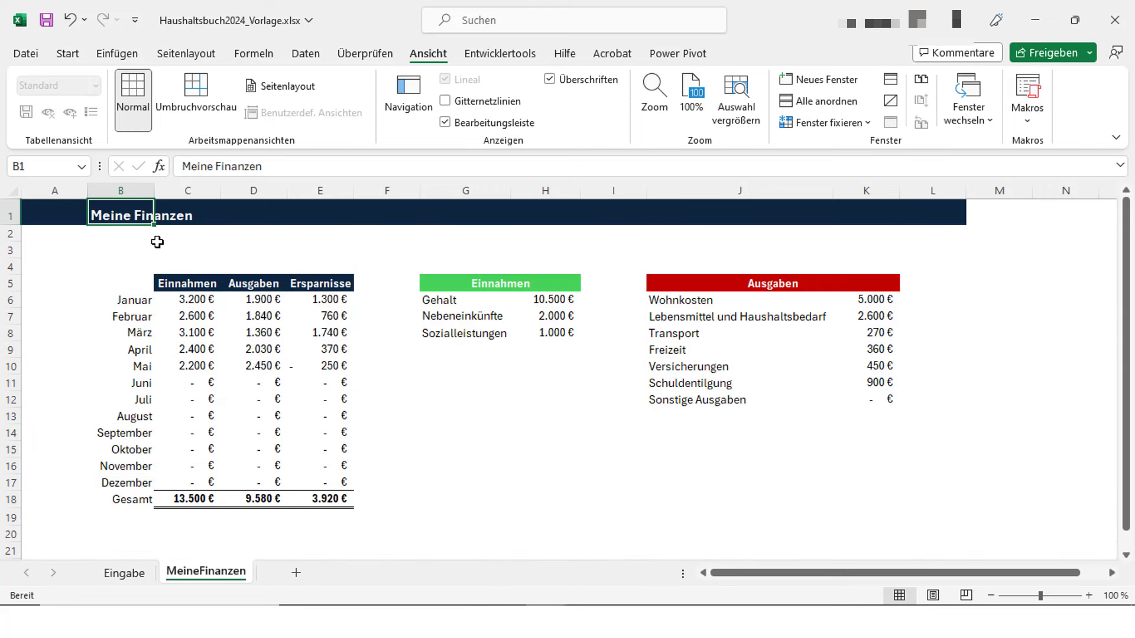
left_click(120, 251)
type("Datum")
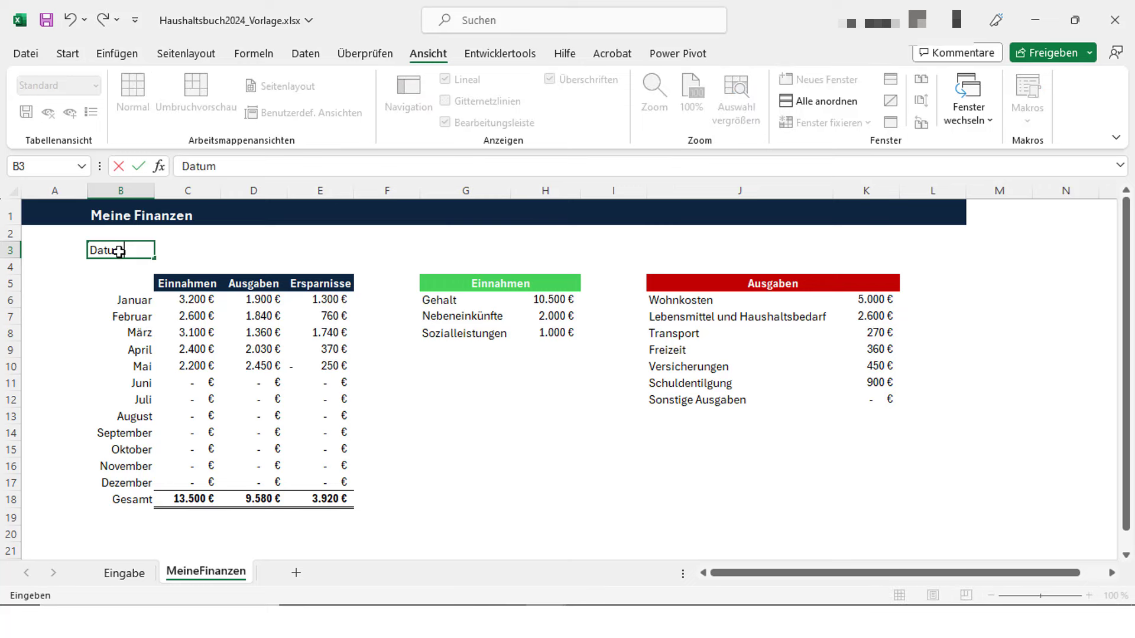
key("Tab")
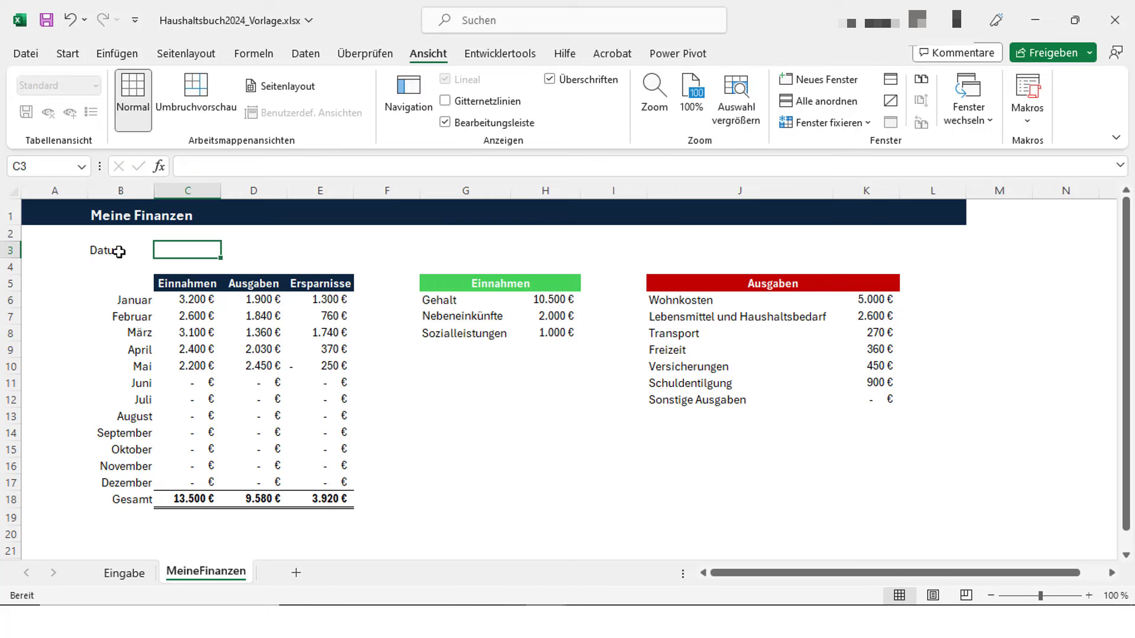
Enter =Heute() in C3 so it shows today's date, 13.01.2024
left_click(221, 169)
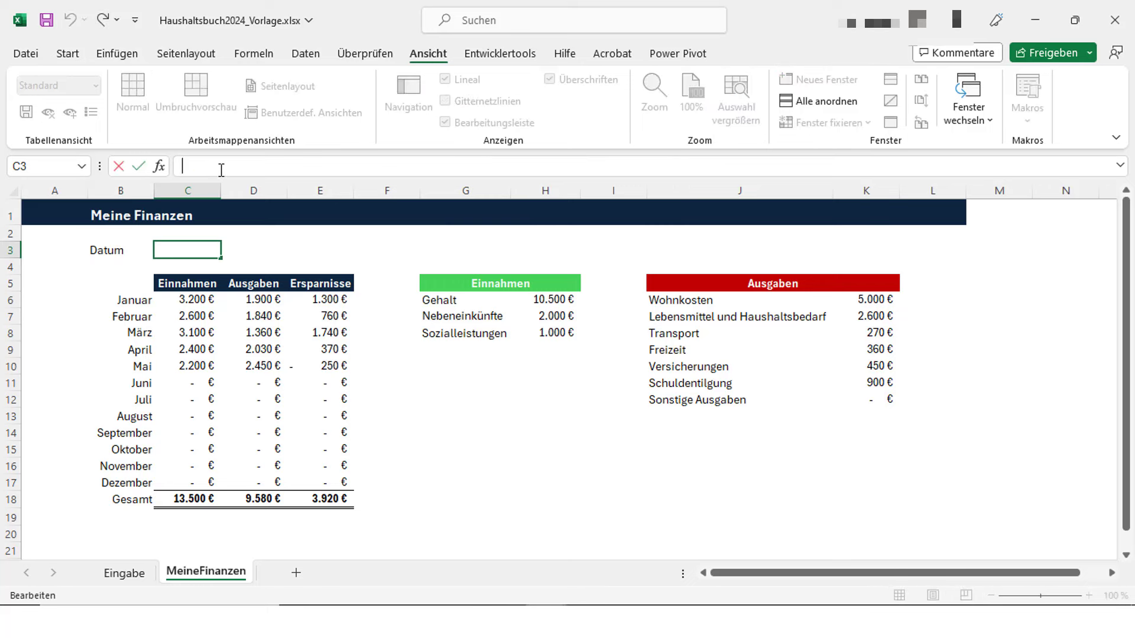
type("=Heute()")
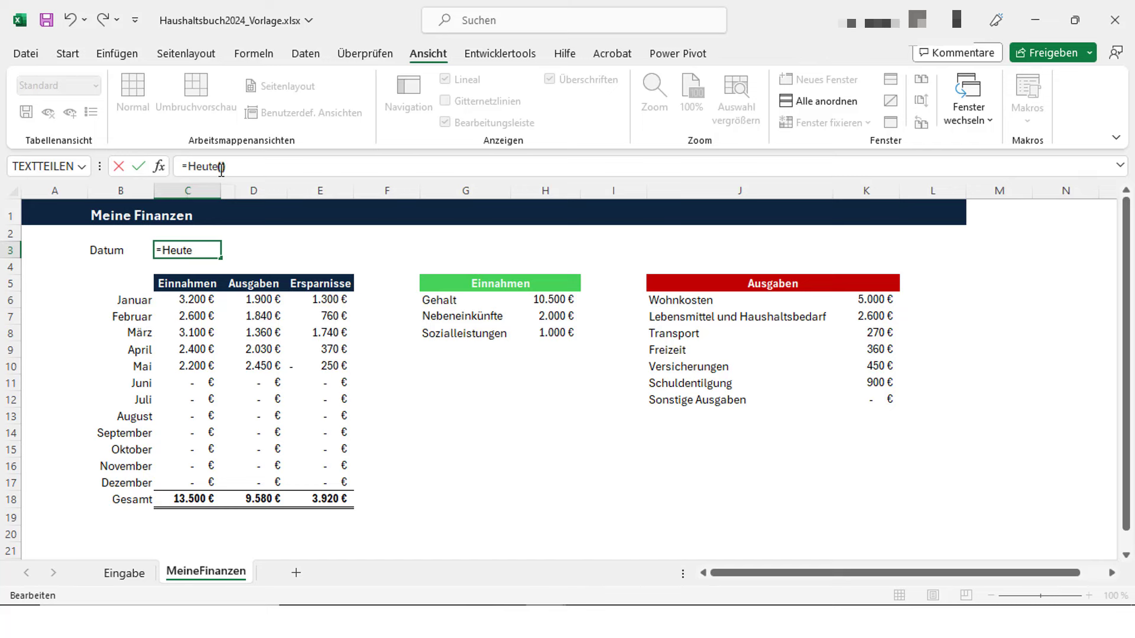
key("Return")
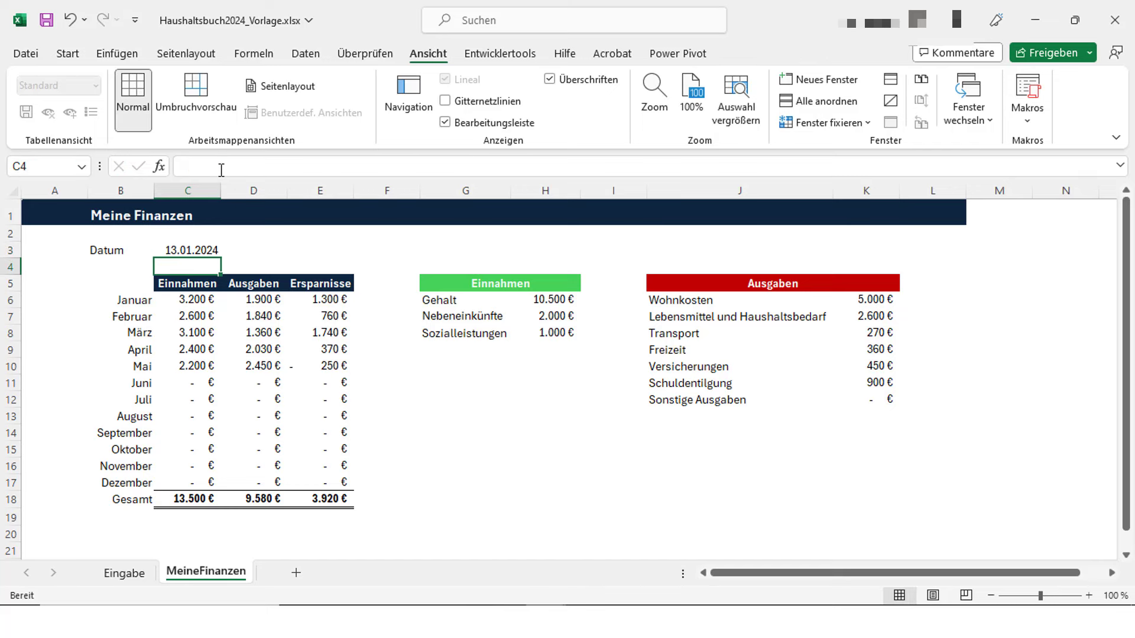
left_click_drag(188, 299, 185, 478)
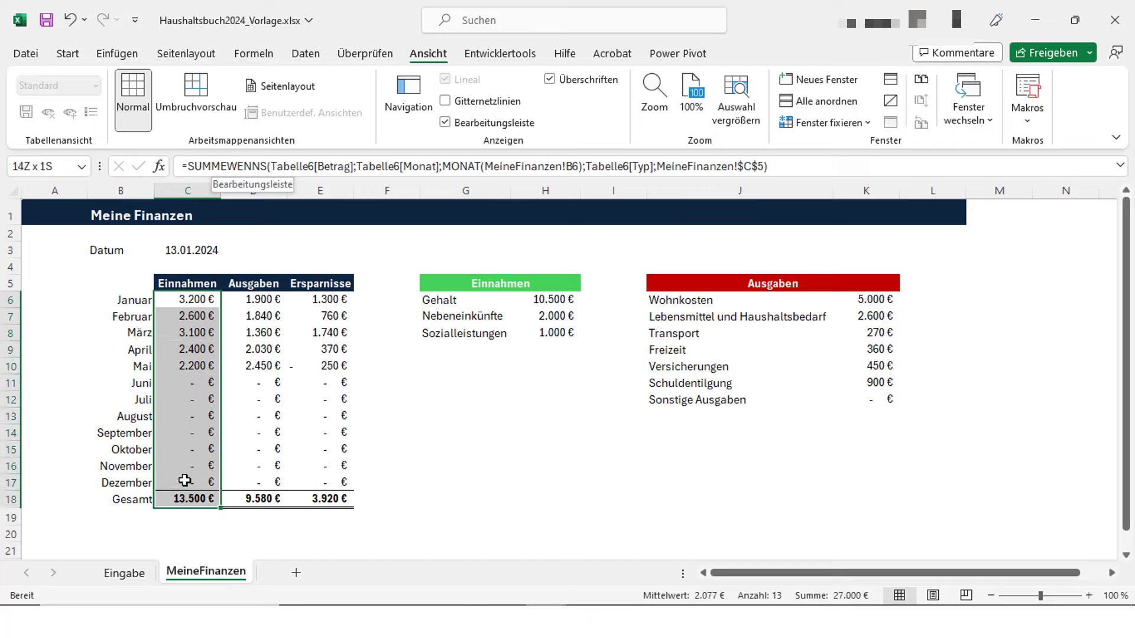
Add green, red and orange data bars to the Einnahmen, Ausgaben and Ersparnisse values in C6:E17
left_click(69, 55)
left_click(692, 81)
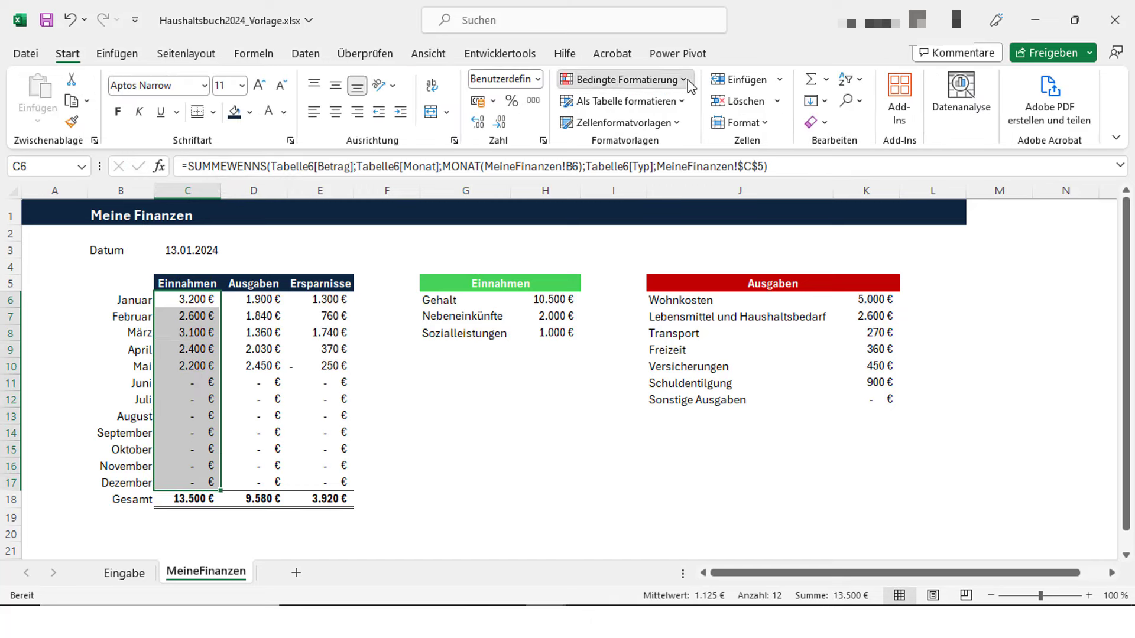
mouse_move(628, 182)
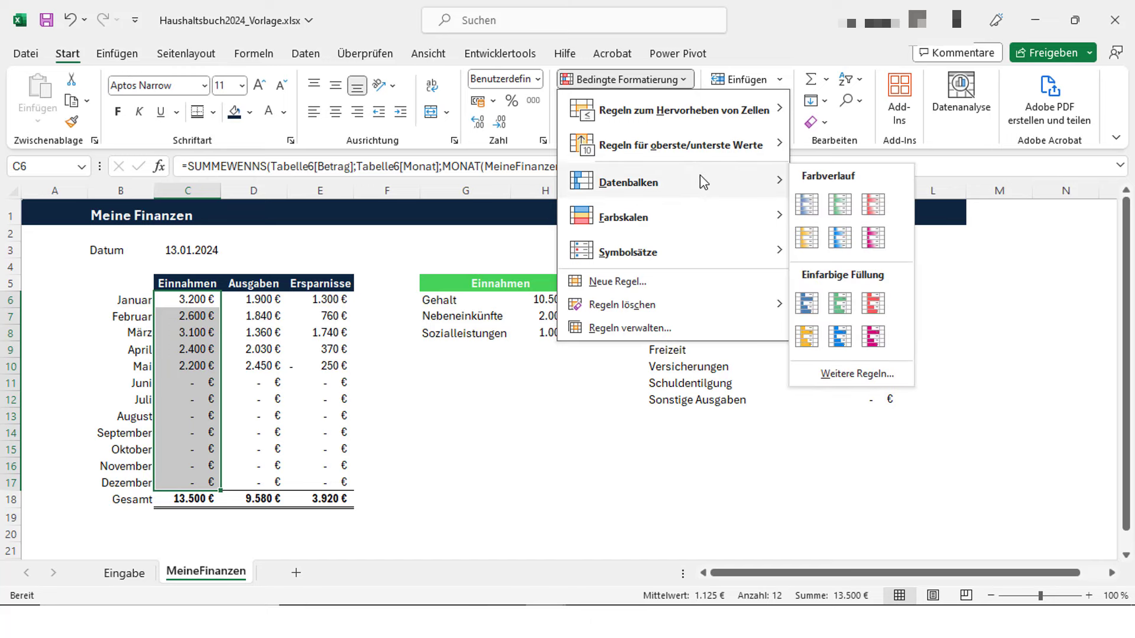
left_click(840, 204)
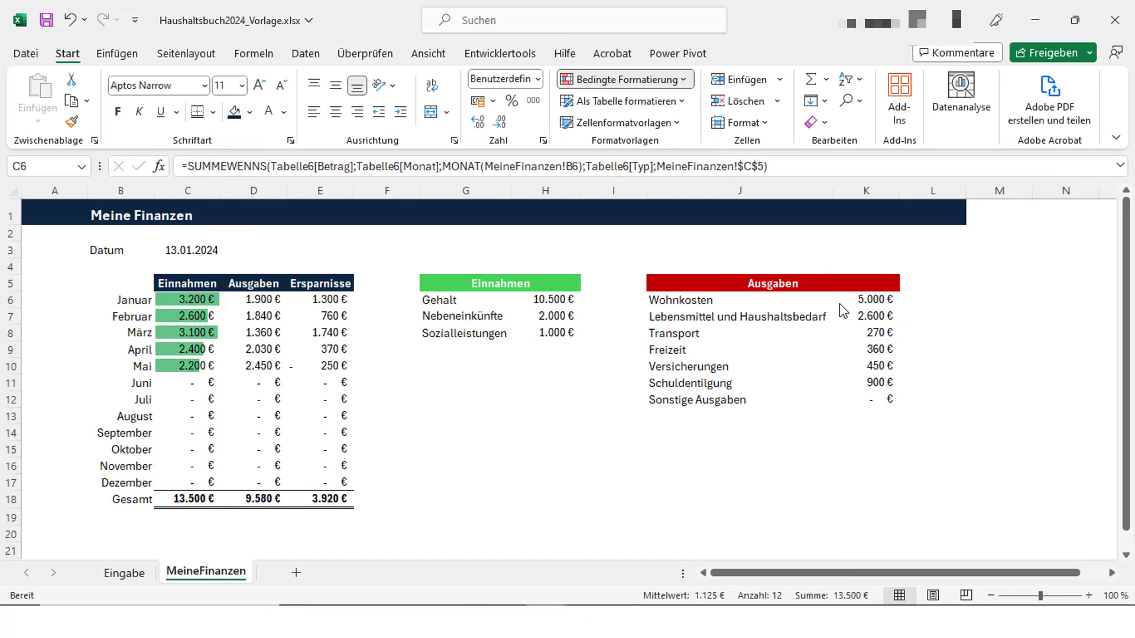
left_click_drag(254, 299, 265, 481)
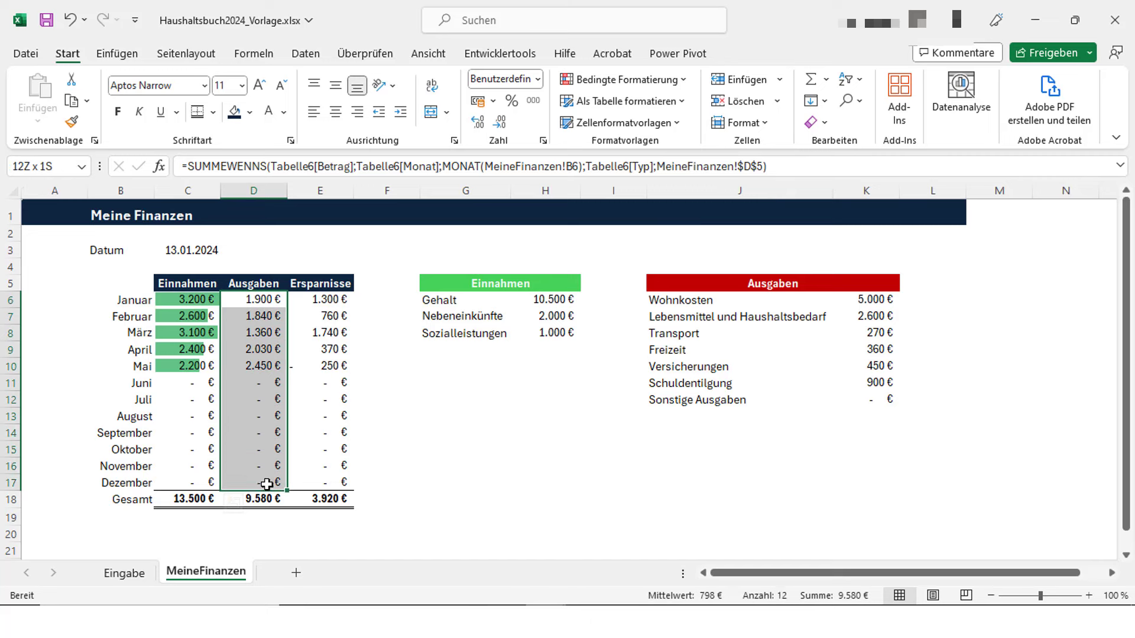
left_click(623, 79)
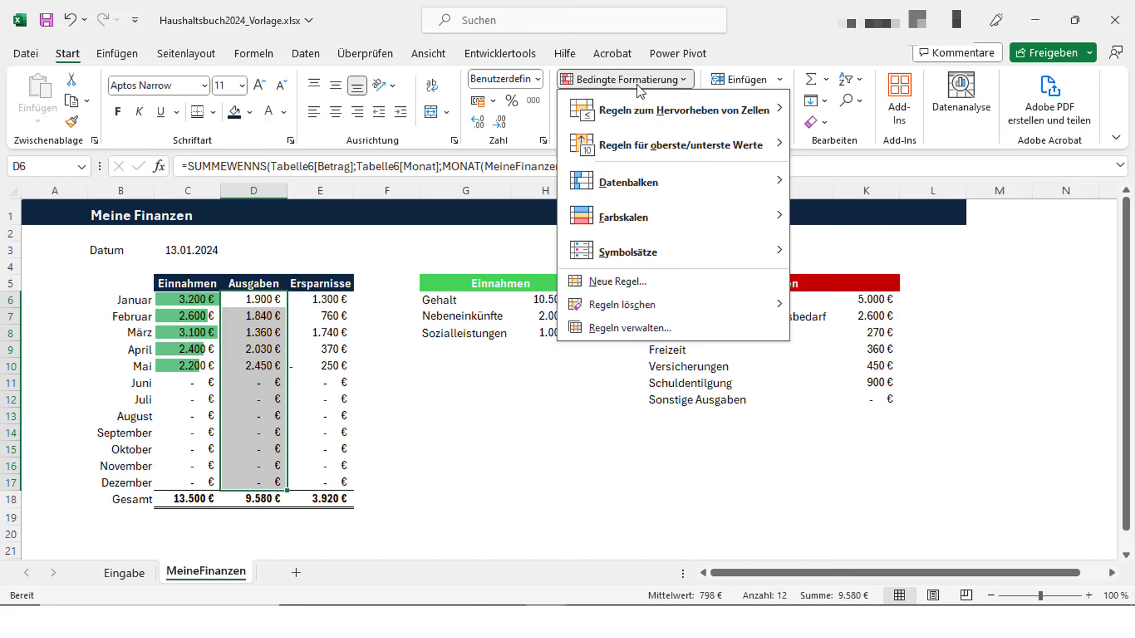
mouse_move(628, 182)
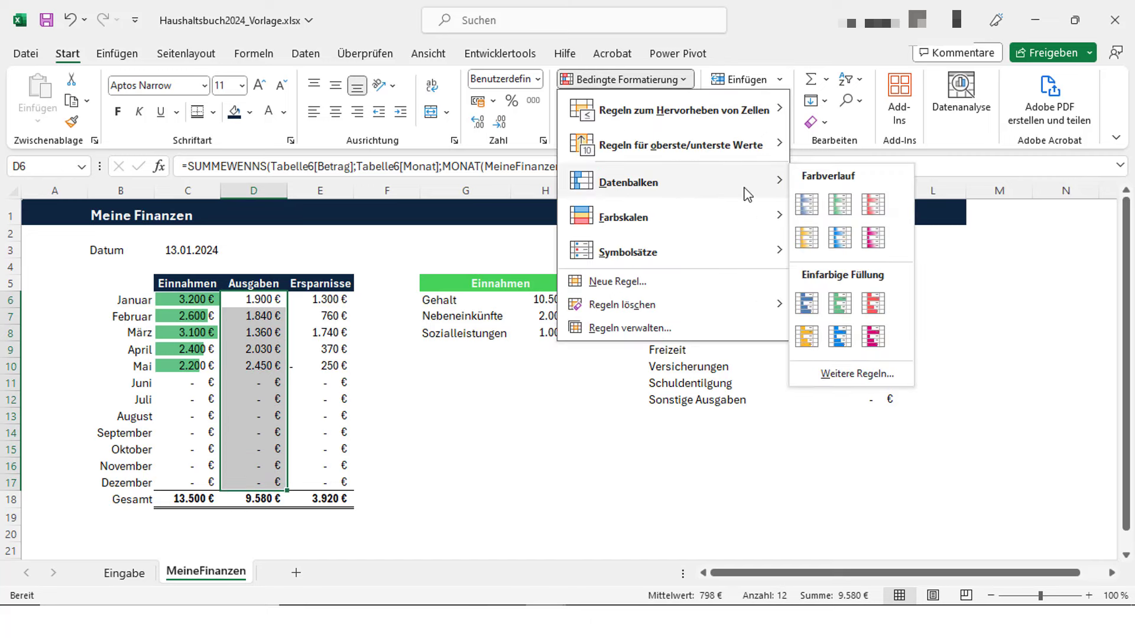
left_click(874, 304)
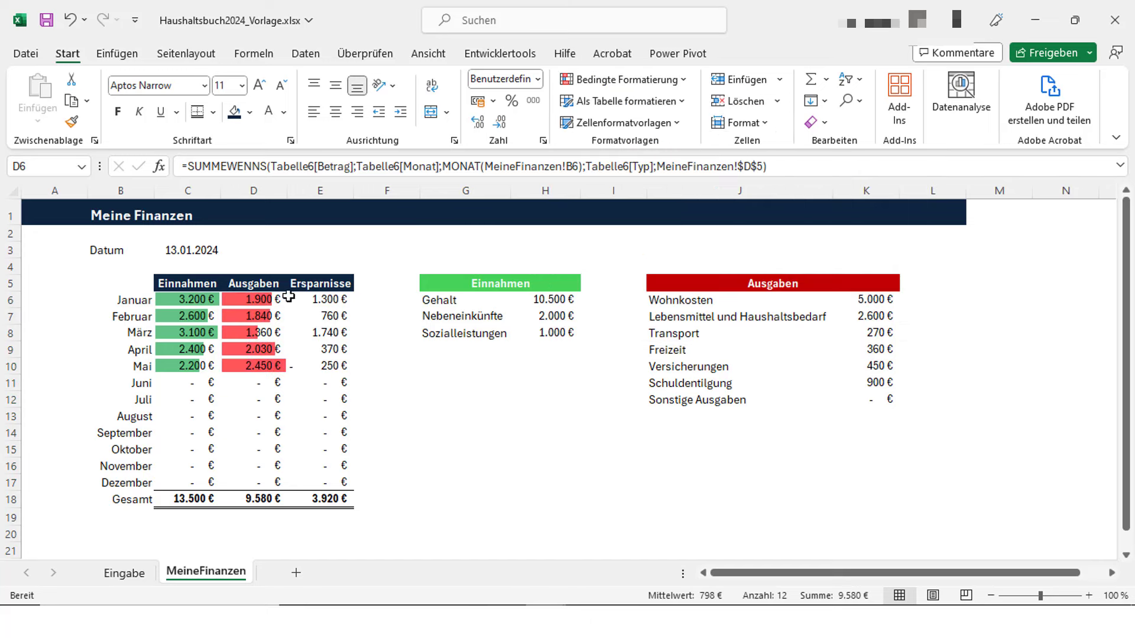
left_click_drag(334, 300, 333, 483)
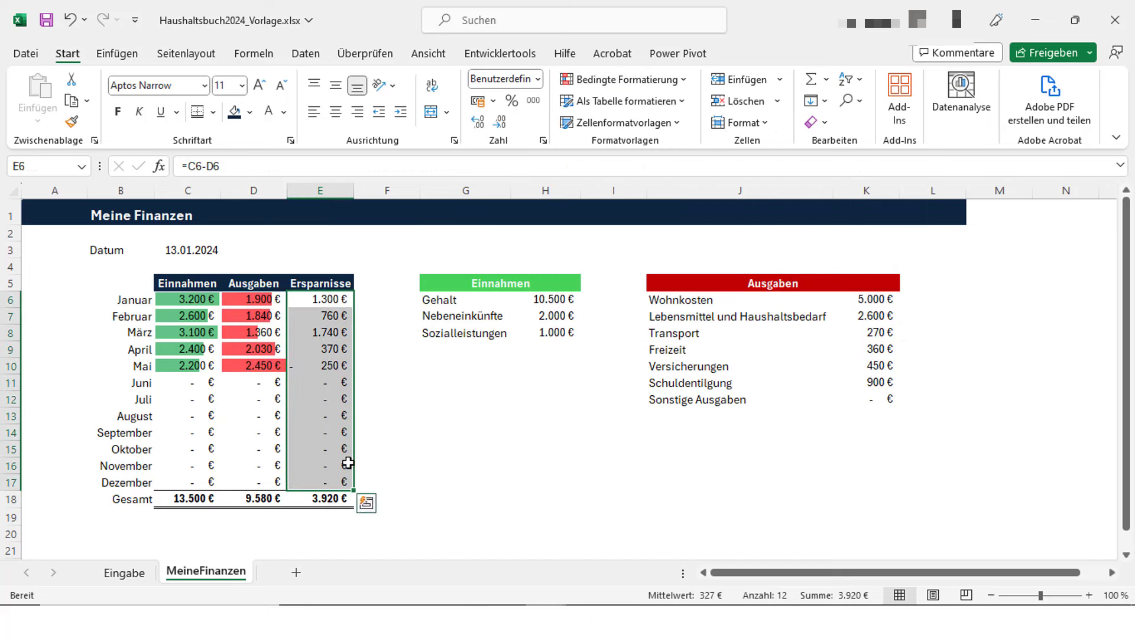
left_click(620, 79)
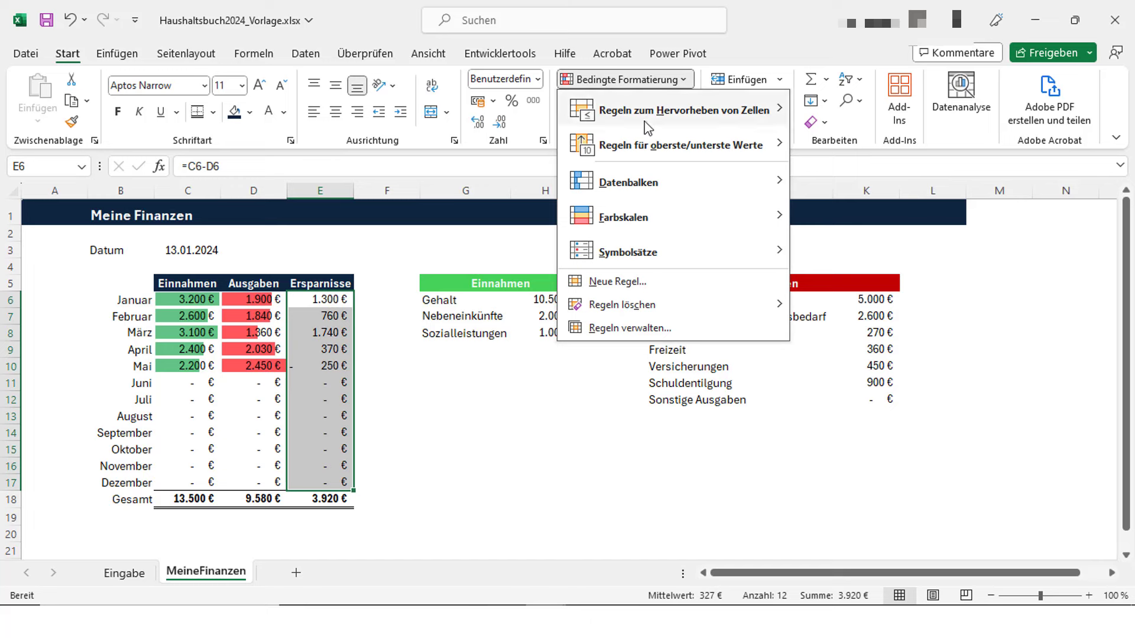
mouse_move(623, 182)
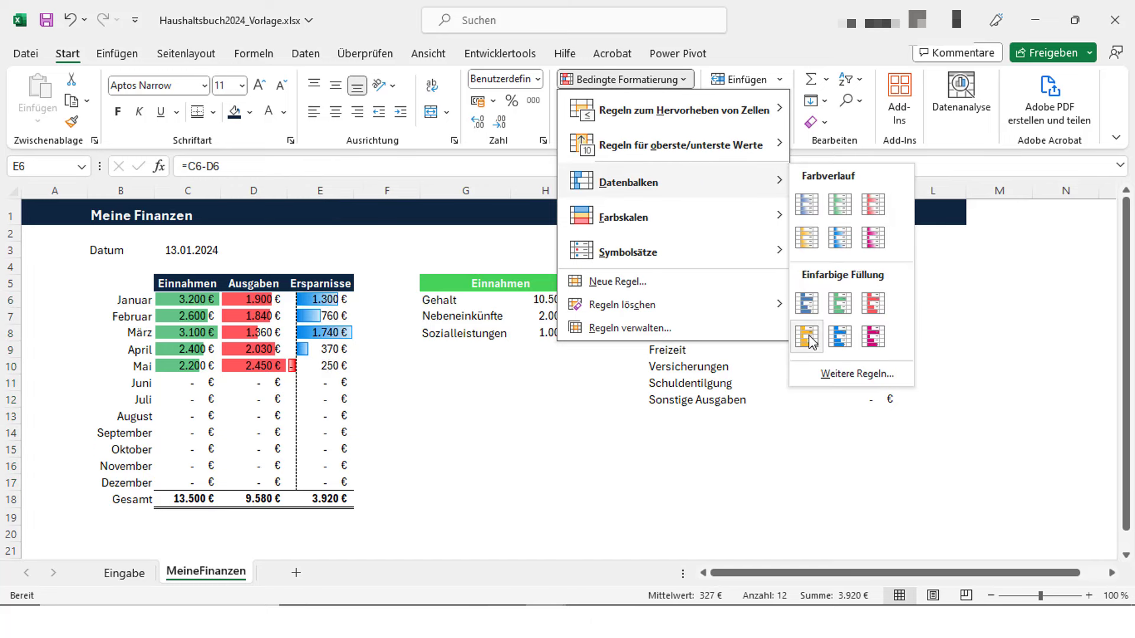
left_click(808, 337)
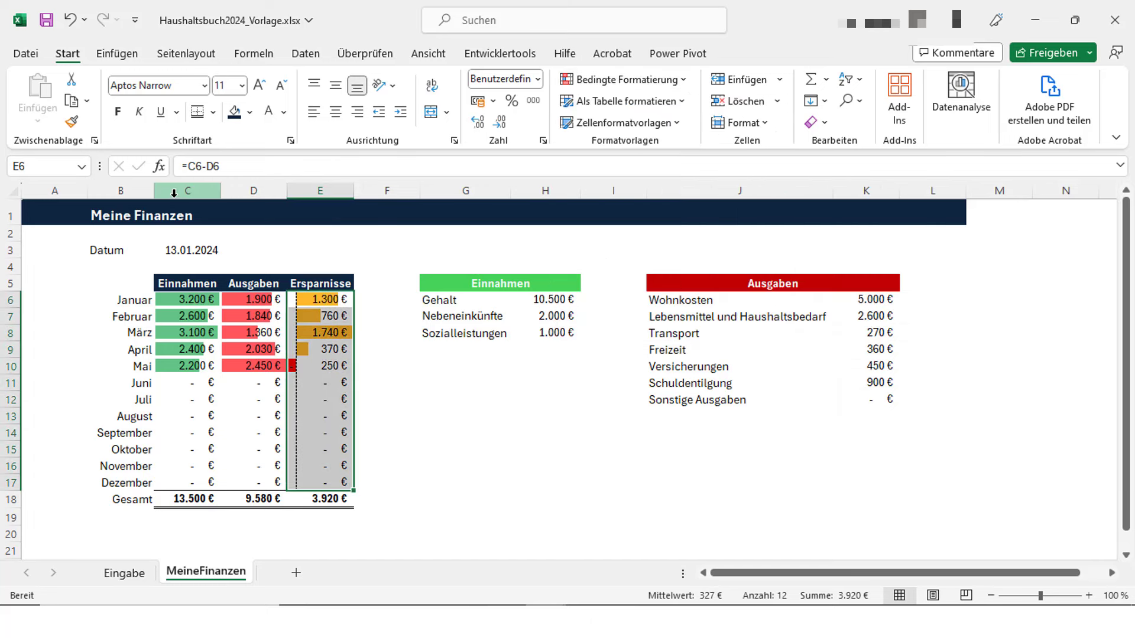
Widen columns C through E and make the Gesamt label in B18 bold
left_click_drag(182, 190, 377, 190)
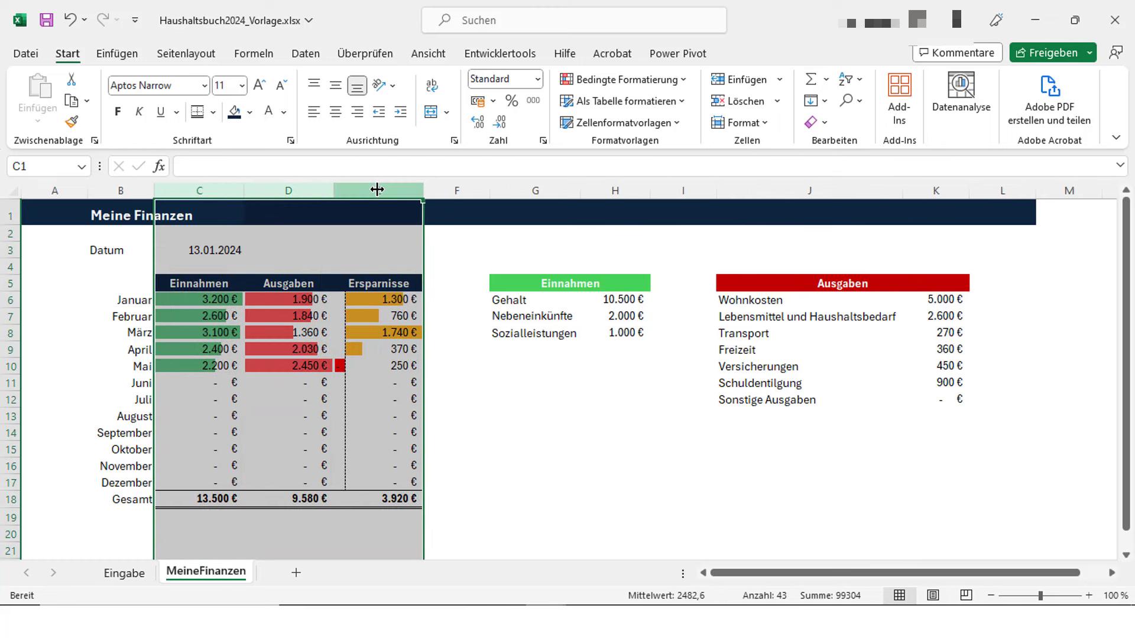
left_click(138, 491)
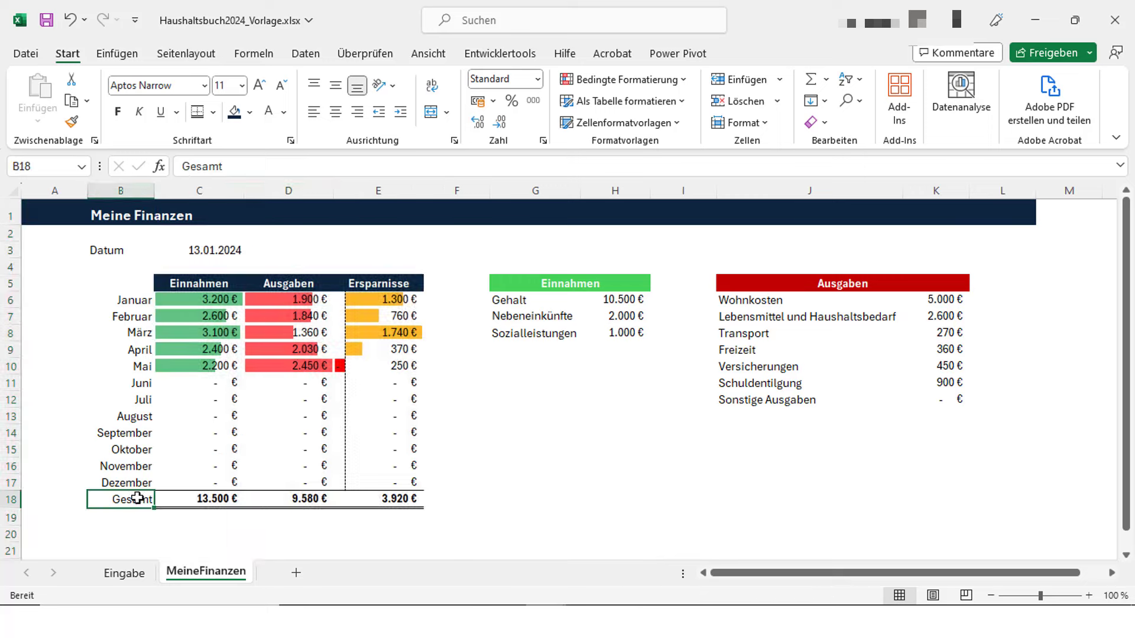
left_click(115, 115)
left_click(82, 518)
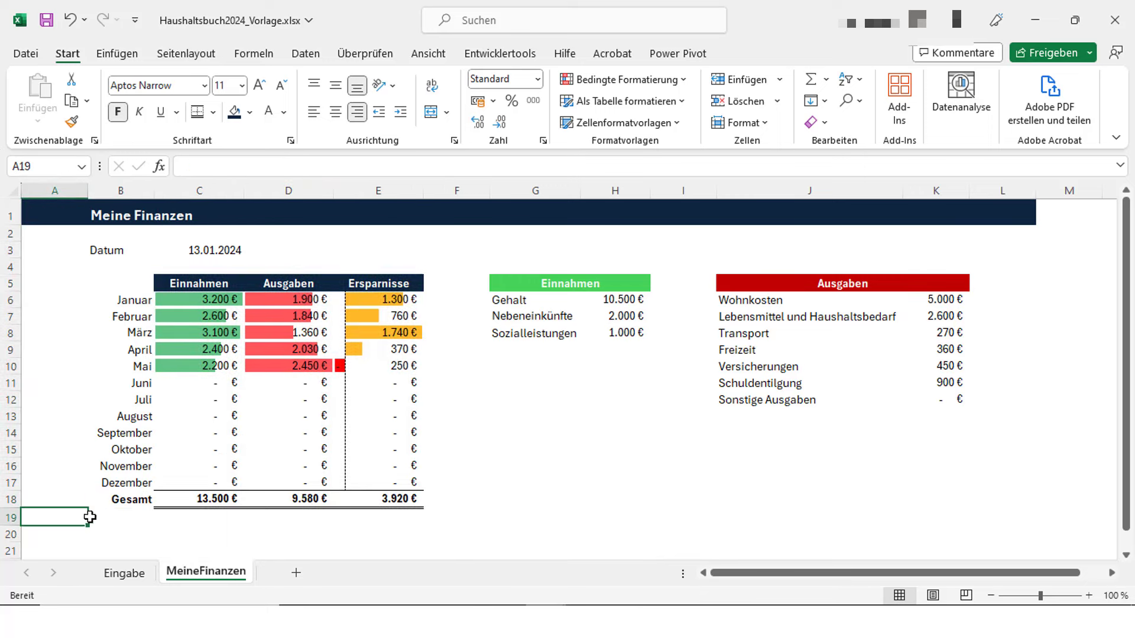
left_click_drag(89, 517, 1027, 522)
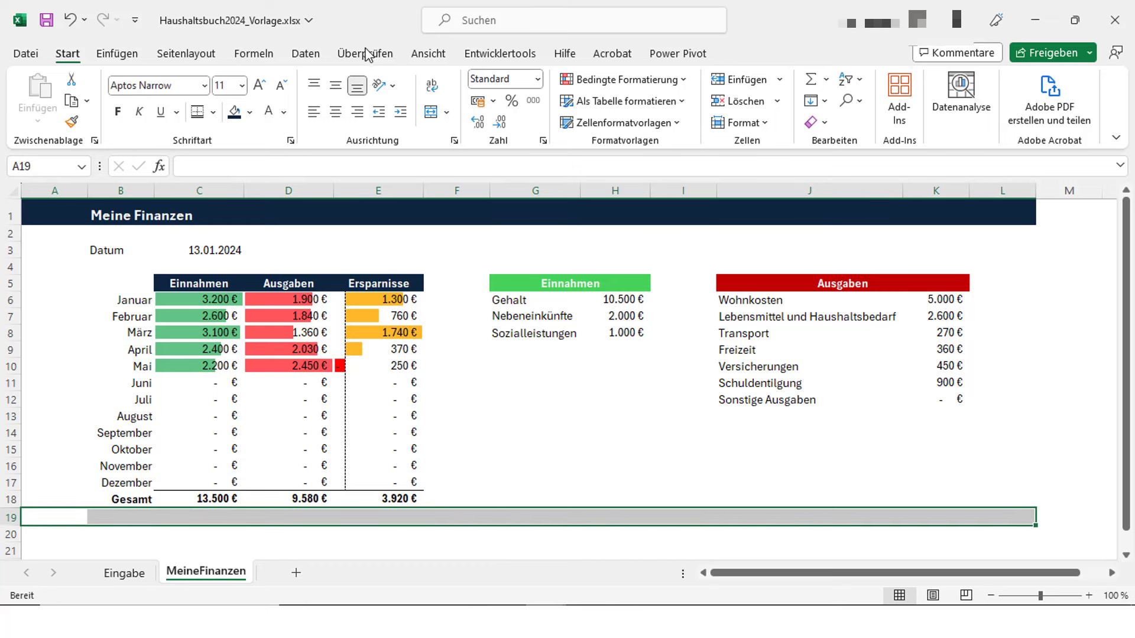
Add a thick, solid, dark-navy bottom border along A19:L19
left_click(213, 112)
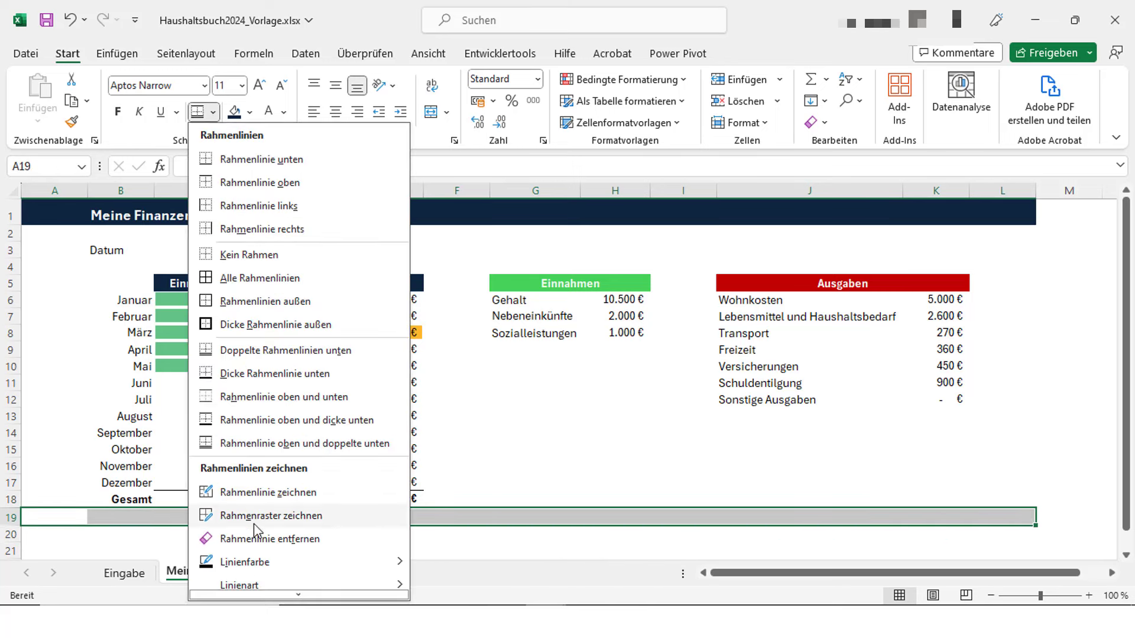
left_click(261, 589)
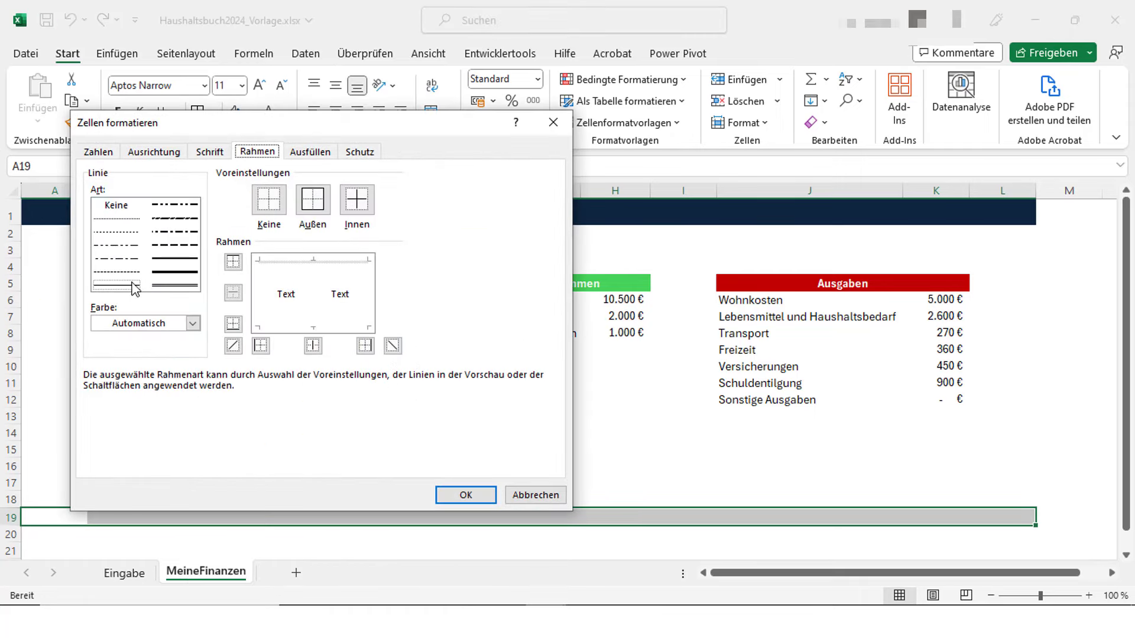
left_click(165, 274)
left_click(192, 323)
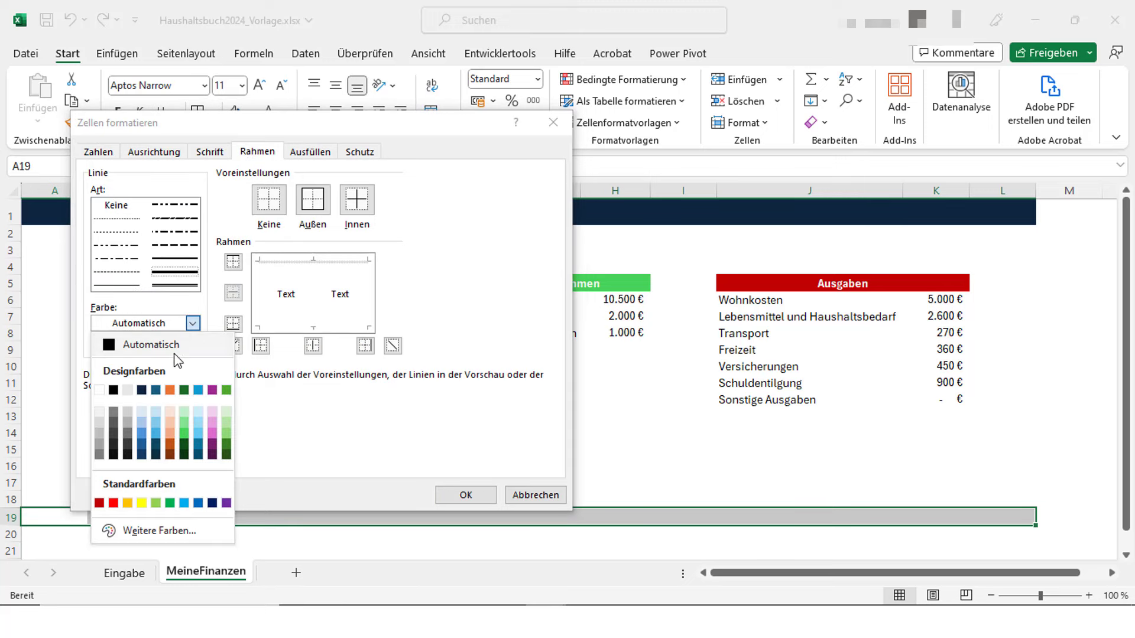
left_click(141, 390)
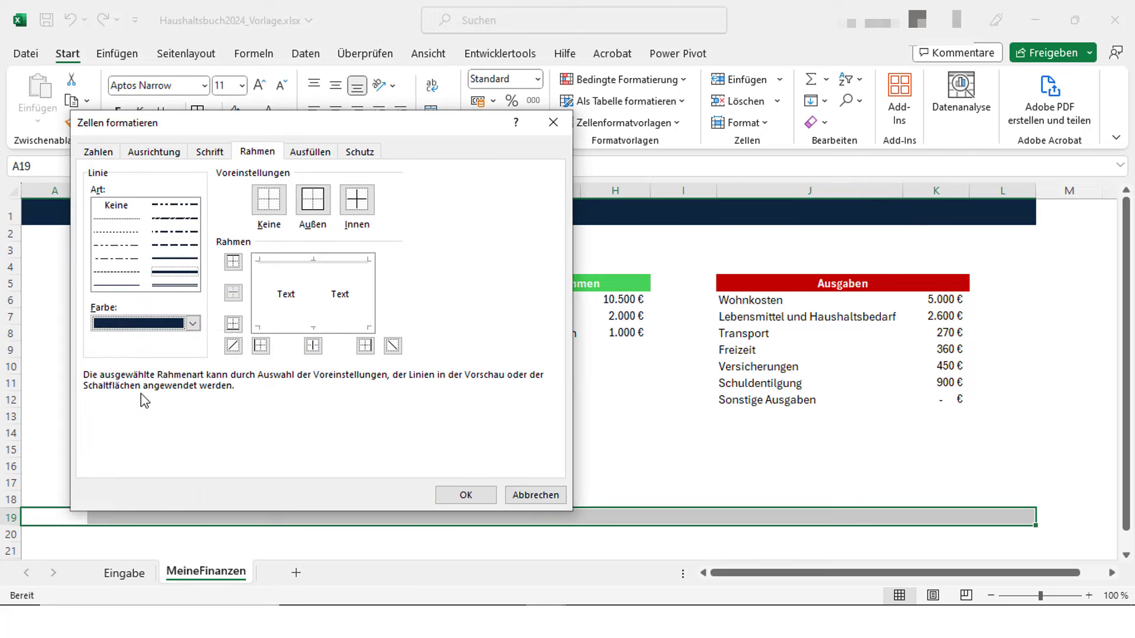
left_click(233, 324)
left_click(459, 496)
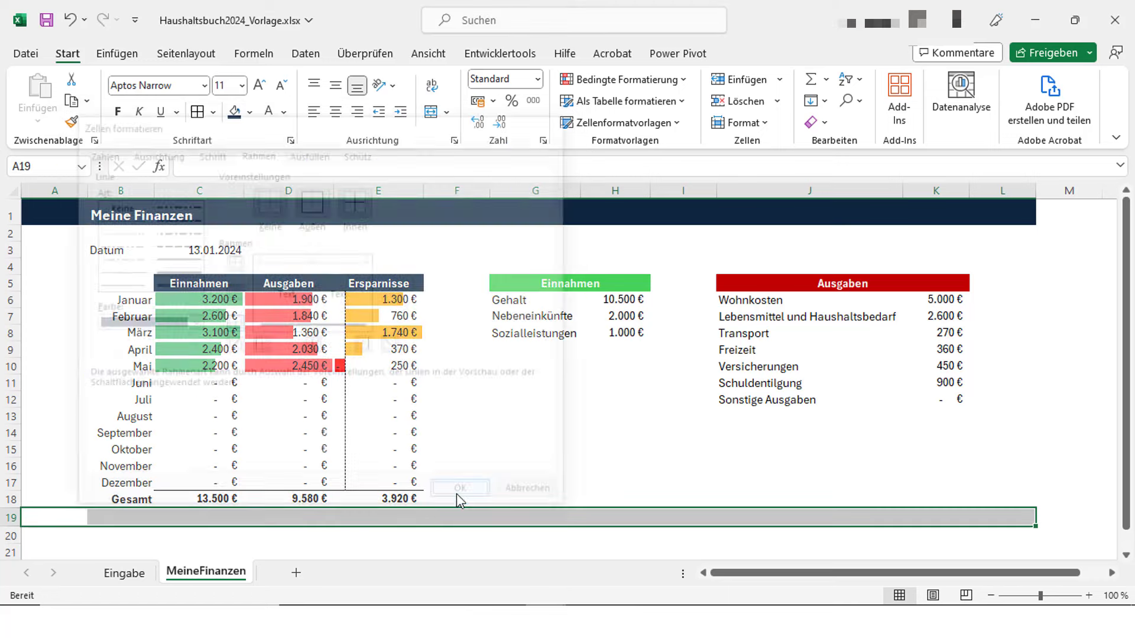
left_click(153, 539)
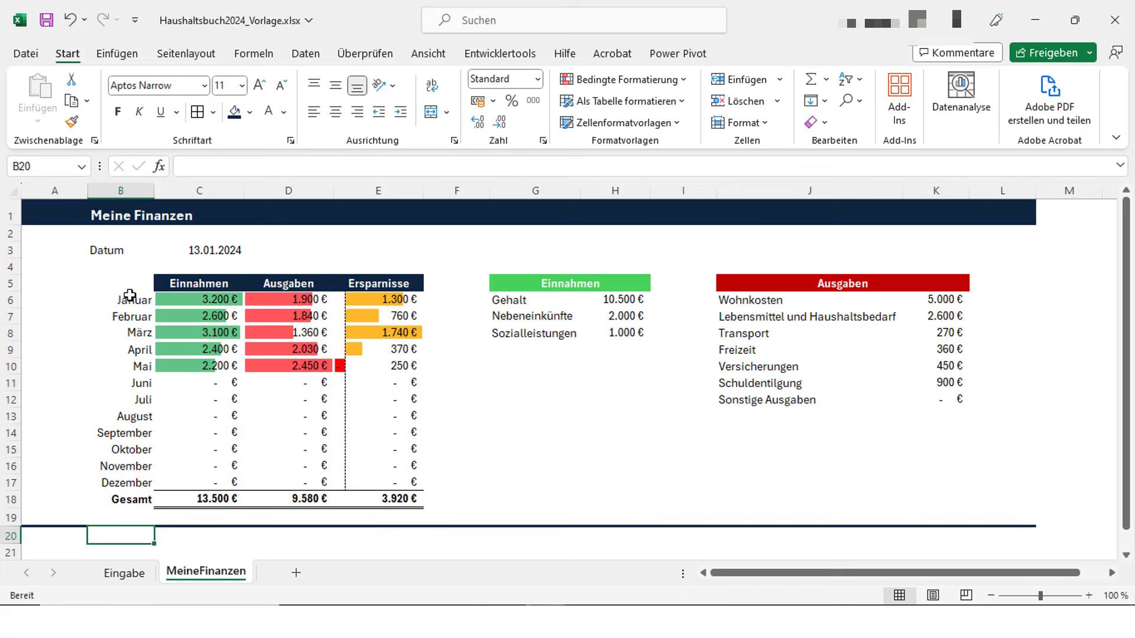
Insert a clustered column chart of the months, Einnahmen and Ausgaben from B5:D17
left_click_drag(132, 284, 316, 484)
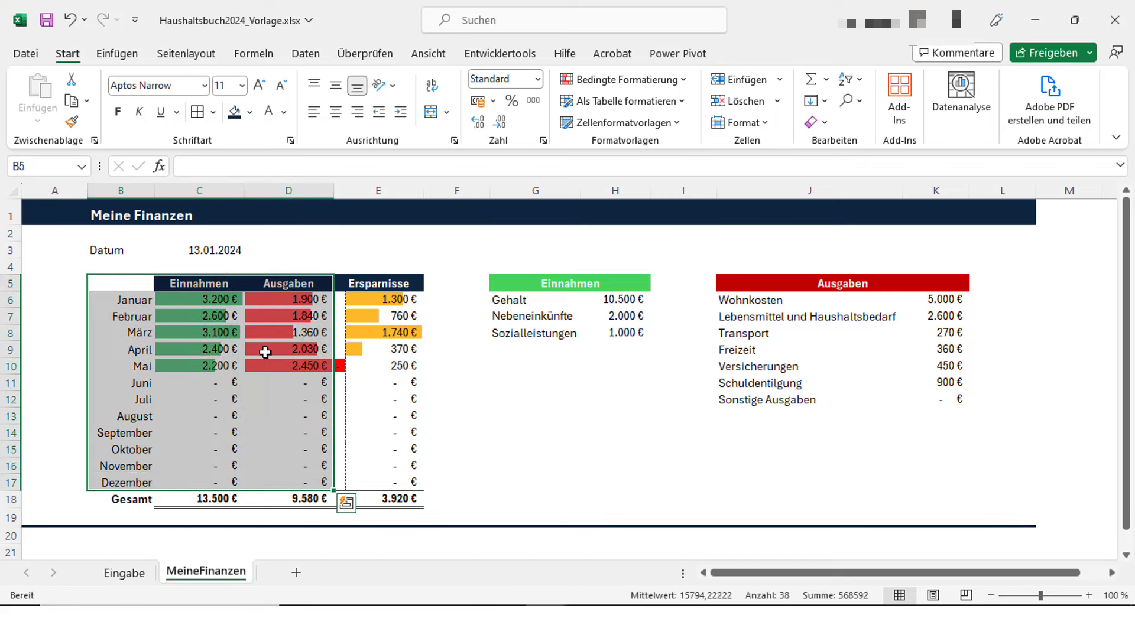
left_click(121, 52)
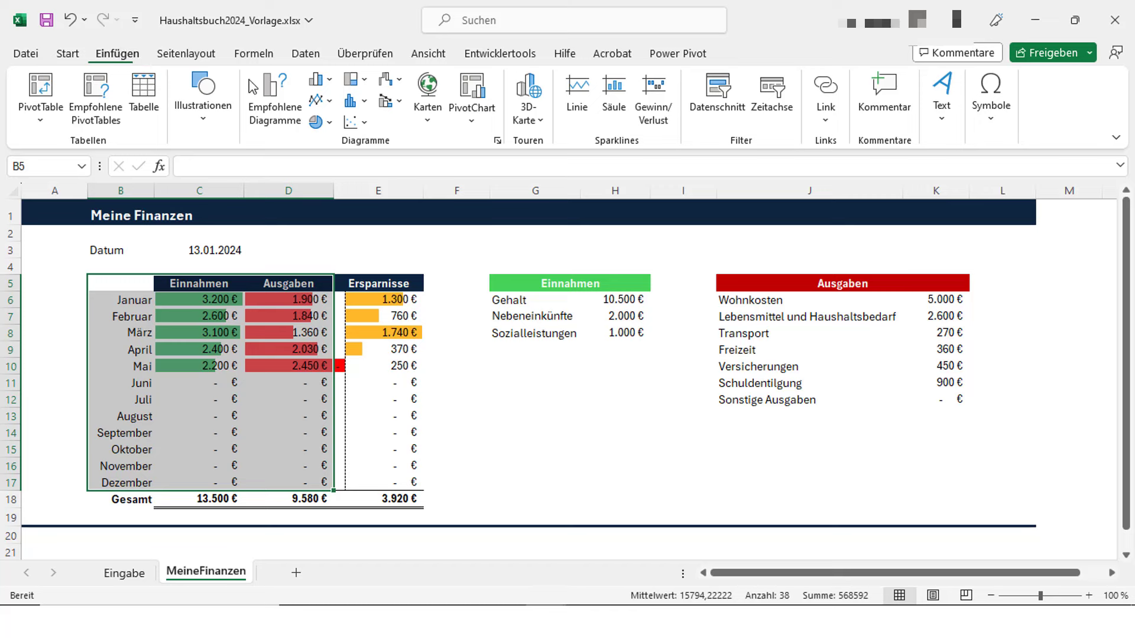
left_click(335, 86)
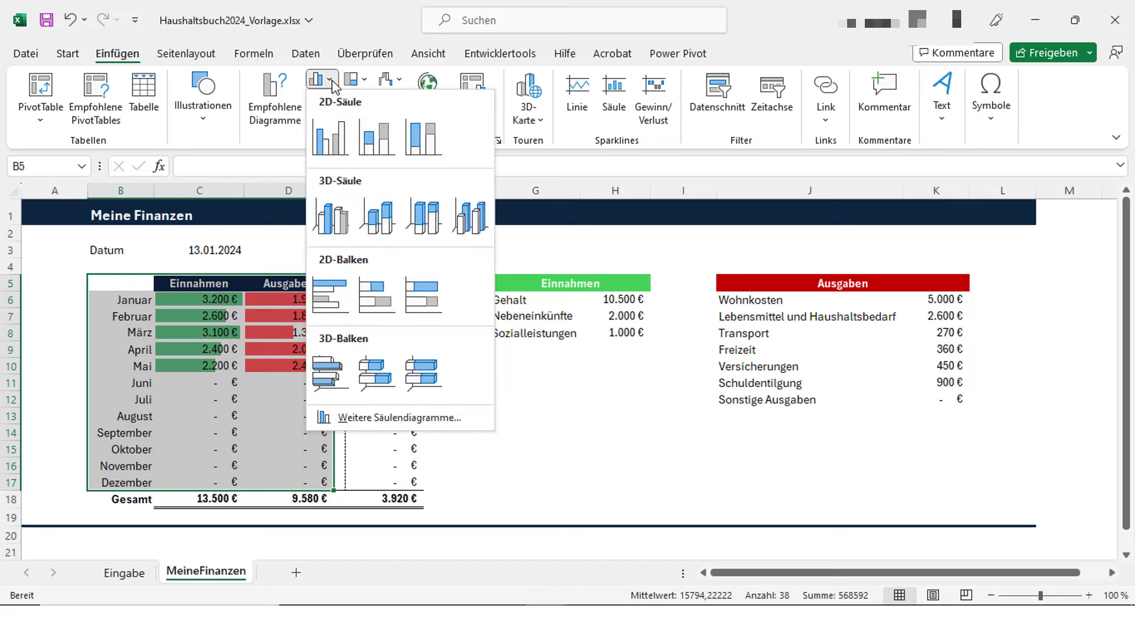
left_click(339, 145)
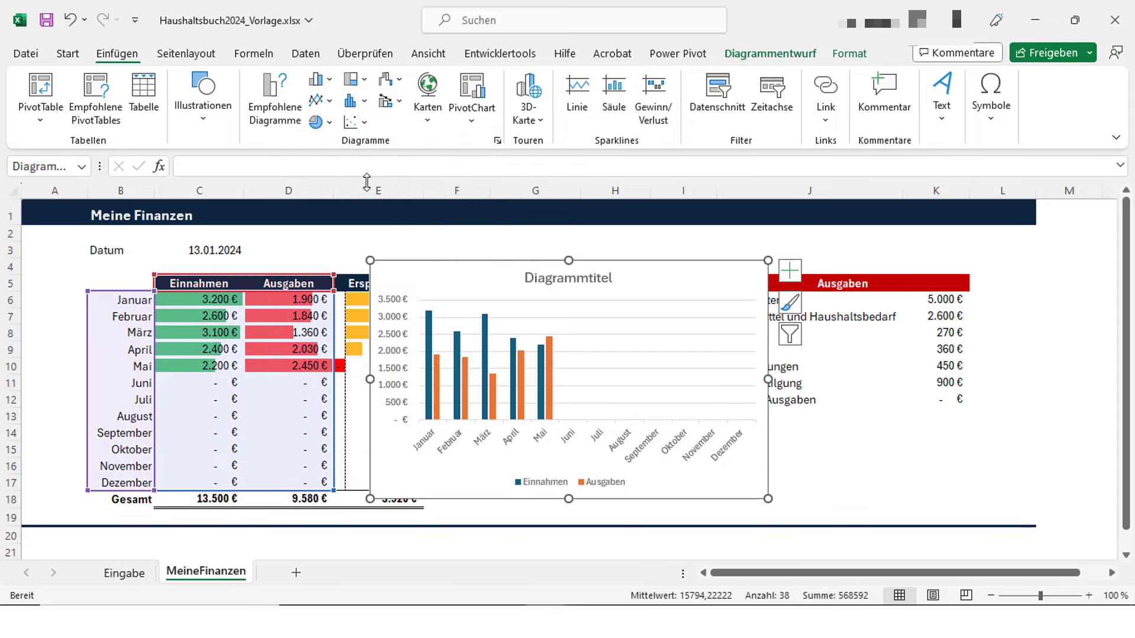
Colour the Einnahmen bars in the chart green
left_click(430, 343)
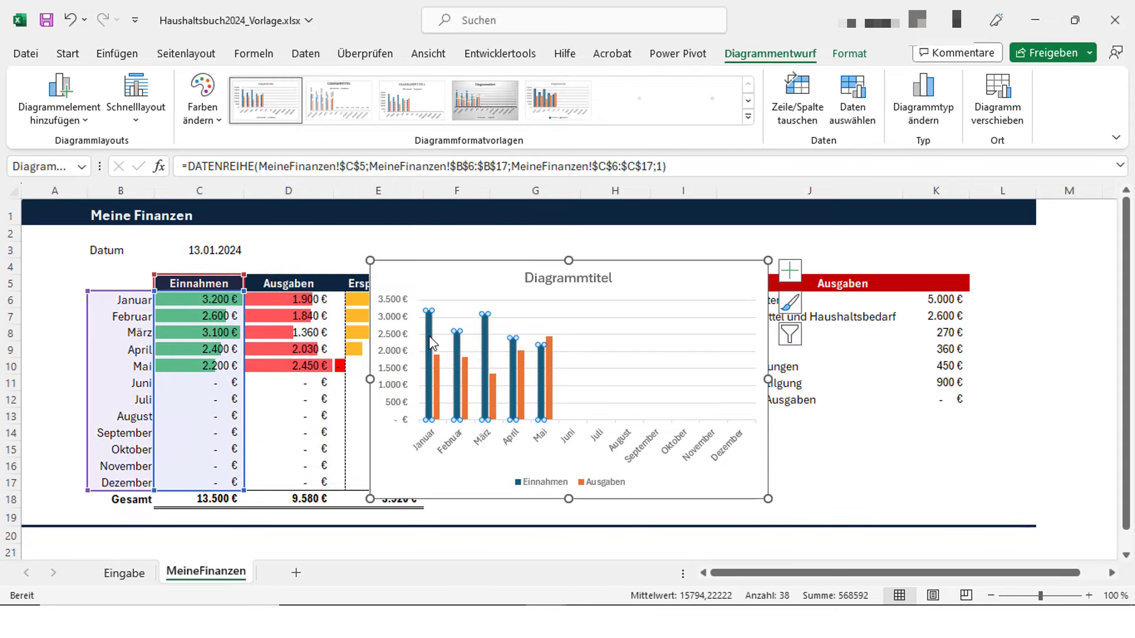
right_click(431, 343)
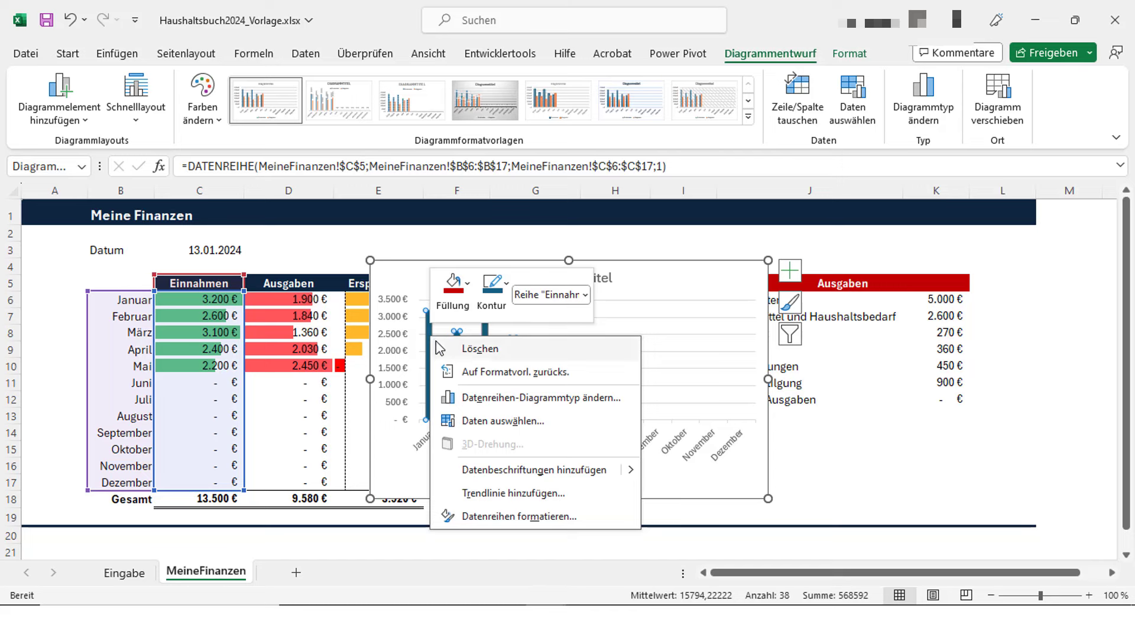
left_click(481, 517)
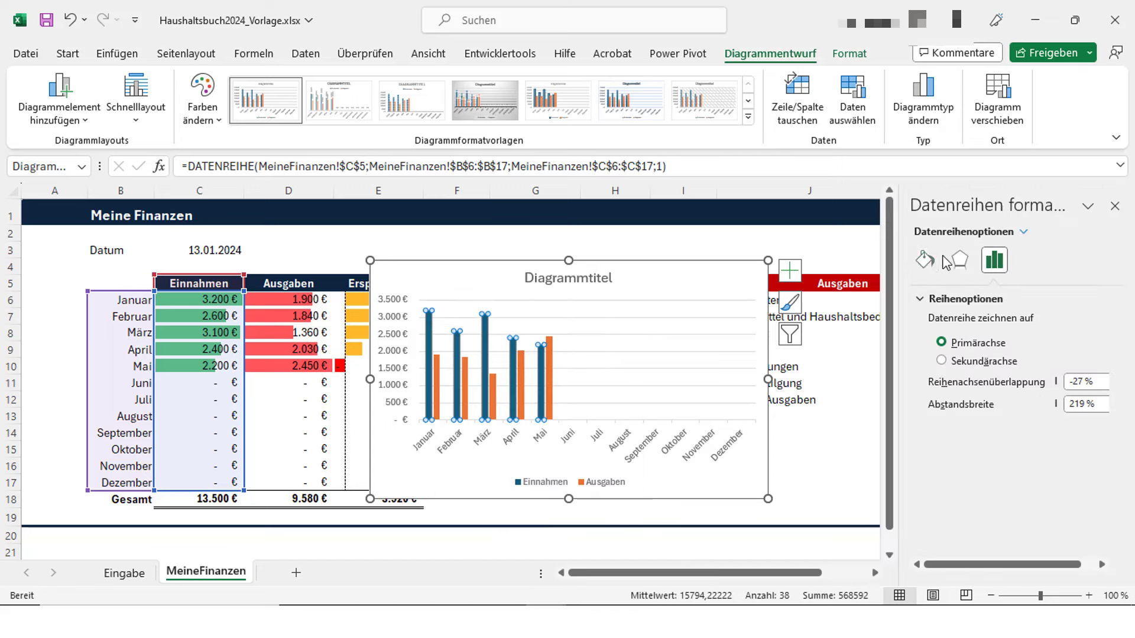
left_click(925, 260)
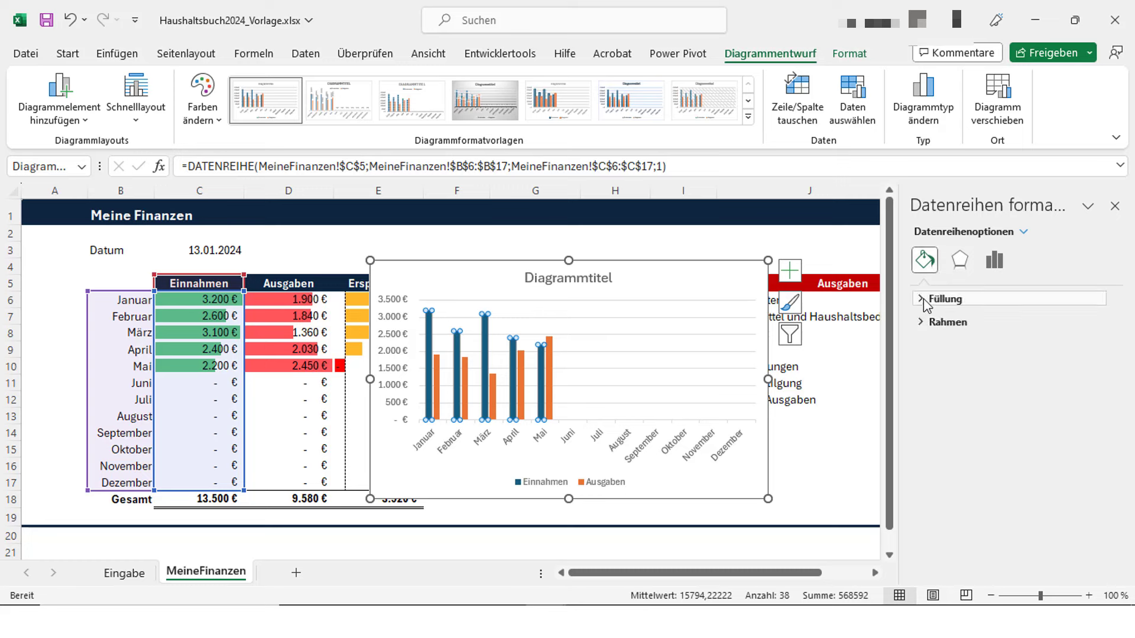
left_click(925, 300)
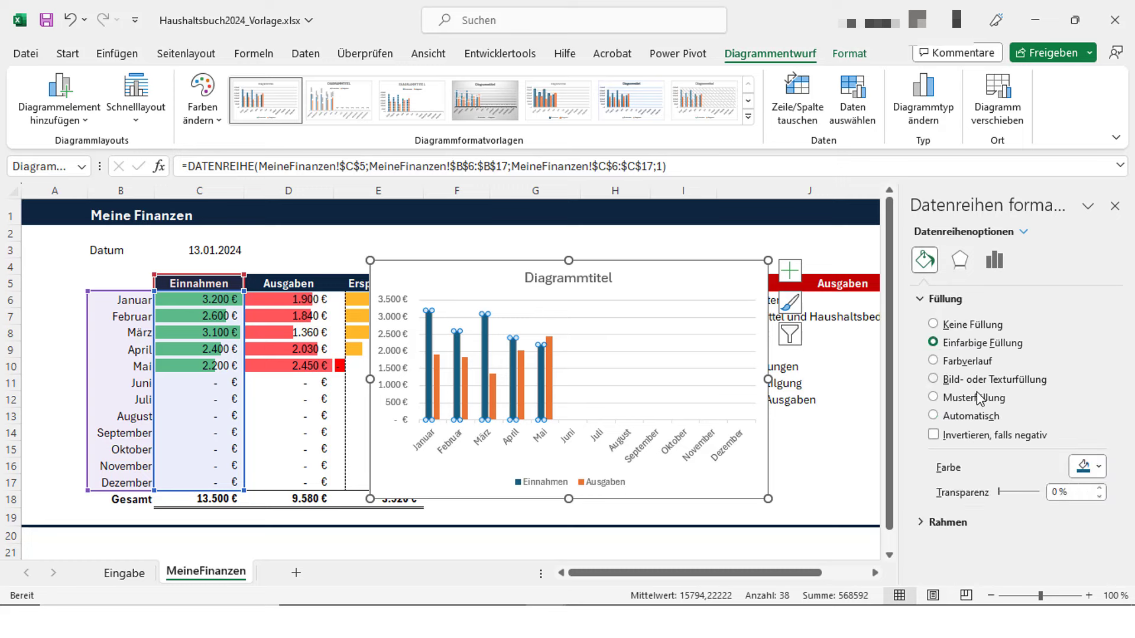
left_click(1104, 470)
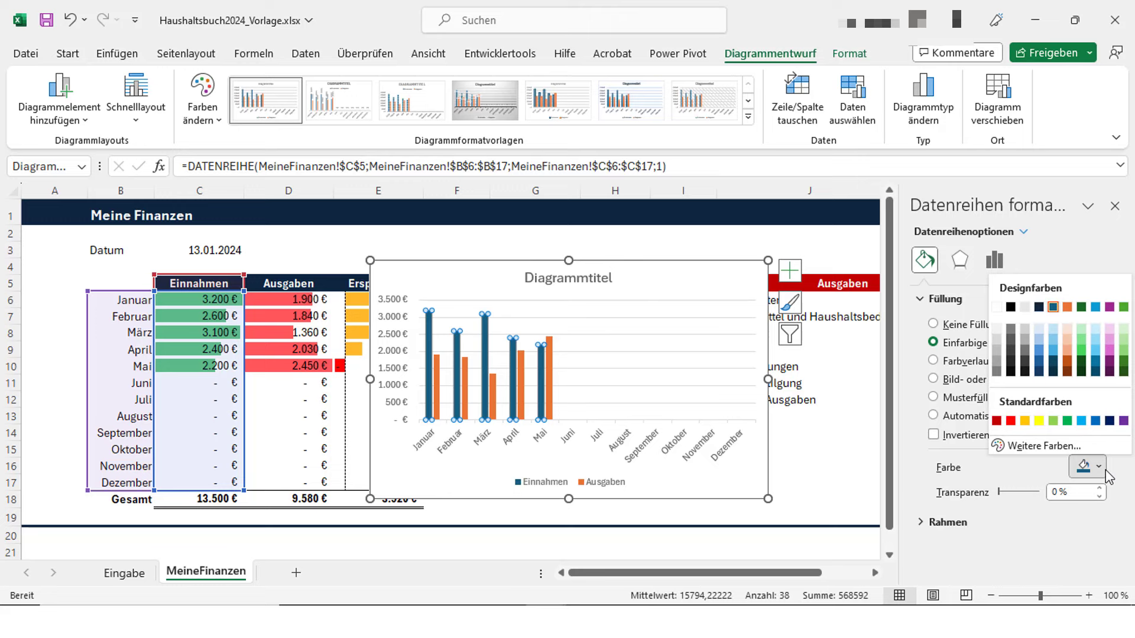
left_click(1082, 306)
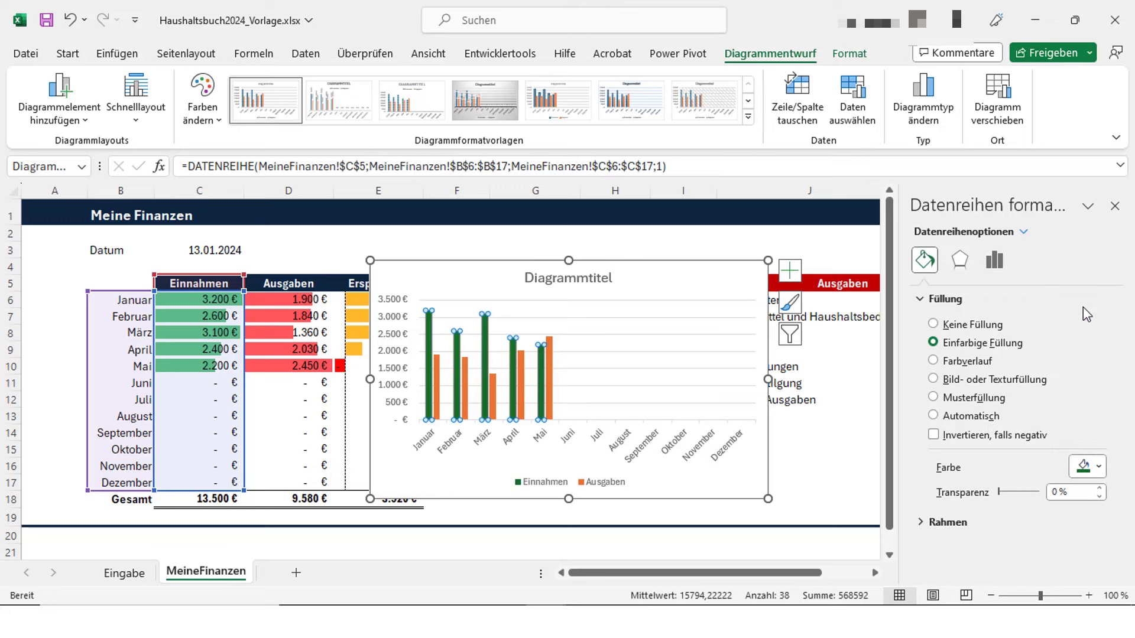
Give the Ausgaben bars a solid red fill
left_click(552, 378)
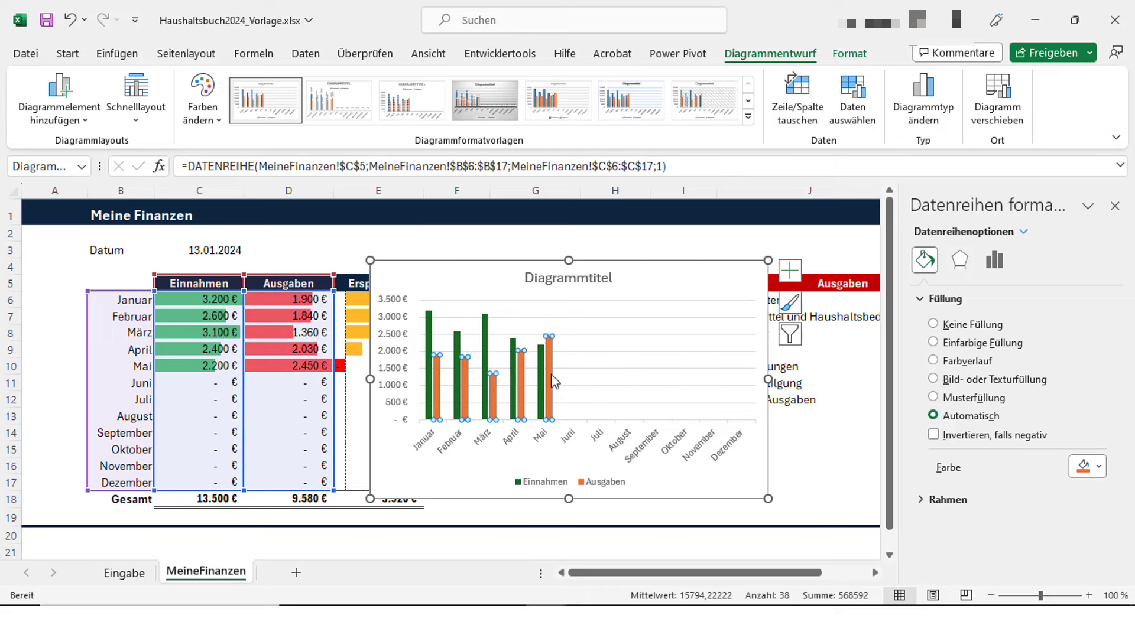
left_click(986, 347)
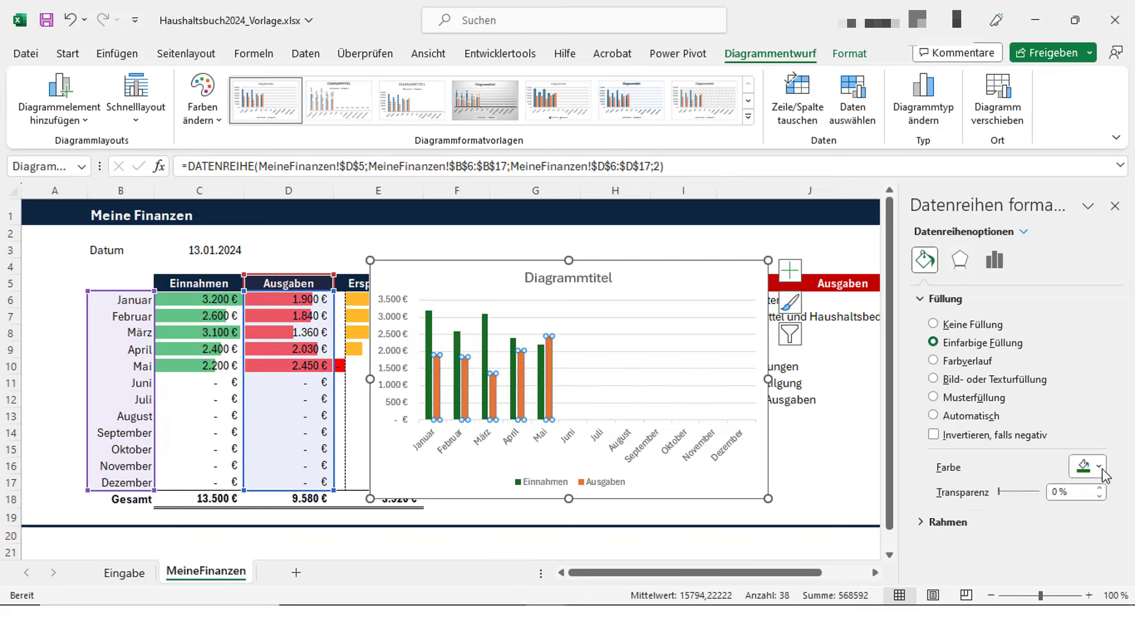
left_click(1099, 468)
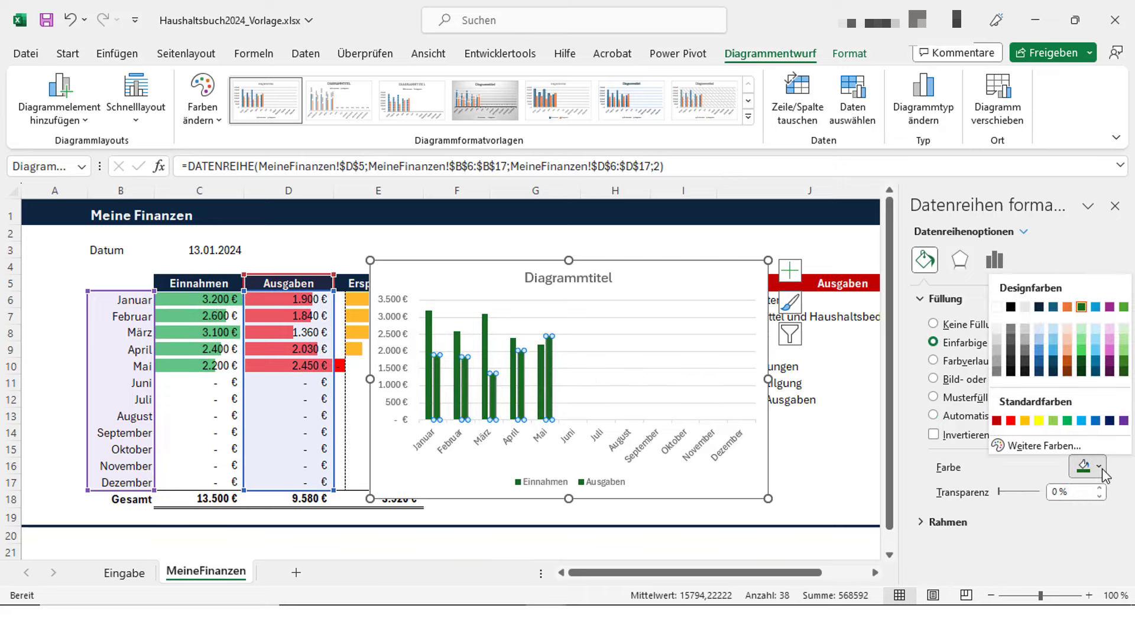
left_click(1010, 421)
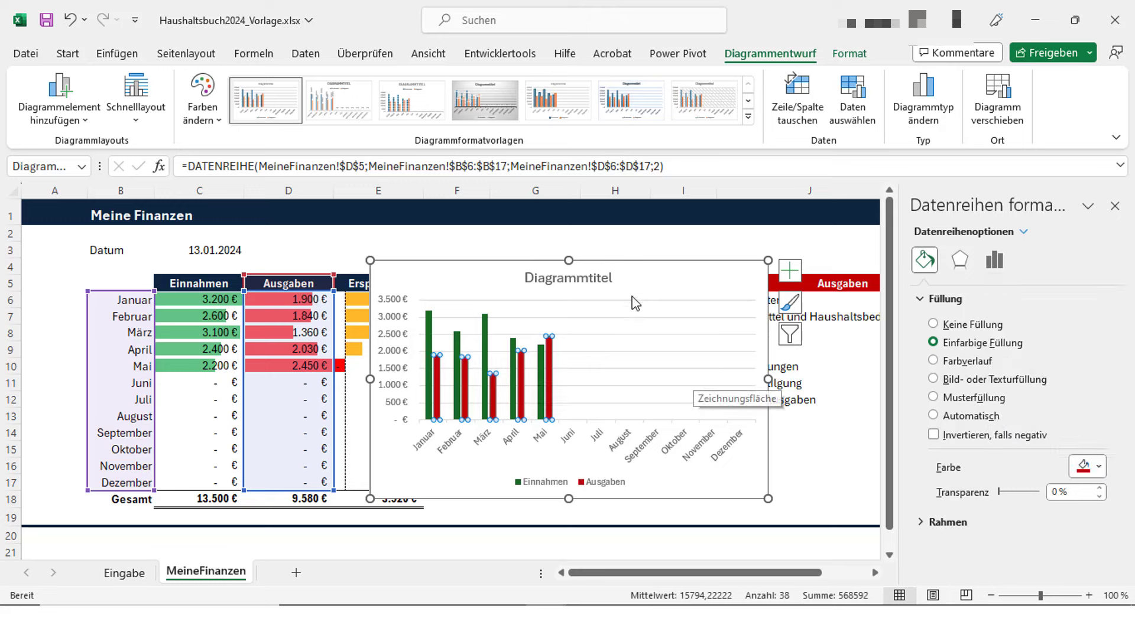
Remove the gridlines from the column chart
left_click(792, 273)
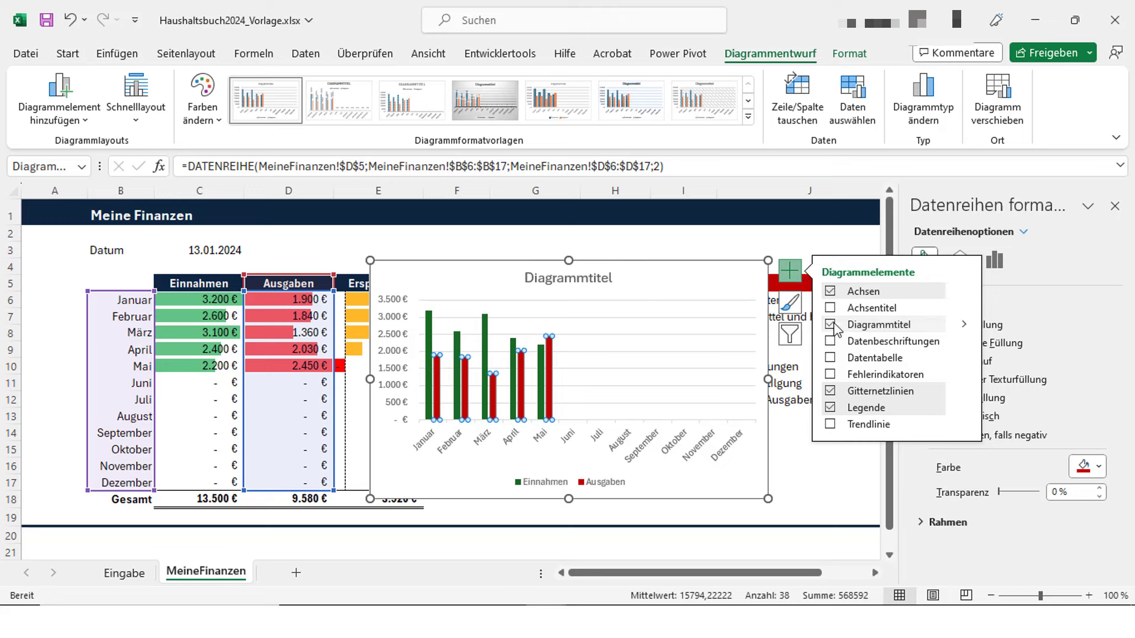
left_click(830, 391)
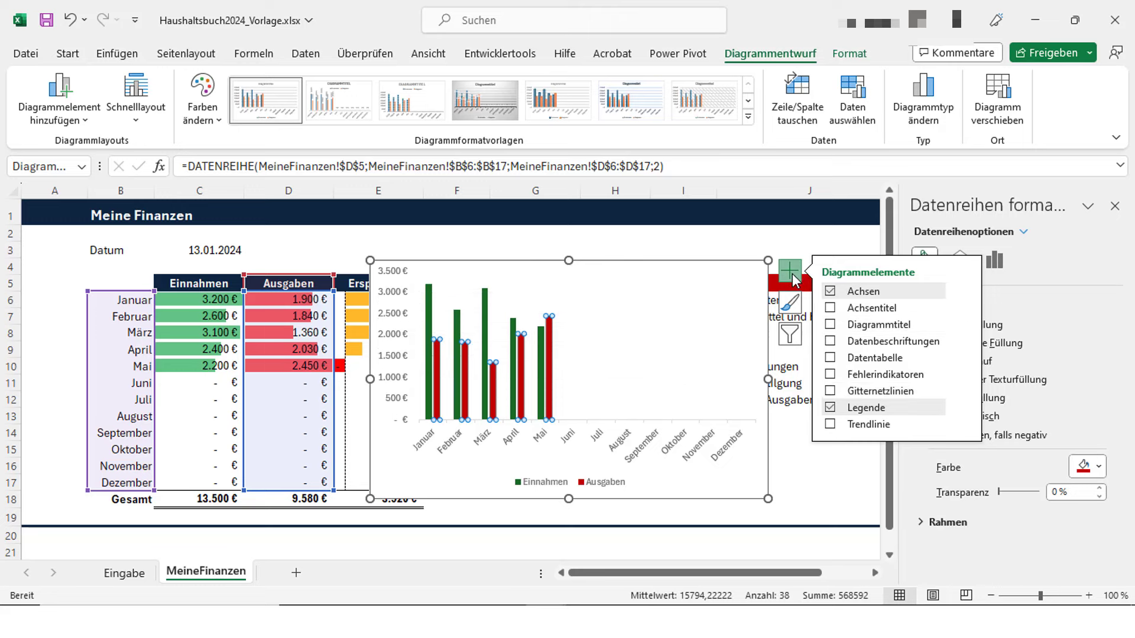
left_click(798, 280)
Give the chart area a solid outline in a chosen colour
right_click(737, 266)
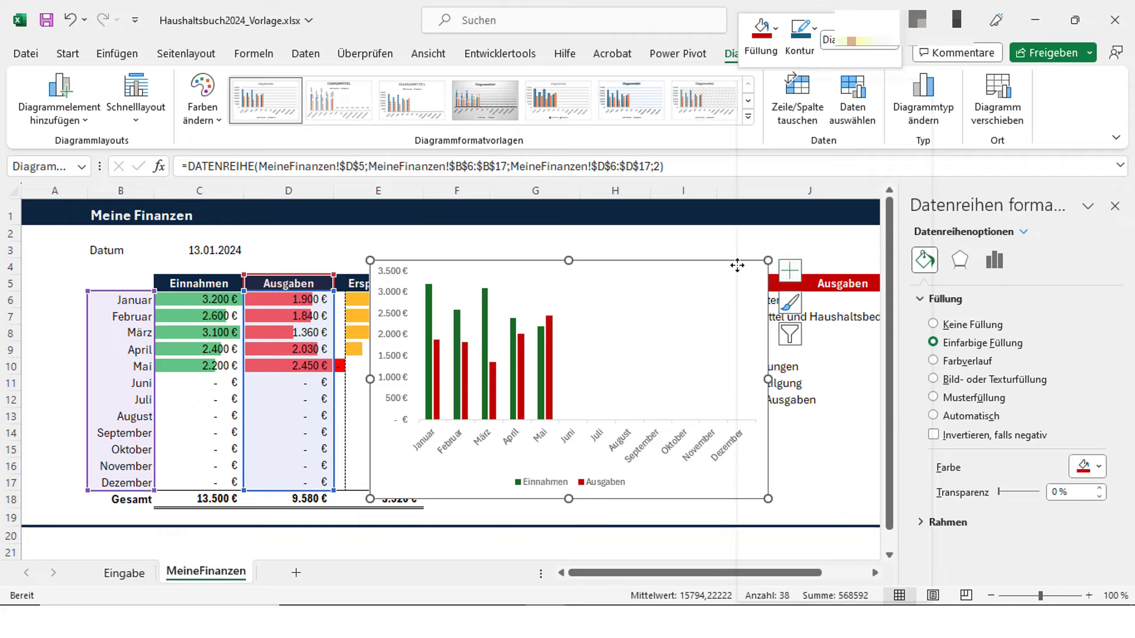
left_click(801, 564)
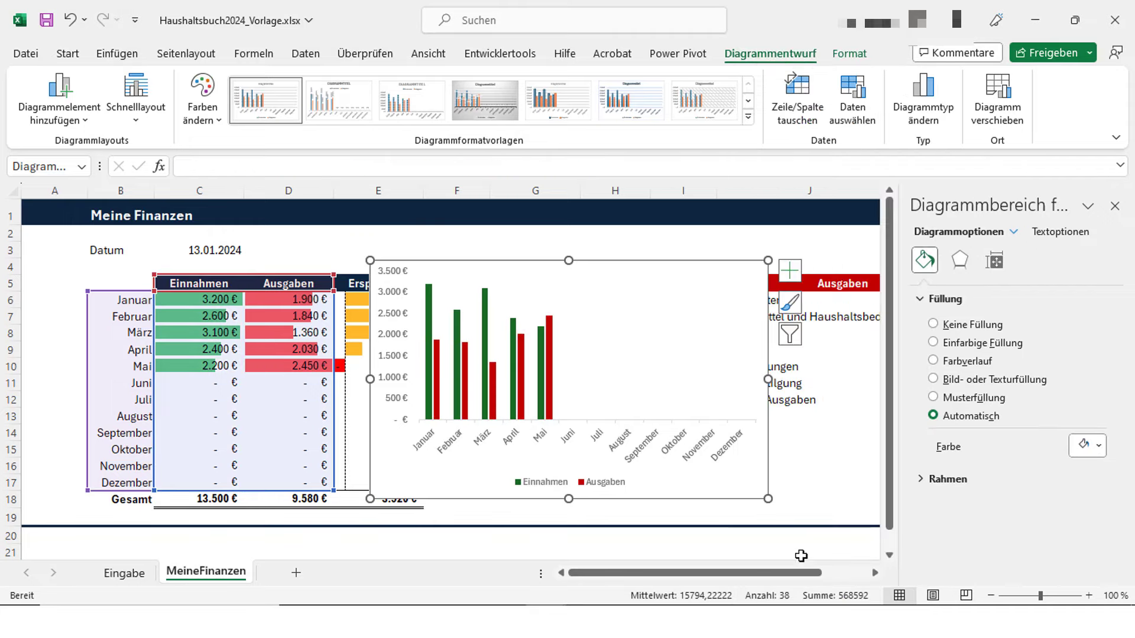
left_click(947, 479)
left_click(935, 523)
scroll(939, 529, "down", 2)
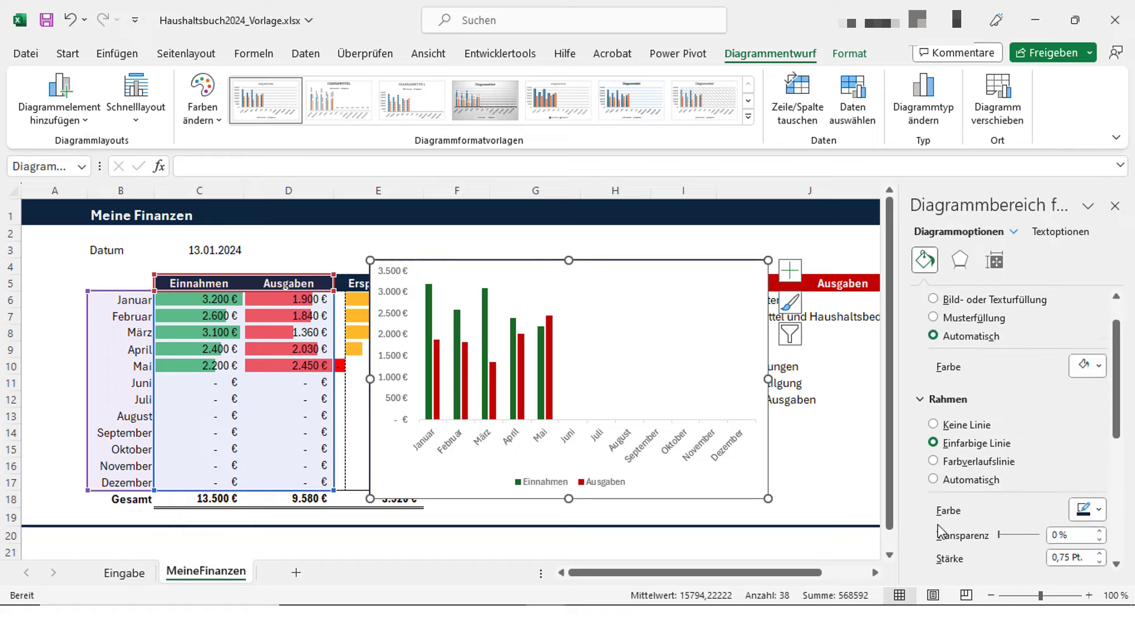
left_click(1102, 514)
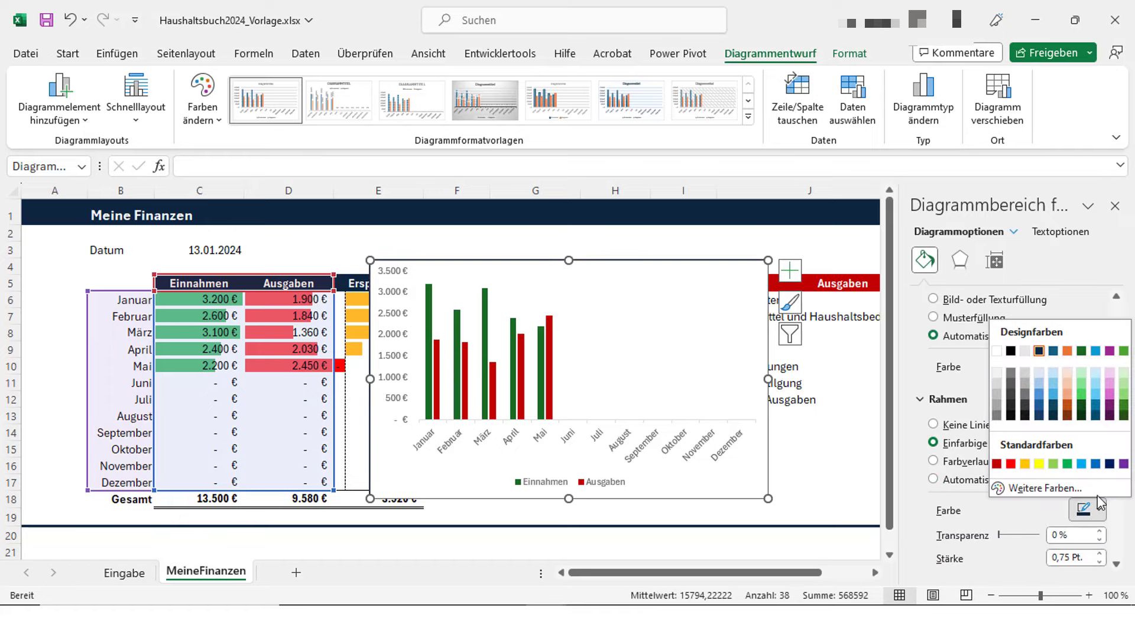
left_click(1039, 352)
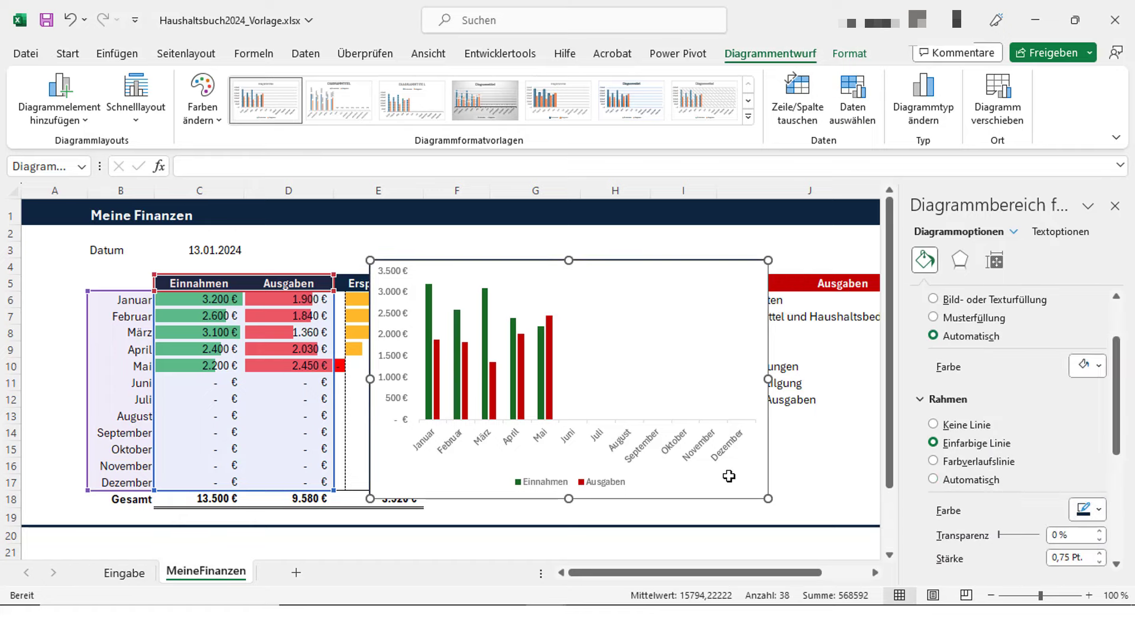
scroll(733, 473, "down", 3)
left_click(1115, 206)
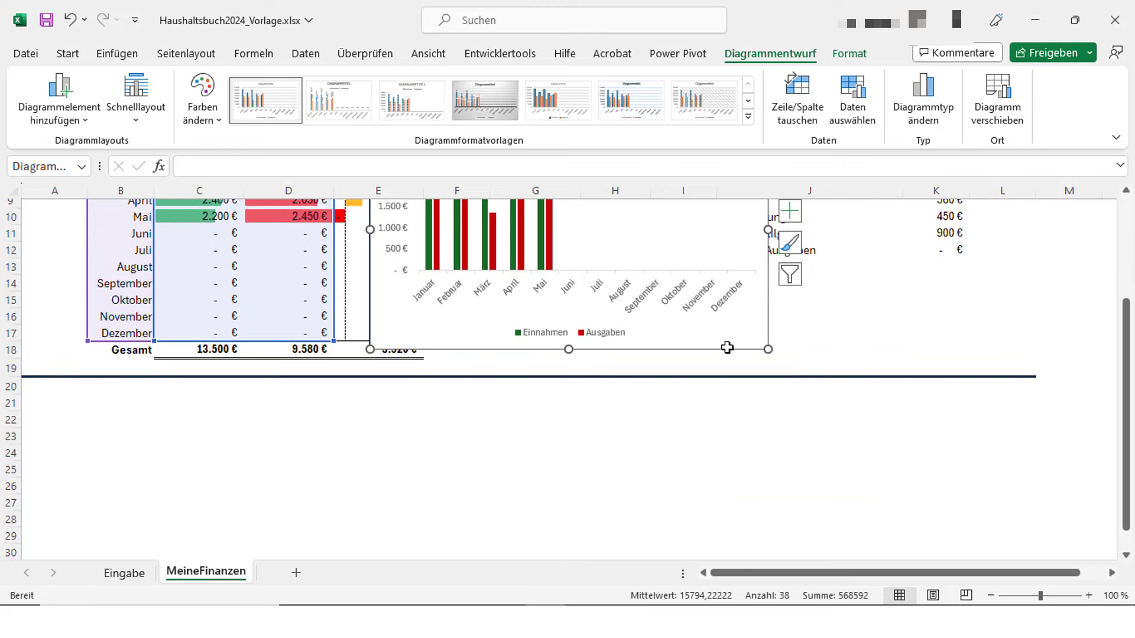
Move the chart below the navy line, widen it to the right, and zoom to 80%
mouse_move(727, 347)
left_mouse_down()
mouse_move(570, 557)
mouse_move(442, 500)
left_mouse_up()
left_click_drag(484, 382, 965, 365)
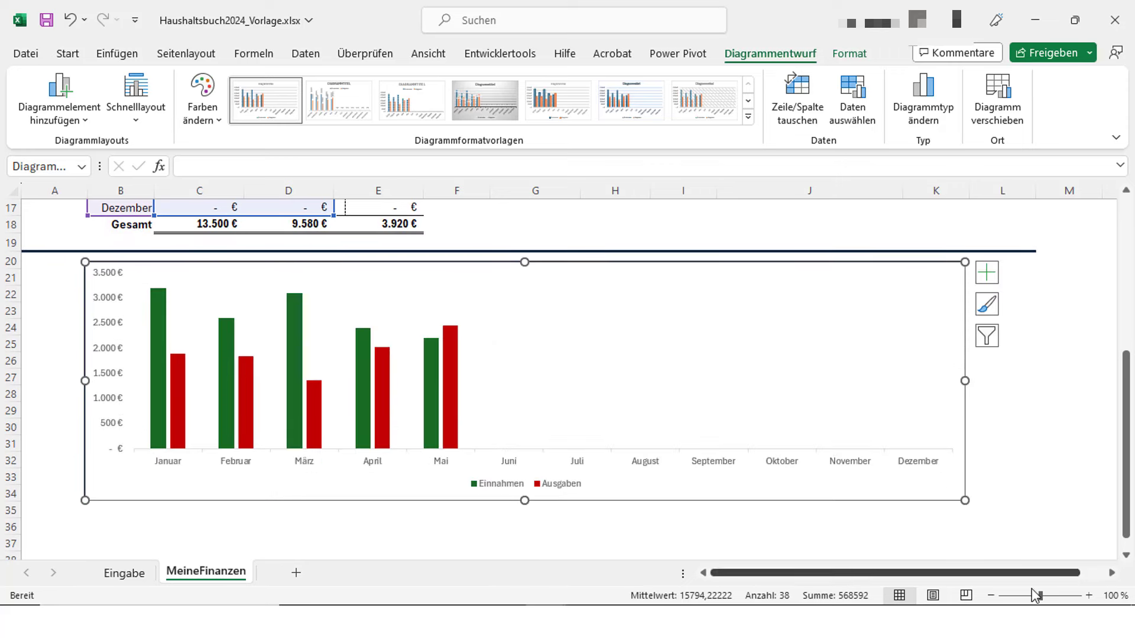
left_click(991, 596)
left_click(991, 596)
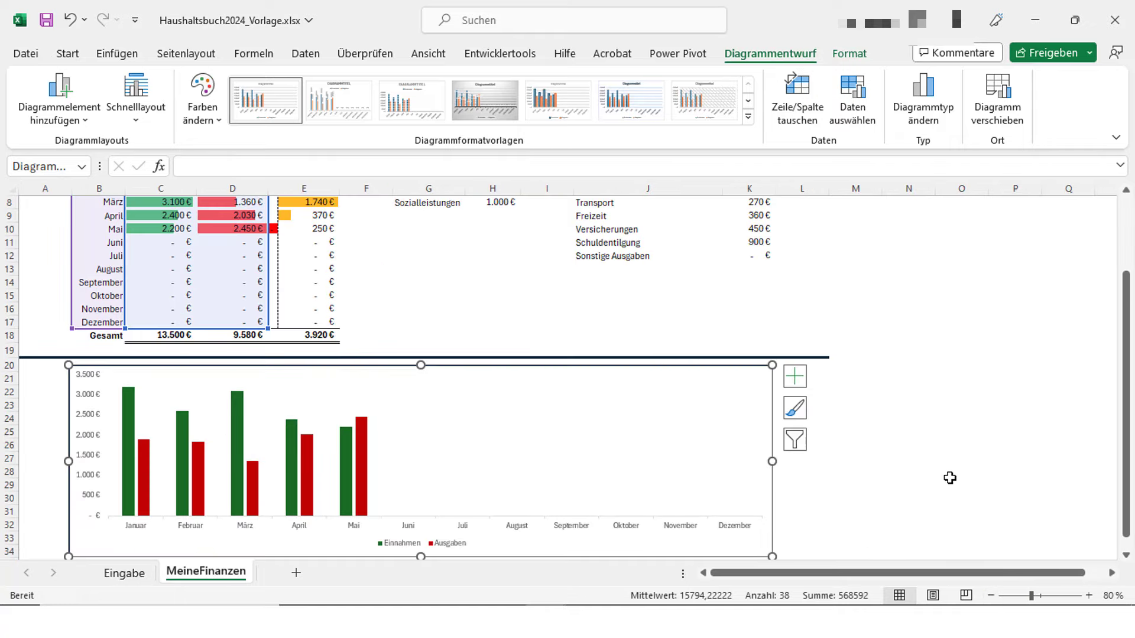
left_click(948, 483)
scroll(870, 485, "up", 3)
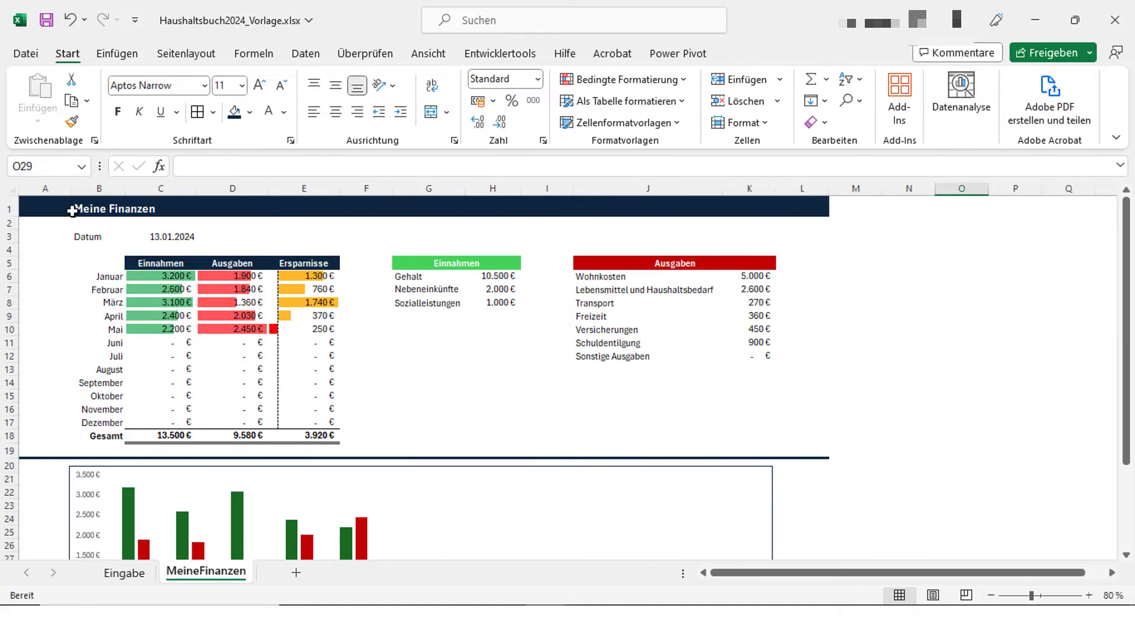
Narrow columns A and L to width 3.29 as thin margin strips around the dashboard
left_click(59, 188)
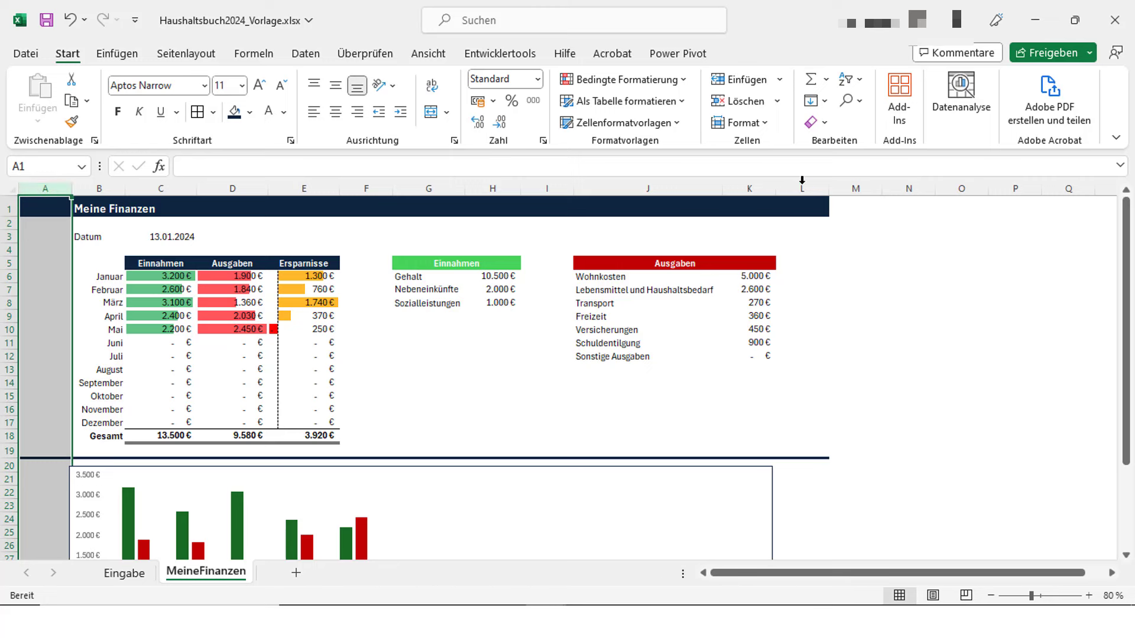
left_click(801, 188, "ctrl")
left_click_drag(828, 188, 793, 190)
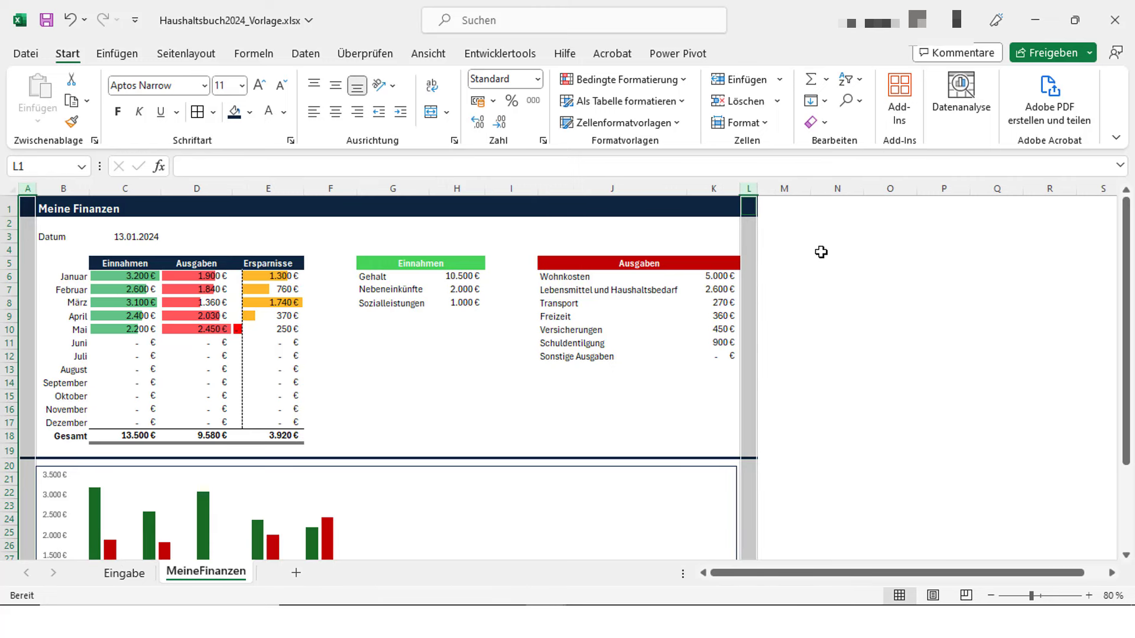
left_click(822, 368)
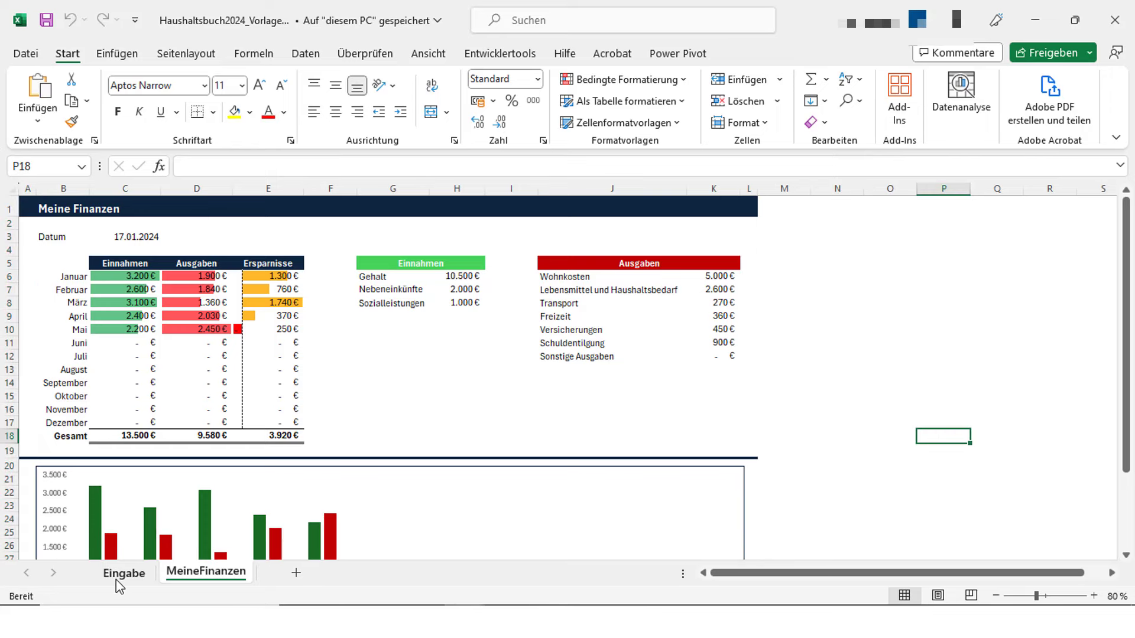
left_click(118, 581)
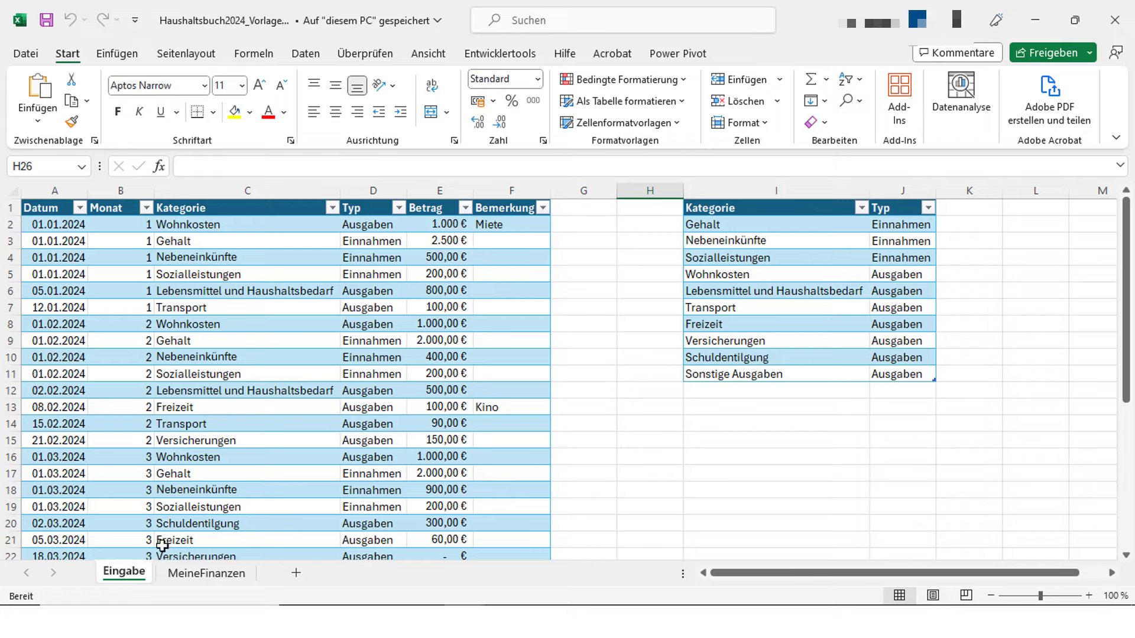
left_click(190, 570)
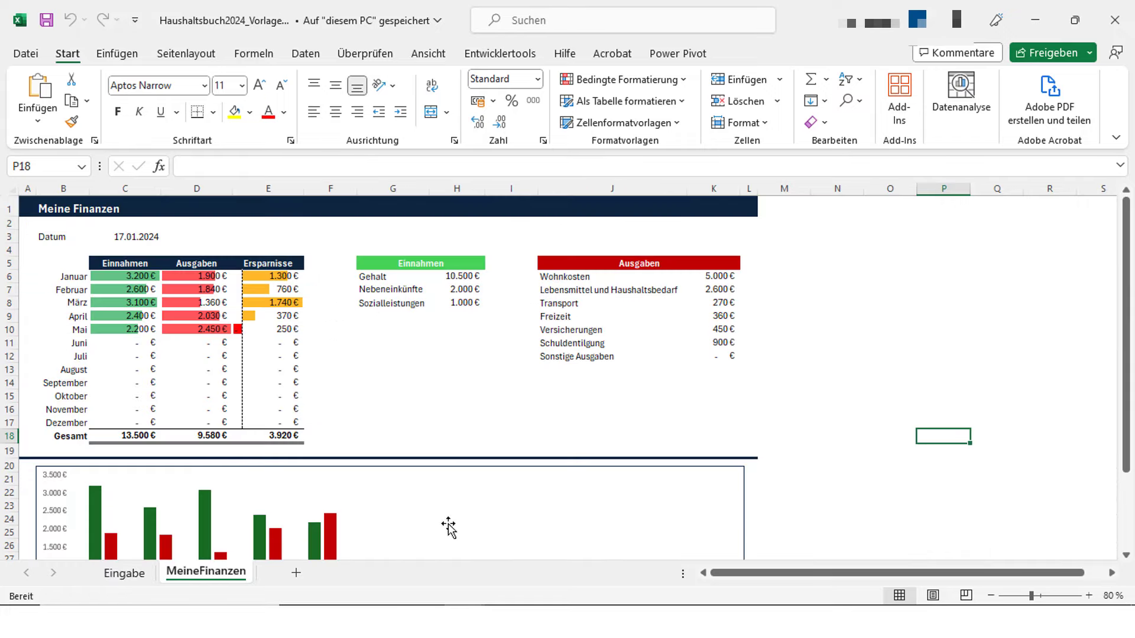